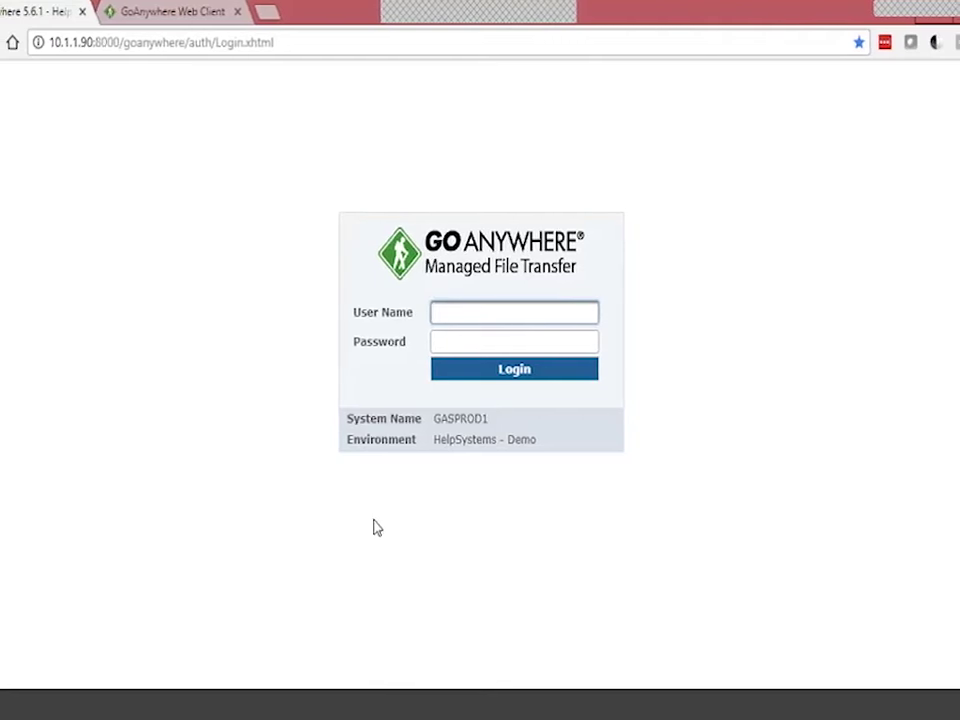
# Step: Log in to the GASPROD1 system with the admin user name and password
pyautogui.moveTo(437, 428); pyautogui.dragTo(490, 421)
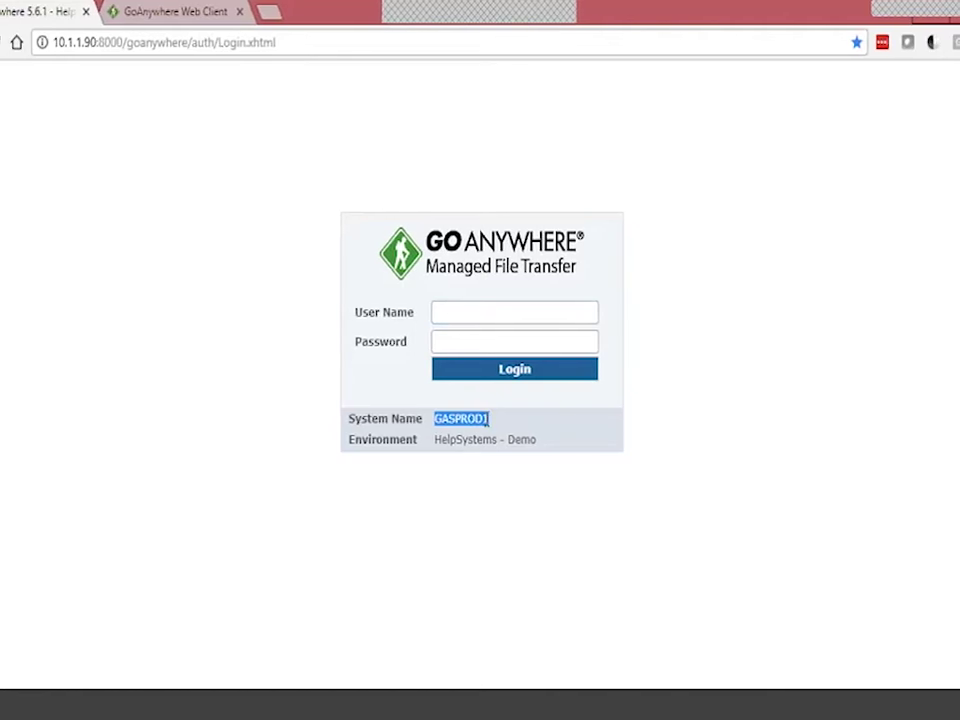
pyautogui.click(465, 317)
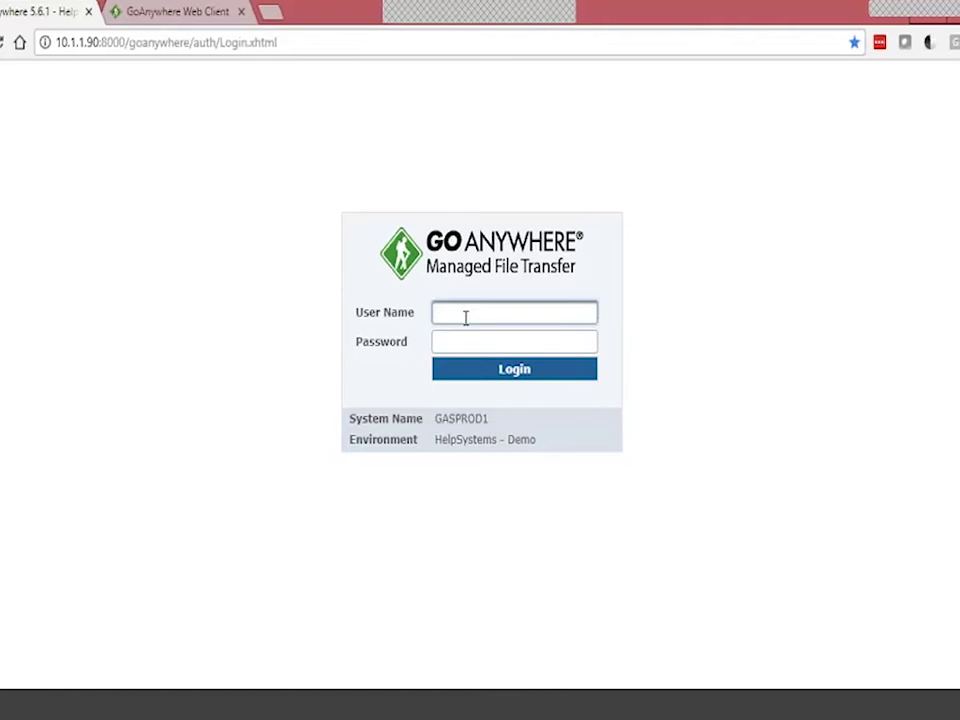
pyautogui.press('Tab')
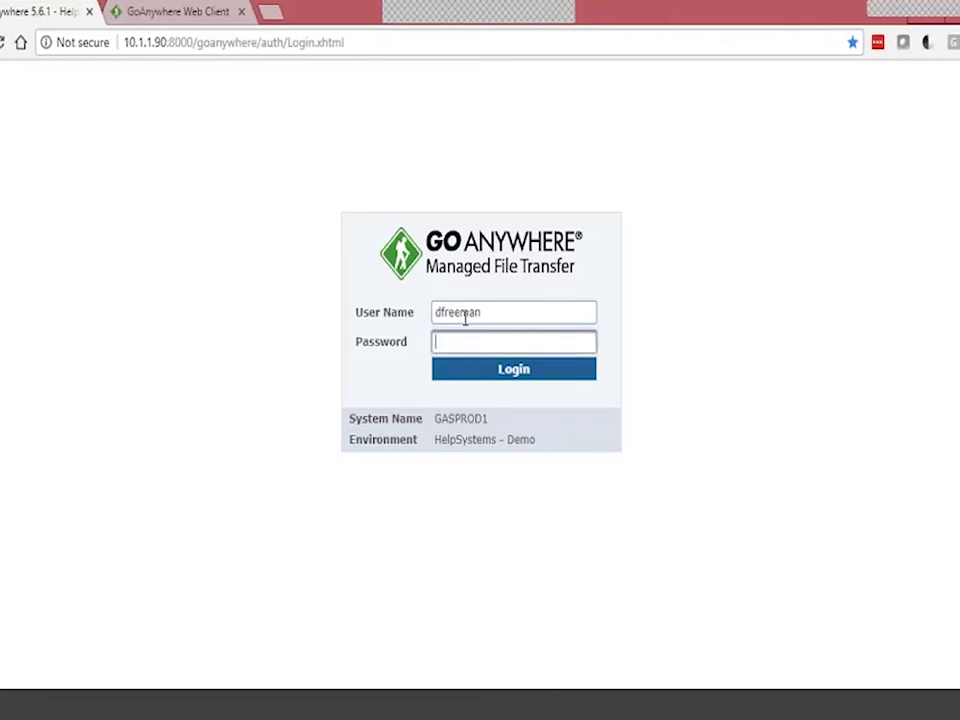
pyautogui.write('••••')
pyautogui.press('Return')
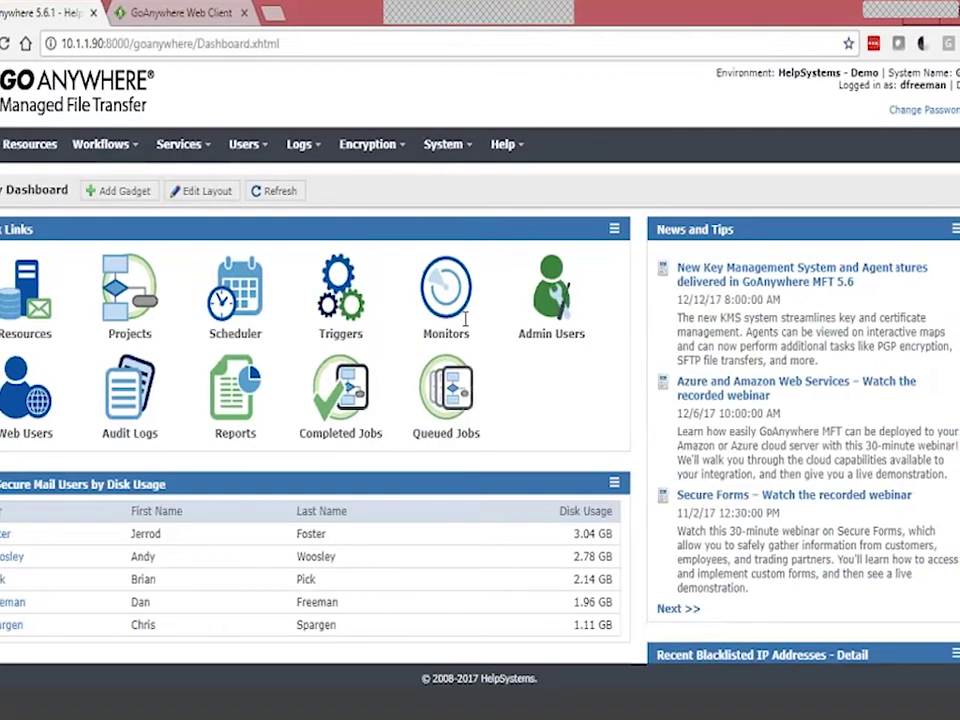
pyautogui.click(270, 160)
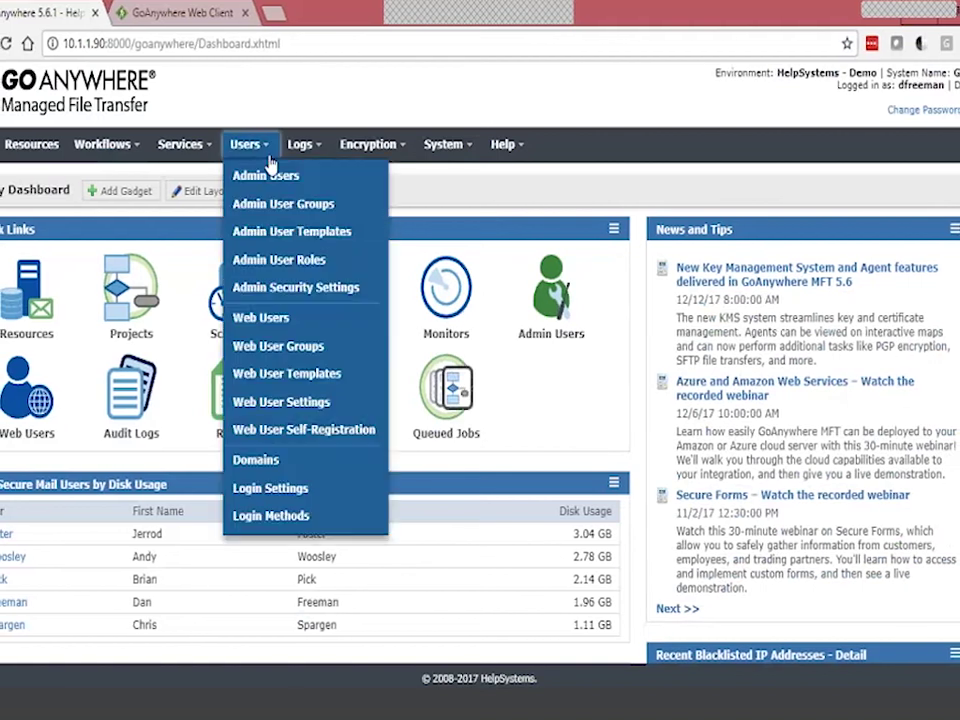
pyautogui.click(295, 262)
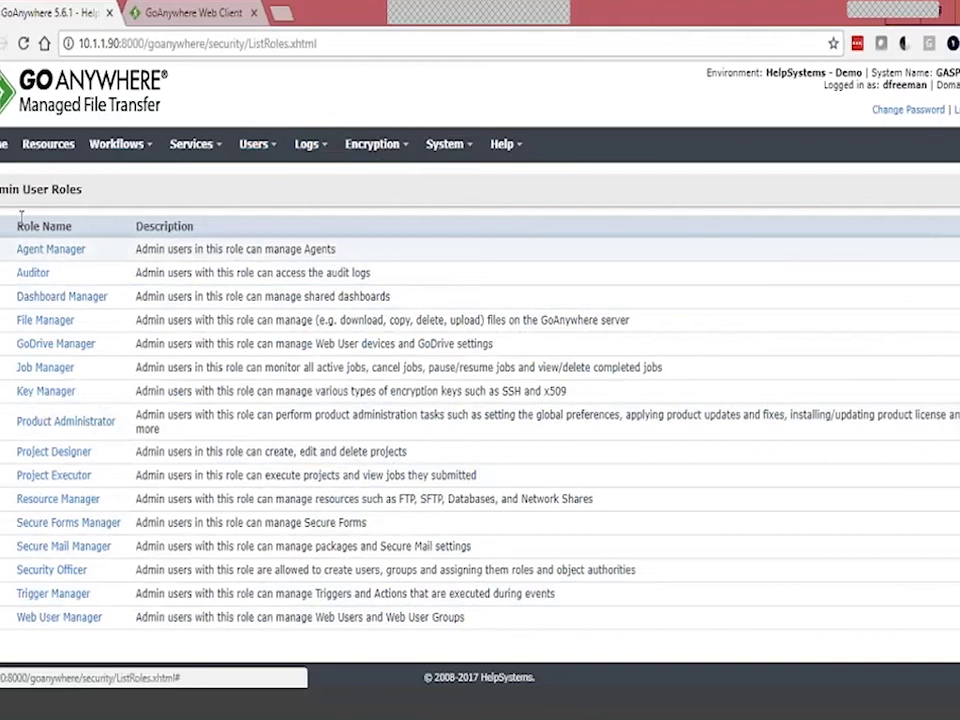
pyautogui.click(4, 145)
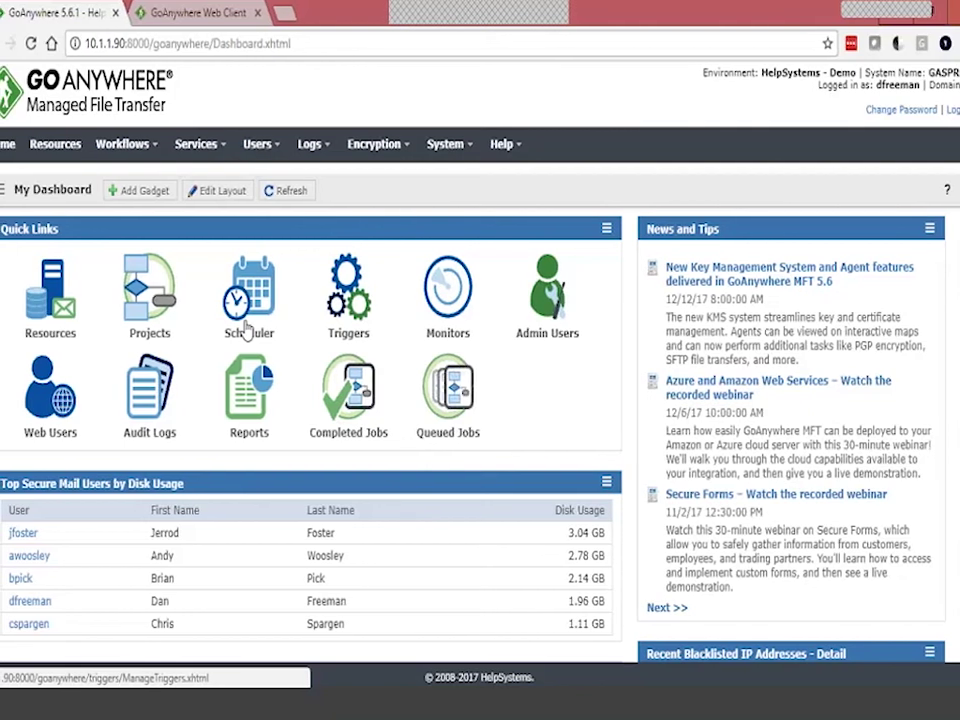
pyautogui.click(3, 190)
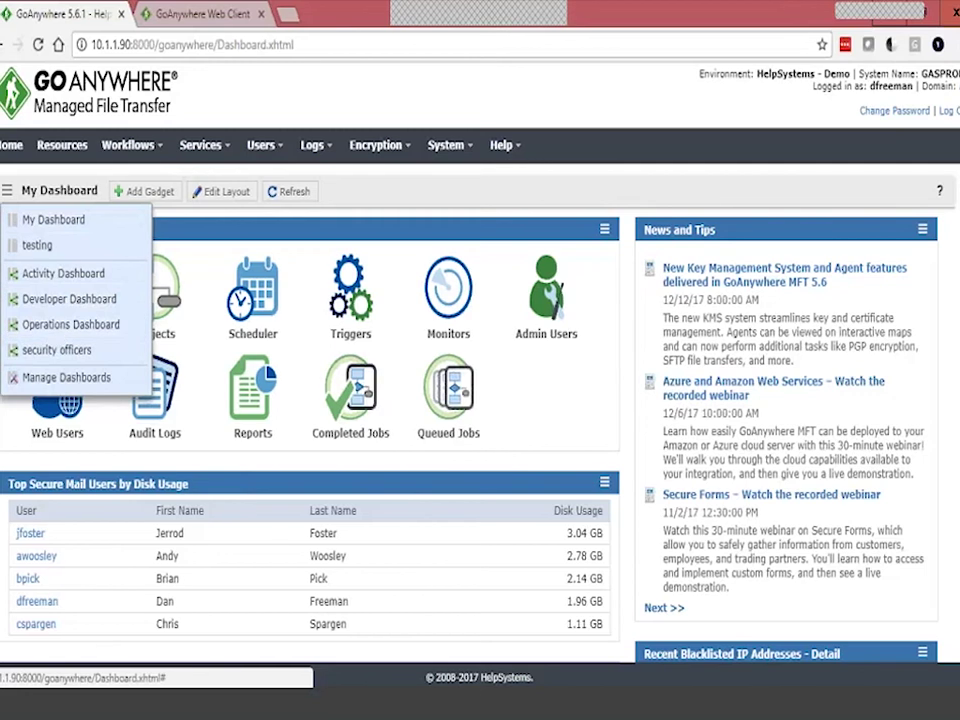
pyautogui.click(418, 201)
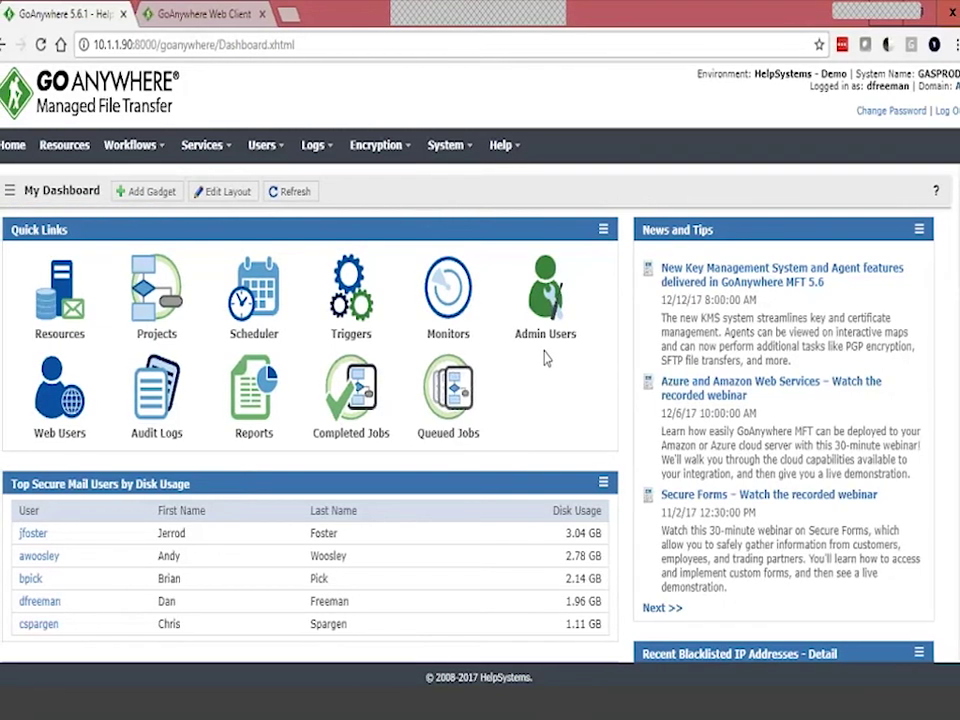
pyautogui.click(222, 191)
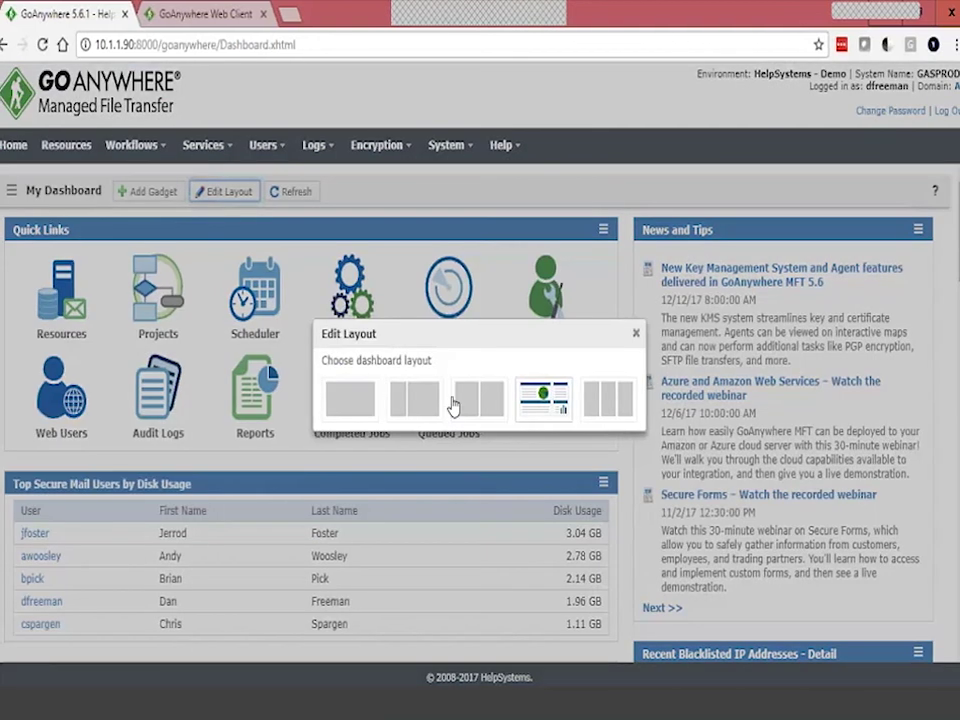
pyautogui.click(634, 334)
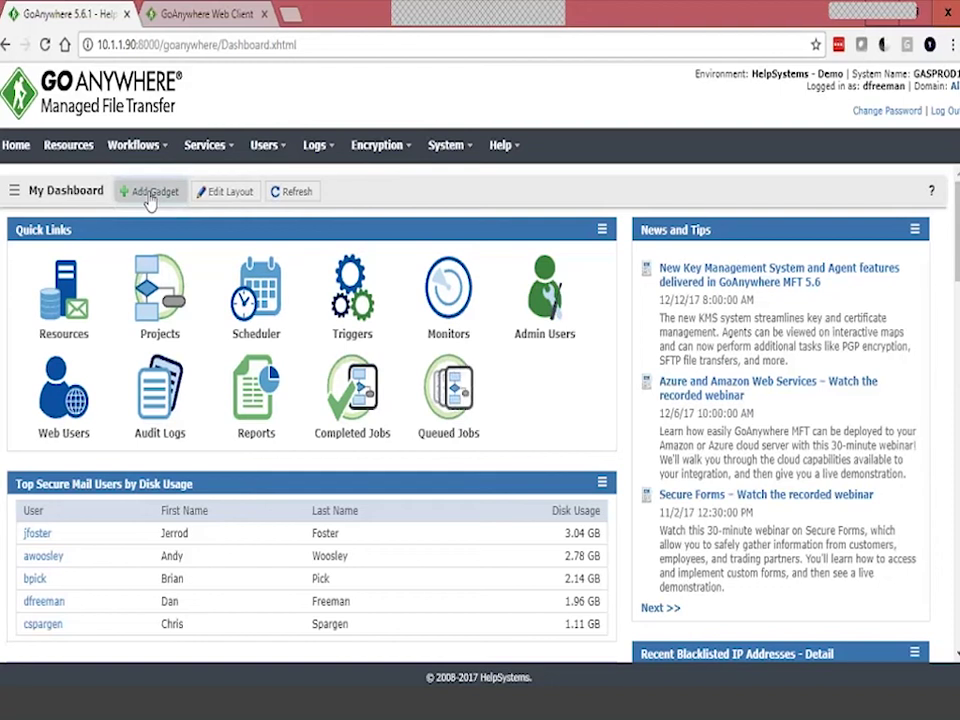
# Step: Browse the Add Gadget catalogue without adding any, then drag Top Secure Mail Users upward
pyautogui.click(150, 191)
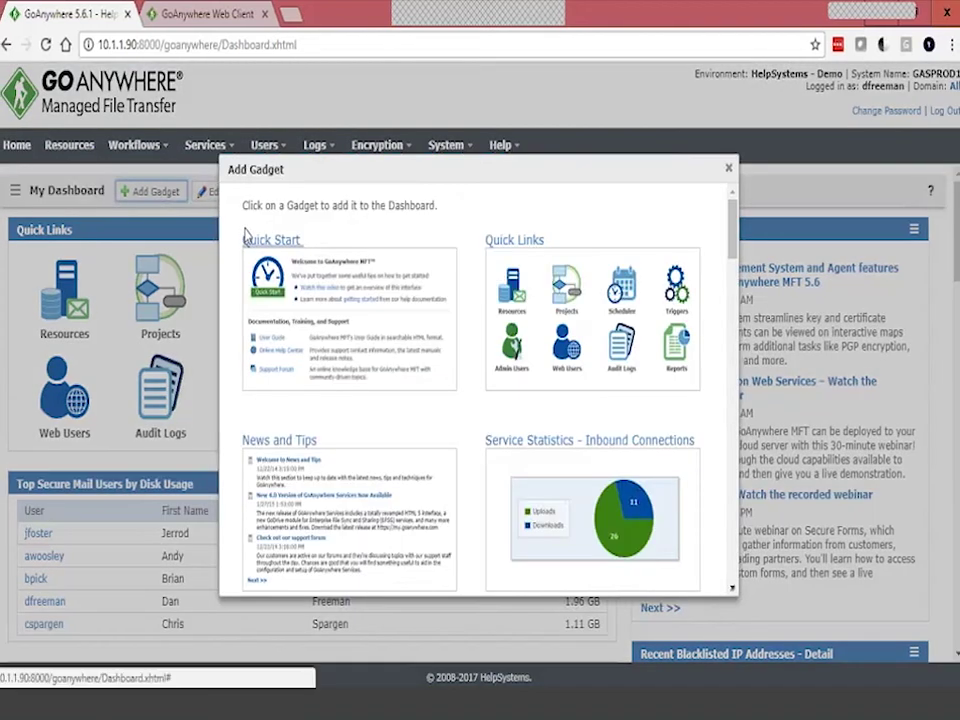
pyautogui.scroll(-5, 463, 297)
pyautogui.scroll(-3, 464, 259)
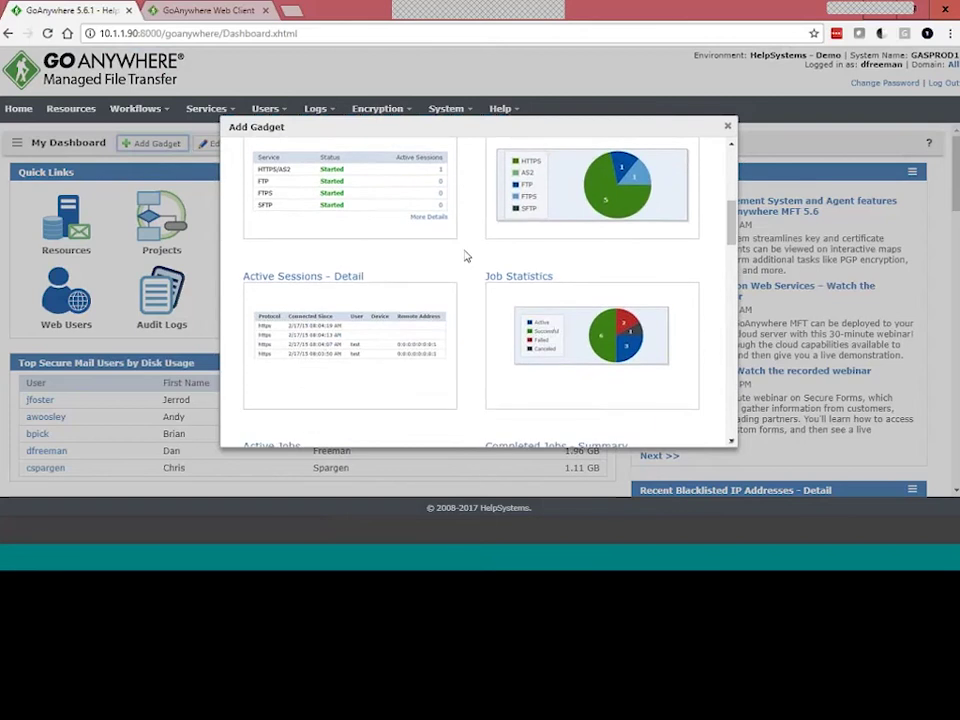
pyautogui.scroll(-5, 490, 292)
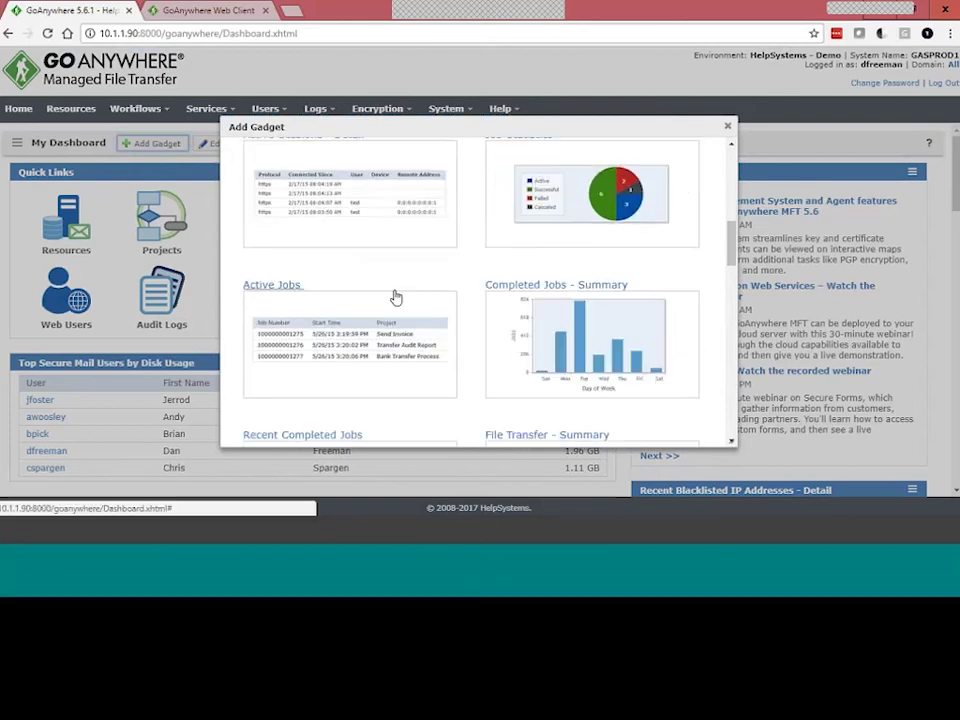
pyautogui.click(660, 195)
pyautogui.moveTo(279, 360); pyautogui.dragTo(274, 255)
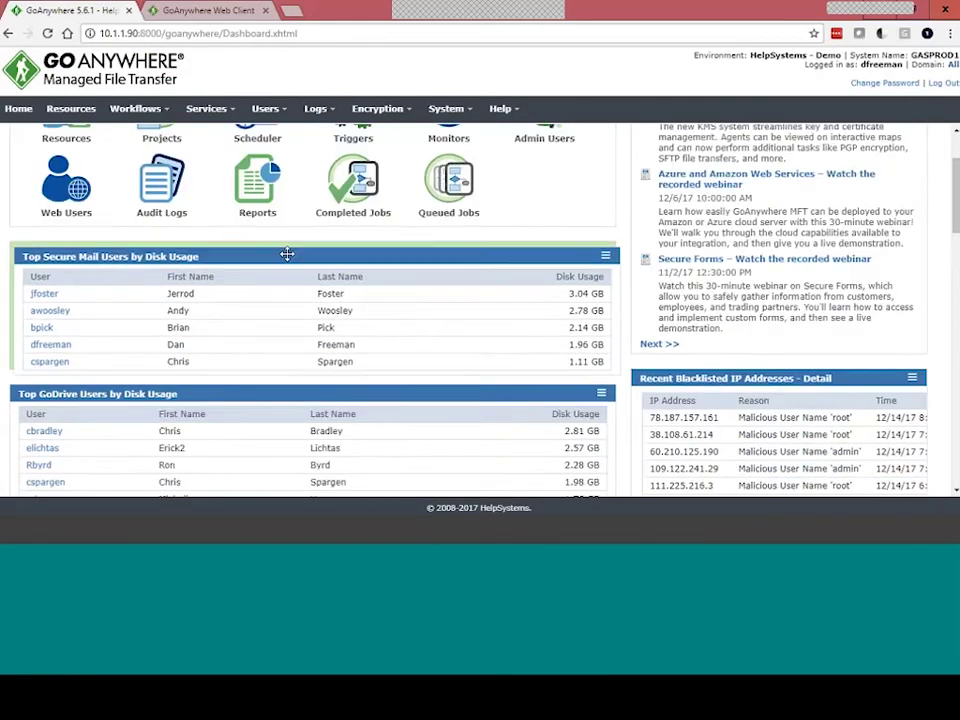
# Step: Choose Edit from the Quick Links gadget's options menu
pyautogui.scroll(2, 436, 226)
pyautogui.scroll(1, 436, 226)
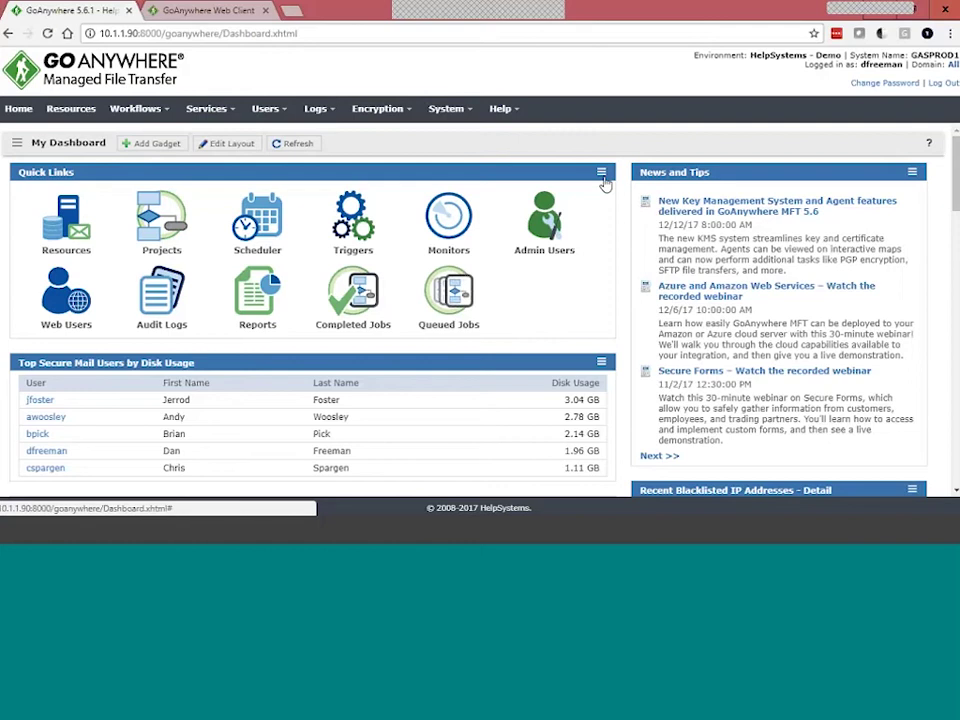
pyautogui.click(601, 173)
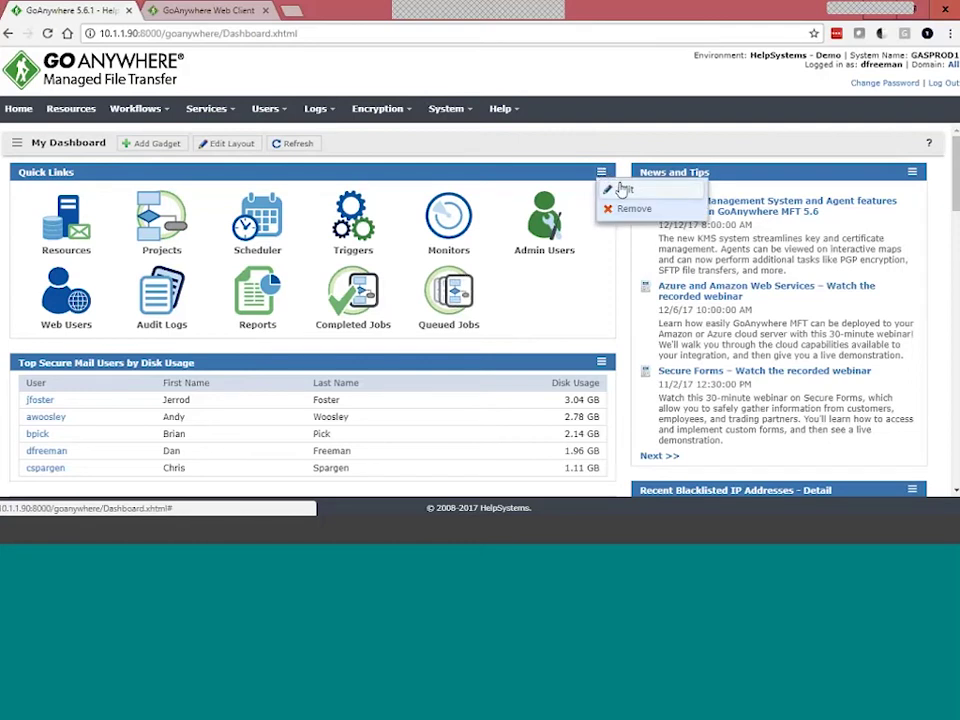
pyautogui.click(622, 190)
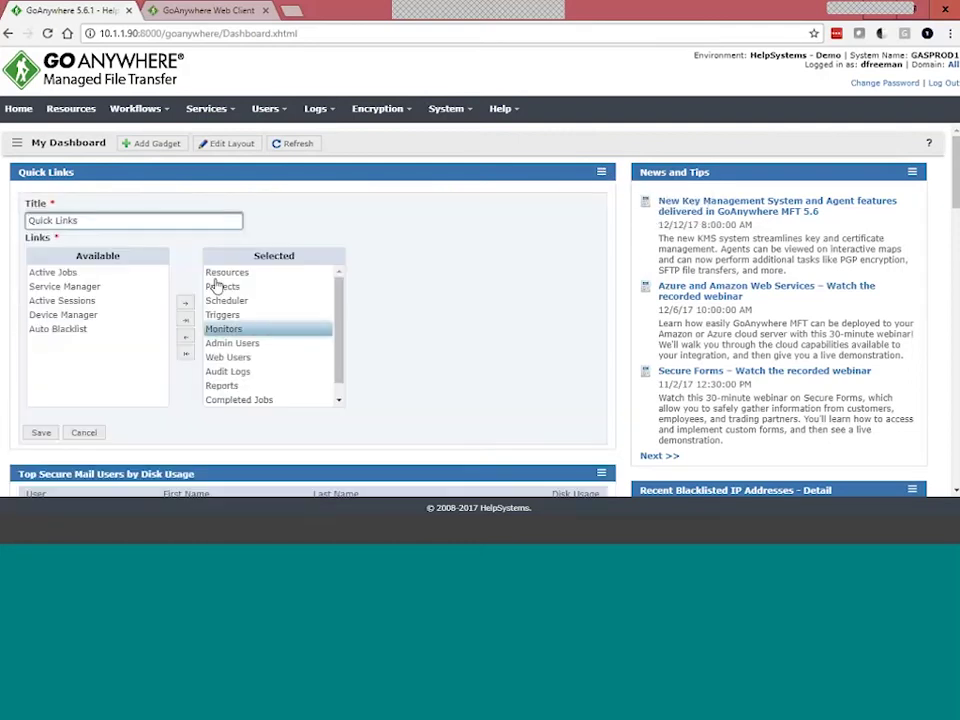
# Step: Cancel the Quick Links edit form so the original links stay unchanged
pyautogui.click(86, 433)
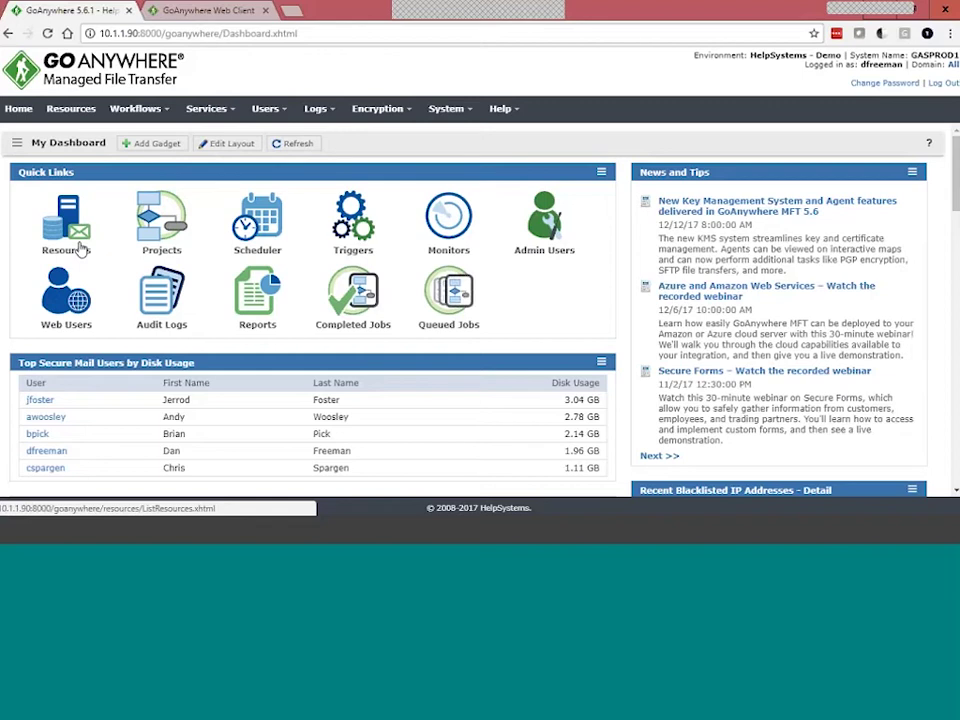
pyautogui.moveTo(140, 250); pyautogui.dragTo(165, 262)
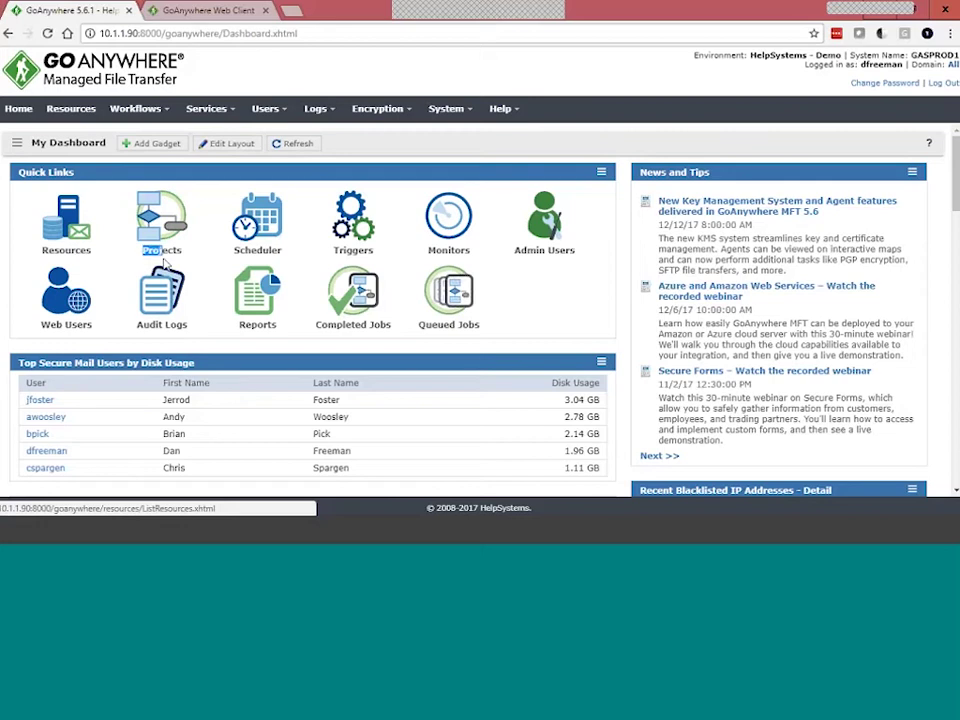
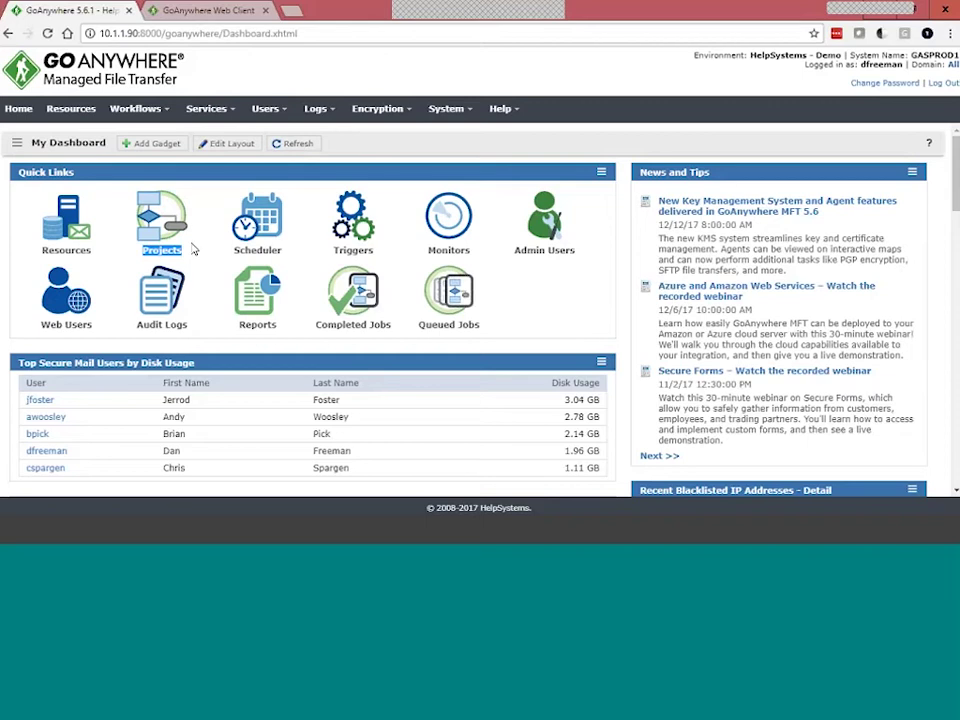
# Step: Point out the Scheduler, Triggers and Monitors features while explaining them
pyautogui.moveTo(193, 249); pyautogui.dragTo(284, 249)
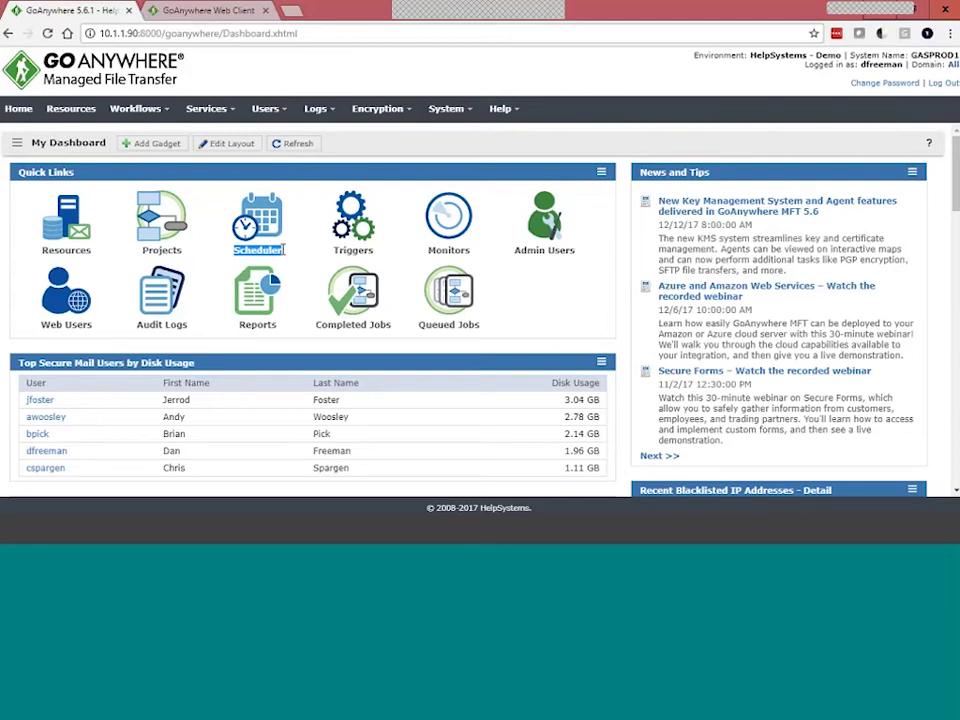
pyautogui.moveTo(330, 253); pyautogui.dragTo(379, 259)
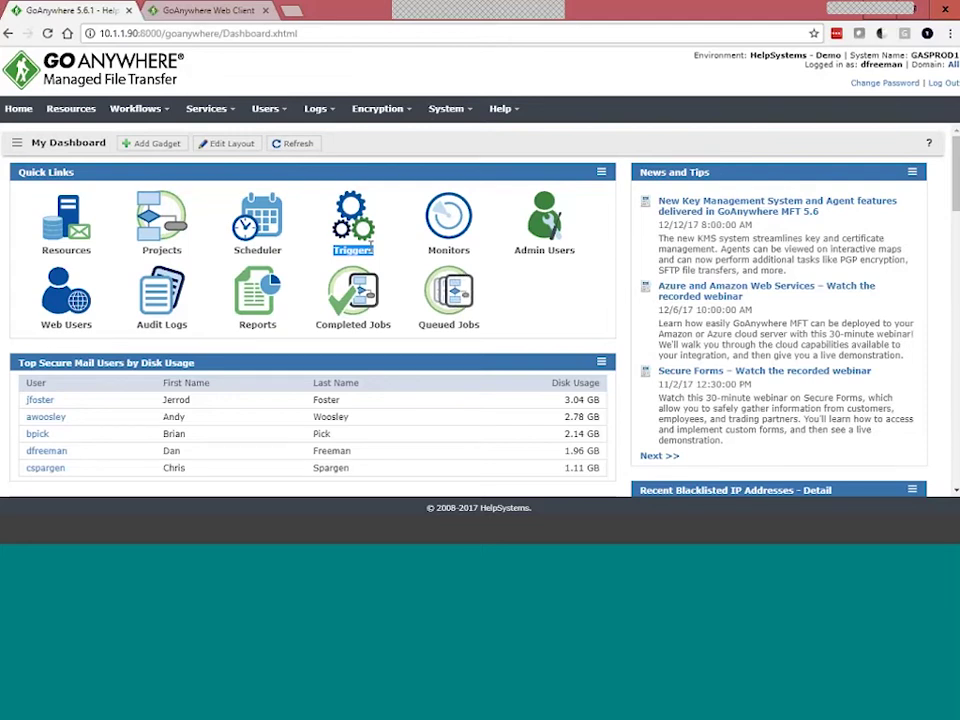
pyautogui.moveTo(428, 250); pyautogui.dragTo(471, 250)
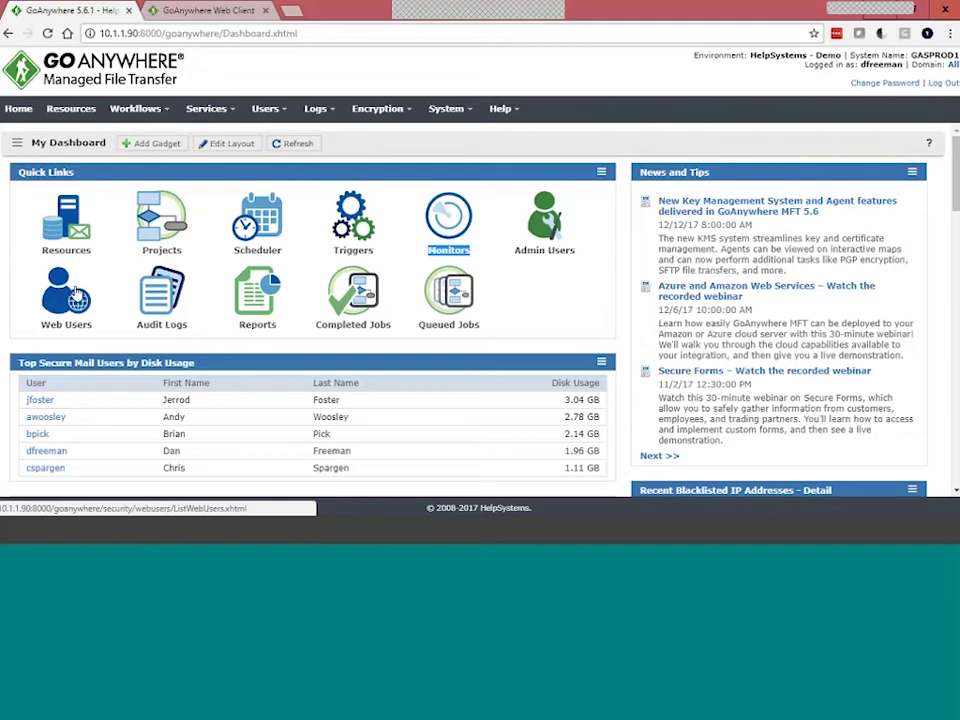
# Step: Glance at the Services menu and Queued Jobs, then go to Resources listing SSH servers
pyautogui.click(226, 115)
pyautogui.click(257, 94)
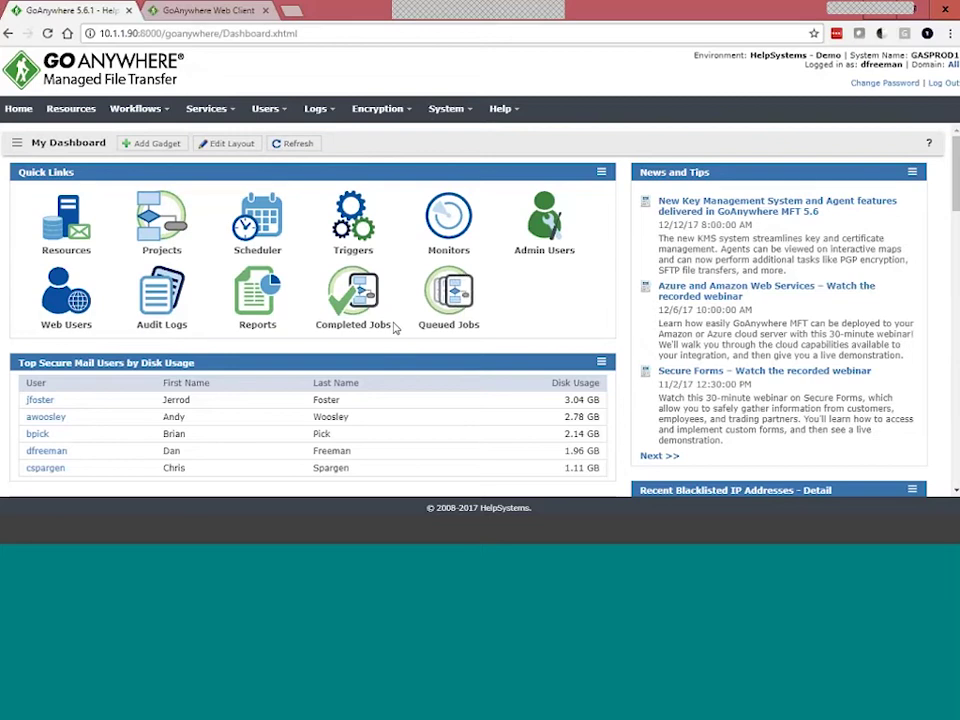
pyautogui.moveTo(419, 325); pyautogui.dragTo(474, 320)
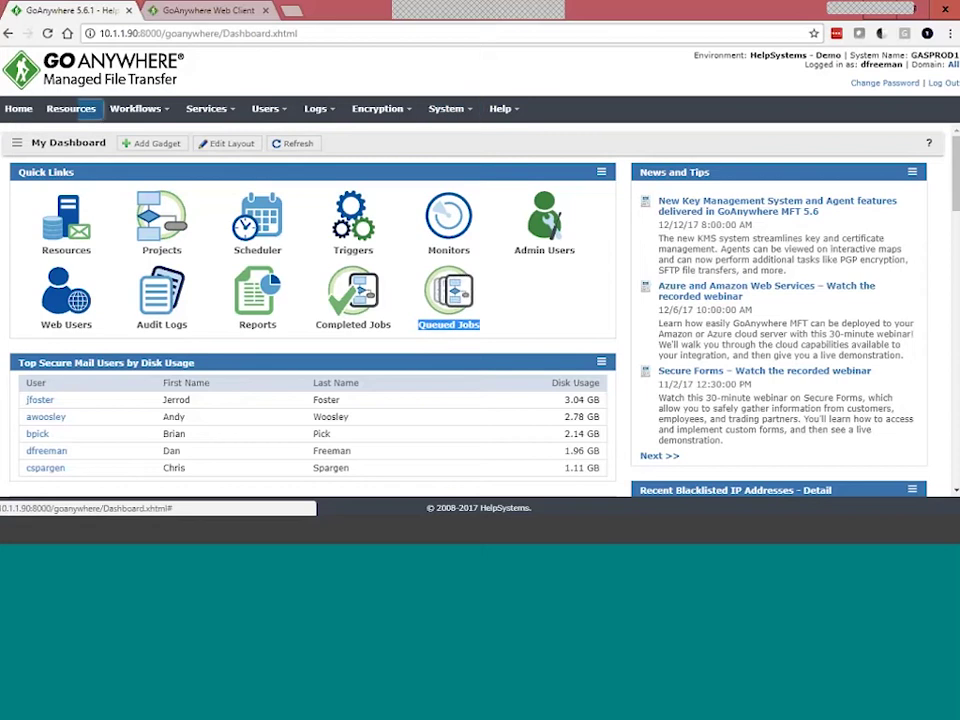
pyautogui.click(71, 108)
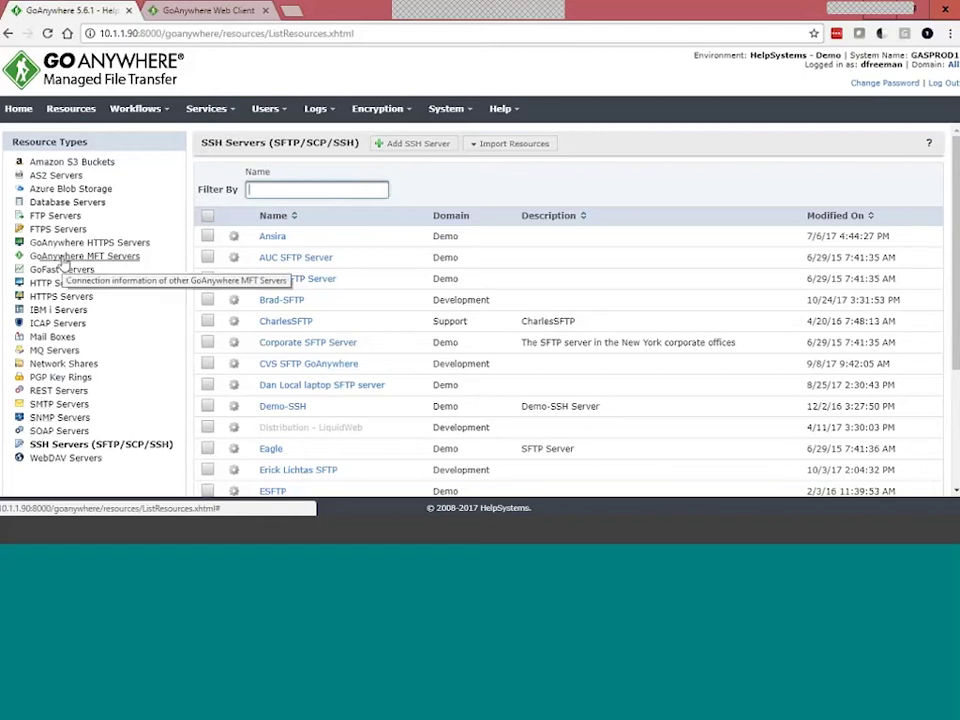
# Step: Open the MySQL server from the Database Servers list for editing
pyautogui.click(68, 203)
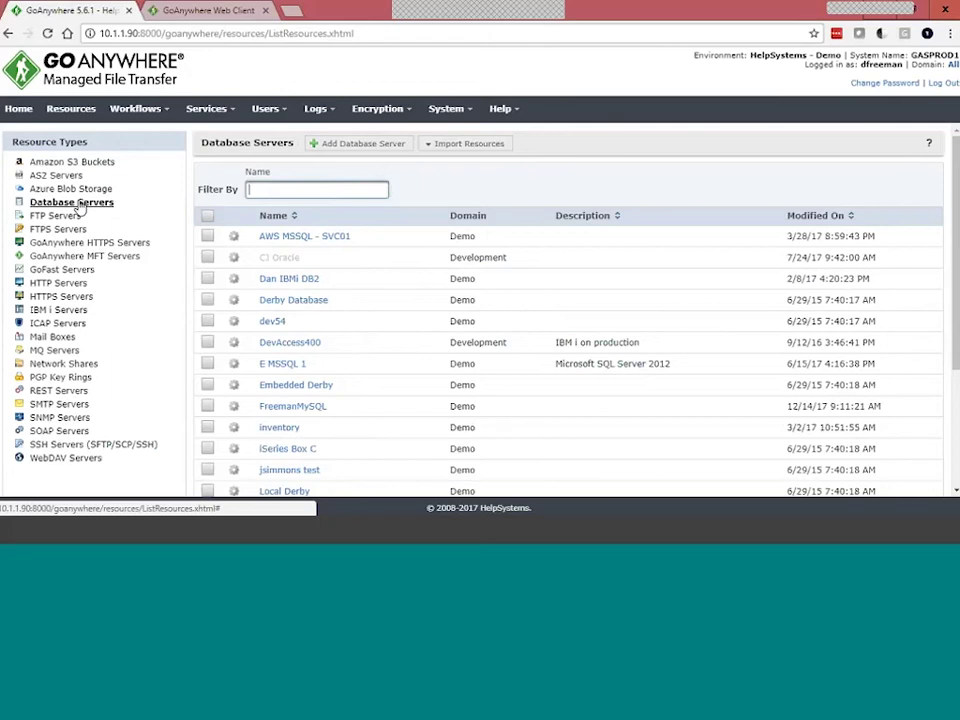
pyautogui.click(288, 410)
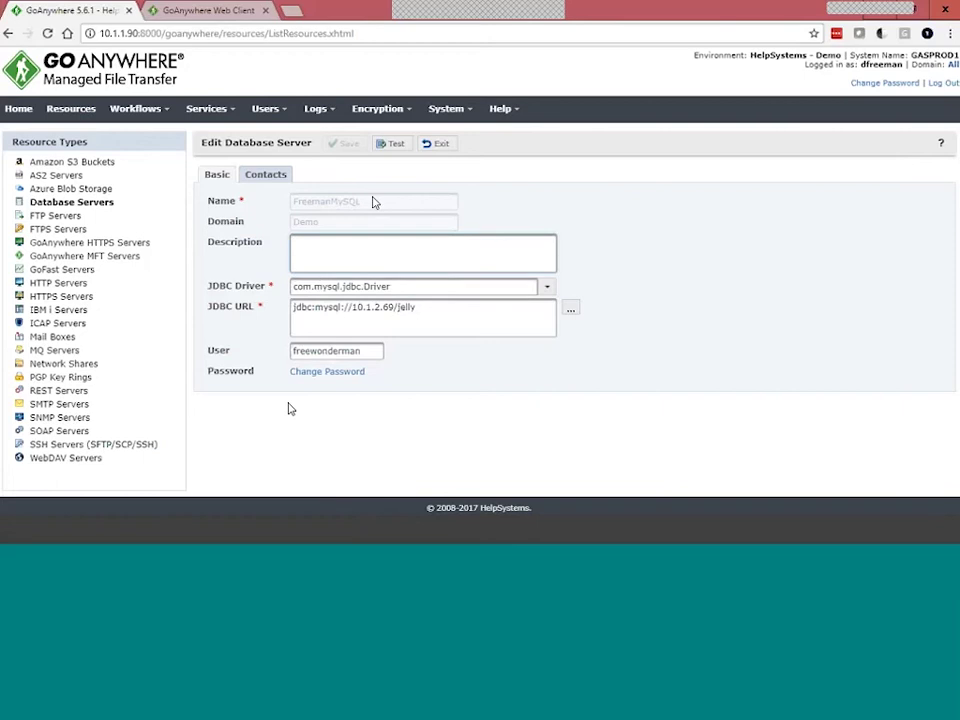
pyautogui.moveTo(369, 205); pyautogui.dragTo(267, 210)
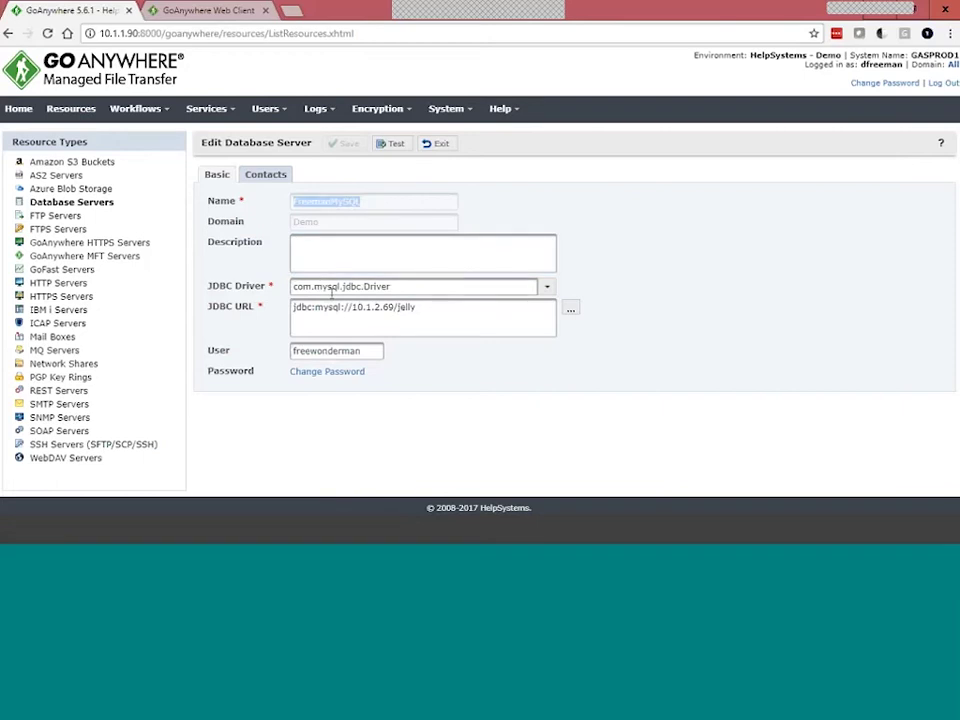
# Step: Keep the MySQL JDBC driver and launch the JDBC URL wizard
pyautogui.click(548, 289)
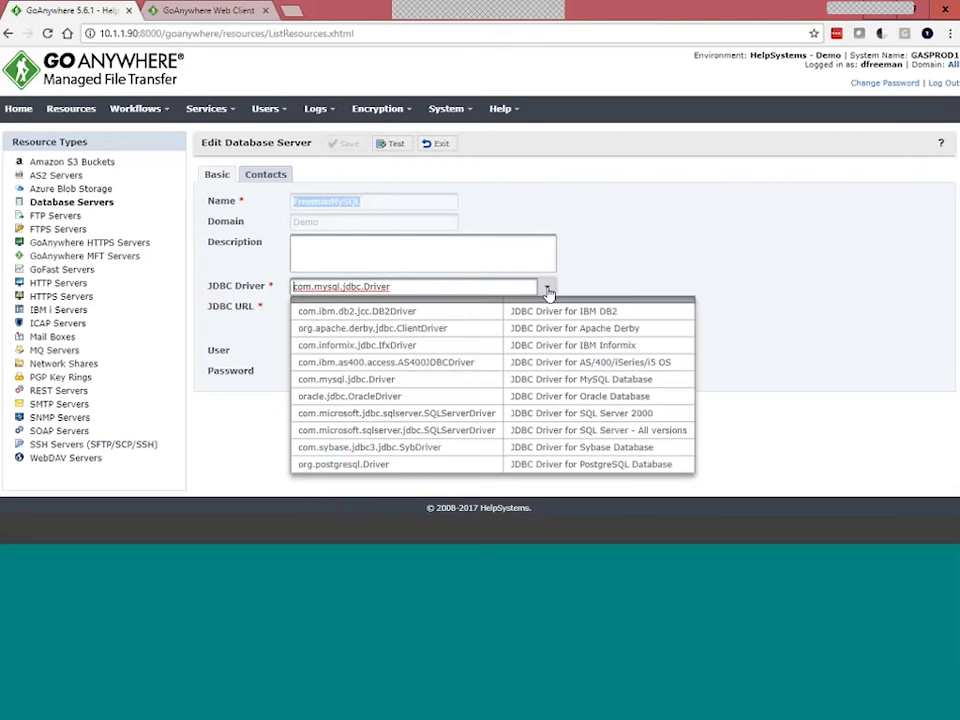
pyautogui.click(395, 381)
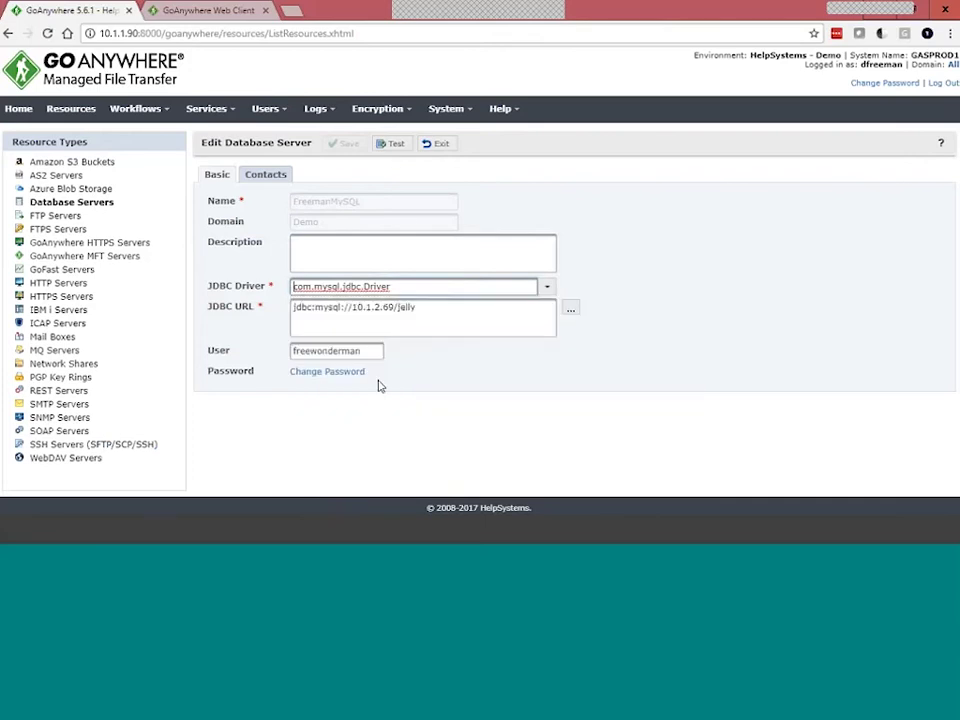
pyautogui.moveTo(414, 313); pyautogui.dragTo(276, 314)
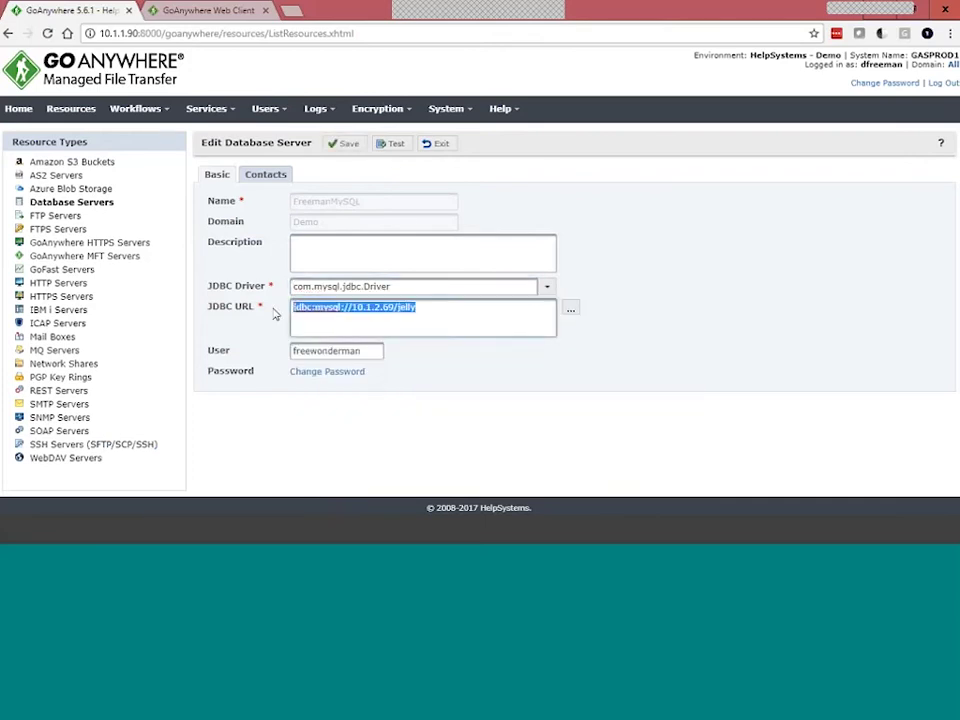
pyautogui.click(568, 311)
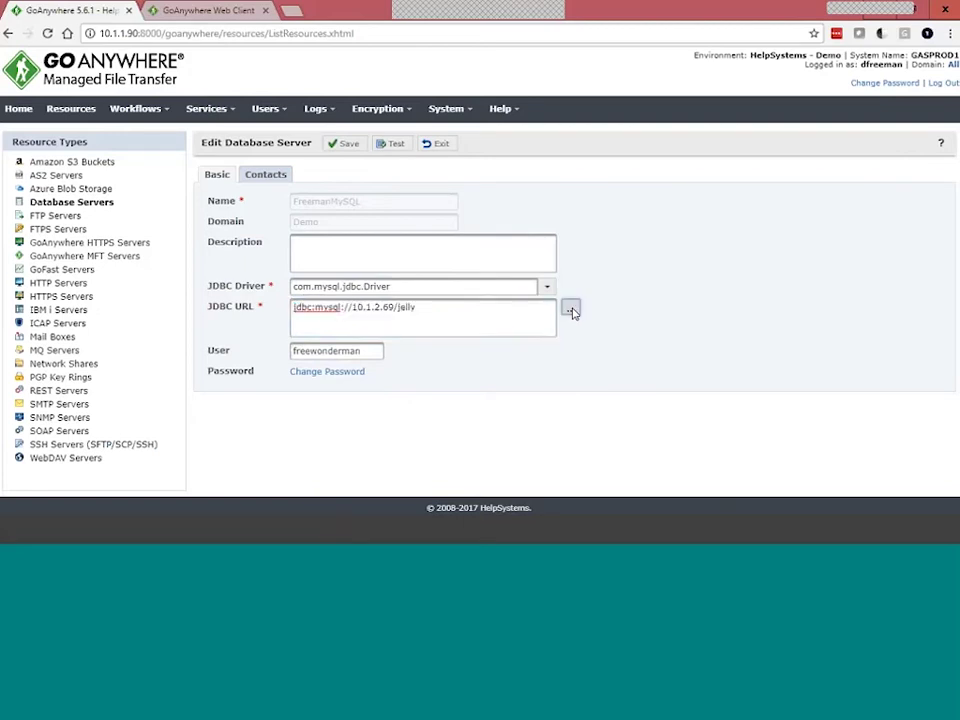
# Step: Choose MySQL as the wizard's driver, then cancel, keeping jdbc:mysql://10.1.2.69/jelly unchanged
pyautogui.click(390, 157)
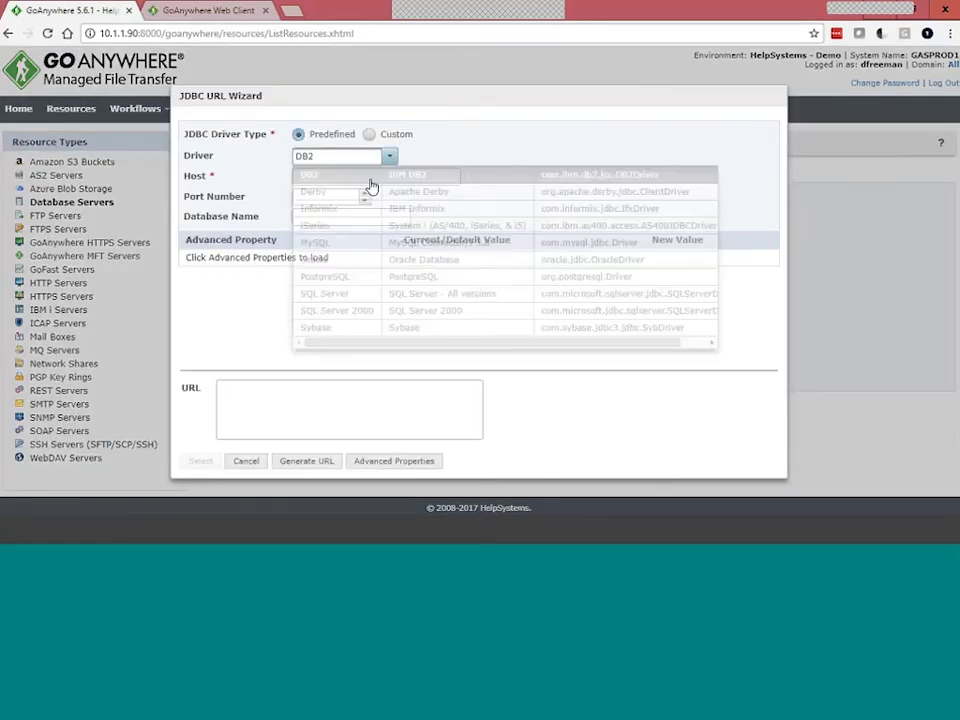
pyautogui.click(336, 243)
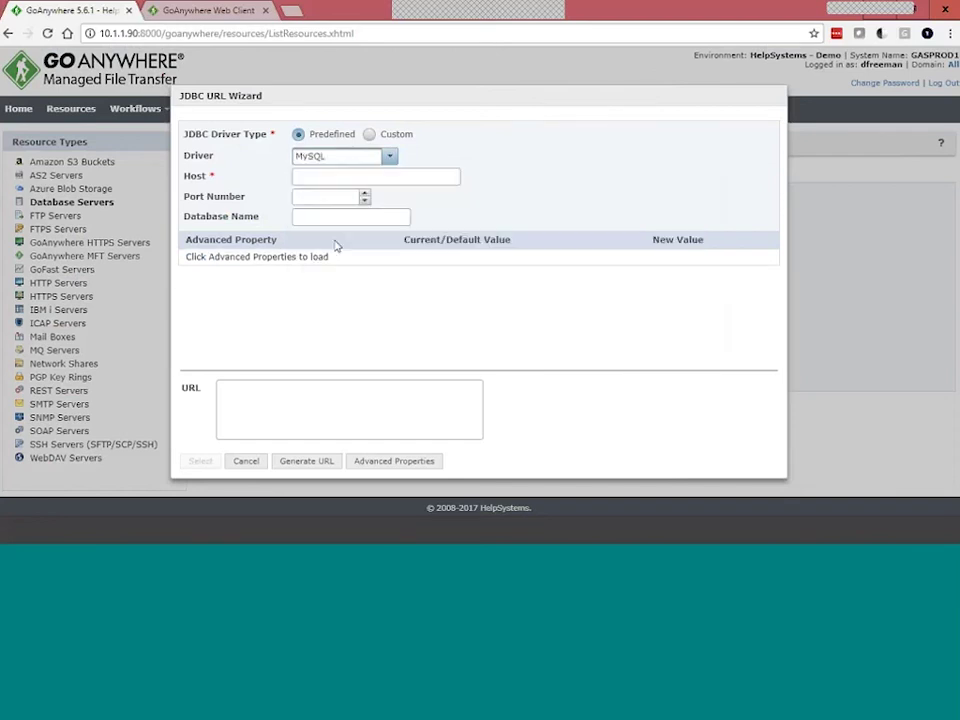
pyautogui.click(246, 462)
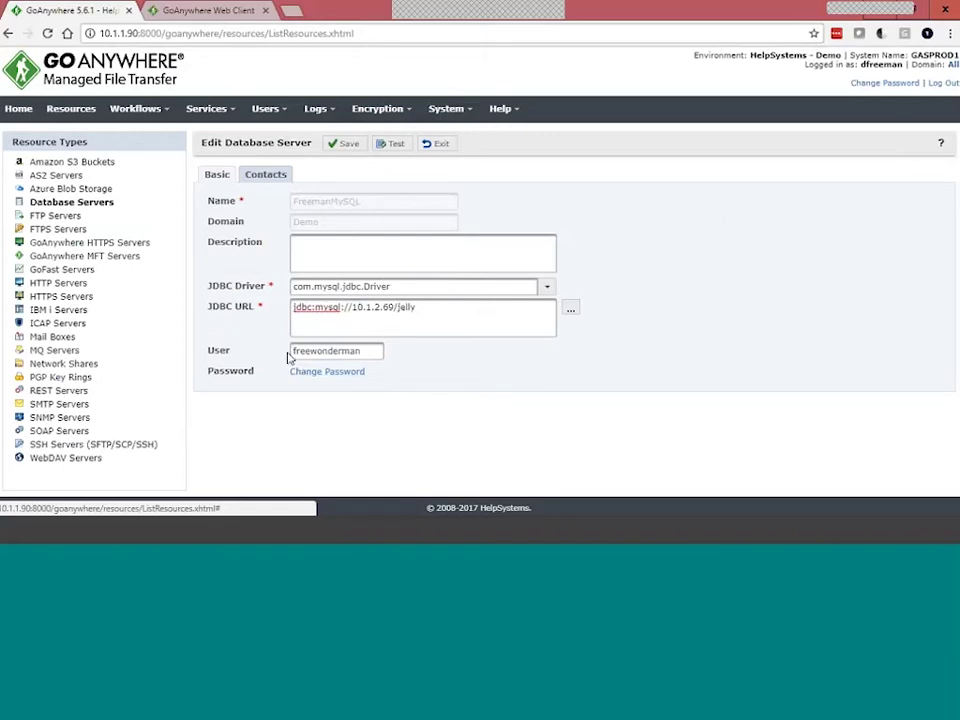
# Step: Test the FreemanMySQL connection successfully and save the resource back to the Database Servers list
pyautogui.doubleClick(300, 352)
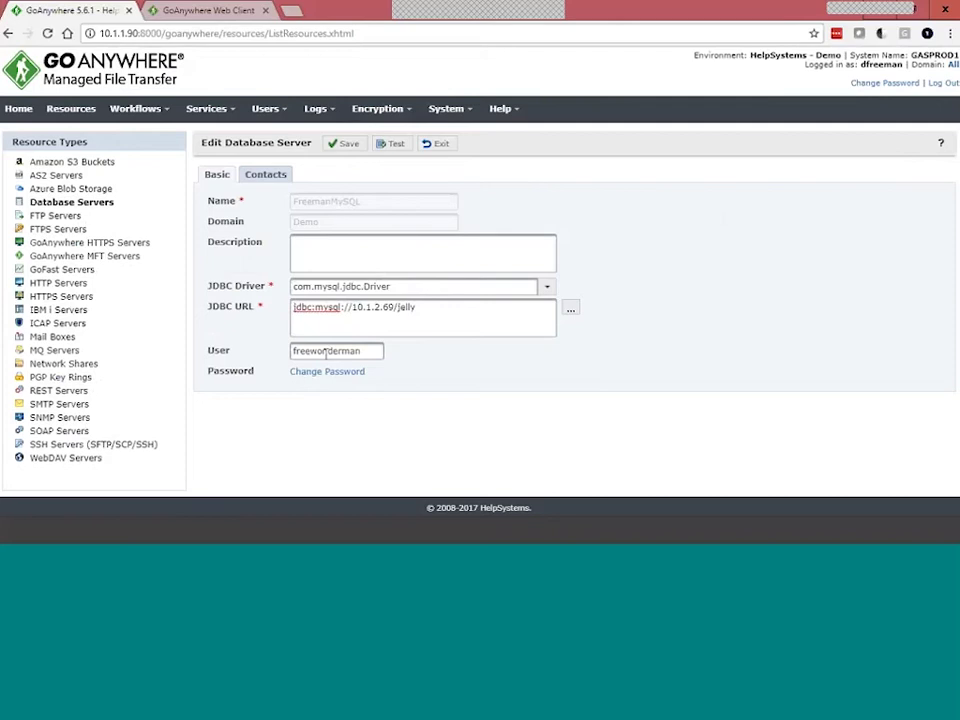
pyautogui.click(393, 146)
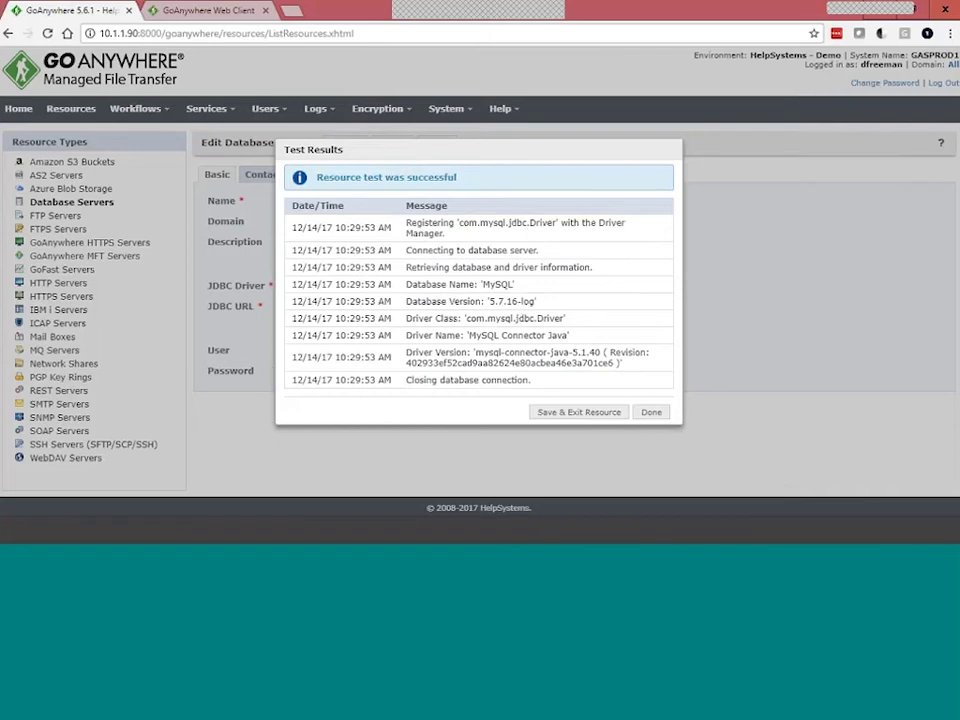
pyautogui.click(579, 412)
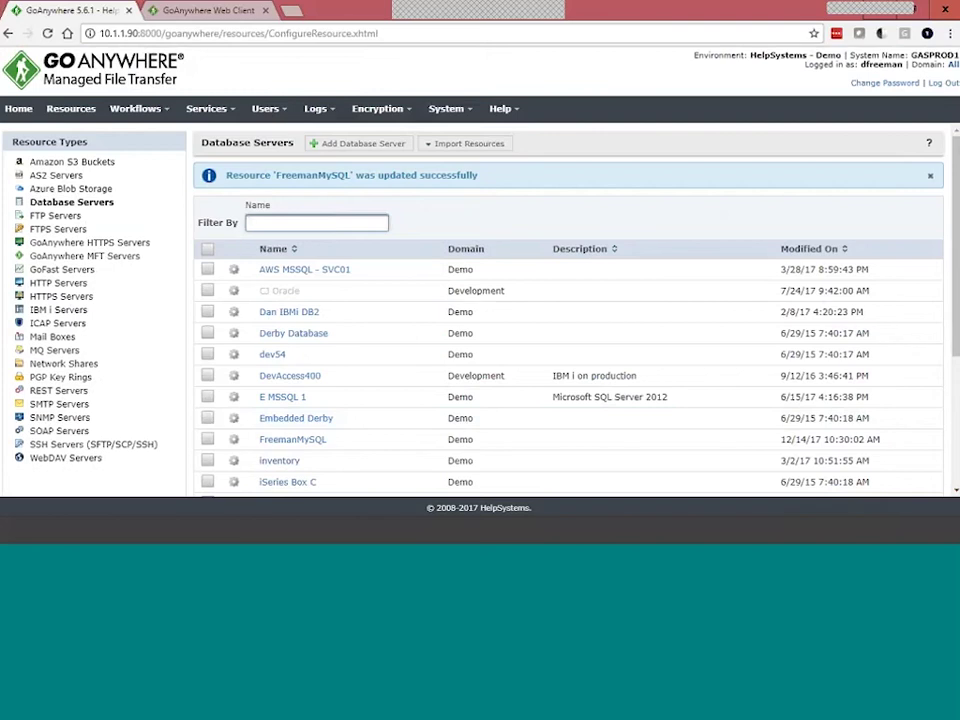
# Step: Open the home SSH server from the SSH Servers list and review its host and port 1022
pyautogui.click(80, 445)
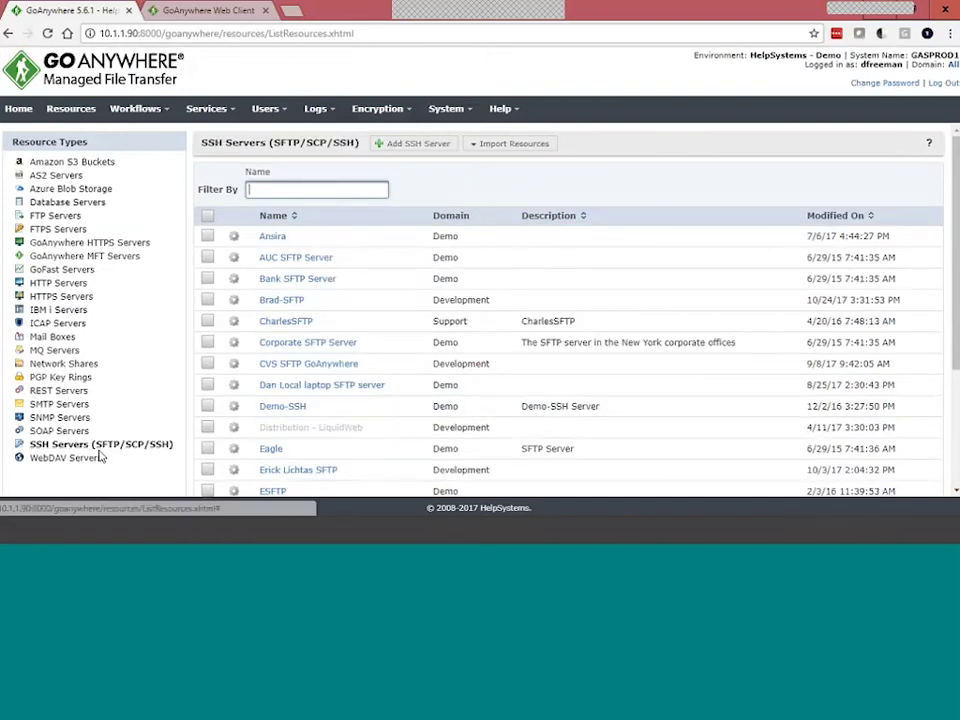
pyautogui.scroll(-2, 253, 392)
pyautogui.scroll(-1, 253, 399)
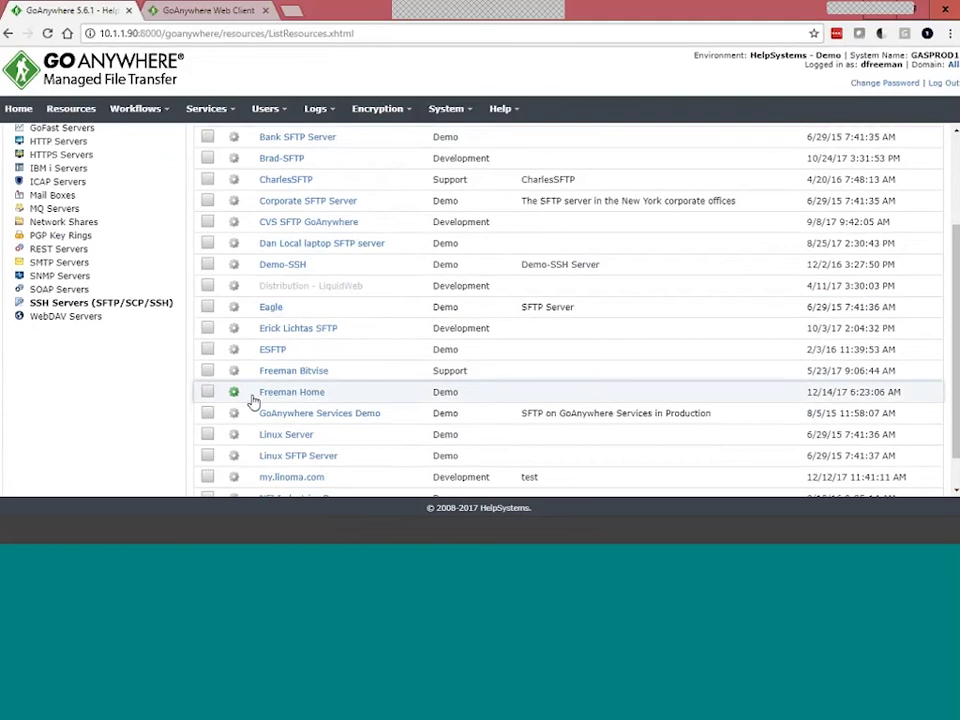
pyautogui.click(288, 396)
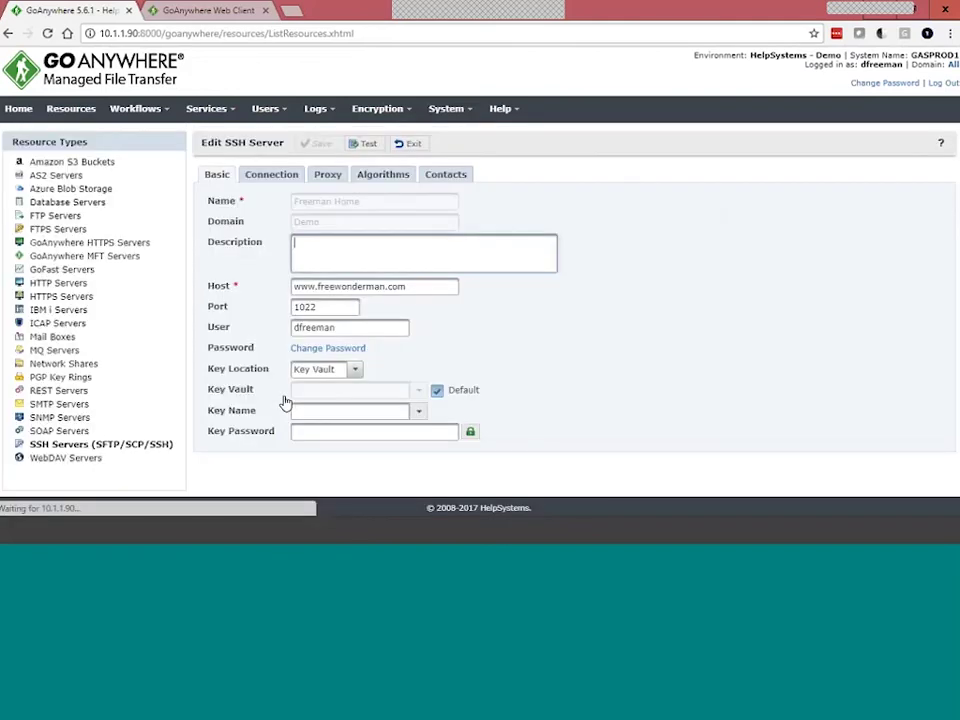
pyautogui.press('Tab')
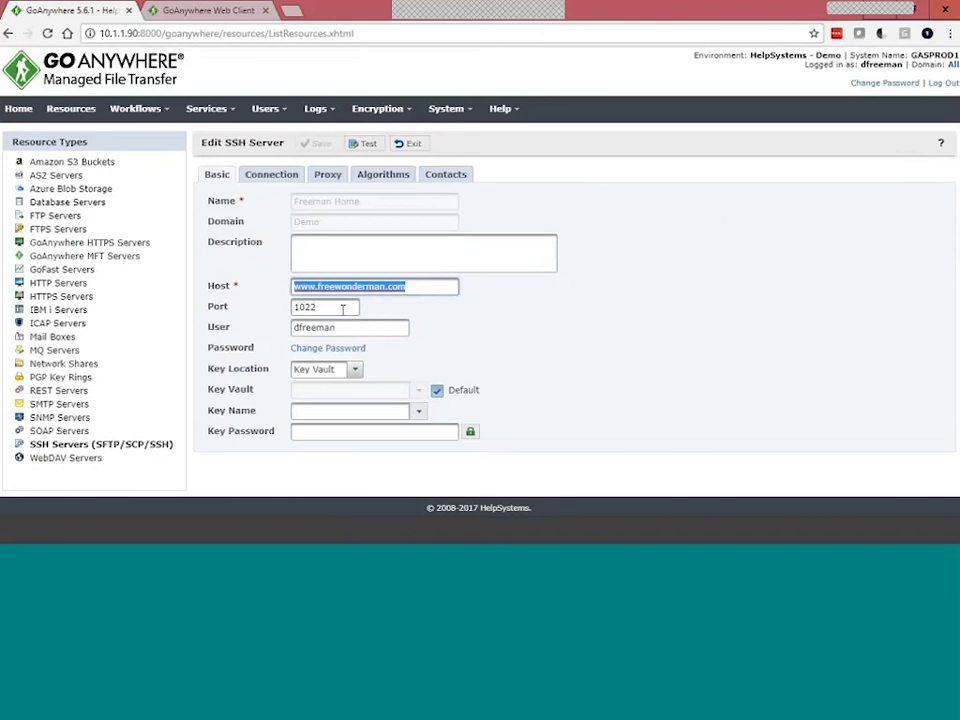
pyautogui.moveTo(342, 310); pyautogui.dragTo(292, 309)
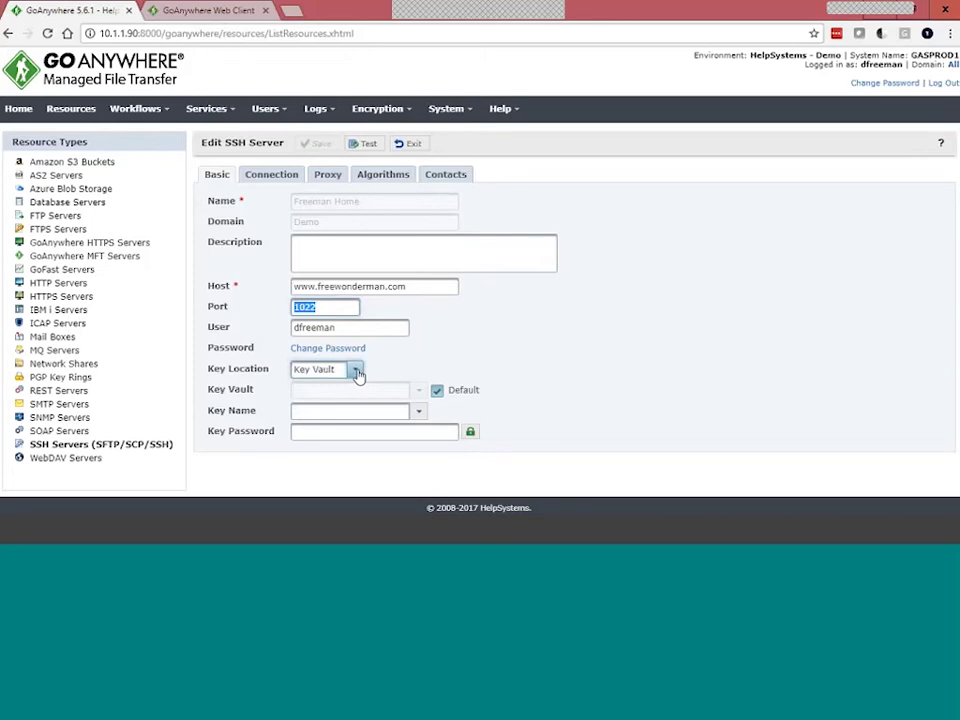
# Step: Keep Key Vault as the key location and bring up the Key Vaults list from Encryption
pyautogui.click(356, 372)
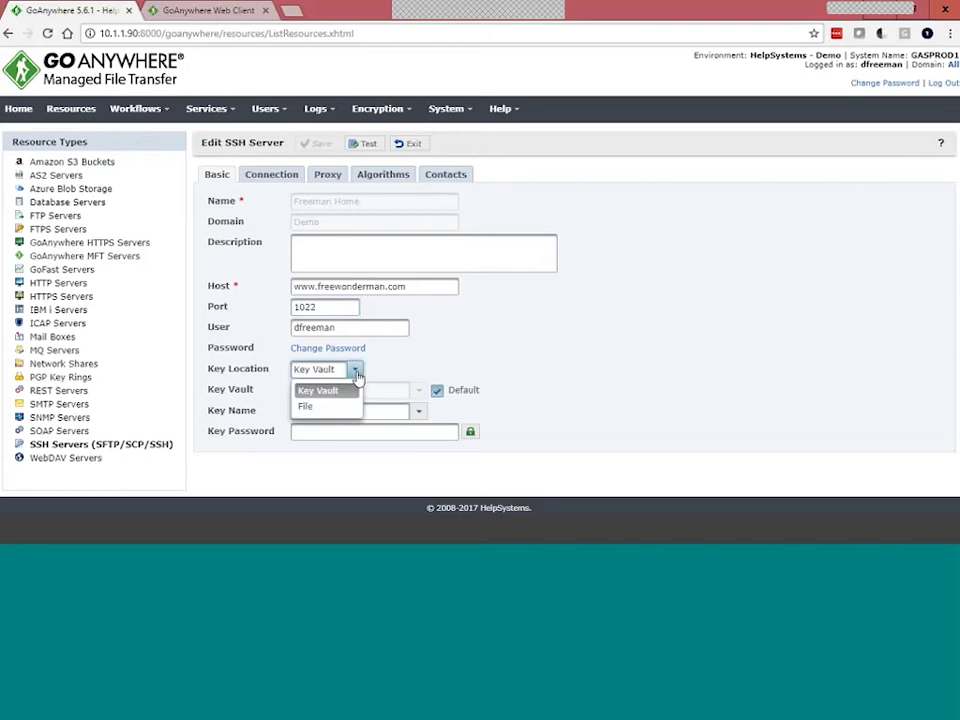
pyautogui.click(318, 390)
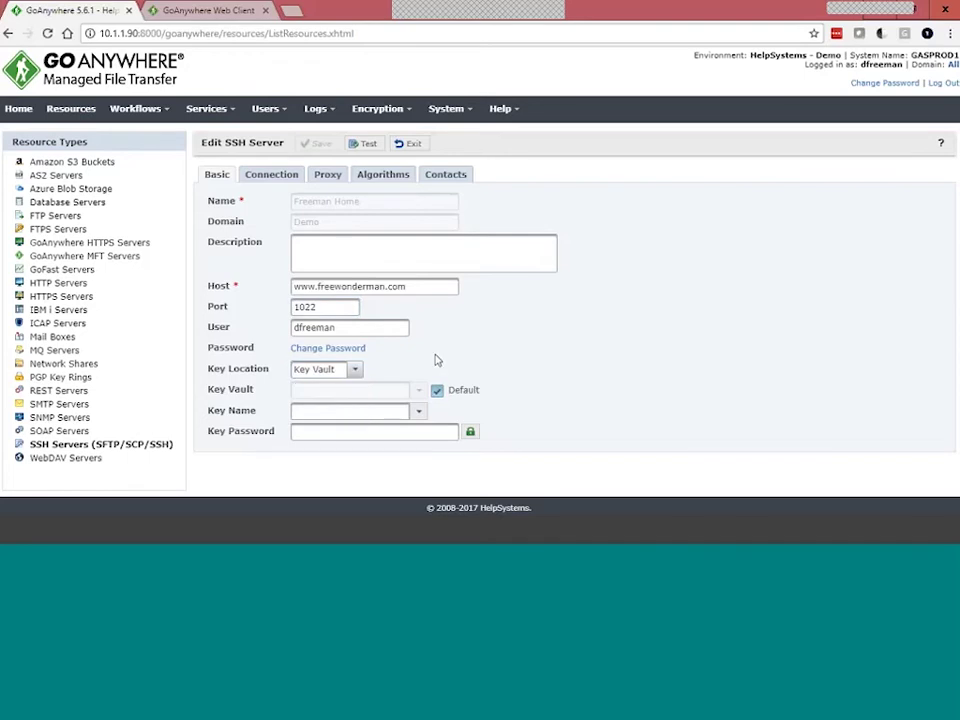
pyautogui.click(405, 115)
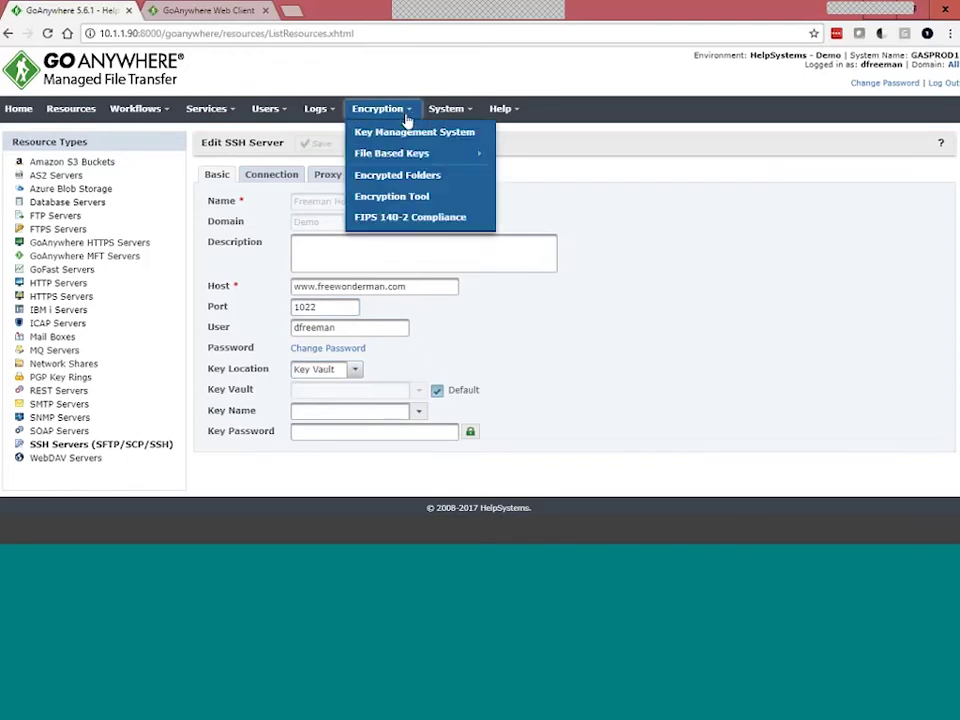
pyautogui.moveTo(429, 155)
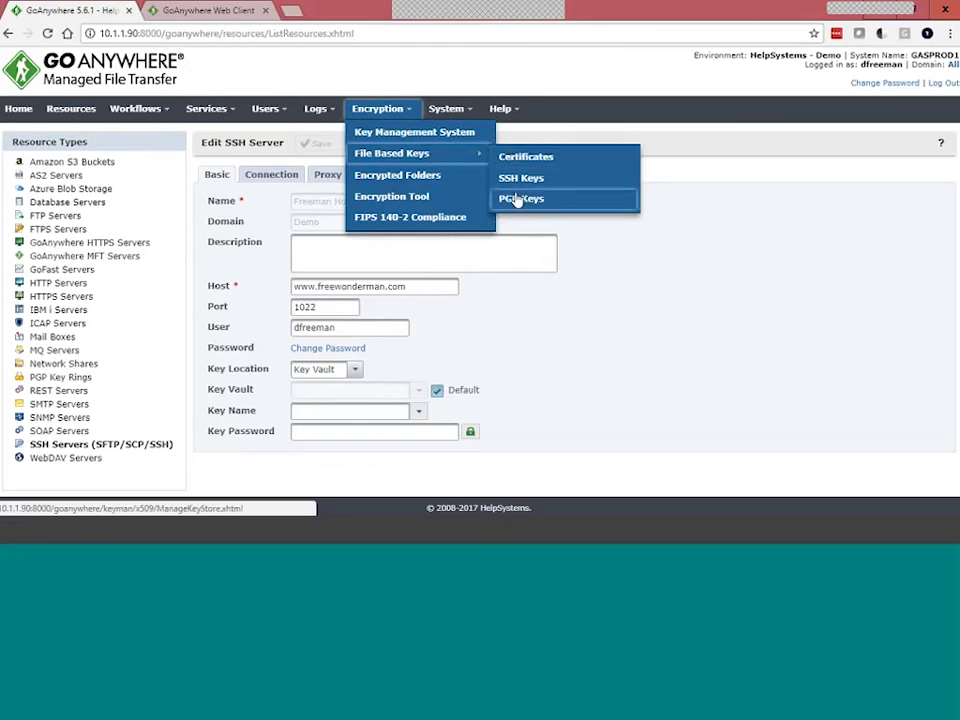
pyautogui.click(416, 134)
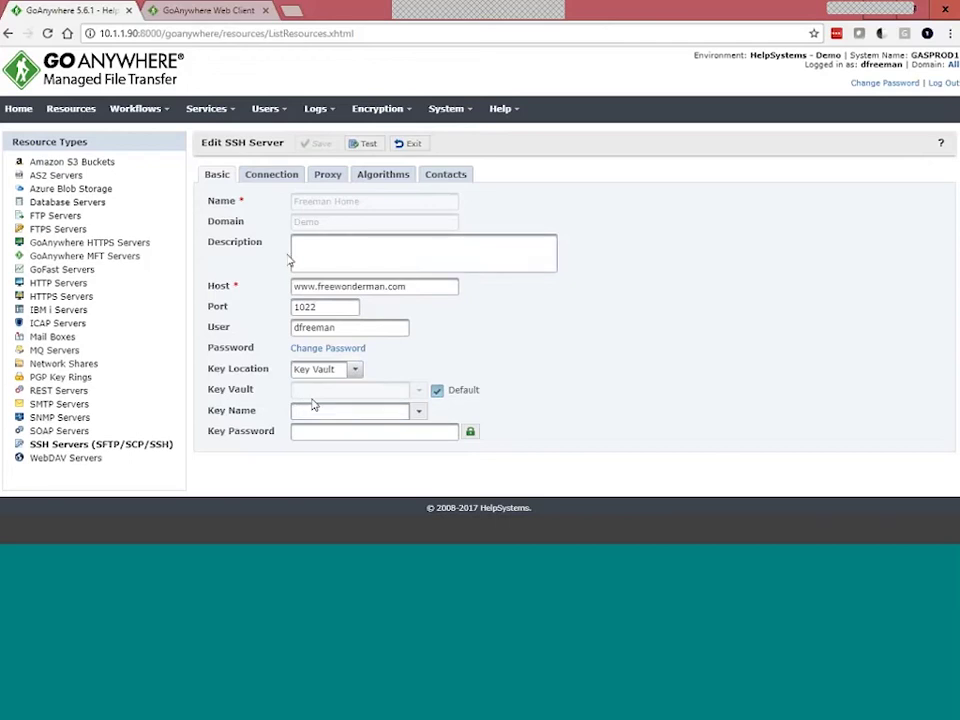
# Step: Review the Connection tab: timeout 10, 5 retry attempts and retry interval 10
pyautogui.click(275, 175)
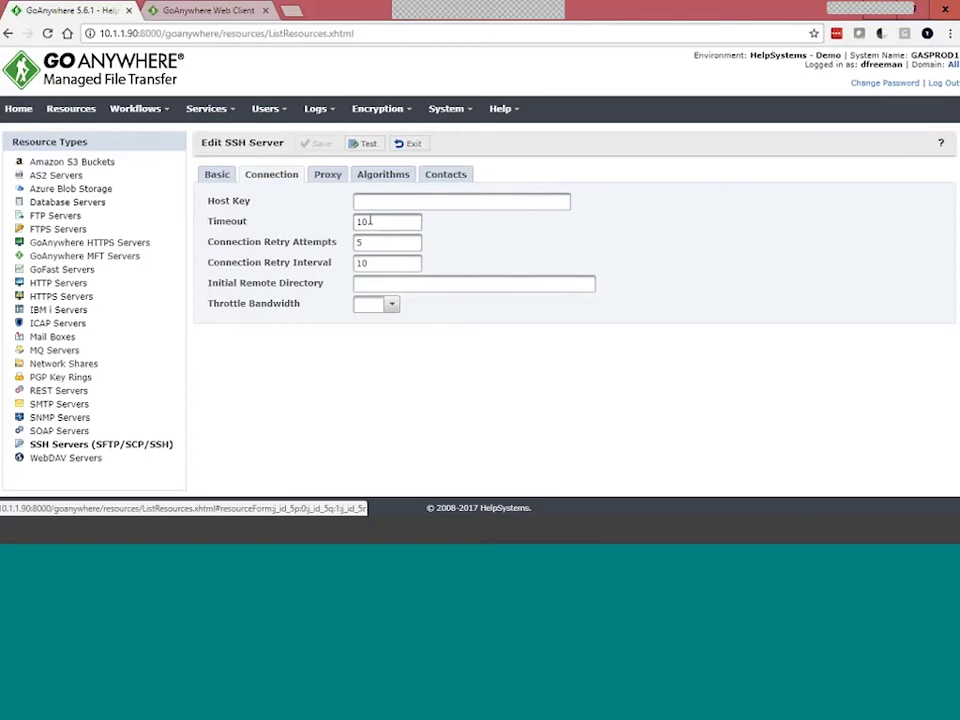
pyautogui.doubleClick(356, 242)
pyautogui.press('Tab')
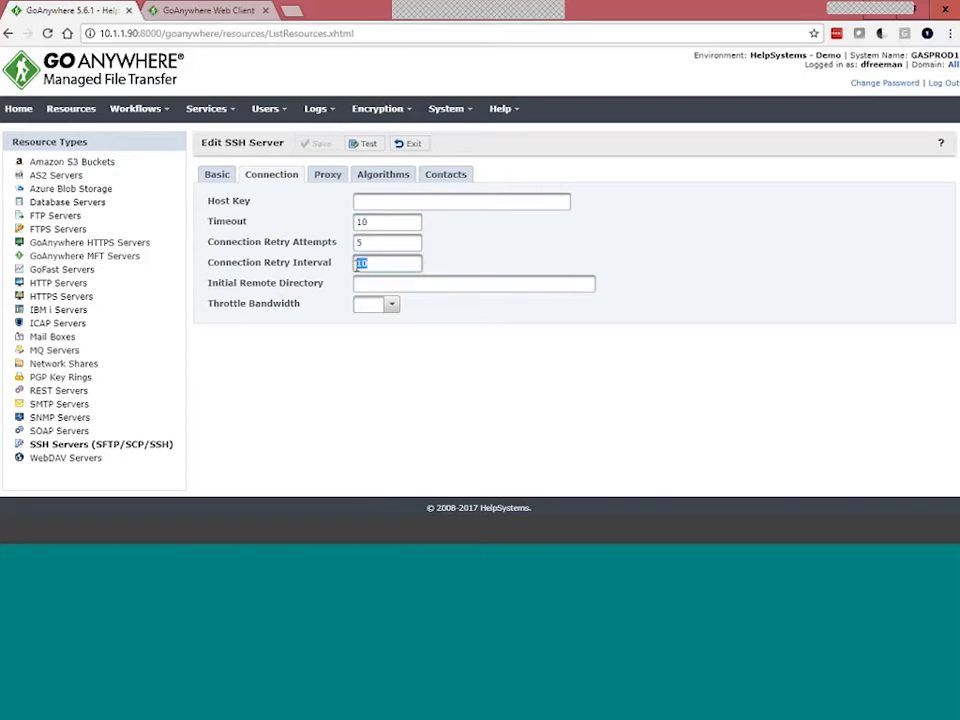
pyautogui.click(380, 231)
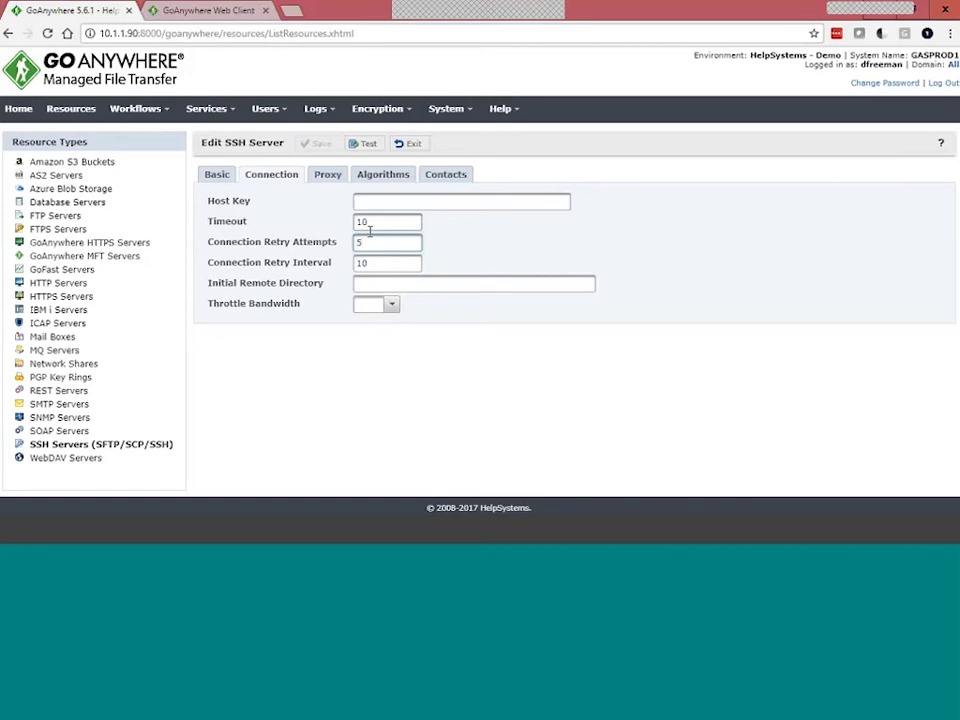
# Step: Browse the Proxy and Algorithms settings, ending on the empty Contacts details
pyautogui.click(330, 180)
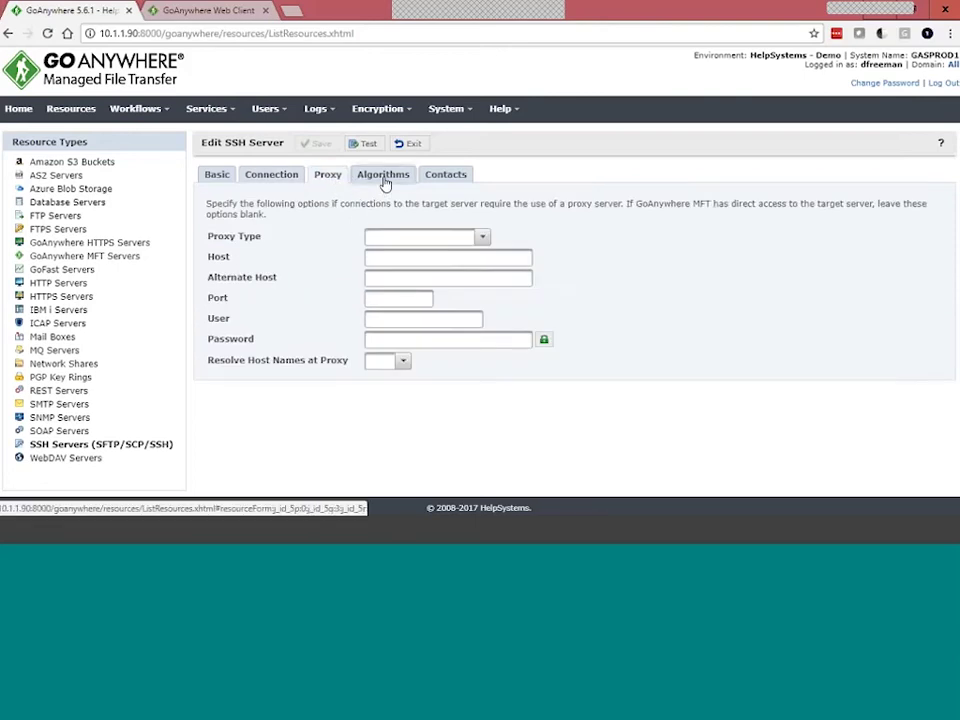
pyautogui.click(385, 180)
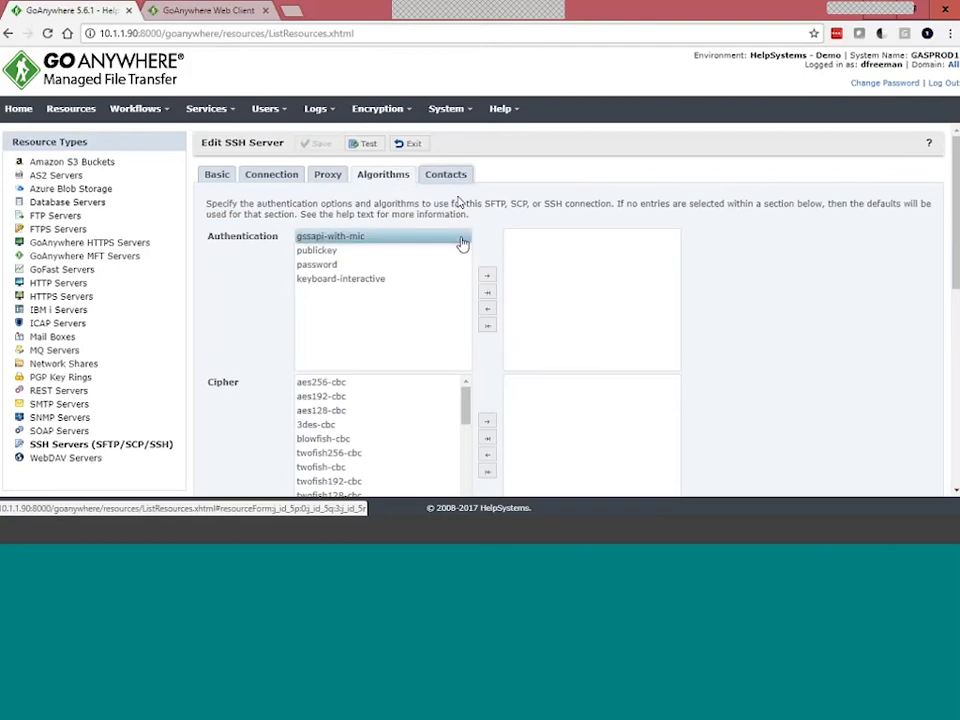
pyautogui.scroll(-2, 484, 250)
pyautogui.scroll(-3, 480, 261)
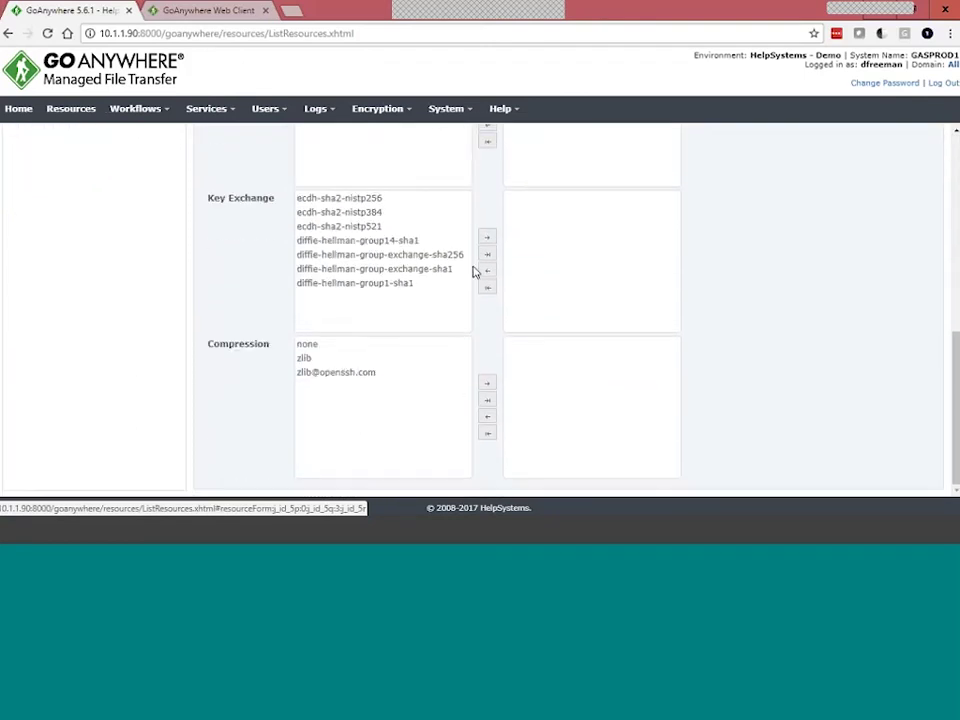
pyautogui.scroll(2, 476, 266)
pyautogui.scroll(3, 474, 262)
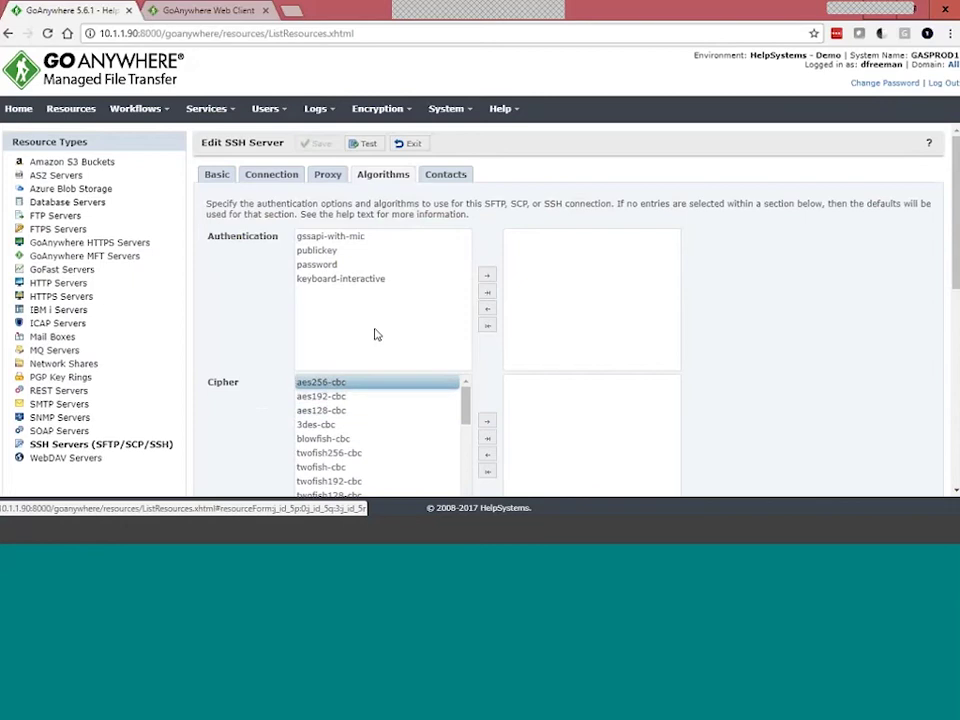
pyautogui.scroll(-5, 375, 332)
pyautogui.scroll(-5, 377, 328)
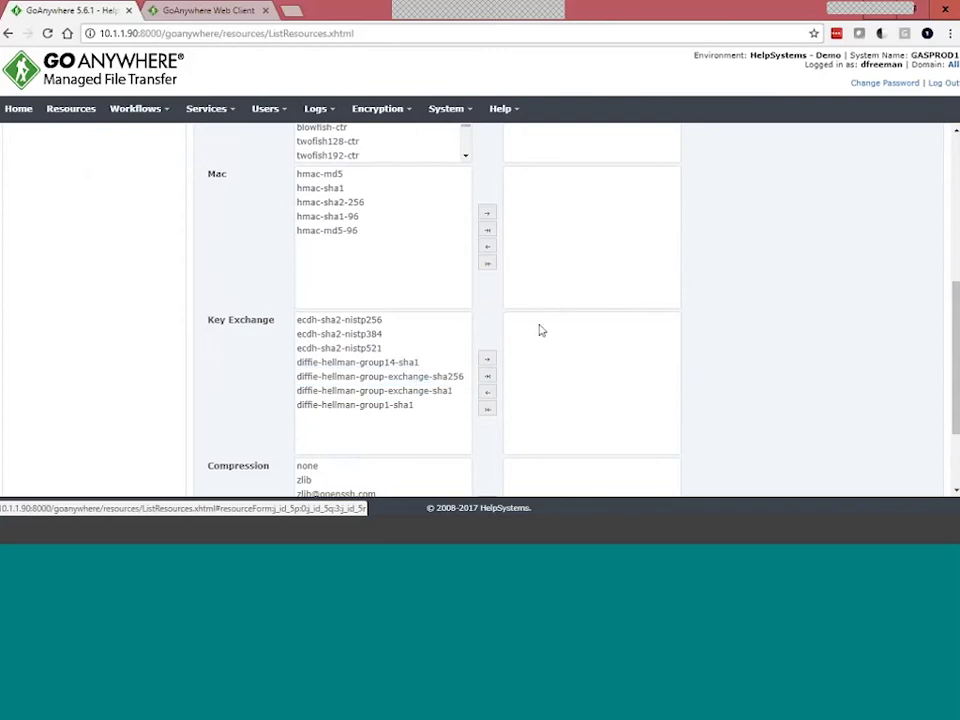
pyautogui.scroll(5, 540, 330)
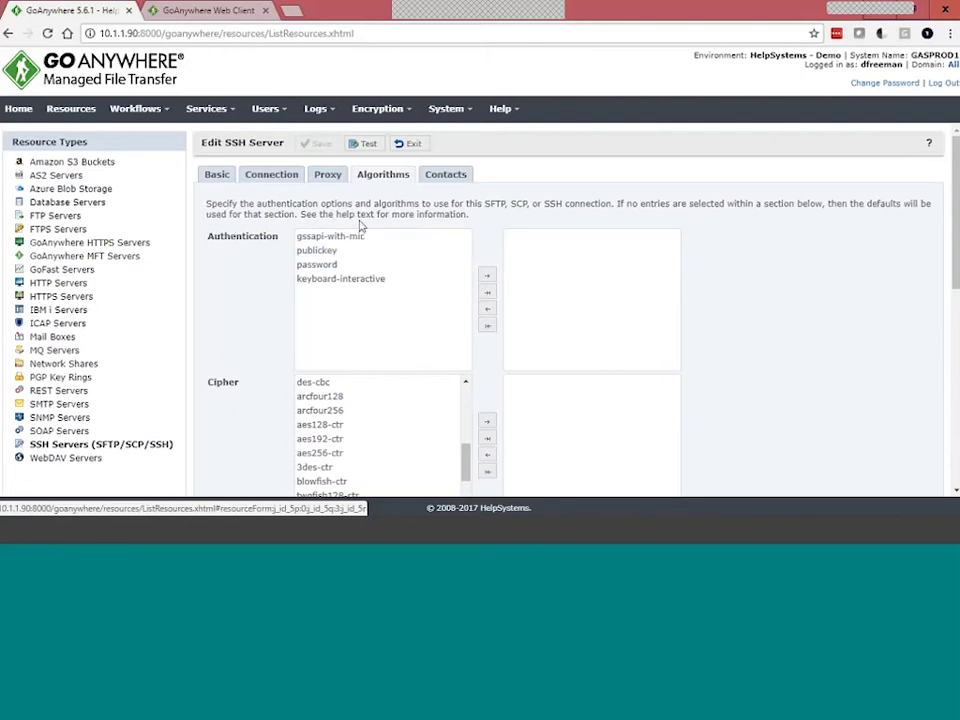
pyautogui.click(446, 178)
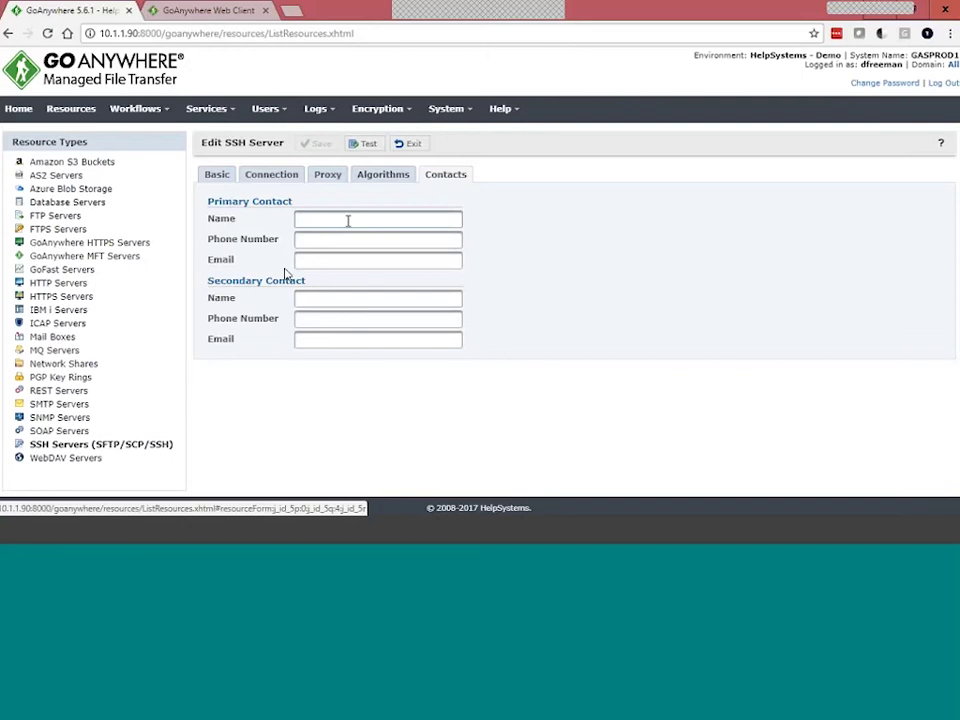
# Step: Run an SFTP connection test and review the successful log listing remote files
pyautogui.click(364, 145)
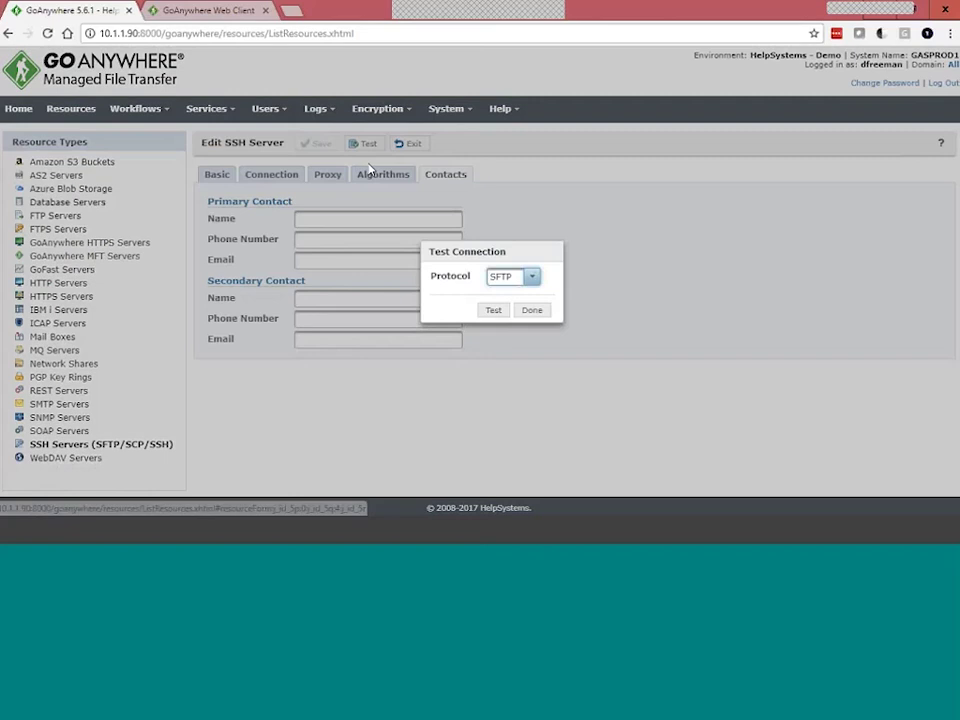
pyautogui.click(493, 311)
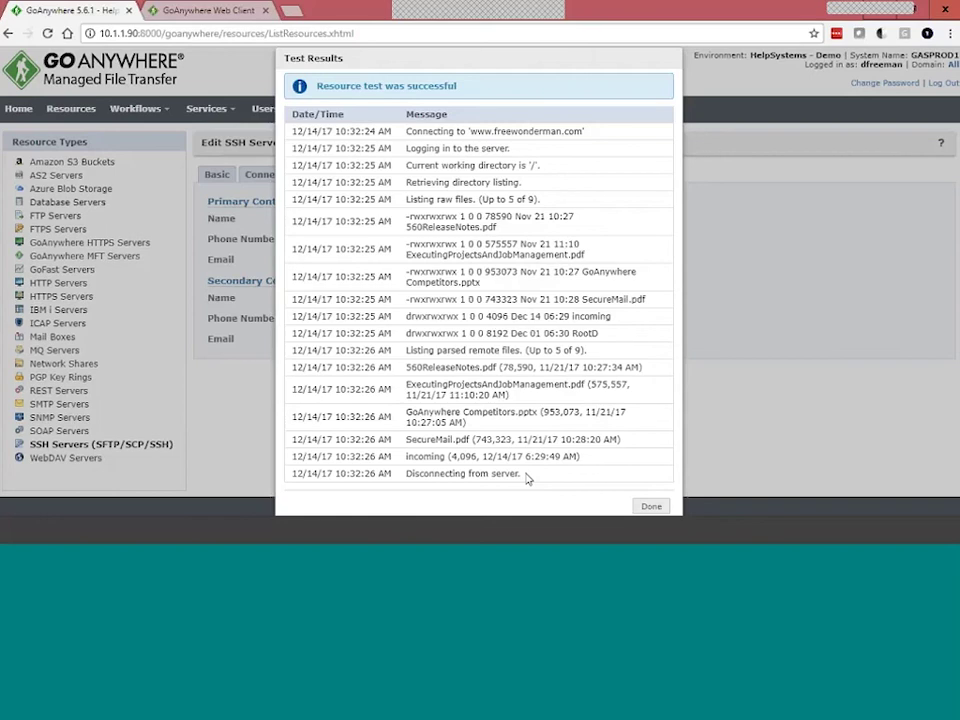
pyautogui.moveTo(521, 474); pyautogui.dragTo(384, 131)
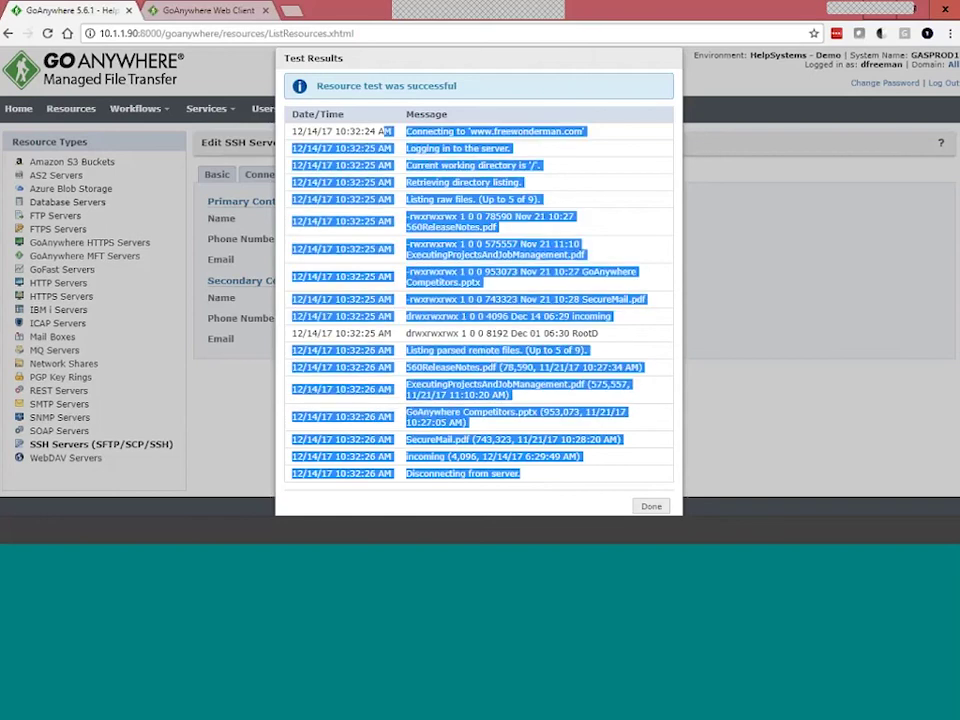
pyautogui.click(648, 506)
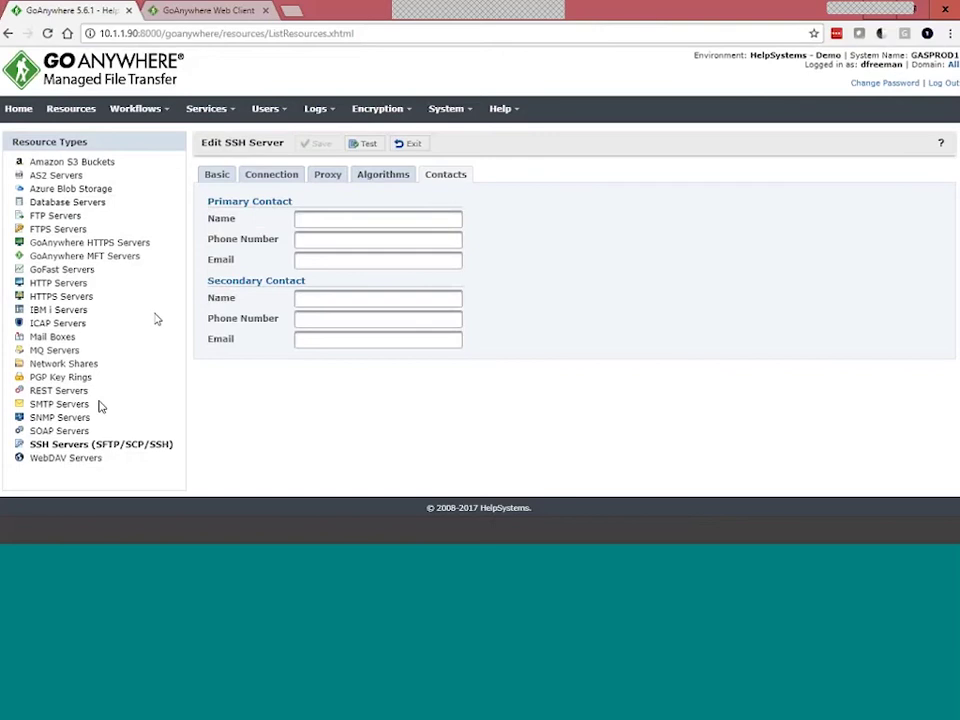
# Step: Go to Workflows > Projects to see the webinar demo projects
pyautogui.click(170, 116)
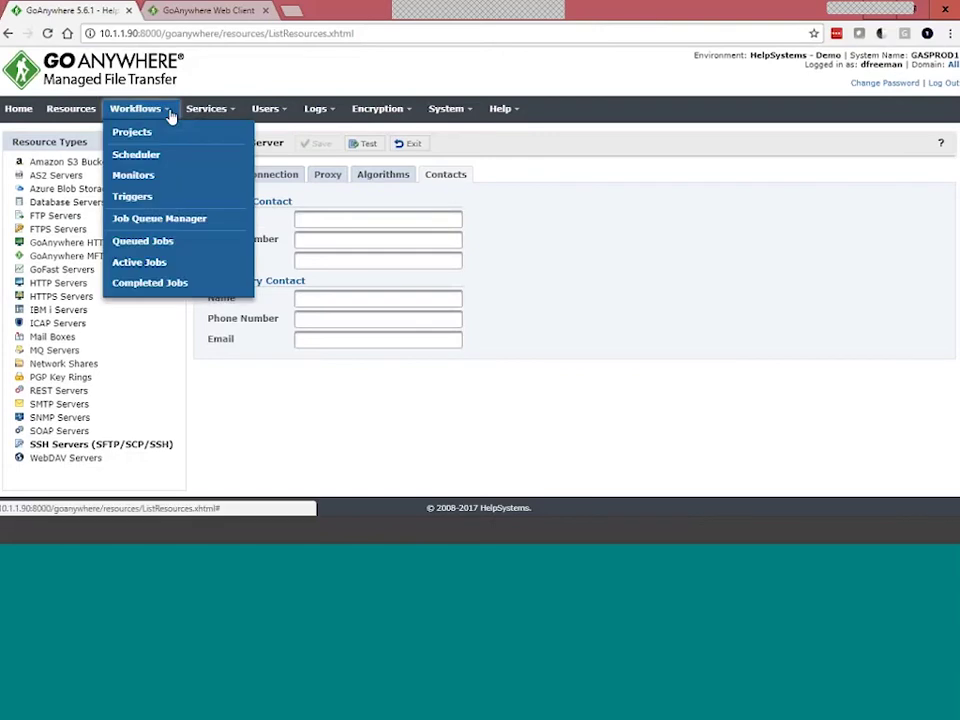
pyautogui.click(145, 138)
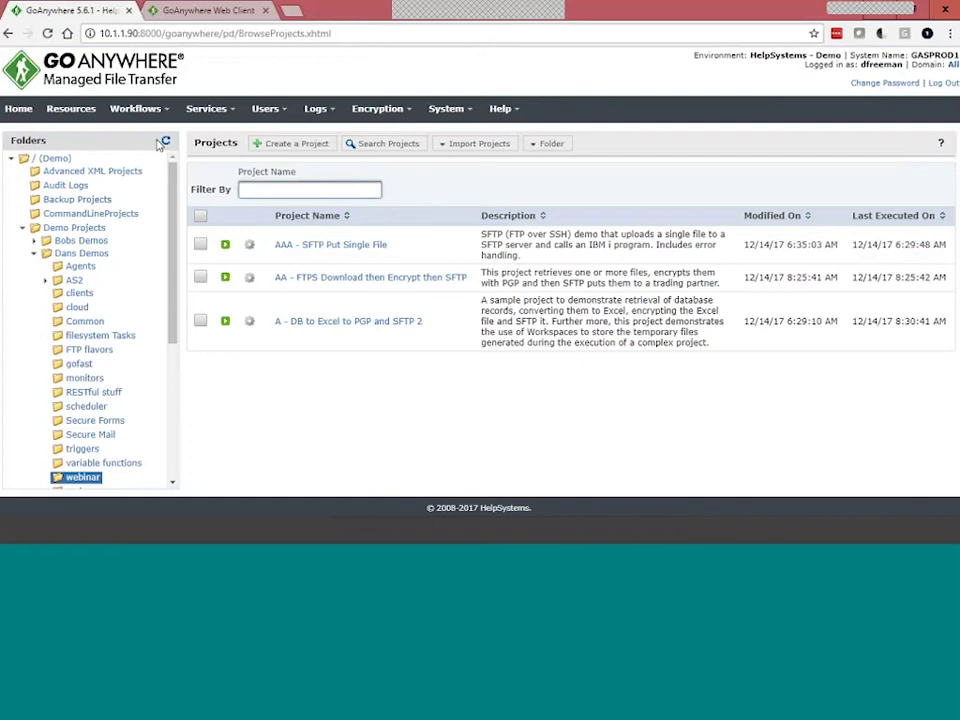
pyautogui.click(11, 158)
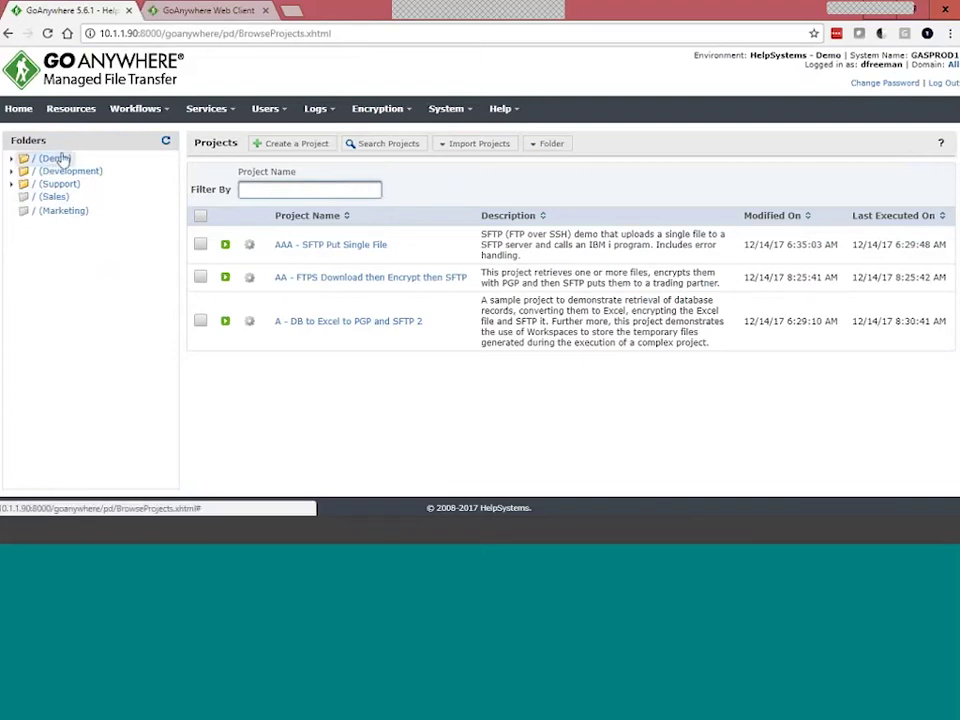
pyautogui.click(11, 158)
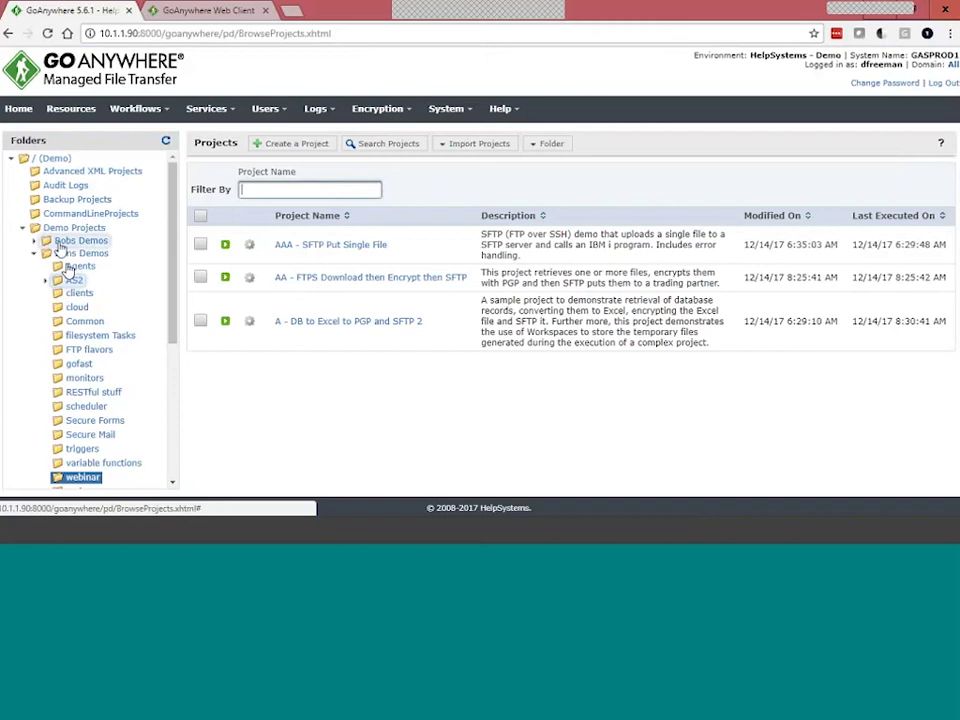
pyautogui.doubleClick(50, 158)
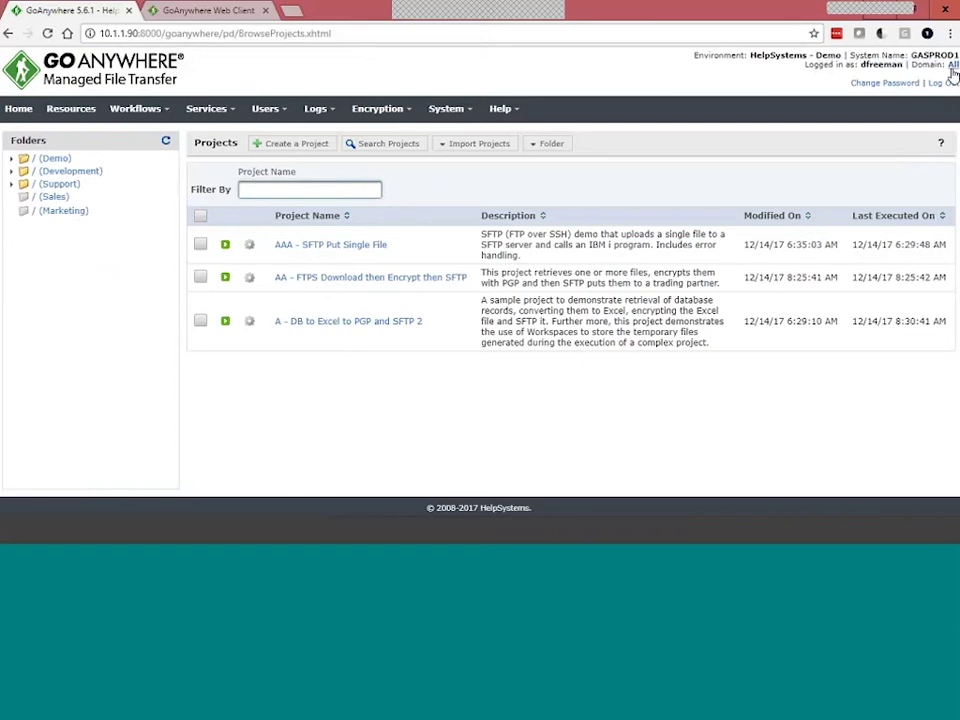
pyautogui.click(952, 68)
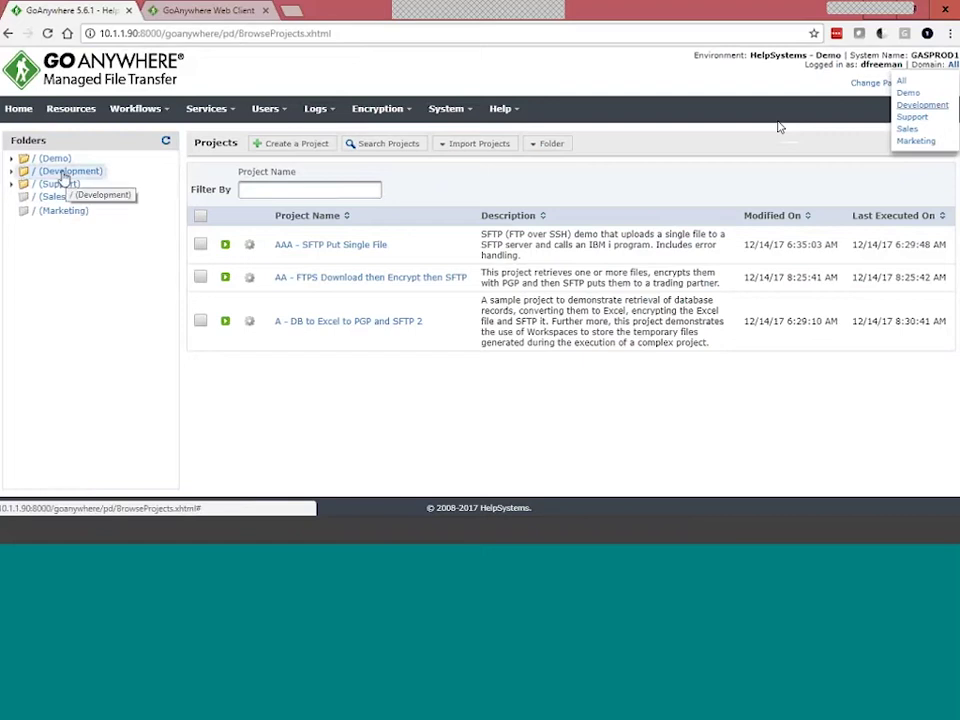
pyautogui.click(689, 98)
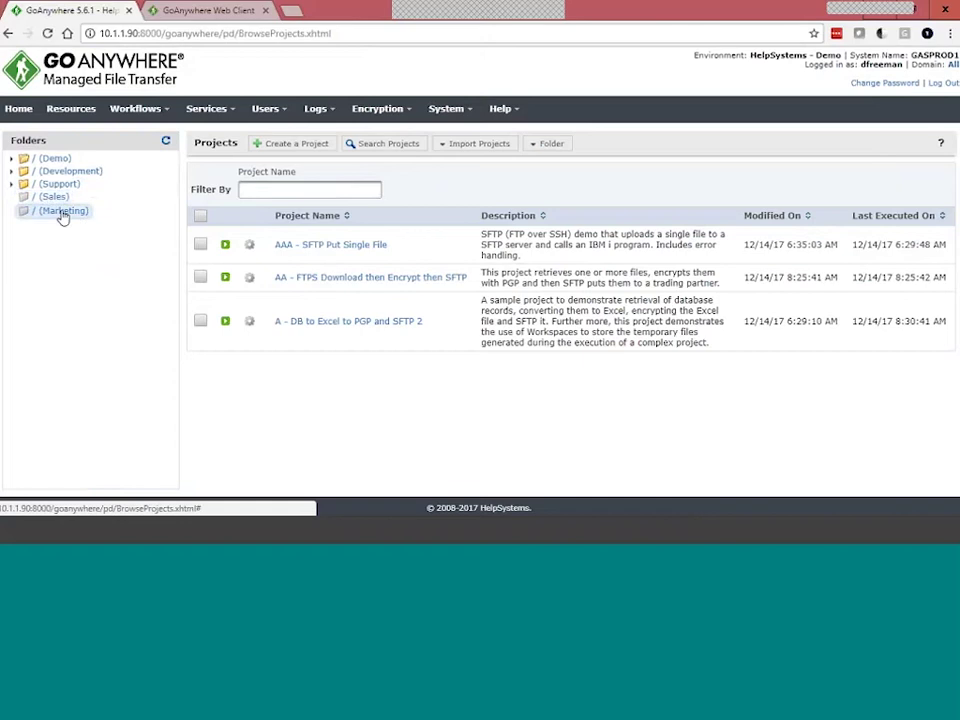
pyautogui.click(12, 159)
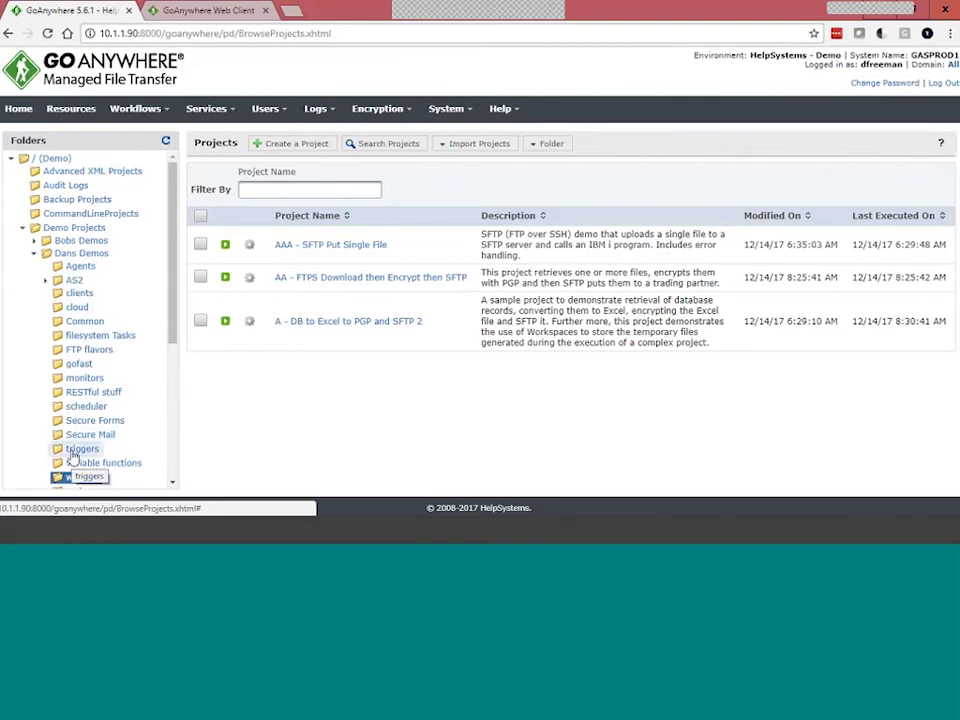
# Step: Open AAA - SFTP Put Single File in the Project Designer and show the Component Library
pyautogui.click(342, 246)
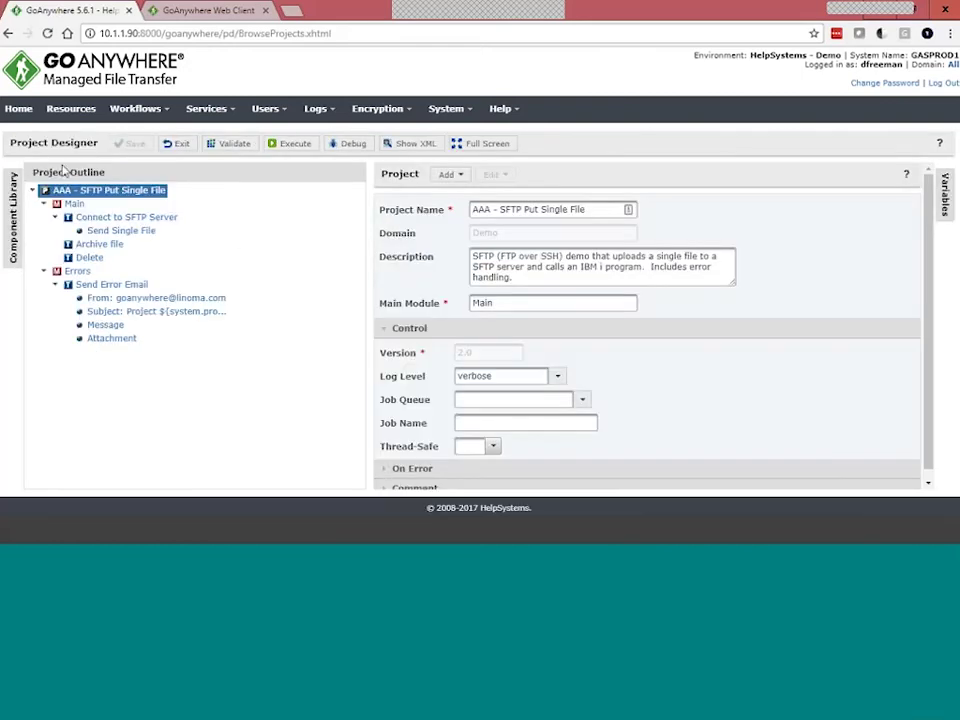
pyautogui.moveTo(12, 143); pyautogui.dragTo(109, 152)
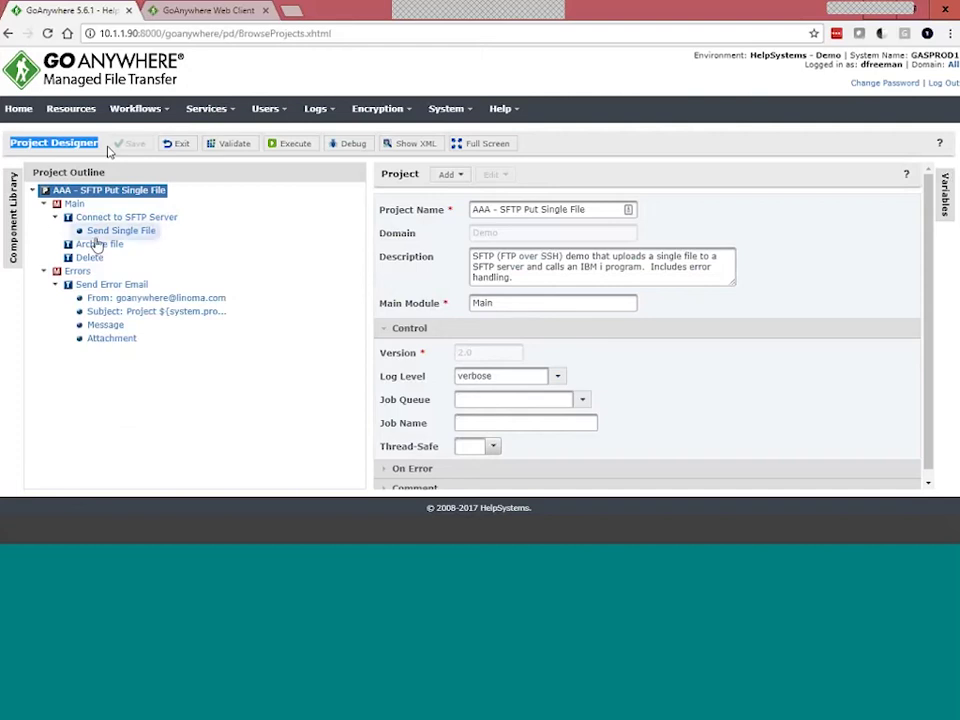
pyautogui.click(14, 214)
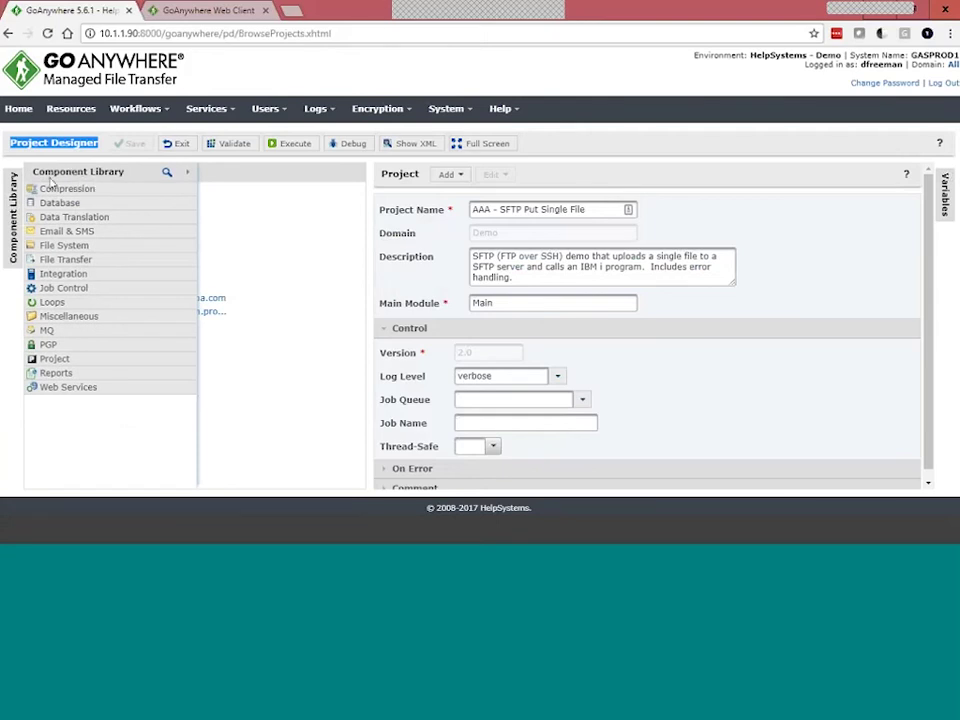
# Step: Expand the Database, Email & SMS, File System and File Transfer component categories
pyautogui.click(35, 204)
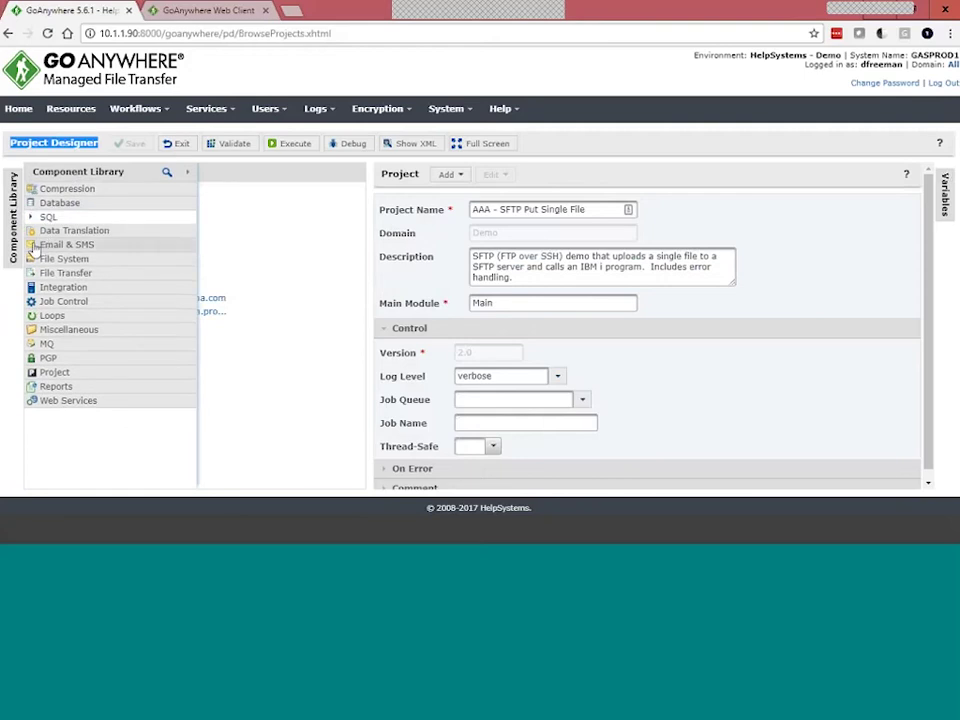
pyautogui.click(35, 246)
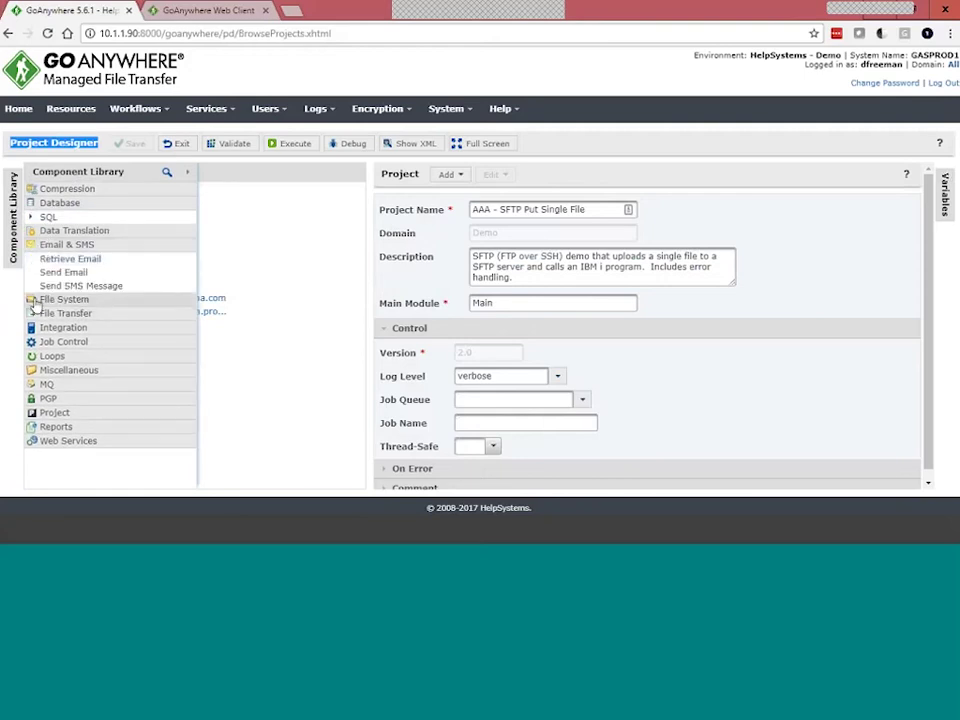
pyautogui.click(36, 300)
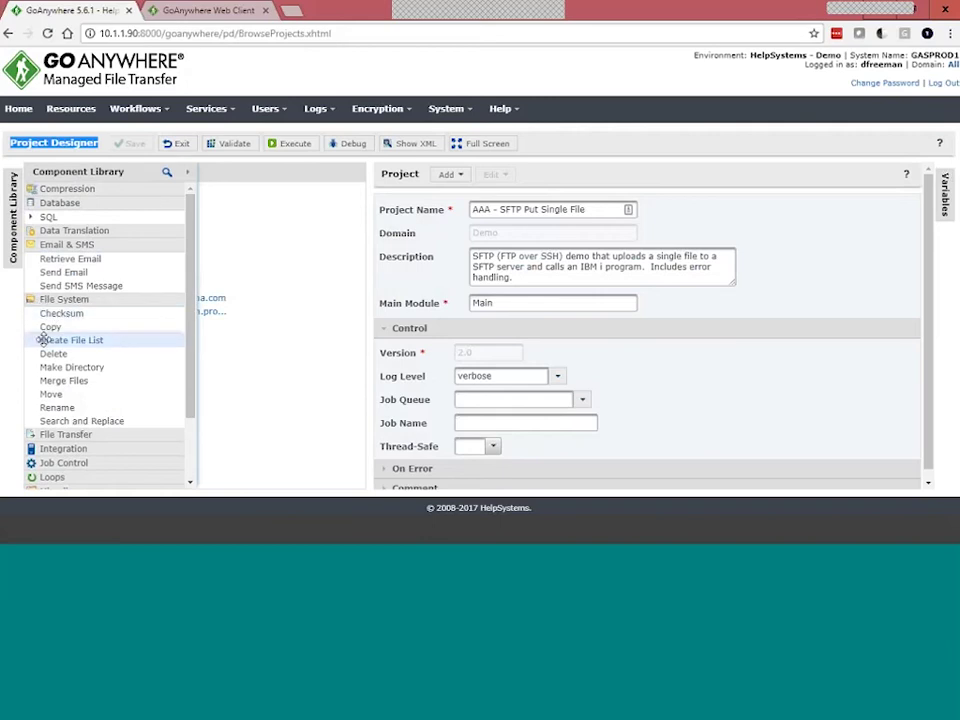
pyautogui.click(62, 435)
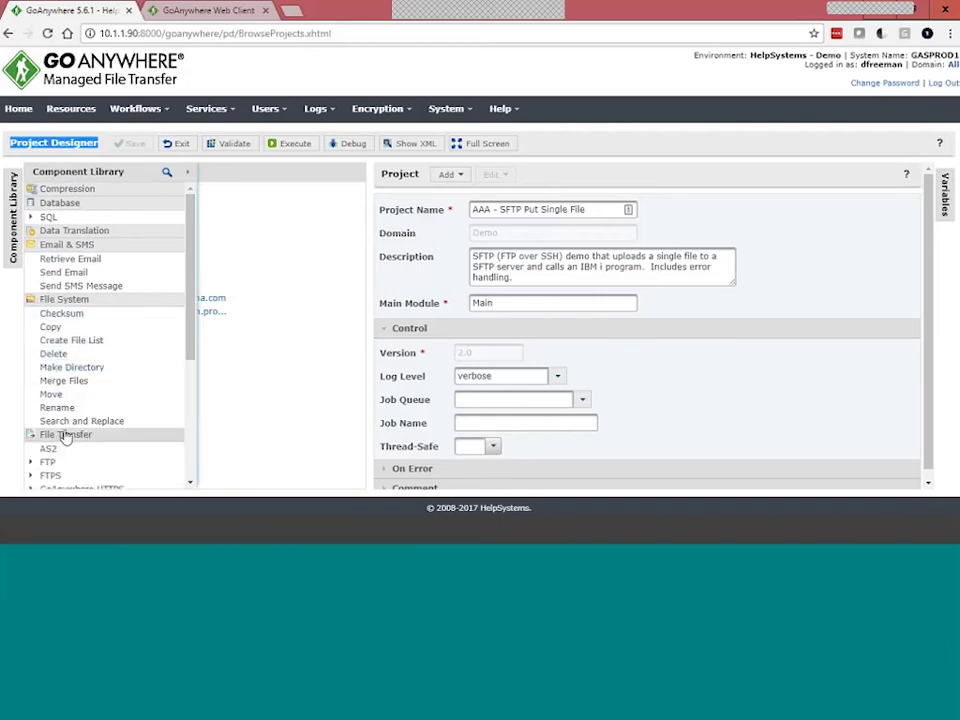
pyautogui.scroll(-4, 96, 414)
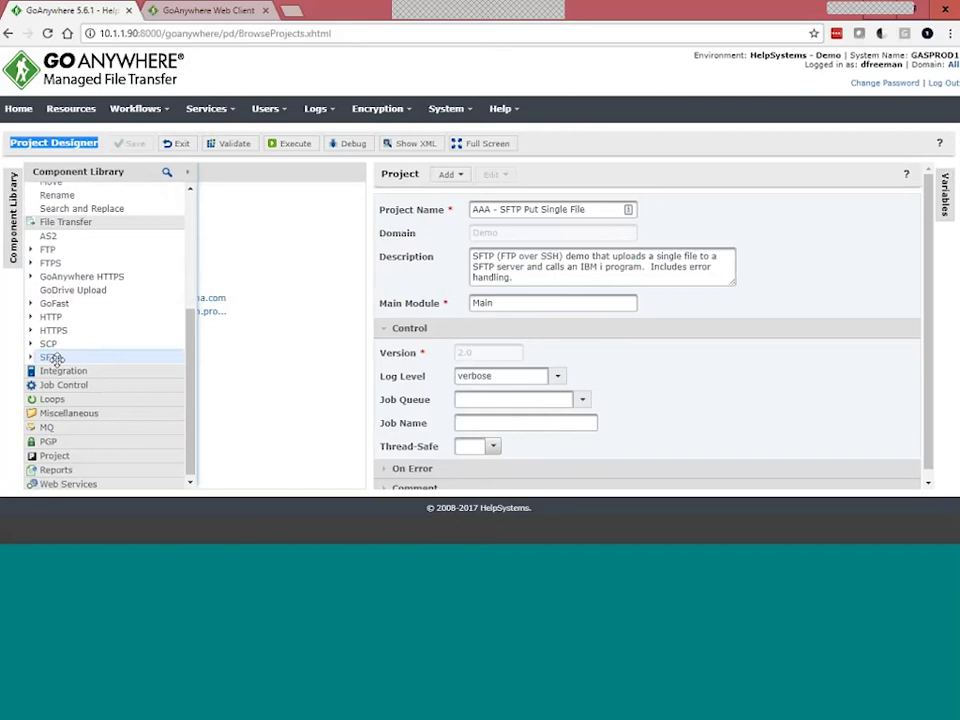
pyautogui.scroll(5, 64, 318)
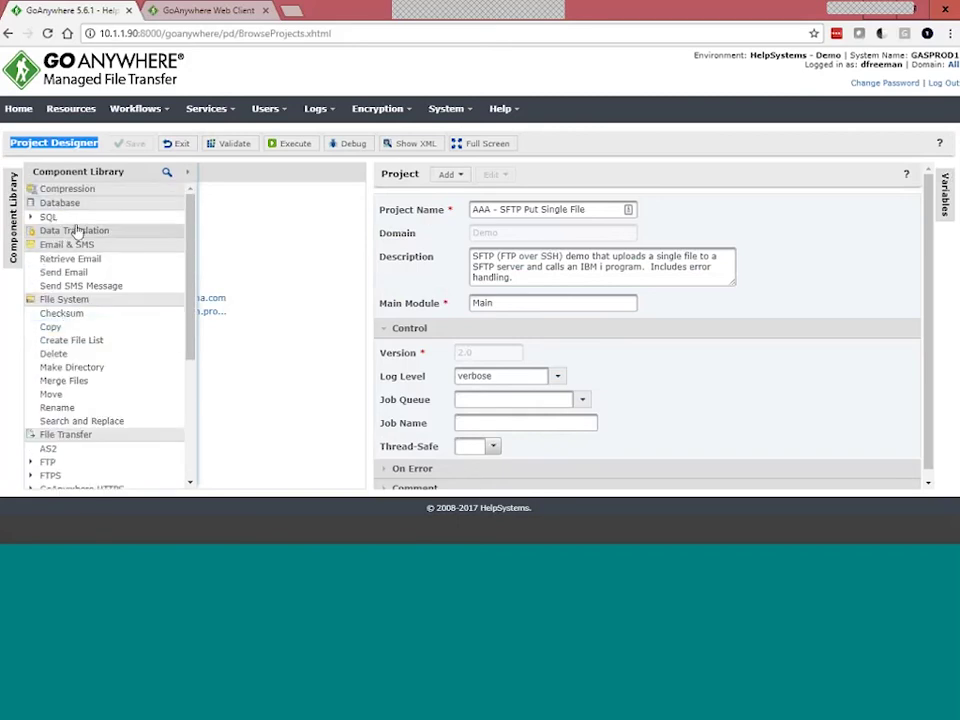
# Step: Filter the Component Library for 'sftp' and drag SFTP Put Files toward the project outline
pyautogui.click(62, 172)
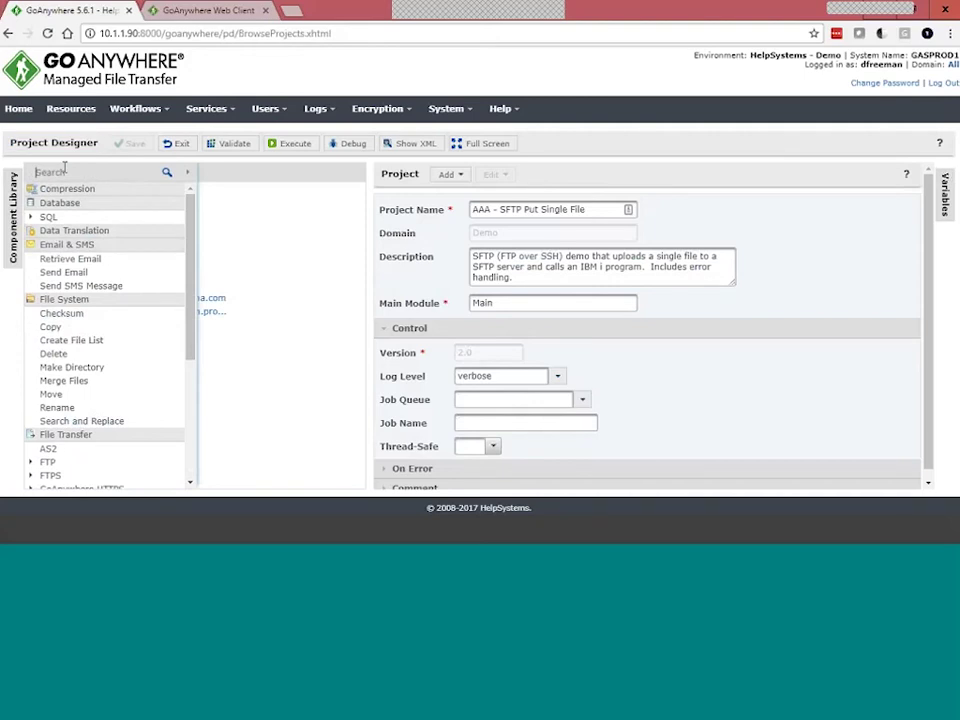
pyautogui.write('s')
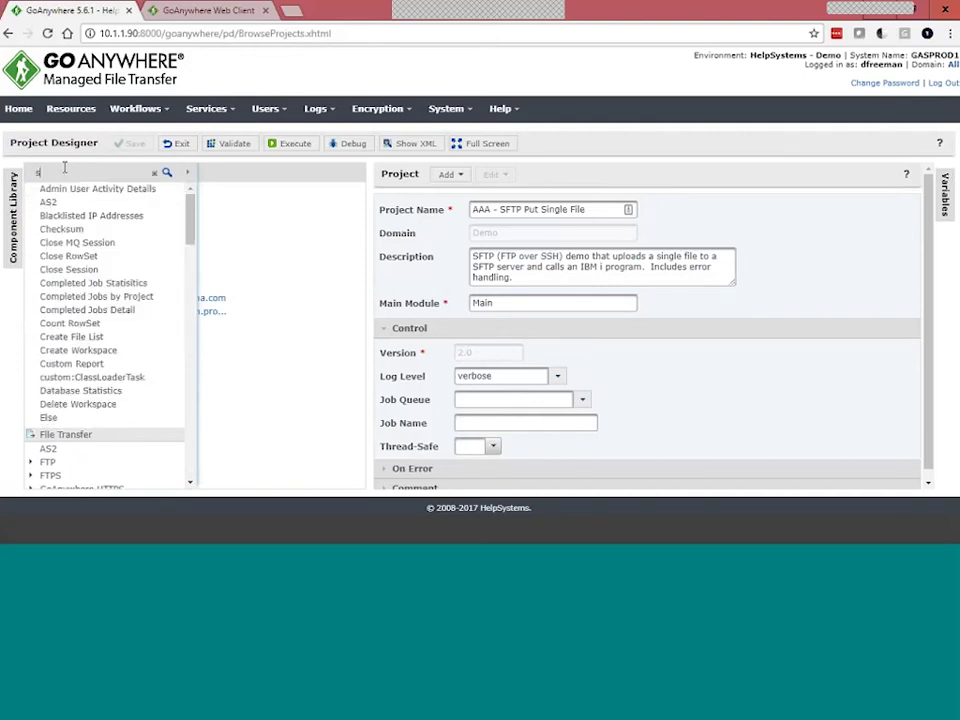
pyautogui.write('ftp')
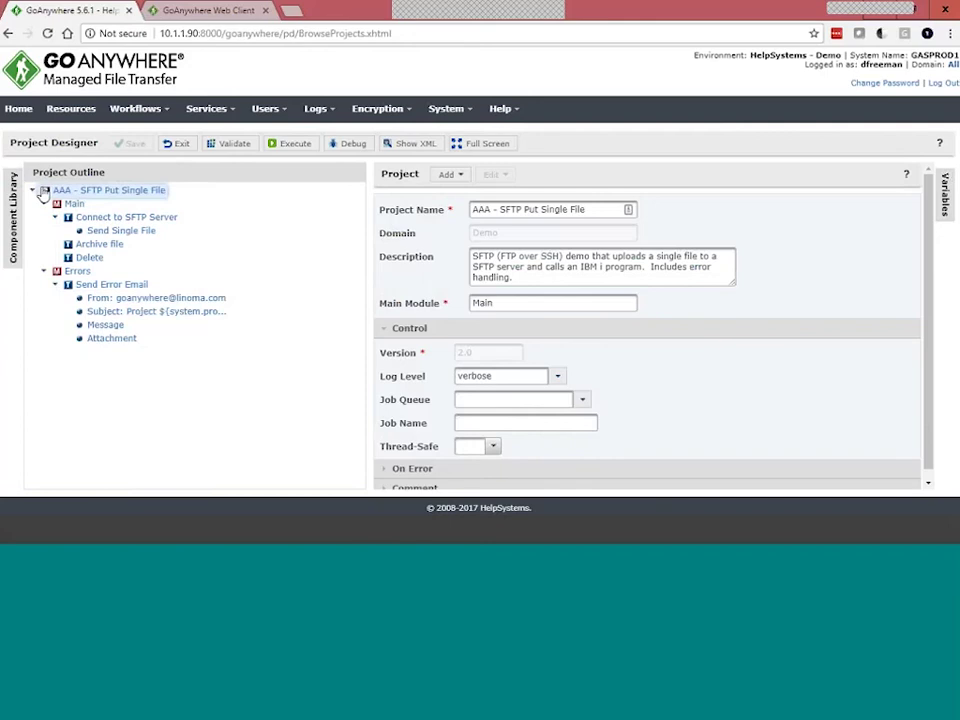
pyautogui.click(13, 205)
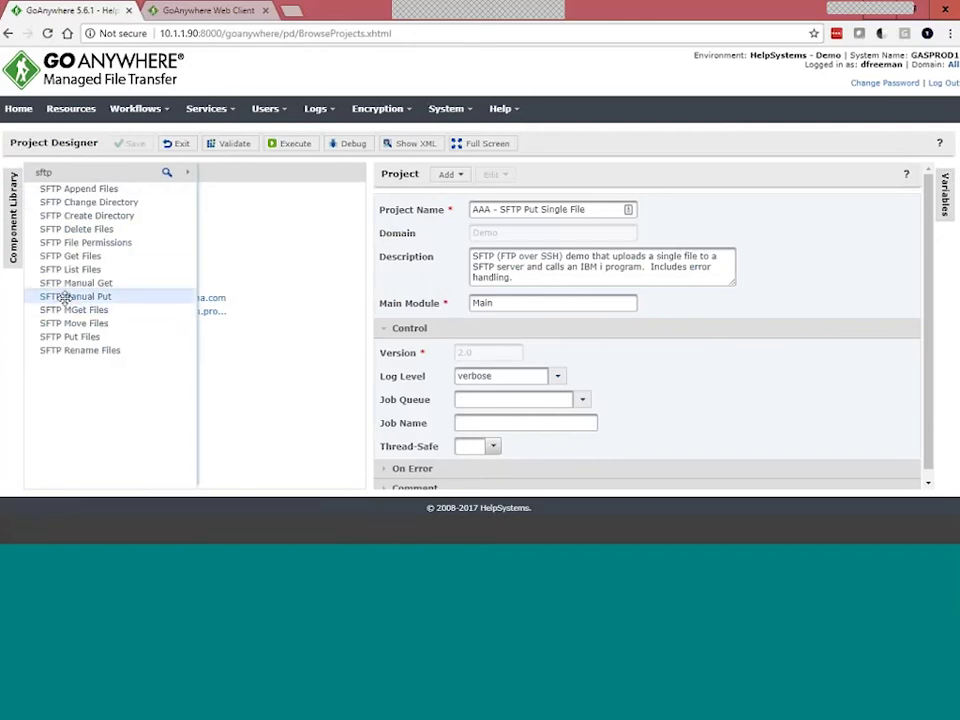
pyautogui.moveTo(73, 334); pyautogui.dragTo(2, 290)
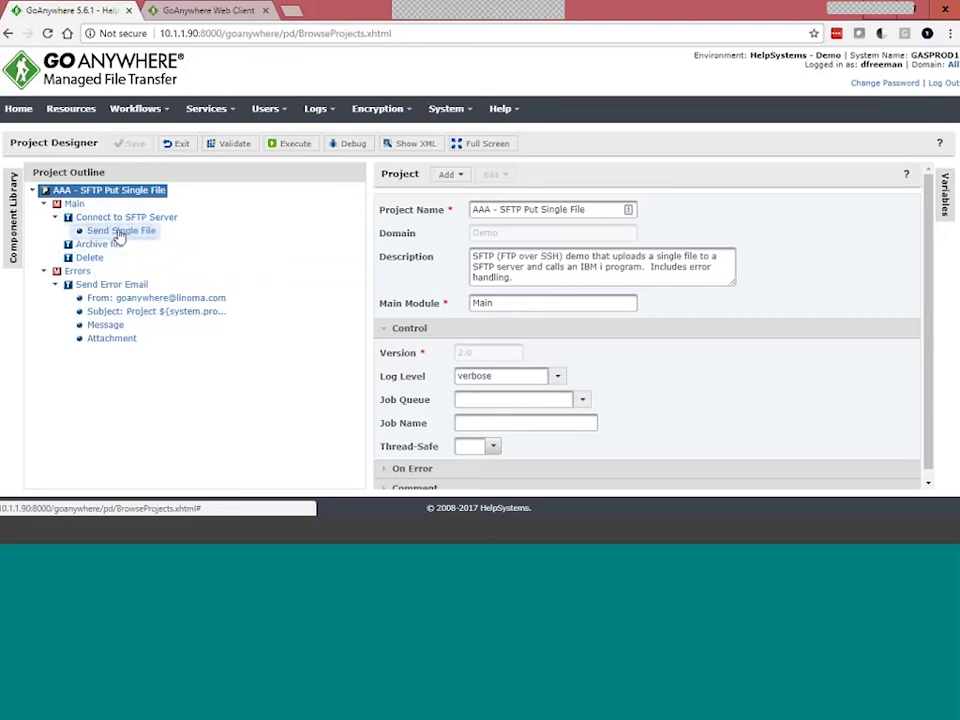
# Step: Inspect the Send Single File task's Source File and Destination File values
pyautogui.click(95, 230)
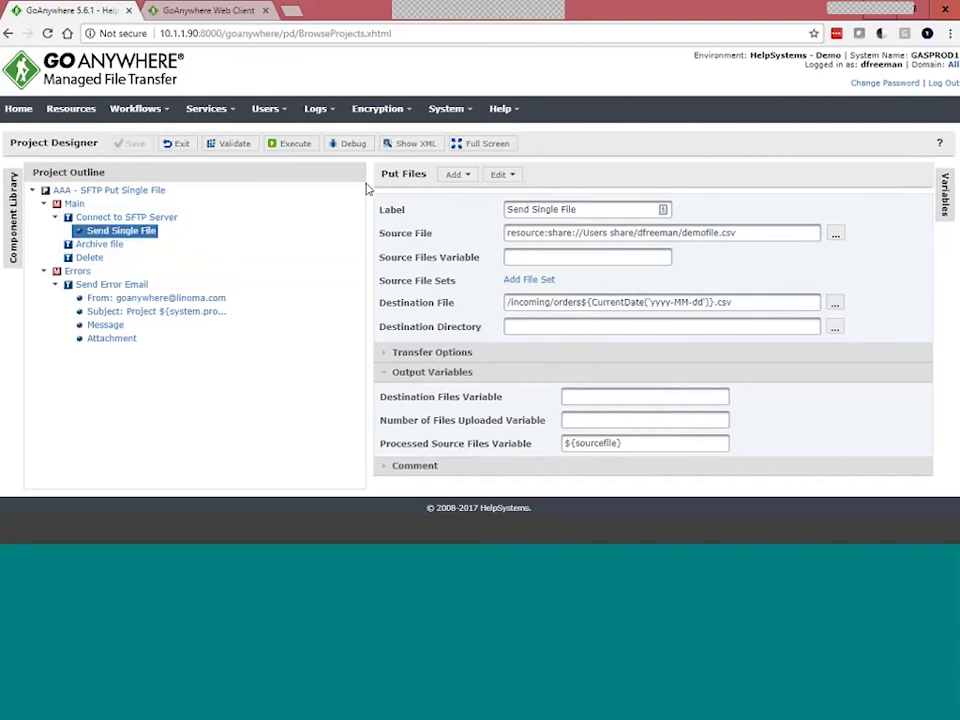
pyautogui.click(756, 232)
pyautogui.click(754, 300)
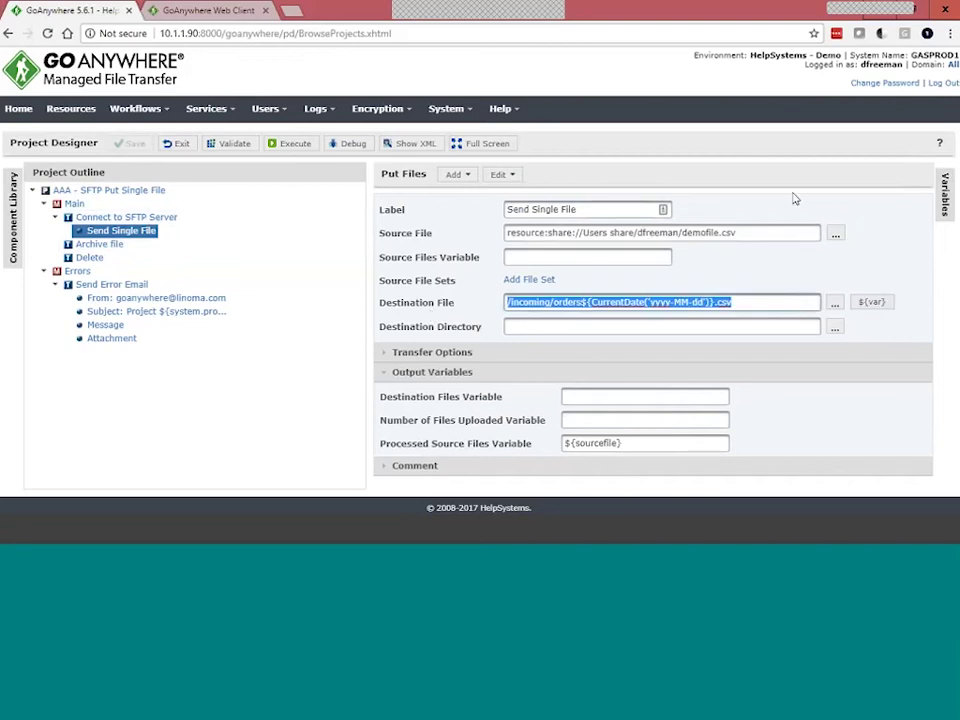
# Step: Browse the project variables list, then show the Connect to SFTP Server task's settings
pyautogui.click(944, 195)
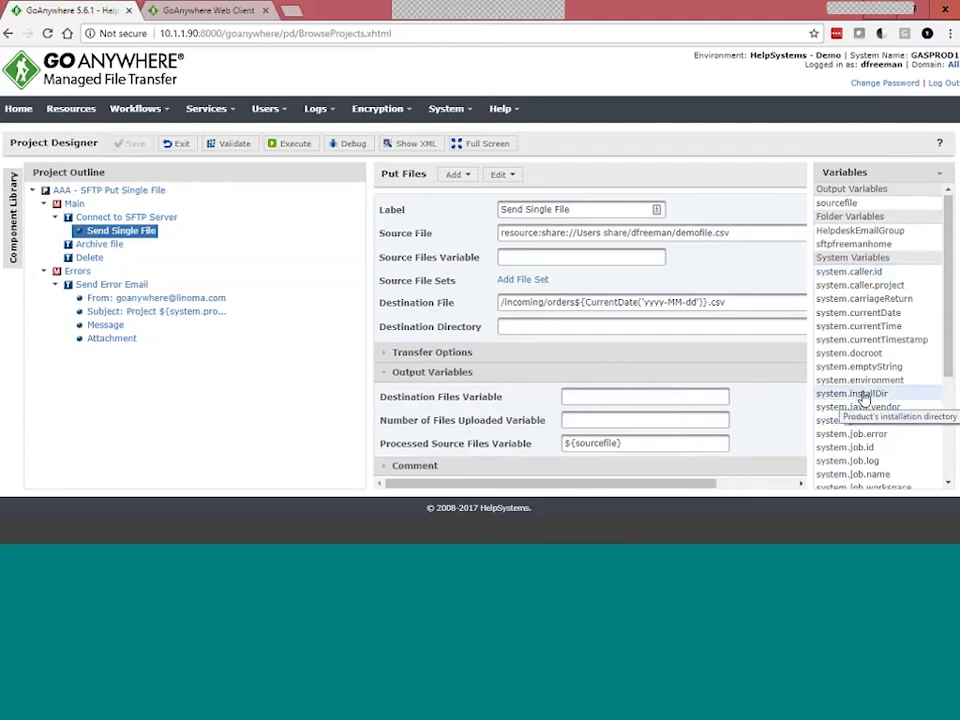
pyautogui.scroll(-3, 864, 398)
pyautogui.scroll(-1, 870, 435)
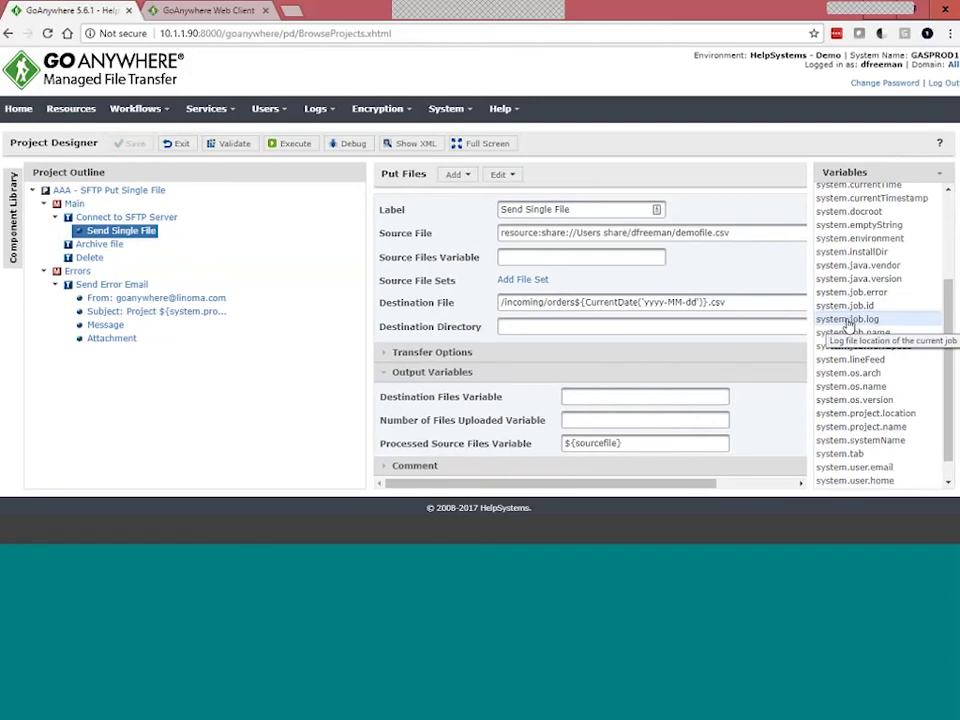
pyautogui.scroll(3, 850, 325)
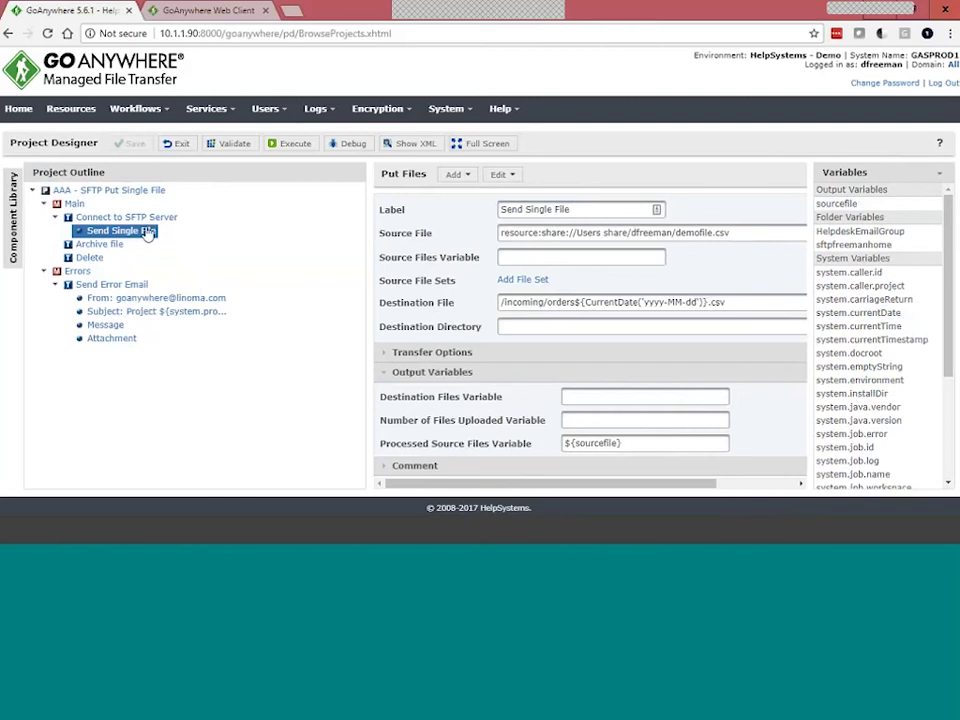
pyautogui.click(90, 218)
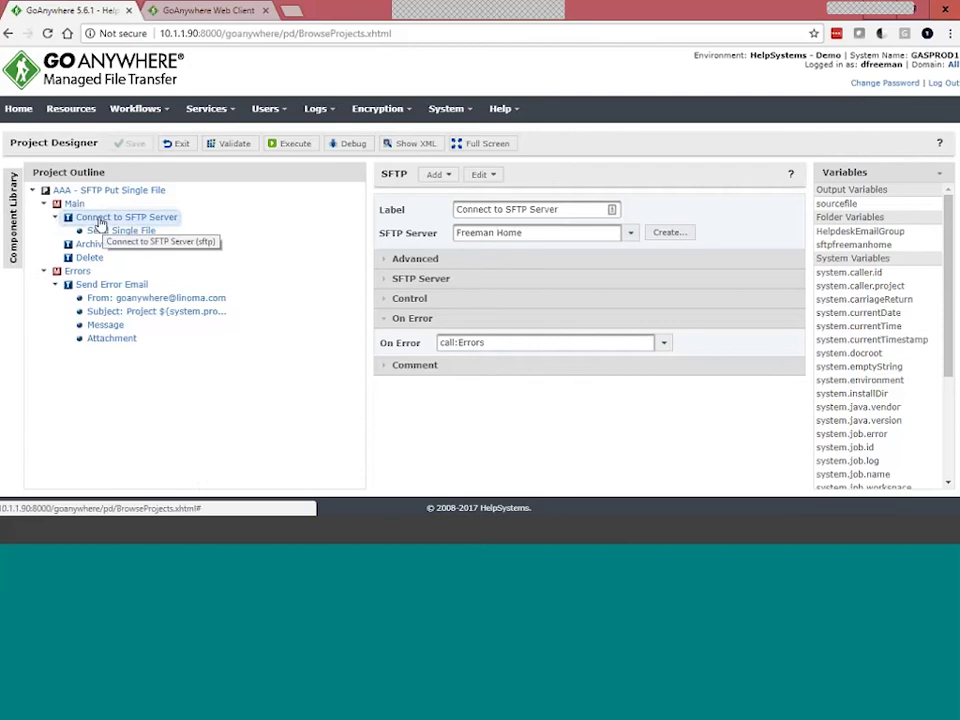
# Step: Check the available SFTP servers, then return to Send Single File's Put Files settings
pyautogui.click(14, 210)
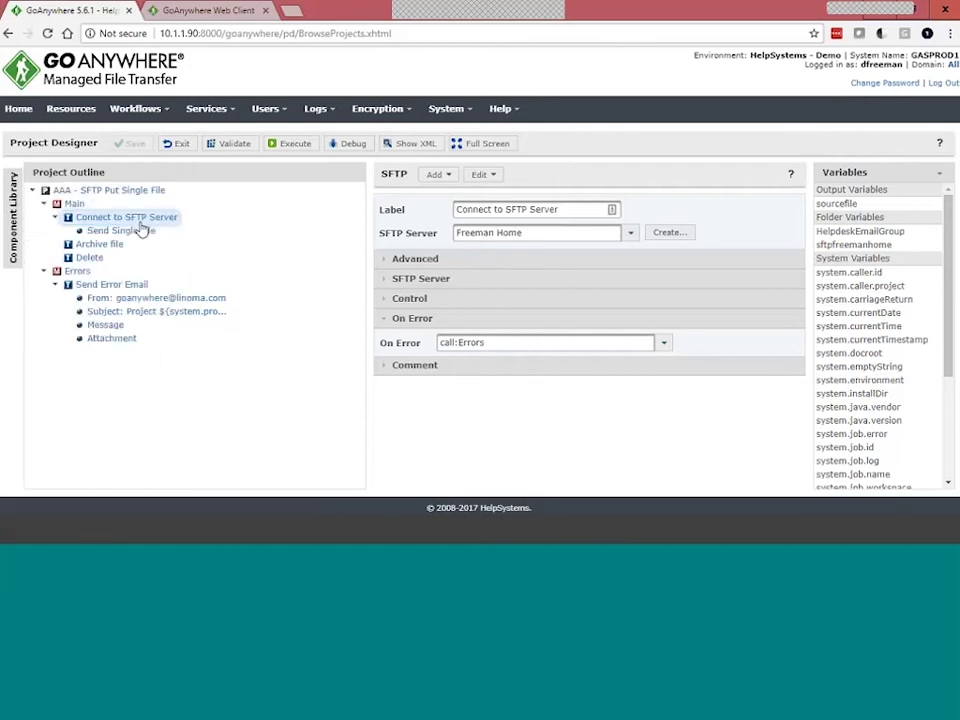
pyautogui.click(631, 233)
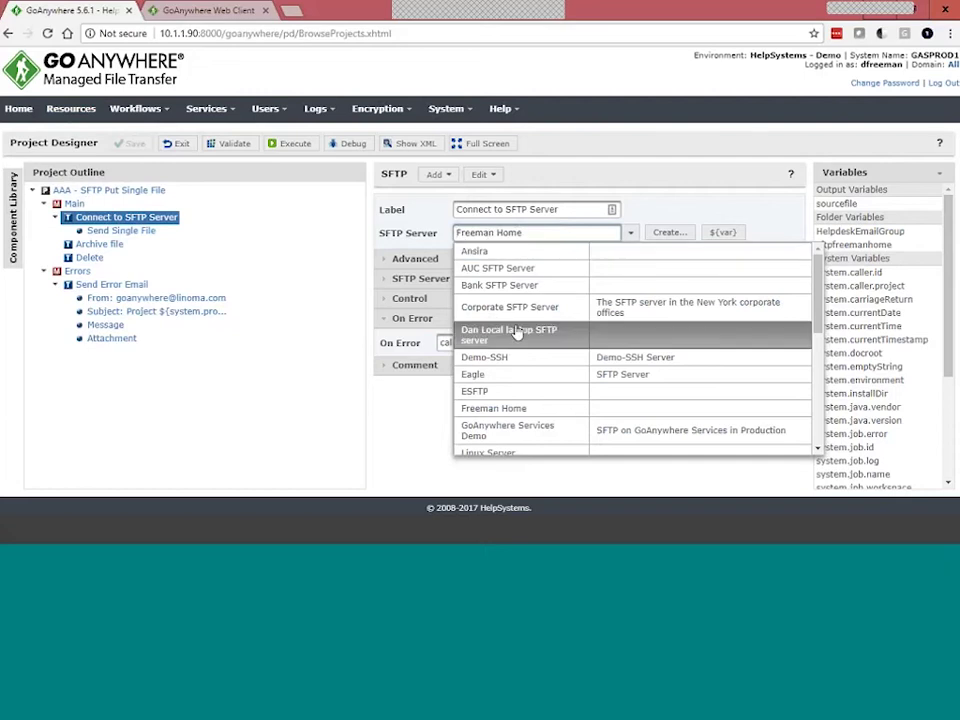
pyautogui.click(105, 231)
pyautogui.click(107, 231)
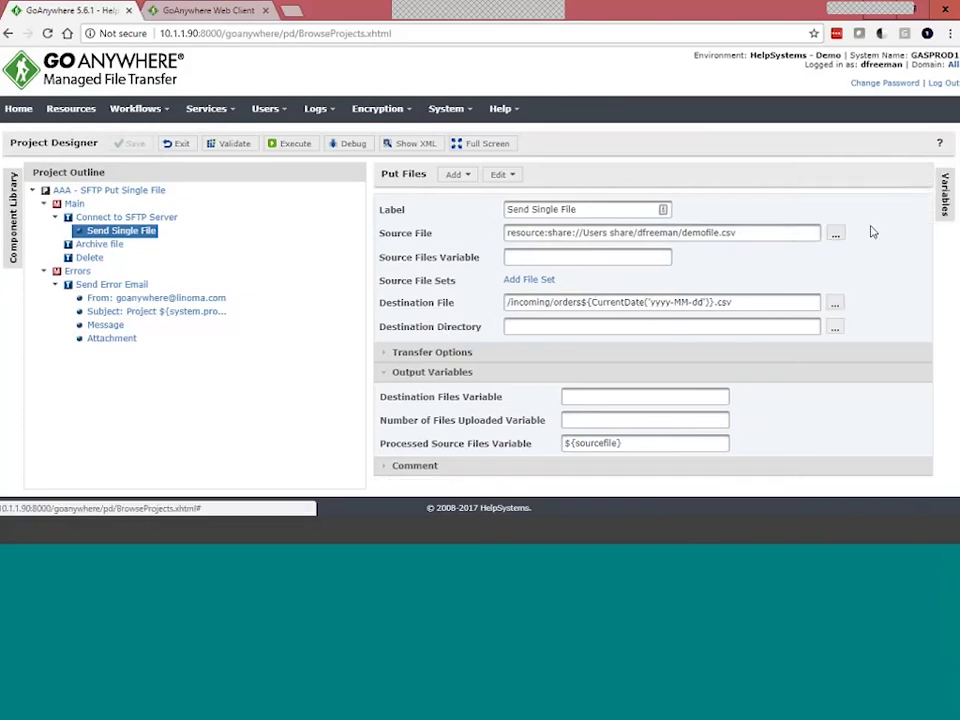
# Step: Highlight the source path and destination's orders date part, then open the destination's Expression Wizard
pyautogui.click(835, 234)
pyautogui.click(750, 232)
pyautogui.tripleClick(754, 233)
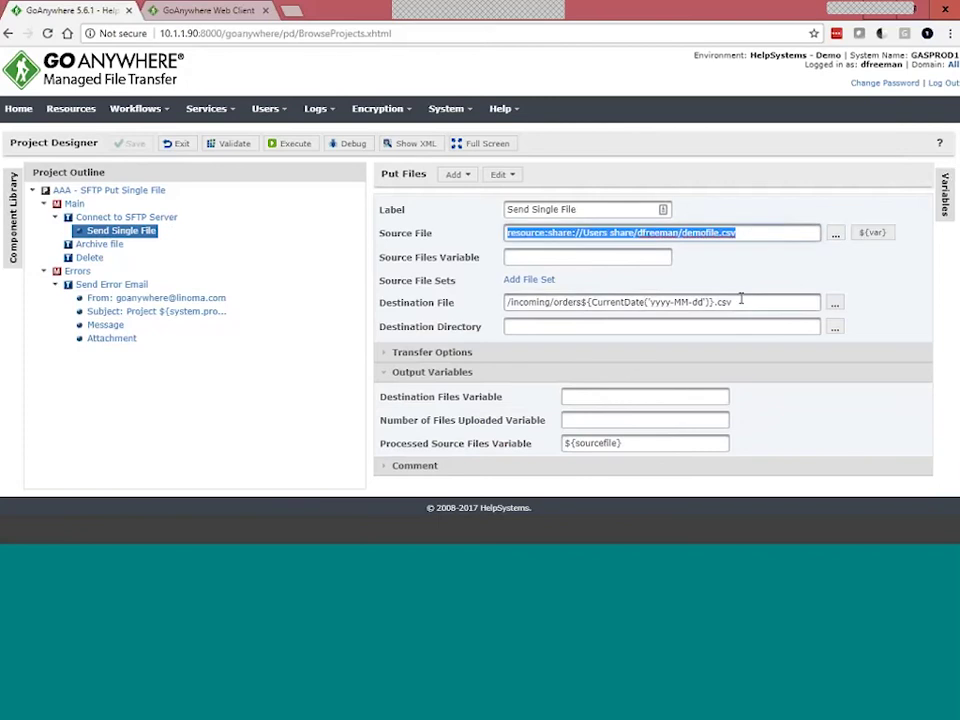
pyautogui.click(557, 303)
pyautogui.moveTo(557, 303); pyautogui.dragTo(714, 303)
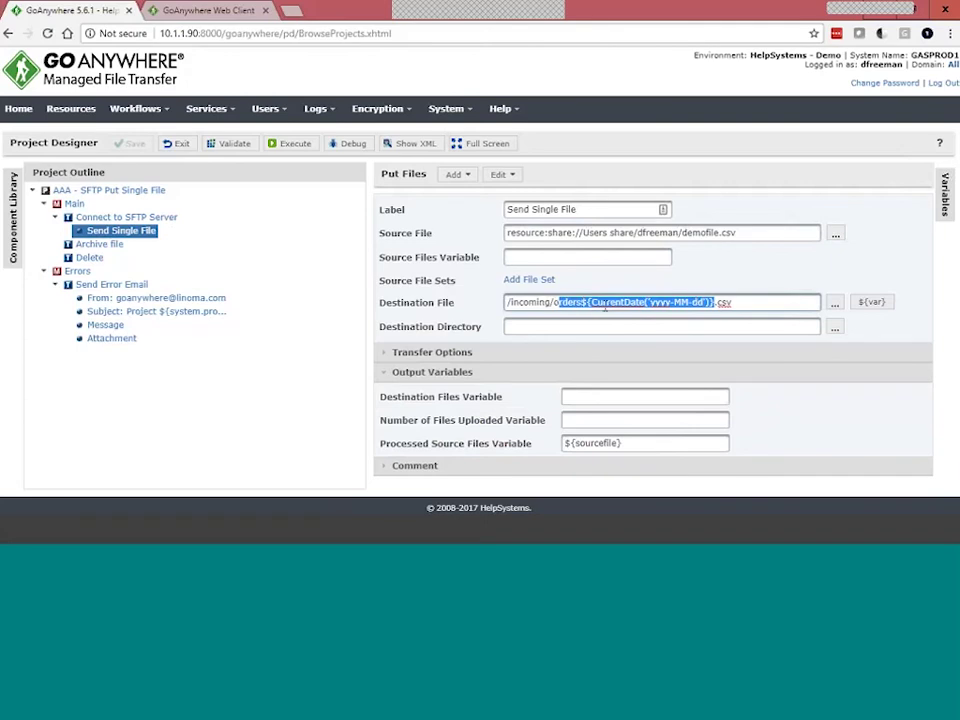
pyautogui.click(871, 303)
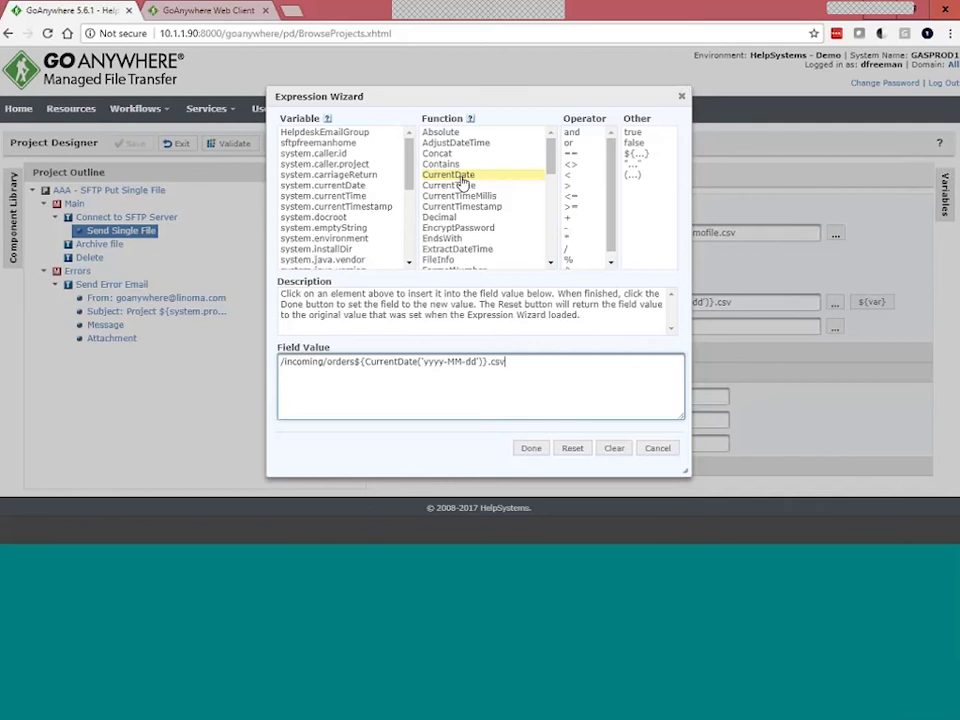
# Step: Read through the Expression Wizard's function descriptions and cancel without changing the destination
pyautogui.moveTo(463, 181)
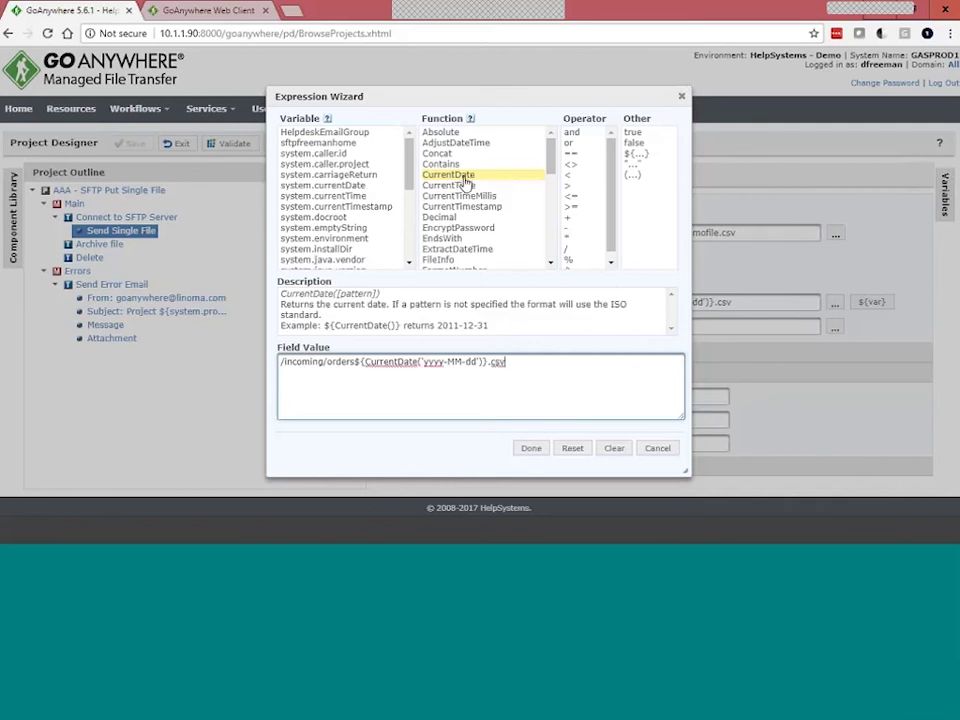
pyautogui.scroll(-3, 465, 182)
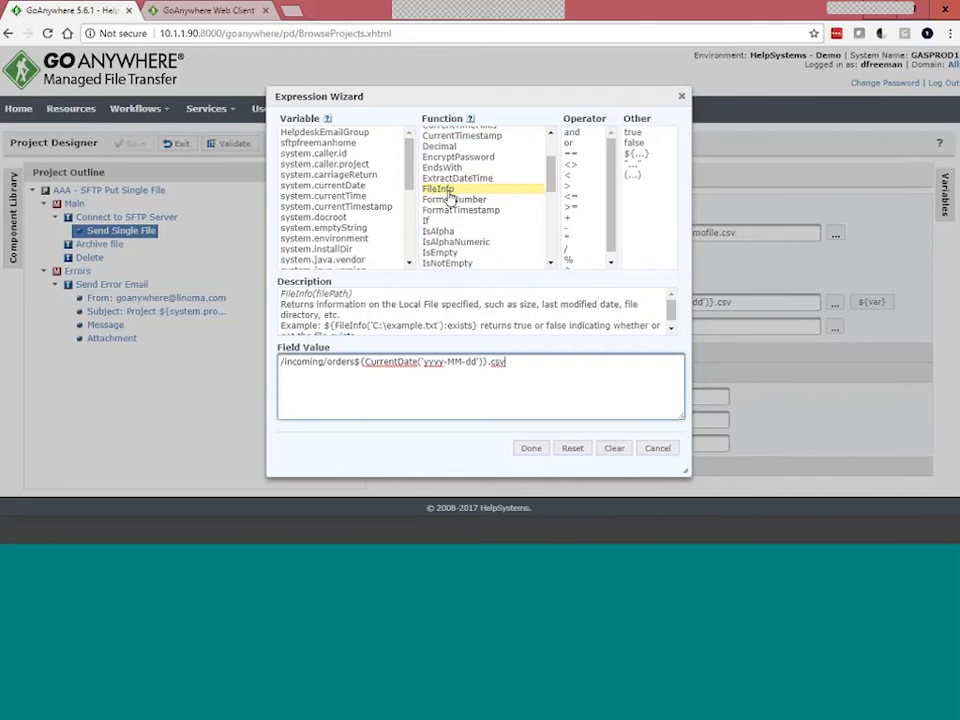
pyautogui.scroll(-5, 455, 192)
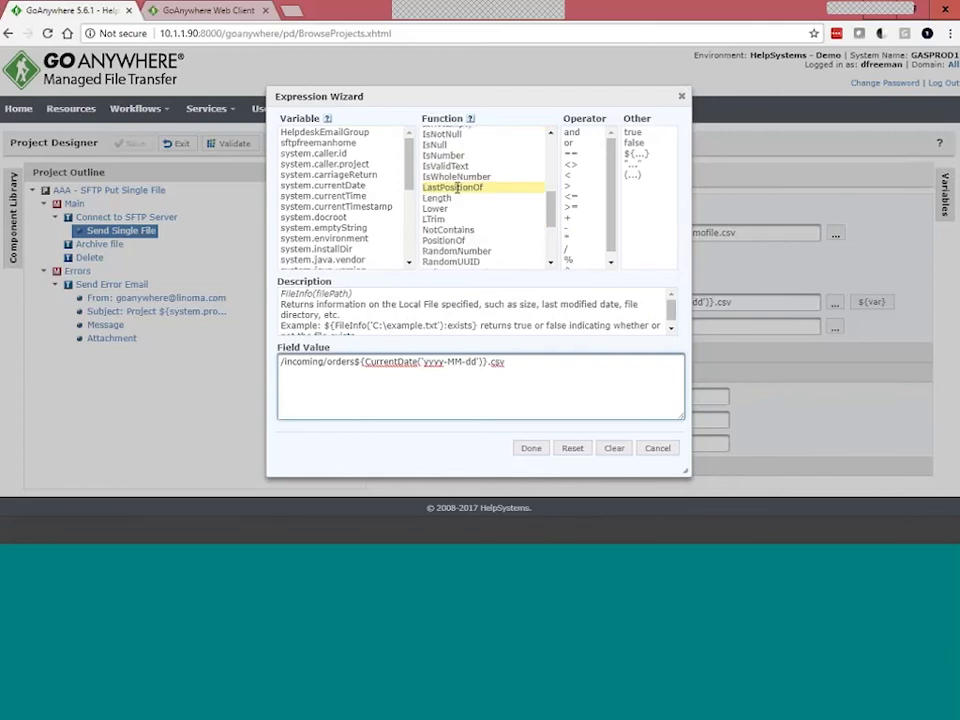
pyautogui.scroll(-4, 470, 189)
pyautogui.scroll(4, 467, 190)
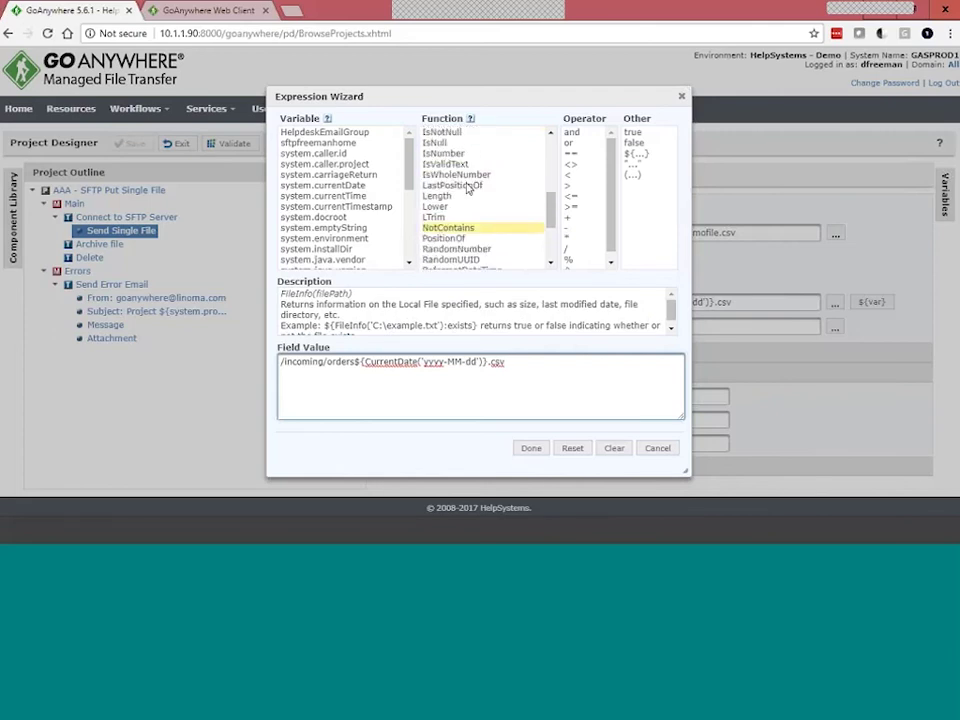
pyautogui.scroll(-3, 467, 189)
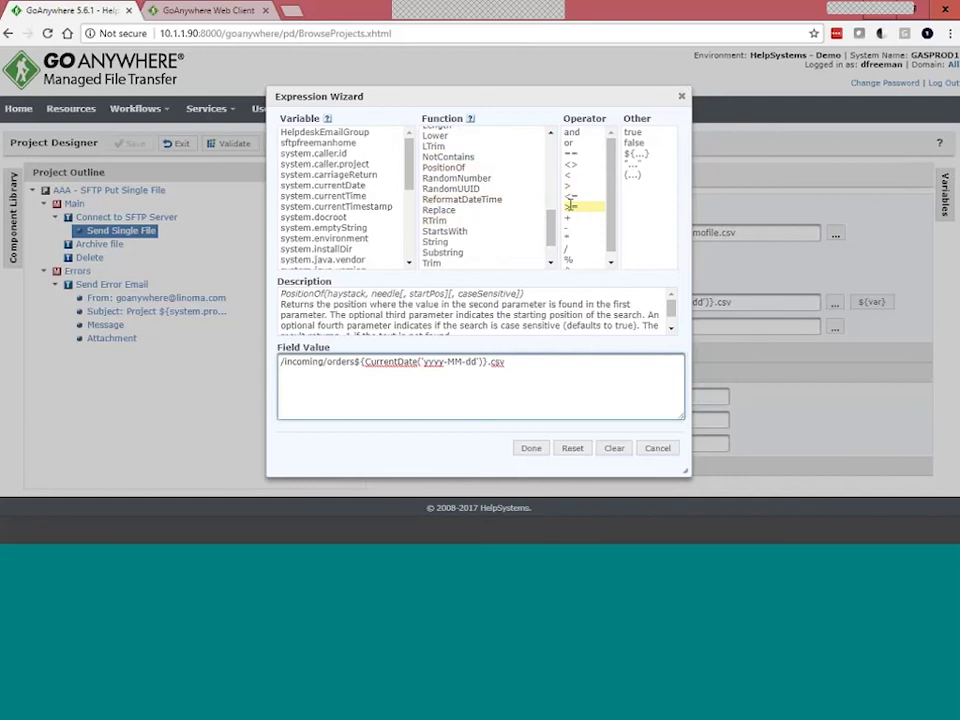
pyautogui.click(657, 448)
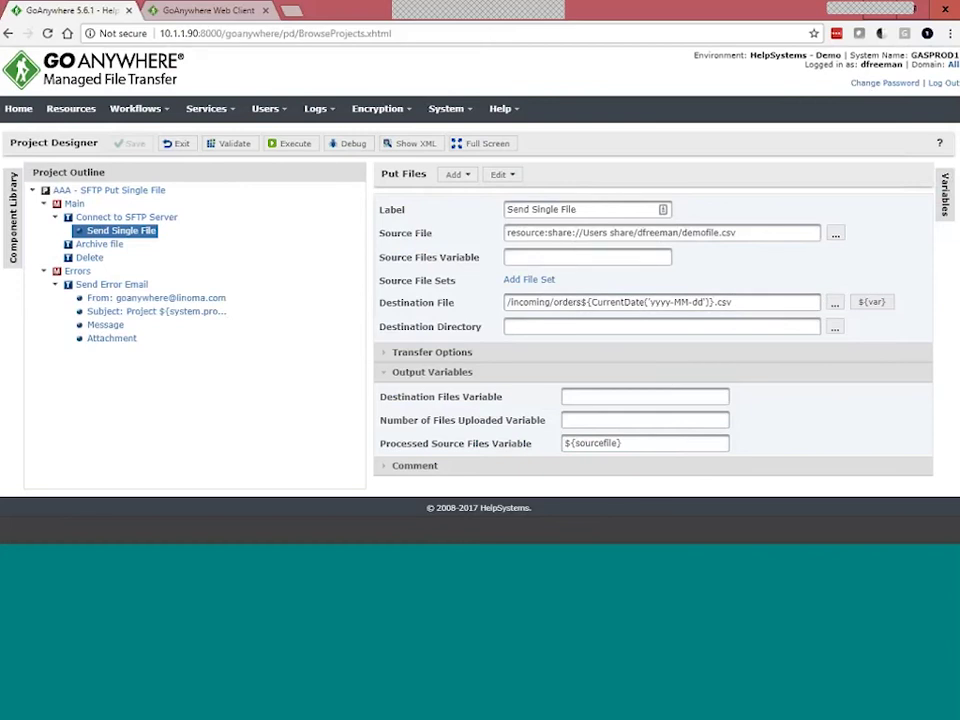
# Step: Highlight the Processed Source Files Variable value and briefly show the Variables panel
pyautogui.moveTo(630, 443); pyautogui.dragTo(520, 450)
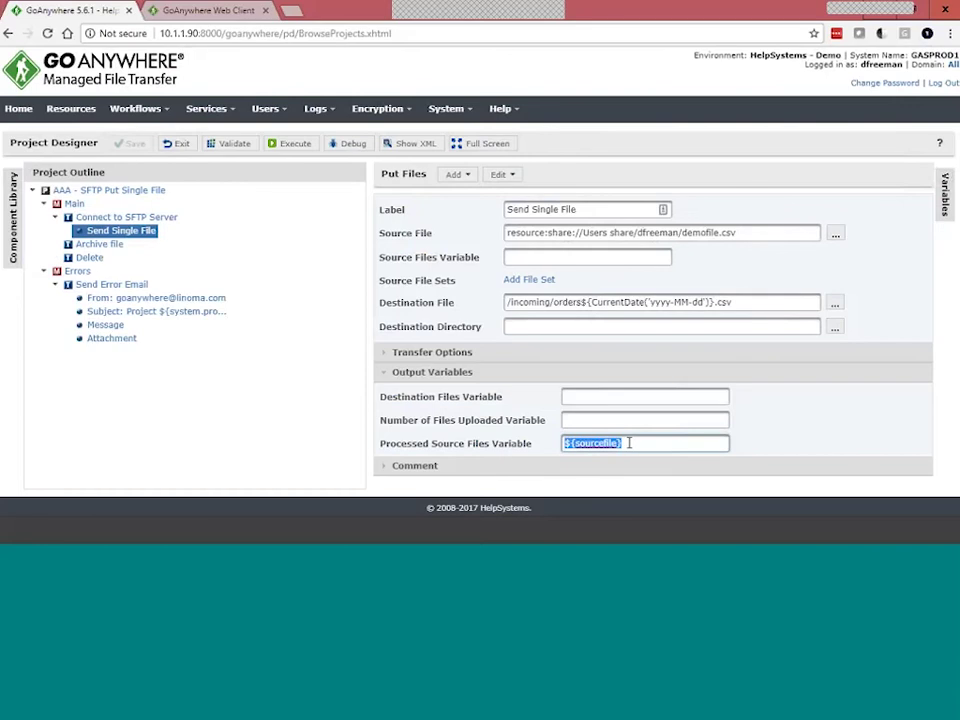
pyautogui.click(945, 190)
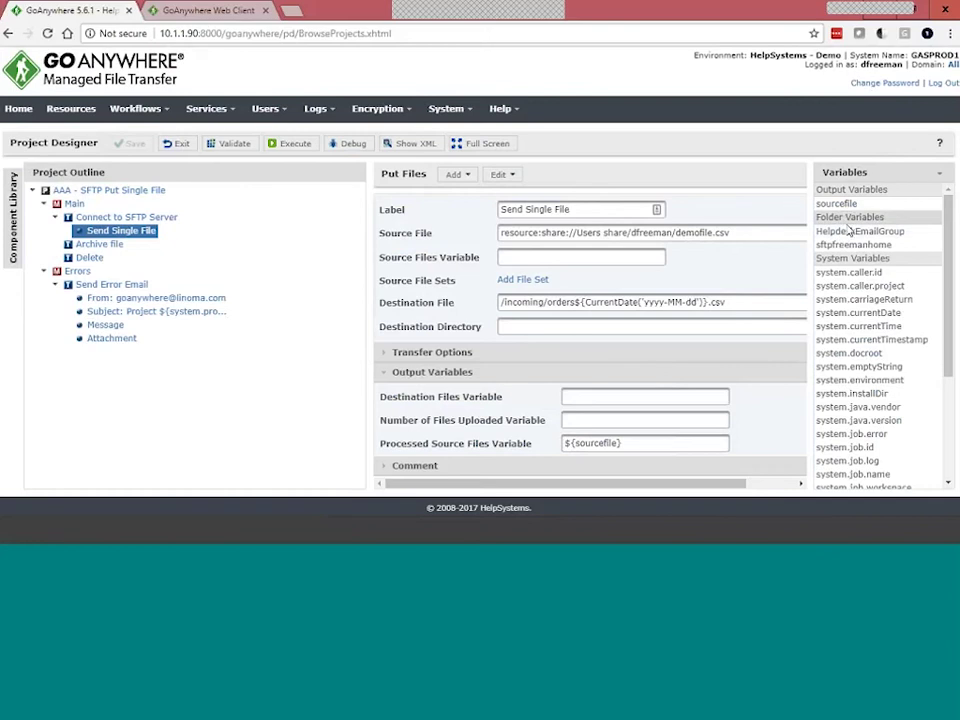
pyautogui.click(937, 180)
# Step: Review the Archive file task copying ${sourcefile} to archiveTest.csv
pyautogui.click(100, 245)
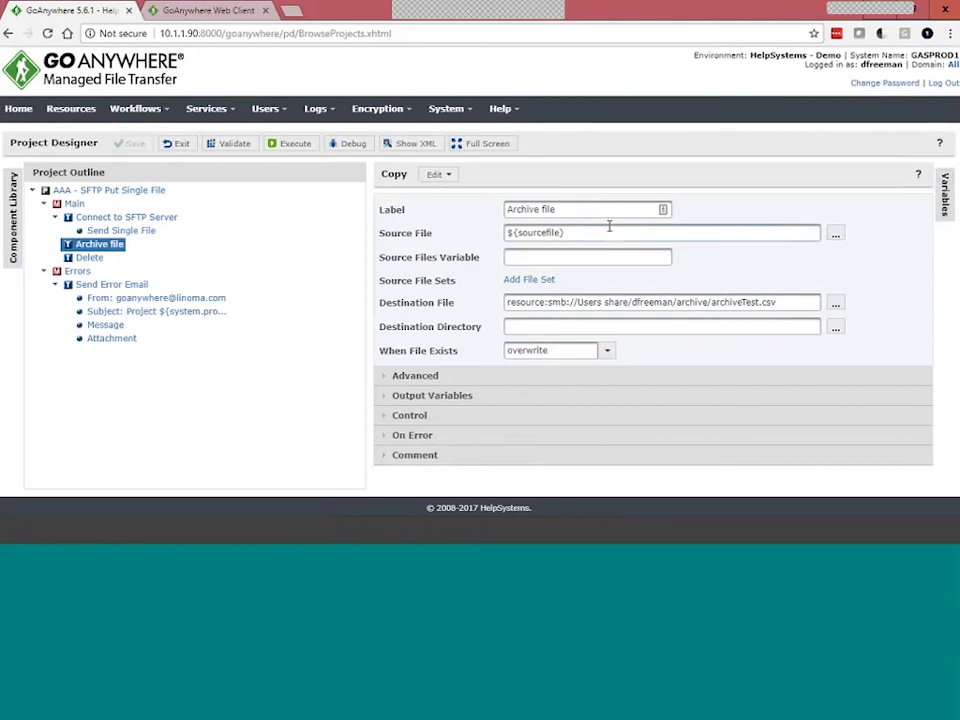
pyautogui.click(943, 190)
pyautogui.moveTo(577, 233); pyautogui.dragTo(435, 250)
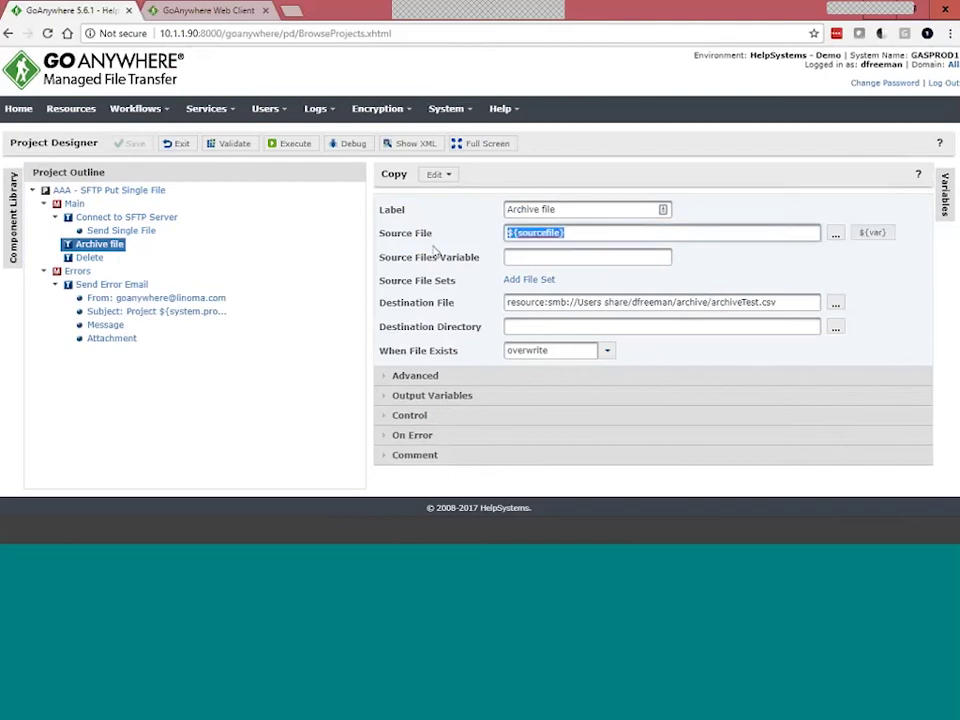
pyautogui.click(789, 303)
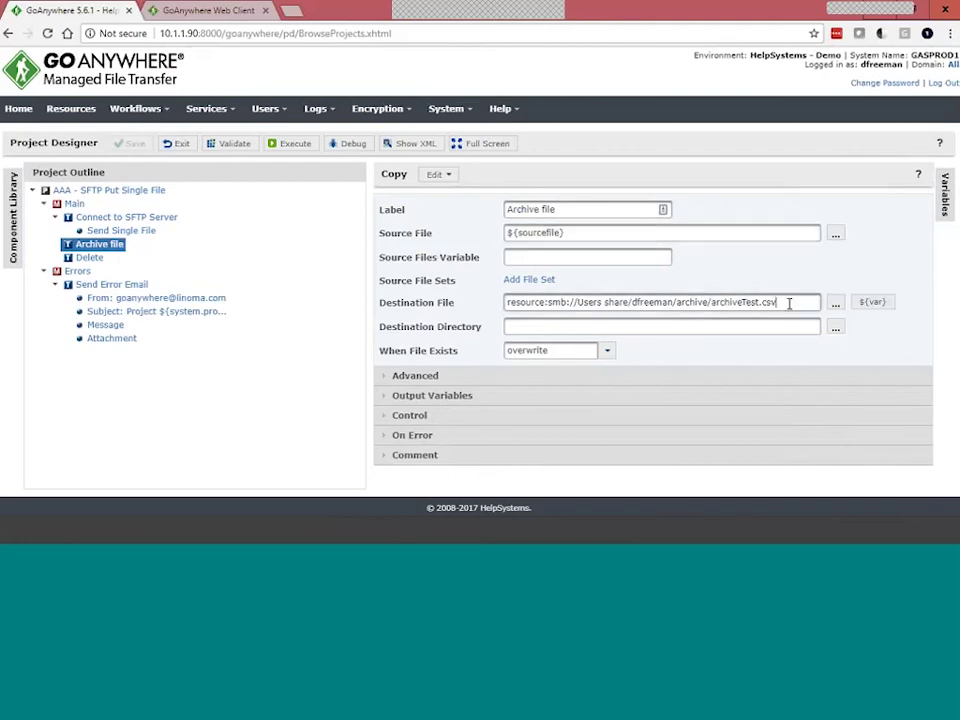
pyautogui.moveTo(789, 303); pyautogui.dragTo(710, 318)
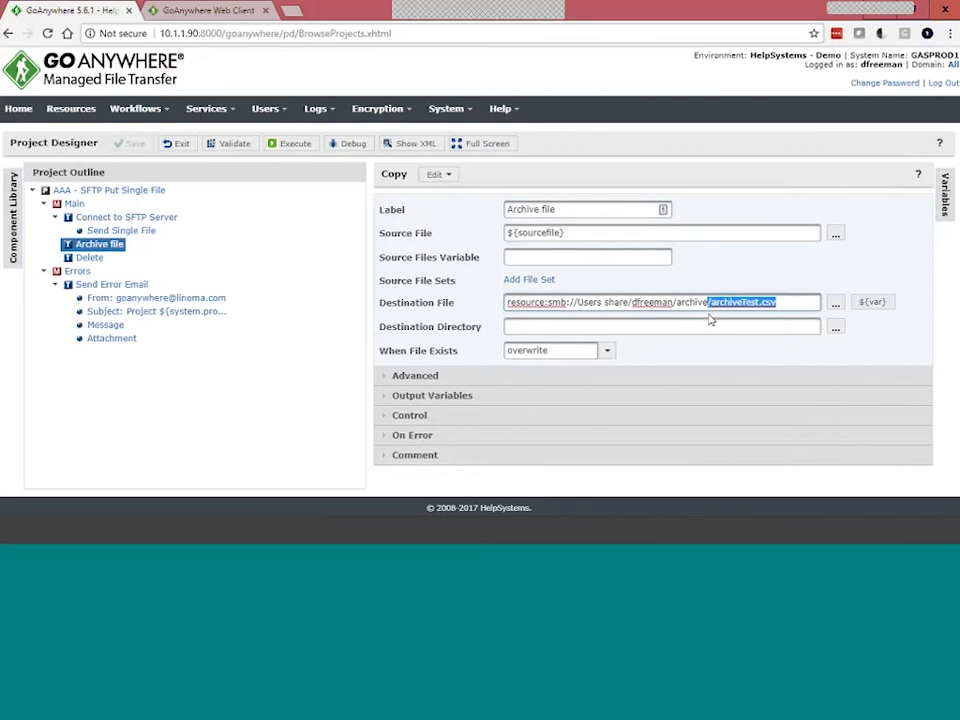
# Step: Confirm the Delete task removes ${sourcefile}, then show the Main module's settings
pyautogui.click(91, 259)
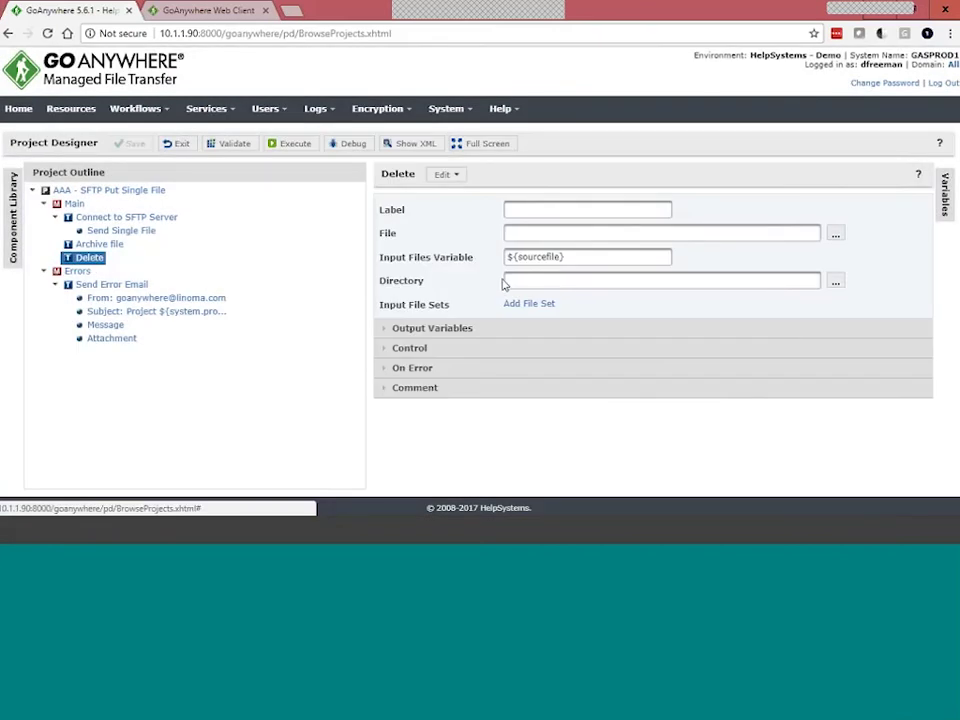
pyautogui.moveTo(566, 257); pyautogui.dragTo(507, 257)
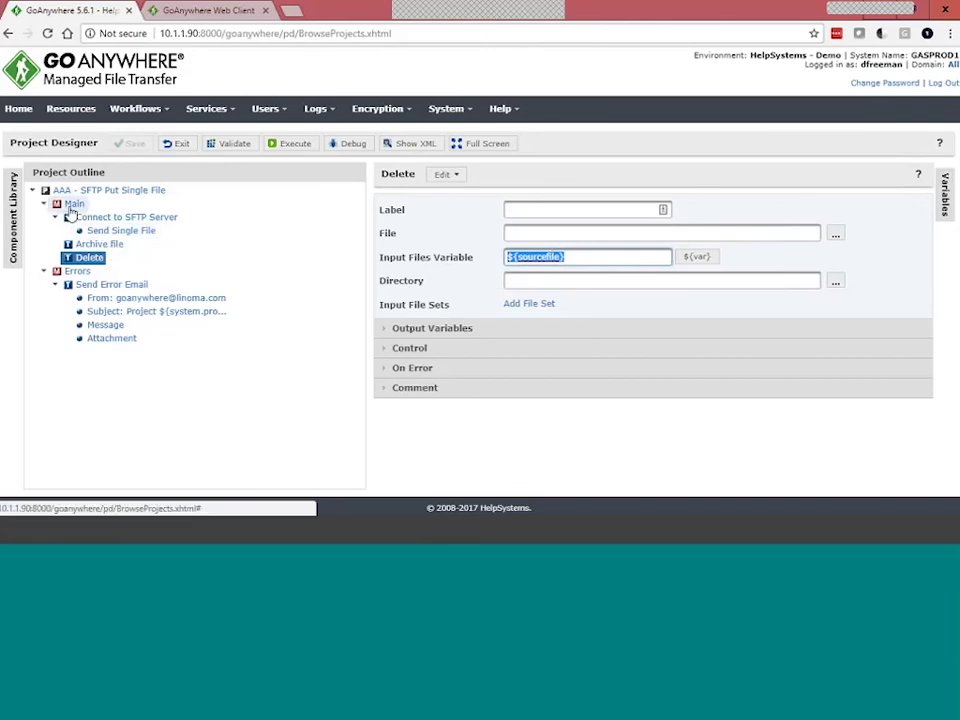
pyautogui.click(73, 205)
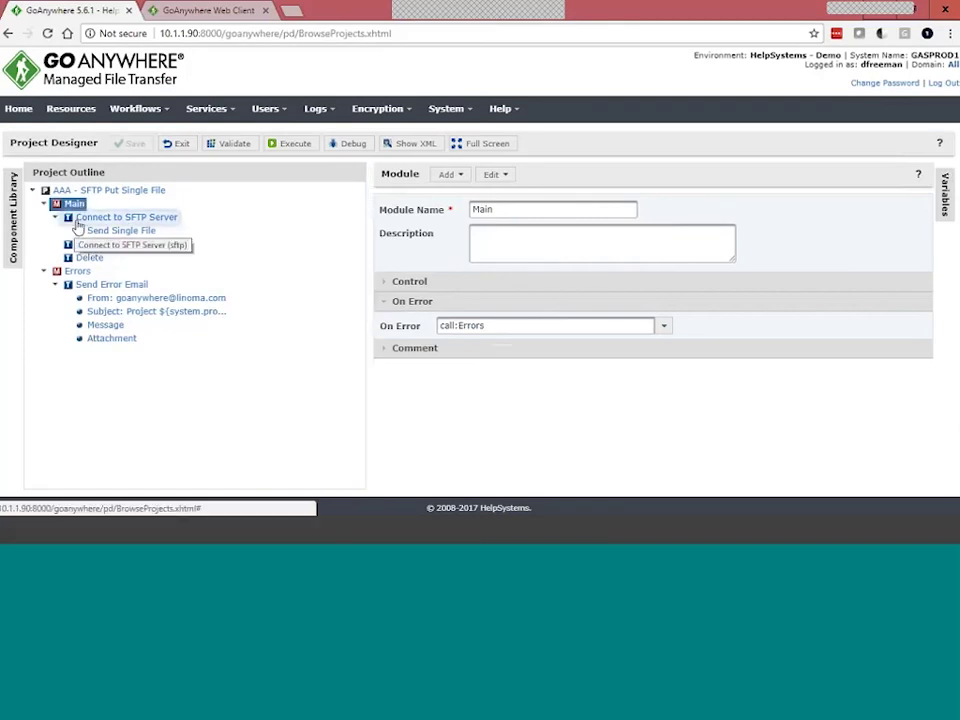
# Step: Check Main's On Error options, then review the error email's recipient, Subject and Message
pyautogui.click(663, 326)
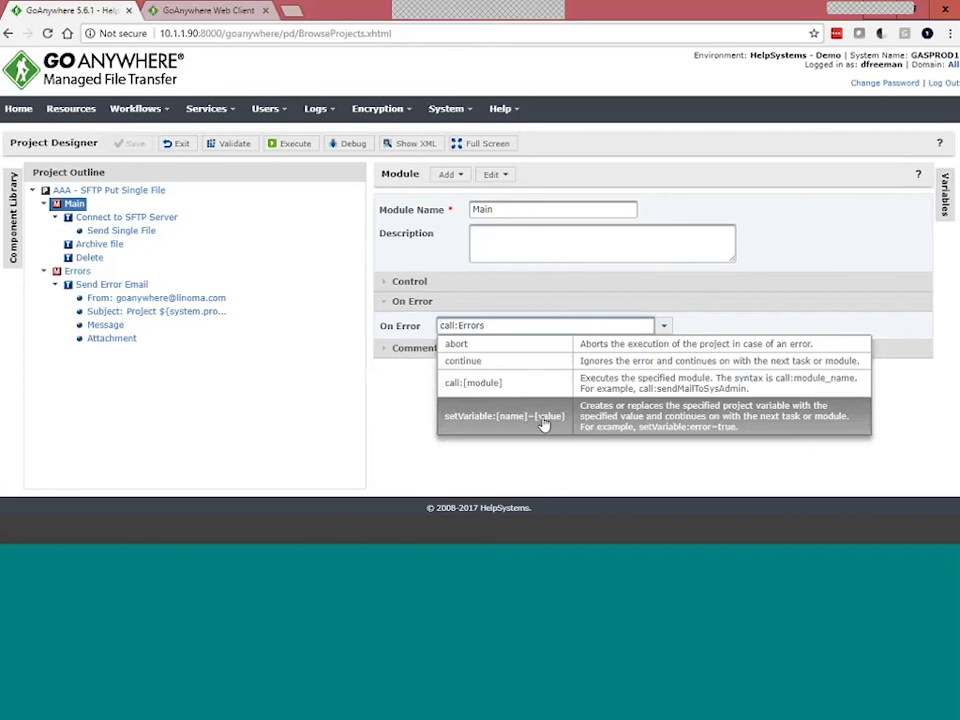
pyautogui.press('Escape')
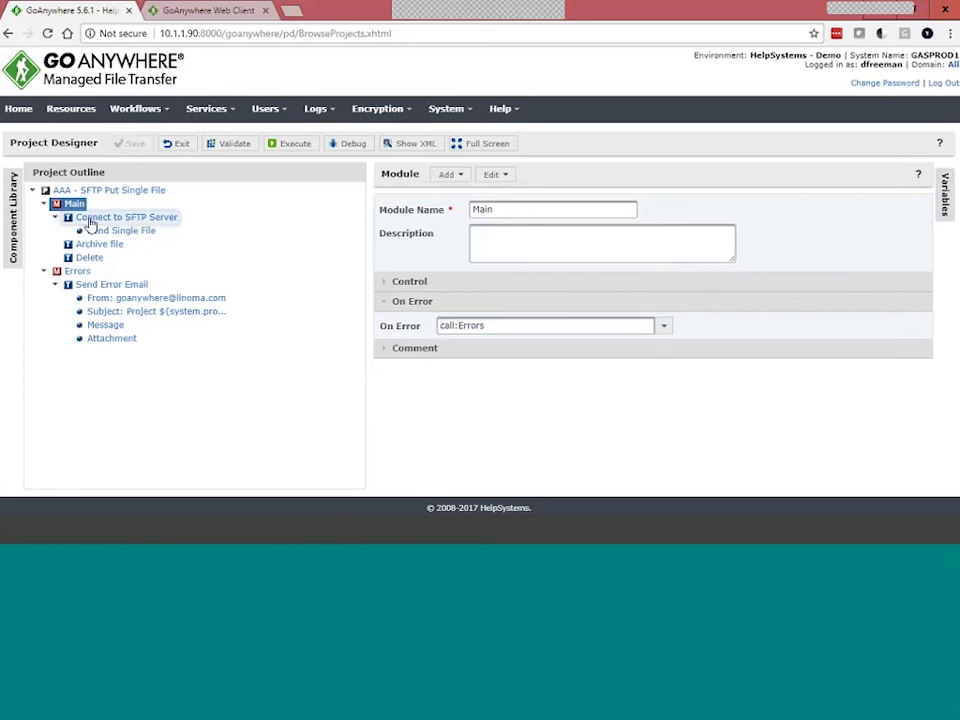
pyautogui.click(105, 287)
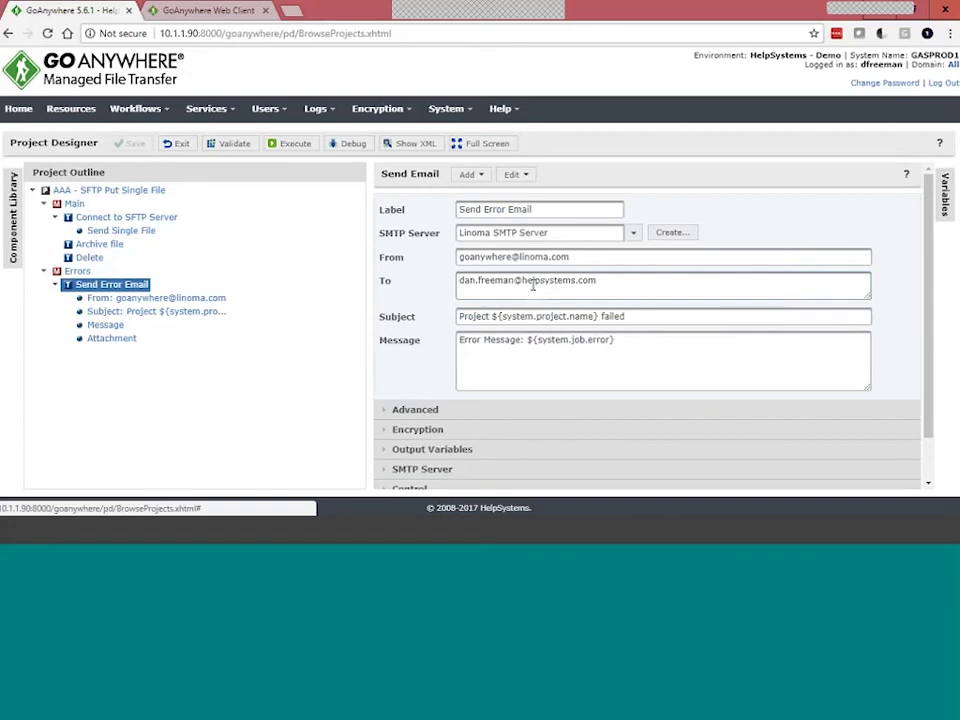
pyautogui.moveTo(600, 281); pyautogui.dragTo(452, 302)
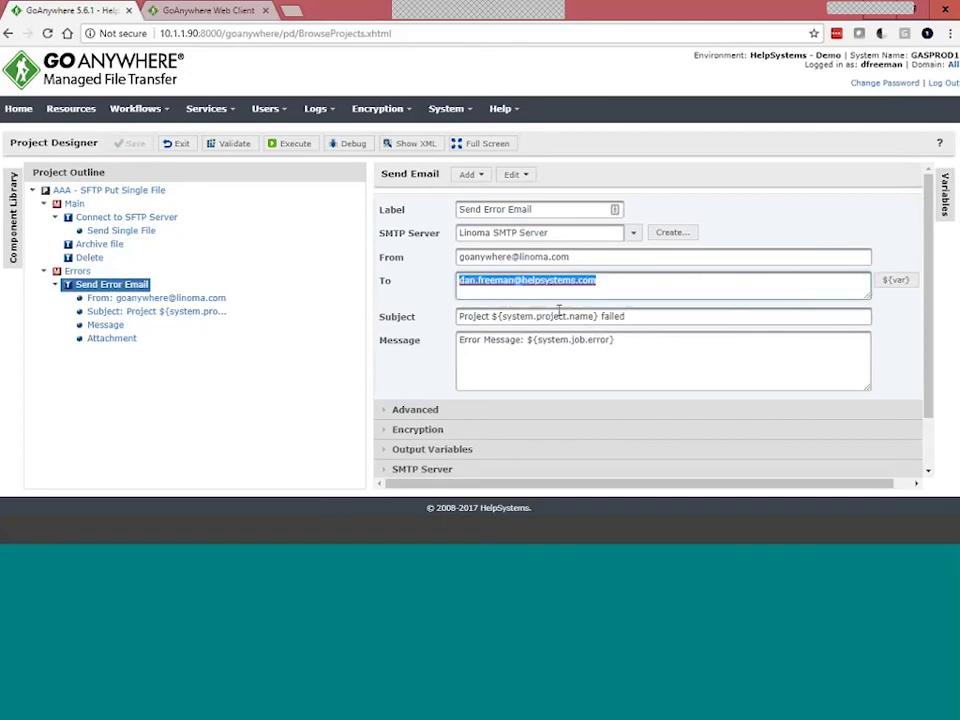
pyautogui.moveTo(596, 316); pyautogui.dragTo(493, 316)
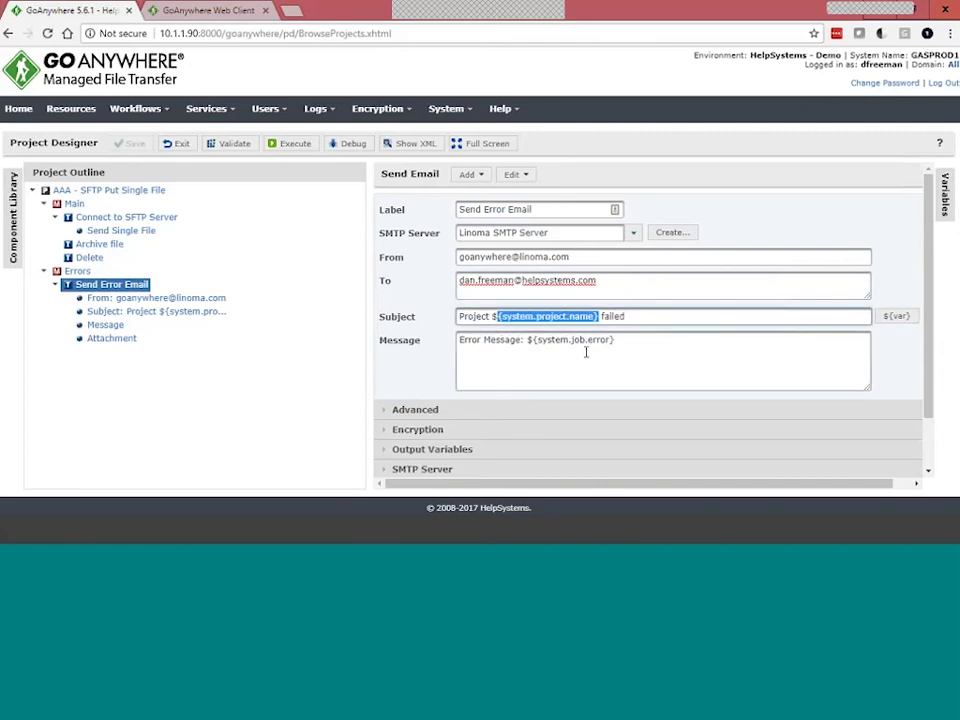
pyautogui.moveTo(614, 340); pyautogui.dragTo(536, 338)
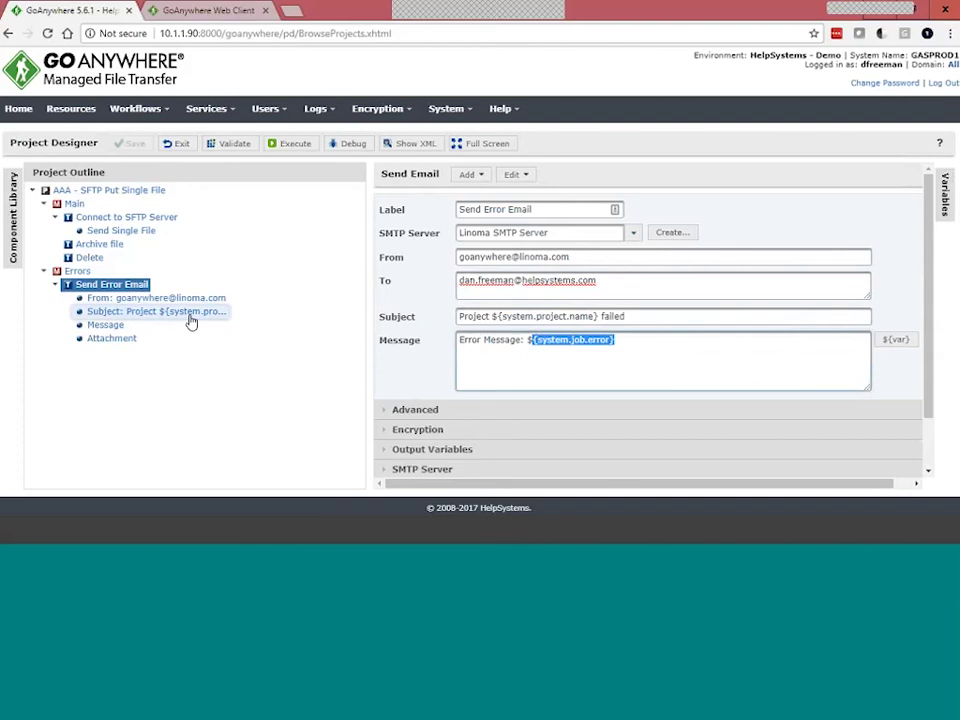
# Step: Replace the Attachment File with ${system.job.log} dragged from the variables list
pyautogui.click(111, 339)
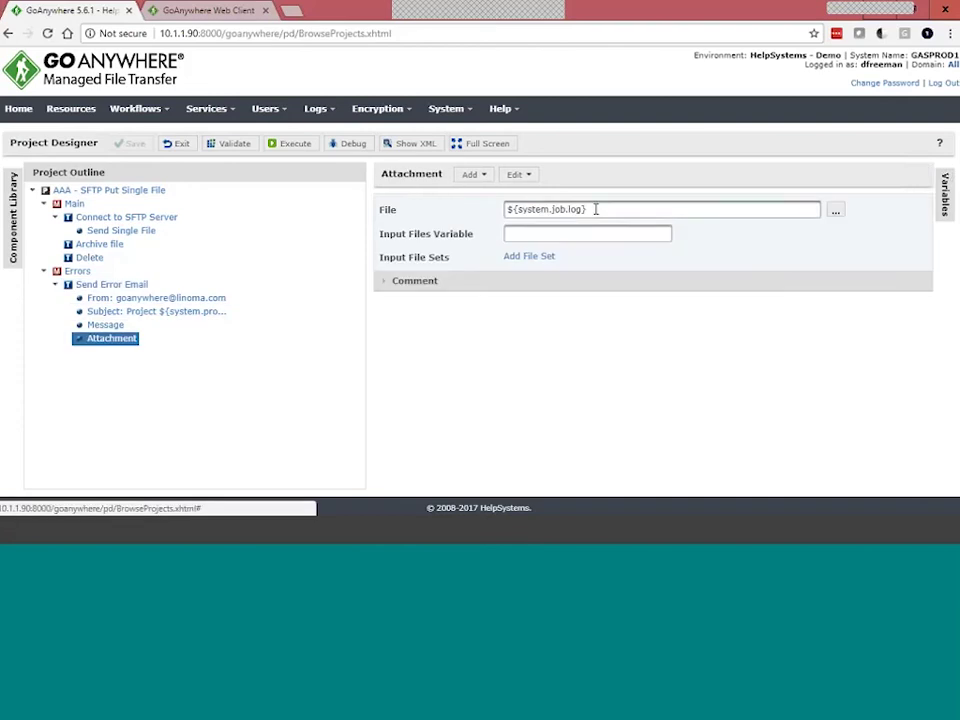
pyautogui.moveTo(596, 209); pyautogui.dragTo(492, 214)
pyautogui.click(943, 205)
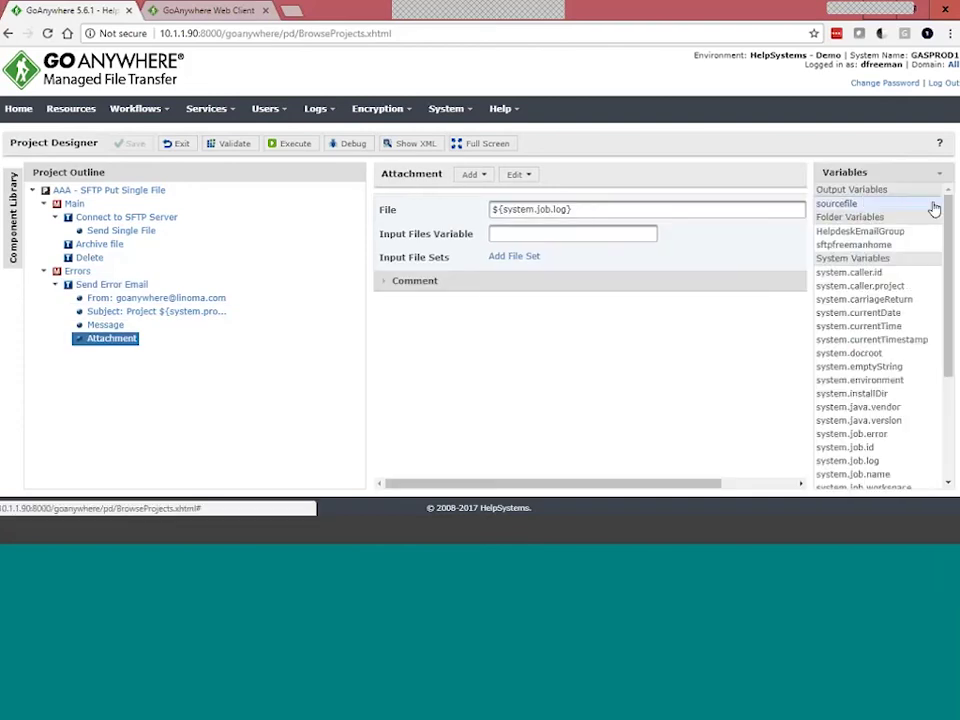
pyautogui.click(574, 209)
pyautogui.moveTo(574, 209); pyautogui.dragTo(431, 195)
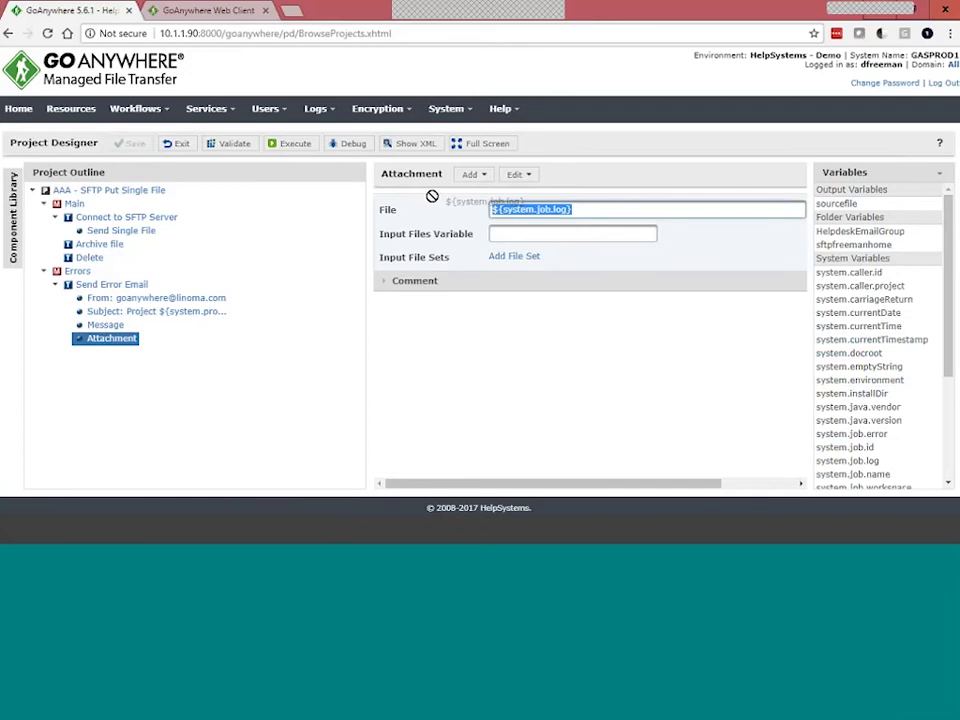
pyautogui.press('BackSpace')
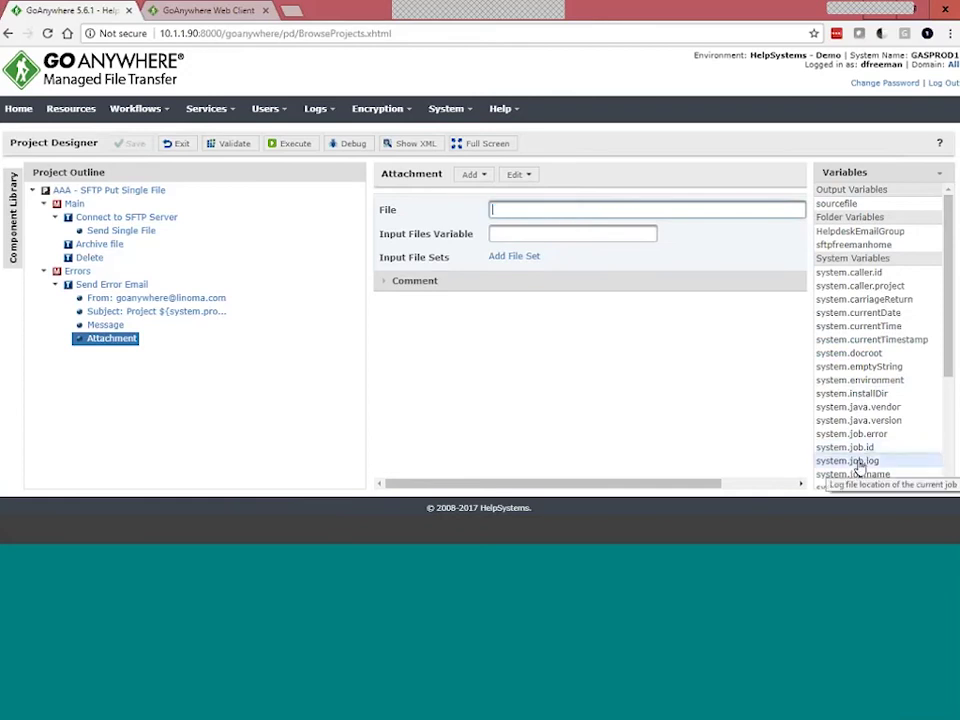
pyautogui.moveTo(861, 459); pyautogui.dragTo(546, 200)
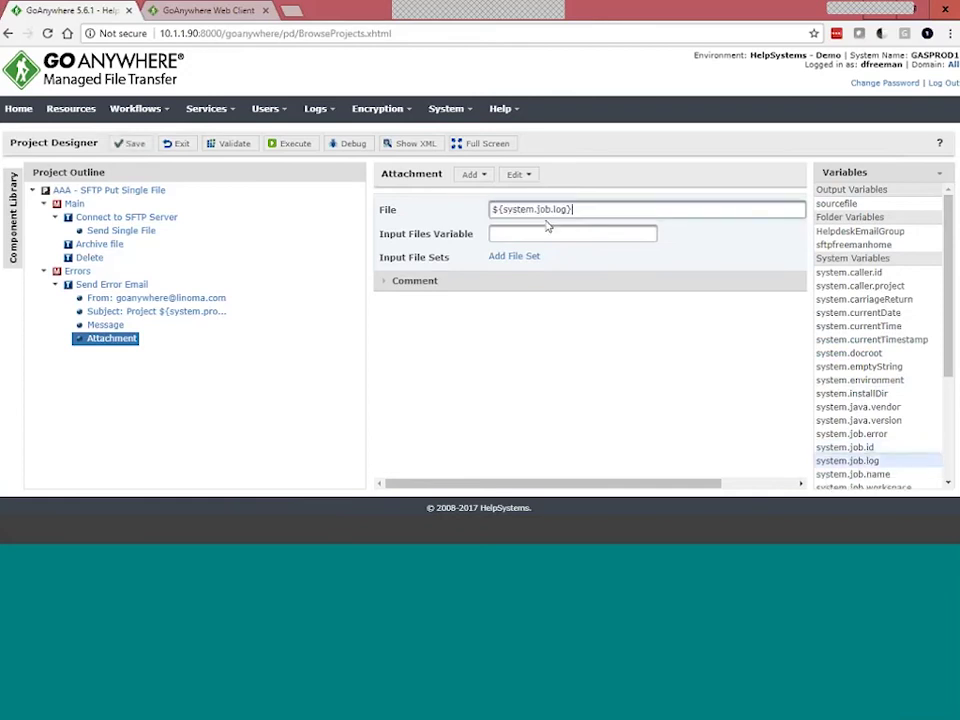
# Step: Execute the project and review the job log's connection, upload, archive and delete entries
pyautogui.click(268, 155)
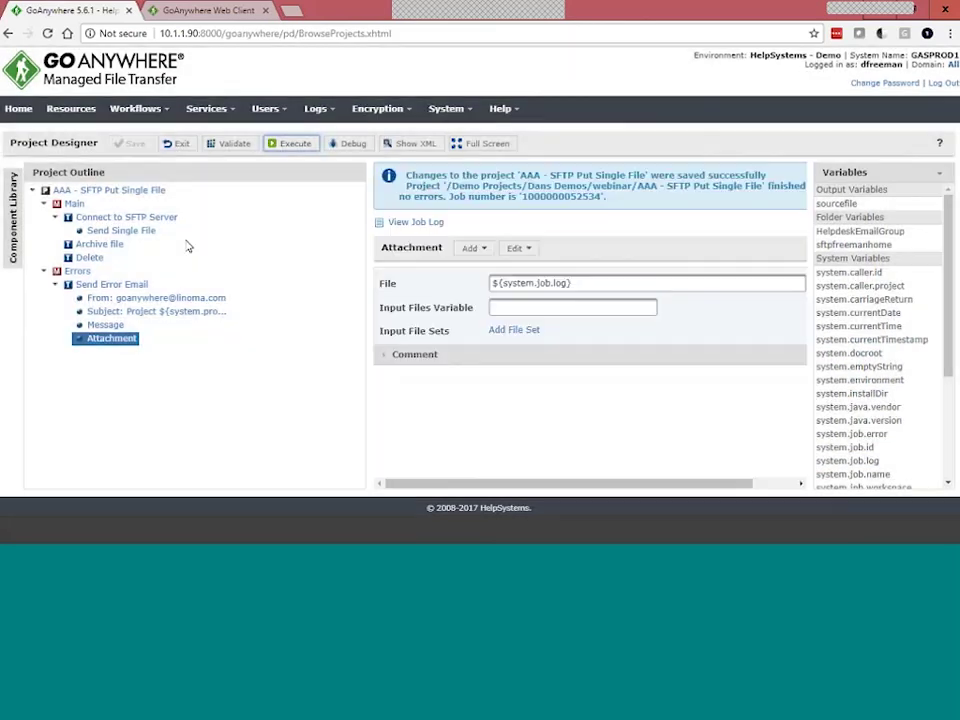
pyautogui.click(414, 222)
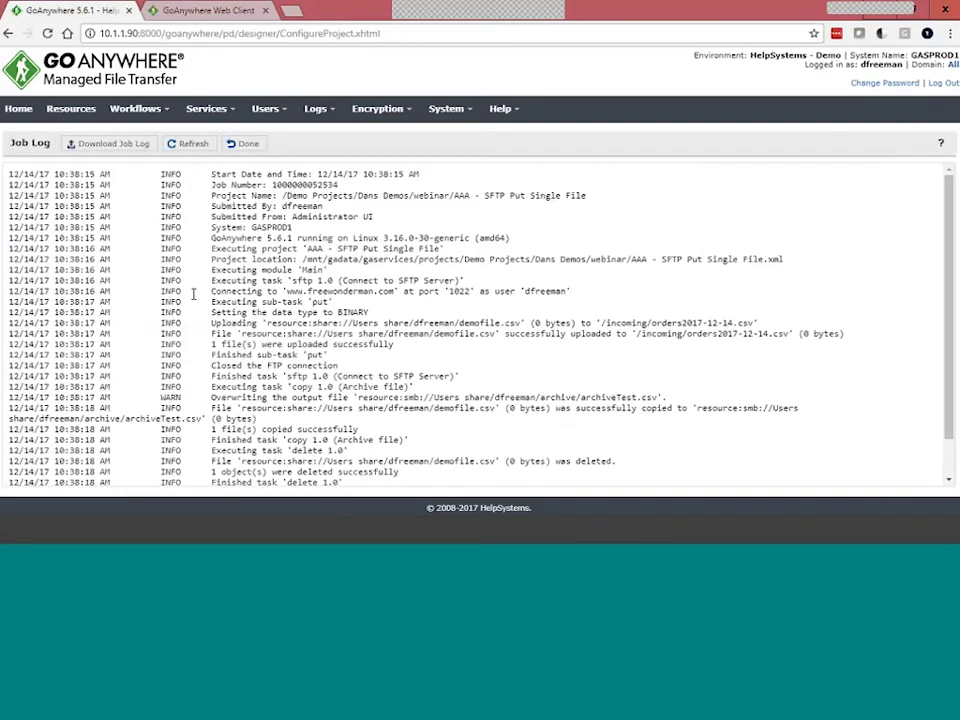
pyautogui.moveTo(210, 292); pyautogui.dragTo(283, 296)
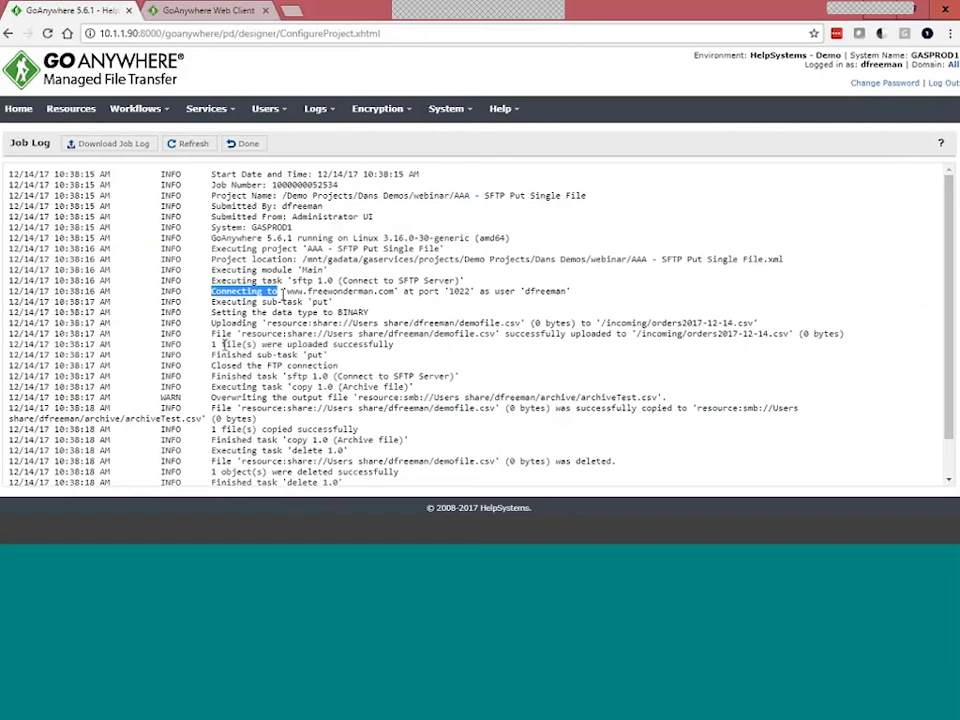
pyautogui.click(224, 343)
pyautogui.moveTo(283, 313); pyautogui.dragTo(769, 333)
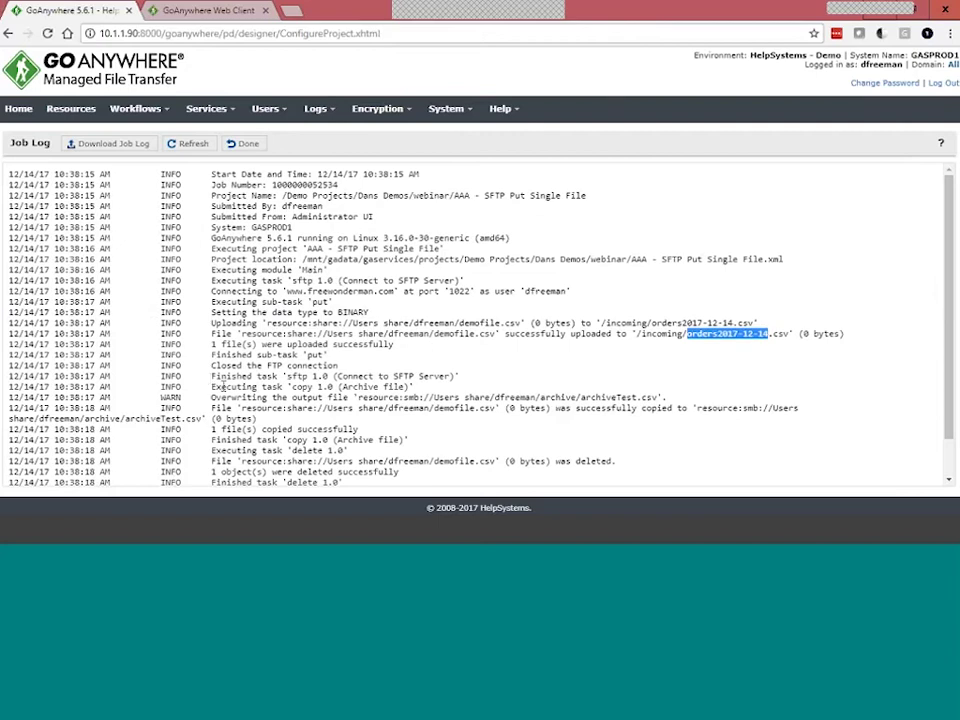
pyautogui.moveTo(212, 387); pyautogui.dragTo(335, 387)
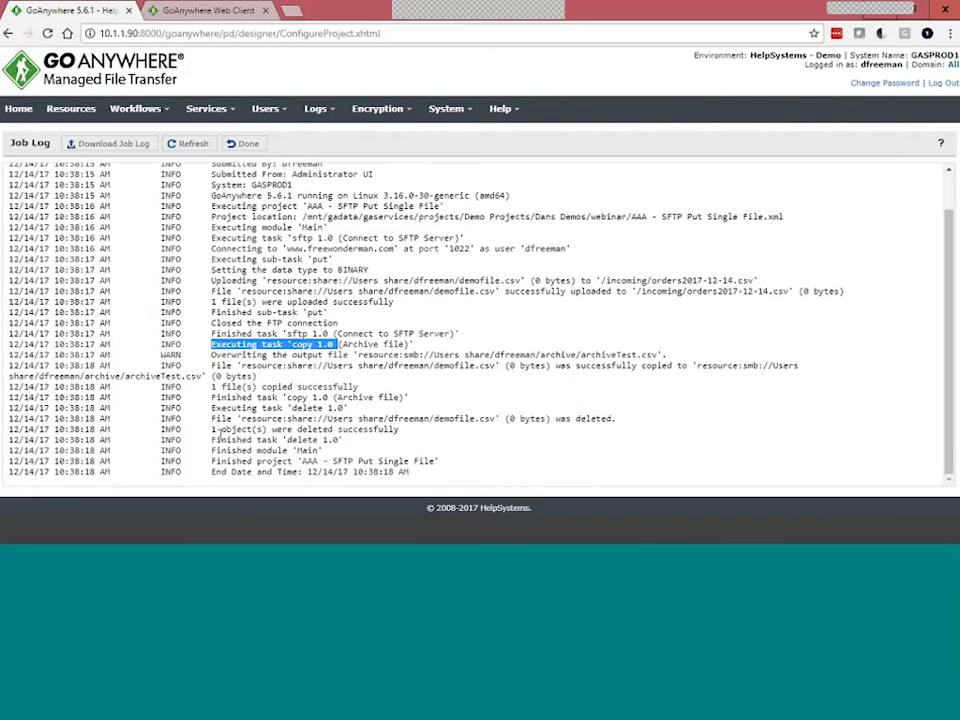
pyautogui.moveTo(208, 418); pyautogui.dragTo(272, 419)
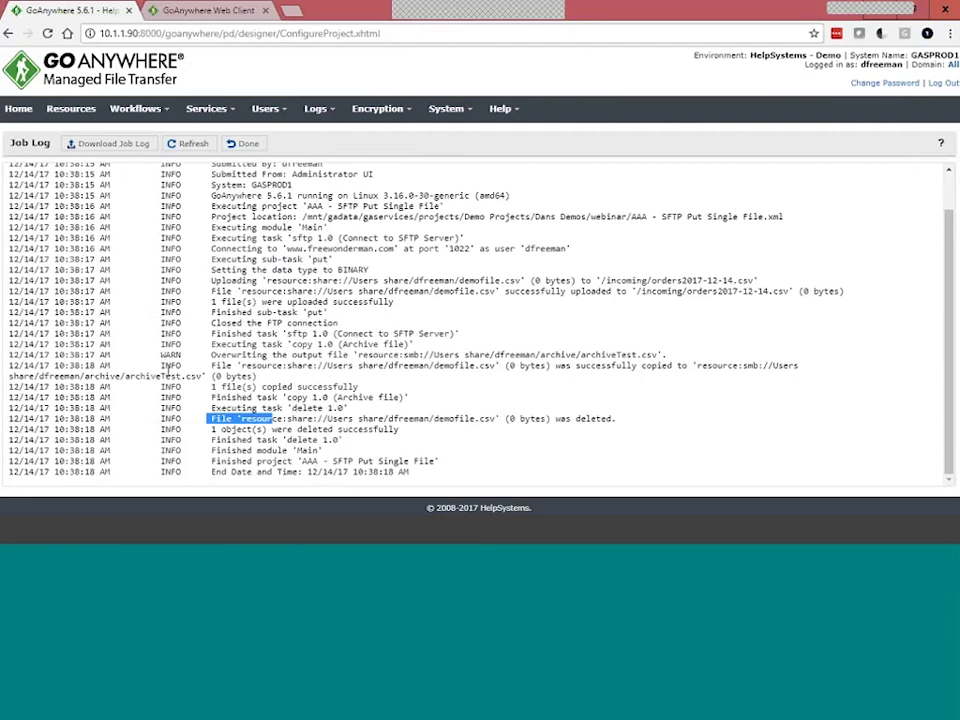
pyautogui.click(236, 145)
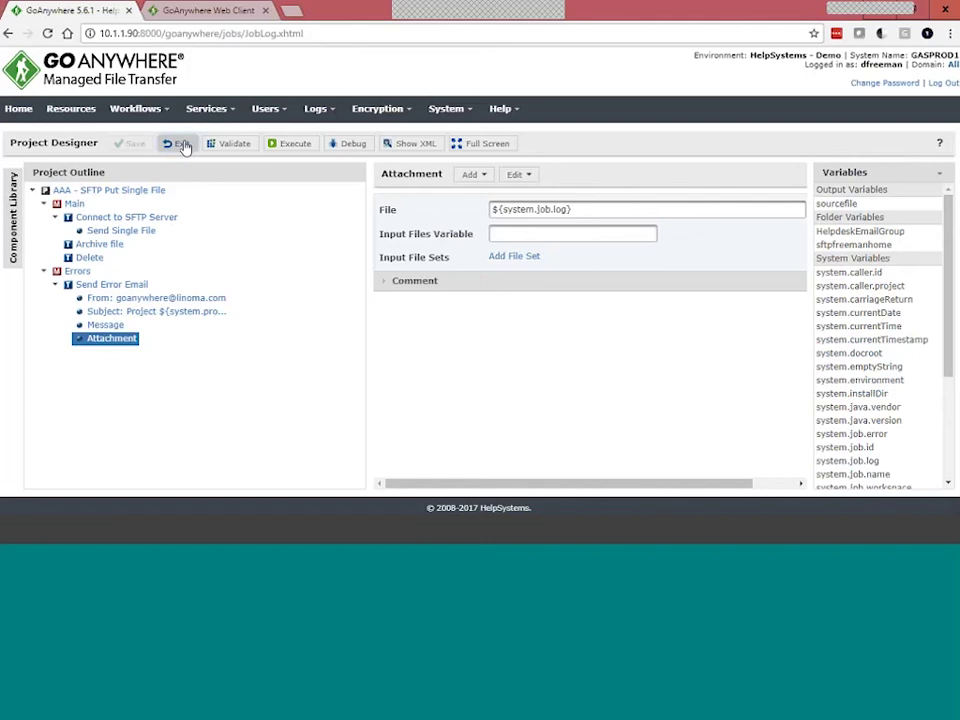
# Step: Open AA - FTPS Download then Encrypt then SFTP and view its FTPS task's GoAnywhere Services settings
pyautogui.click(180, 145)
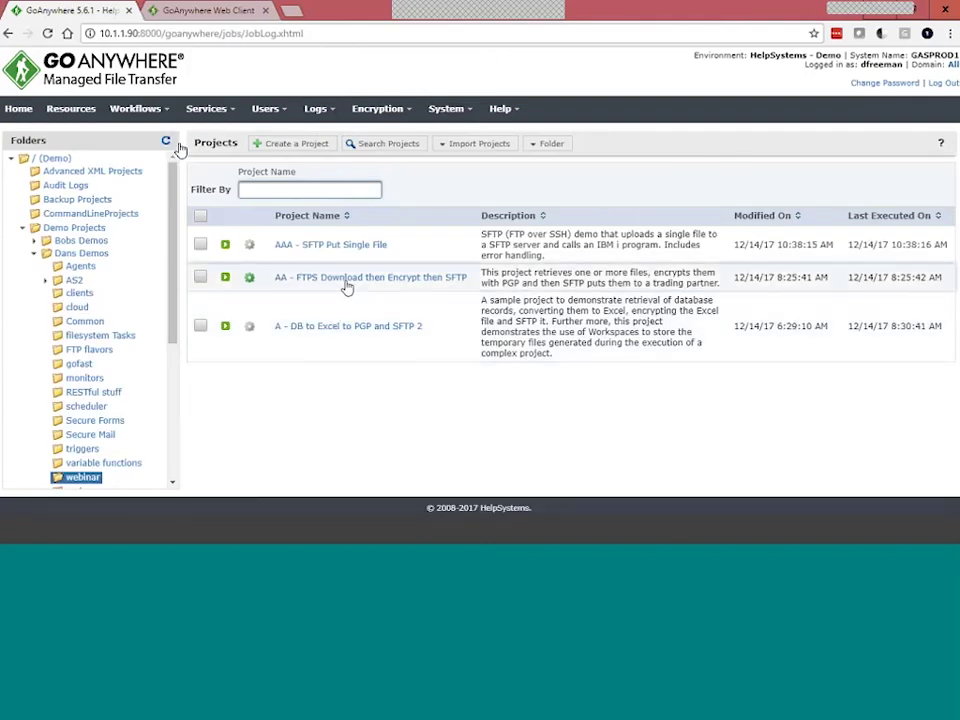
pyautogui.click(340, 288)
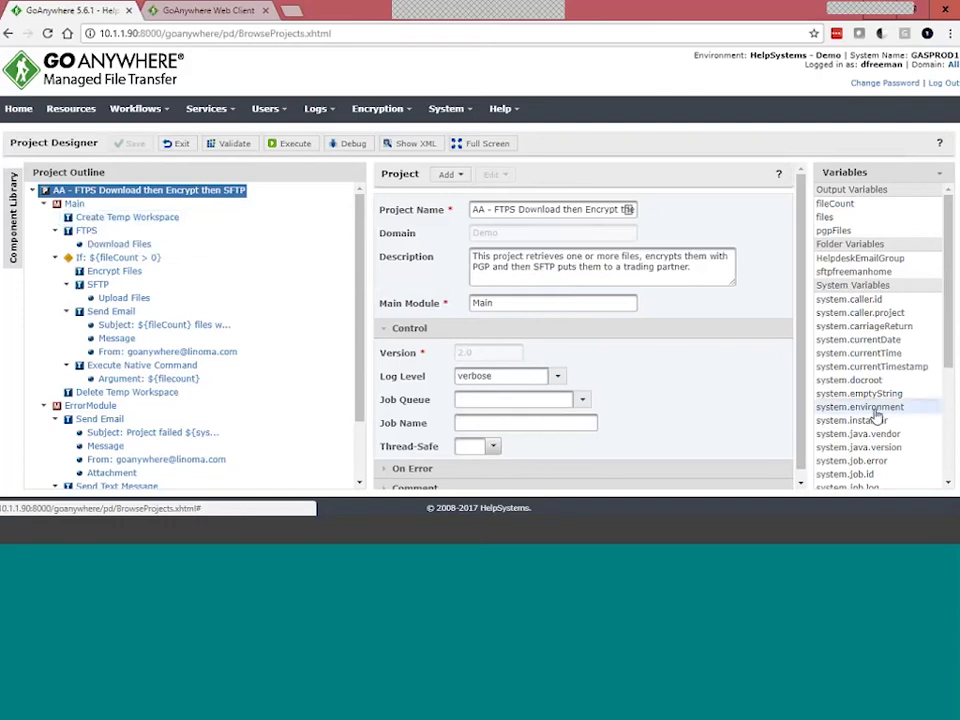
pyautogui.scroll(-3, 878, 412)
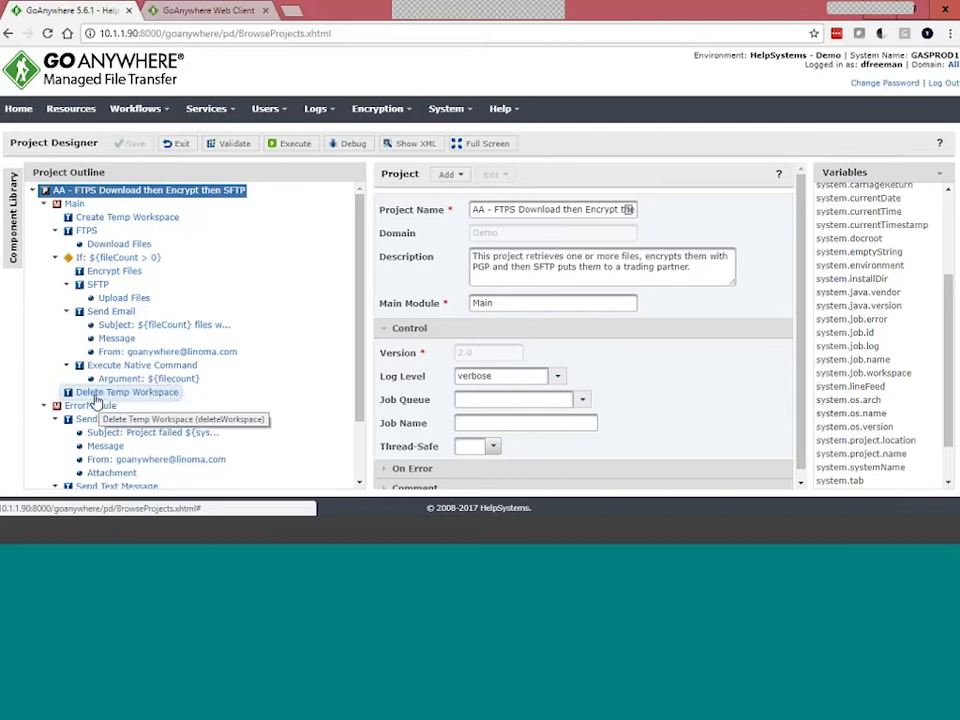
pyautogui.click(89, 232)
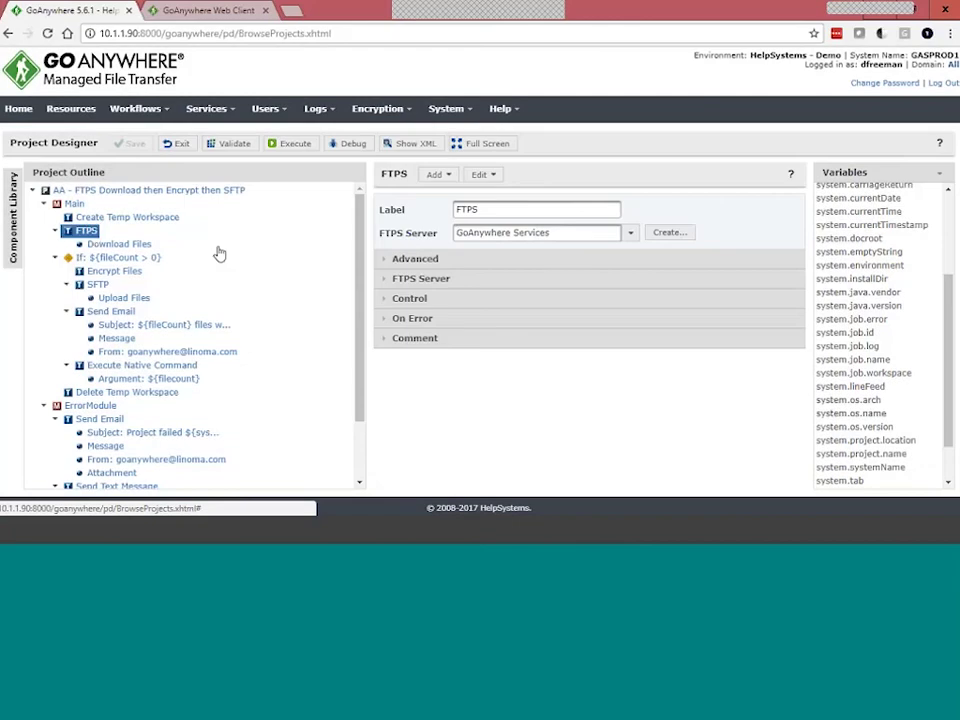
# Step: Inspect the Download Files task's Base Directory and its *.txt file pattern
pyautogui.click(118, 246)
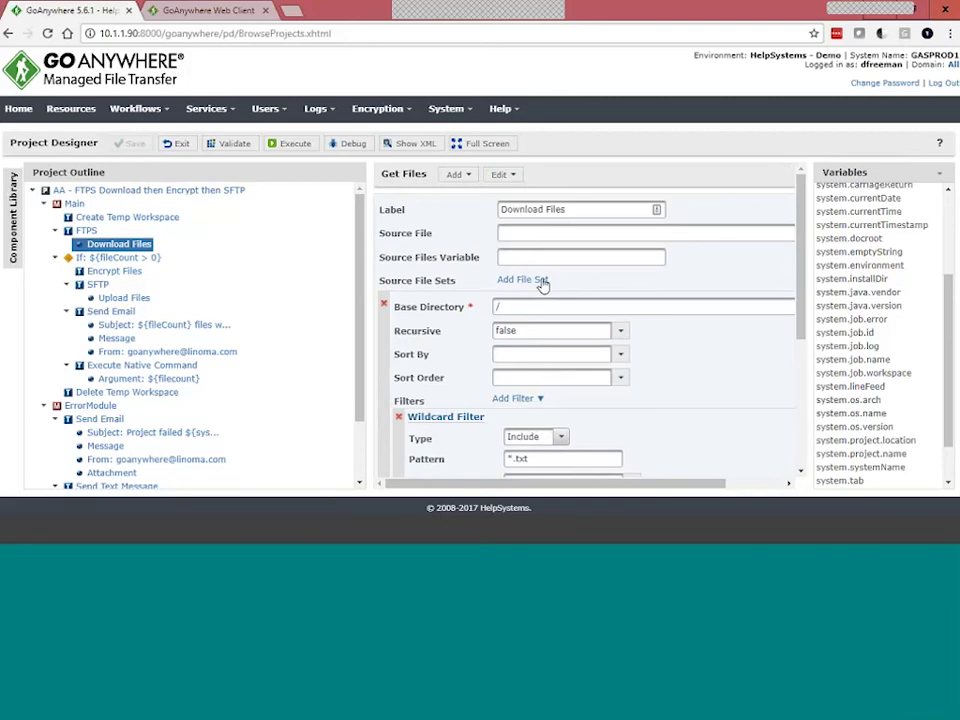
pyautogui.click(506, 307)
pyautogui.write('/')
pyautogui.press('BackSpace')
pyautogui.write('/')
pyautogui.doubleClick(494, 306)
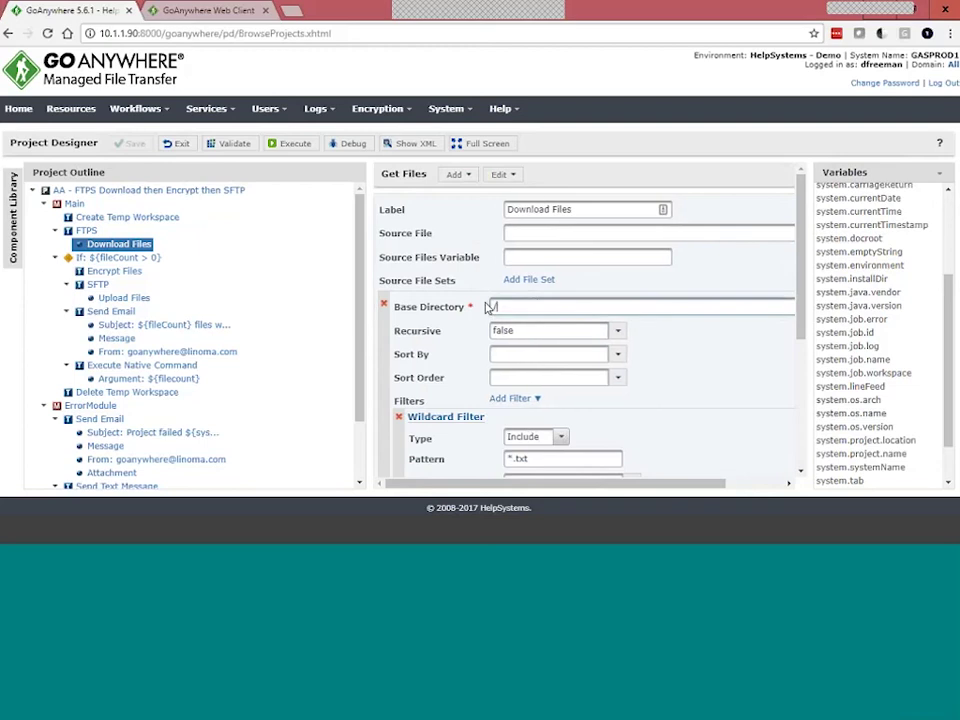
pyautogui.scroll(-2, 540, 387)
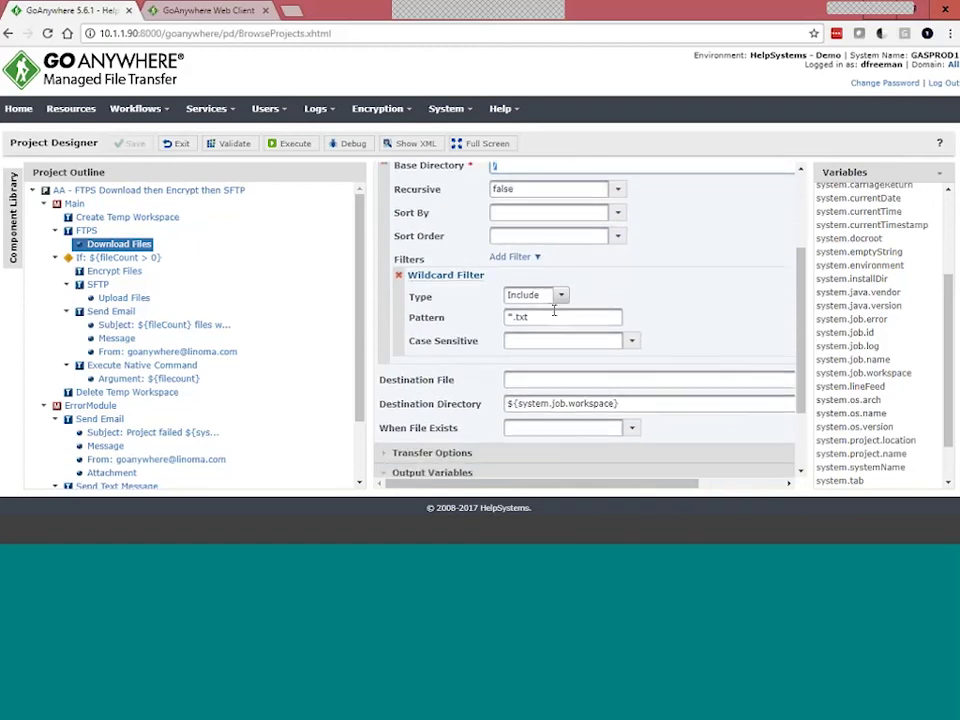
pyautogui.moveTo(553, 316); pyautogui.dragTo(459, 347)
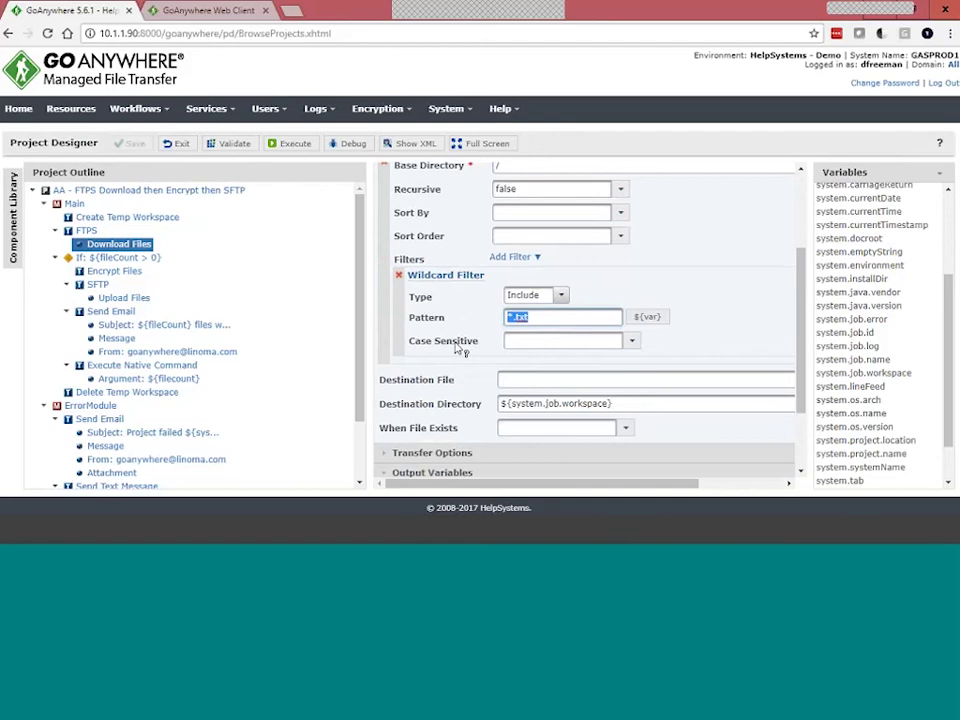
pyautogui.scroll(-2, 508, 371)
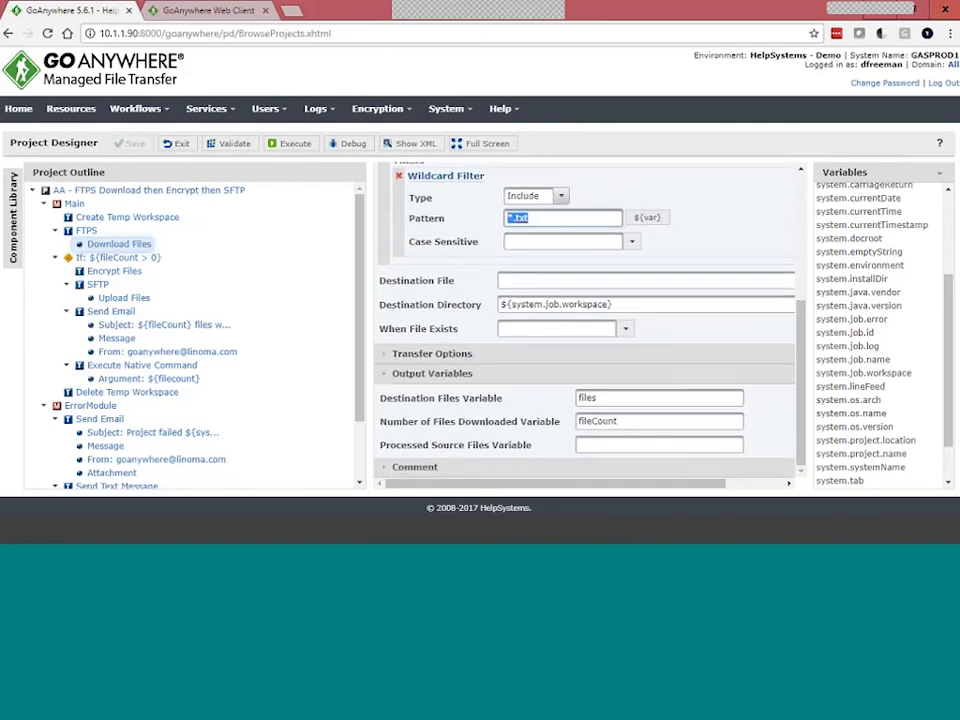
# Step: Review the files and fileCount output variables, then show the If ${fileCount > 0} step
pyautogui.moveTo(113, 246)
pyautogui.mouseDown()
pyautogui.moveTo(118, 225)
pyautogui.moveTo(122, 252)
pyautogui.mouseUp()
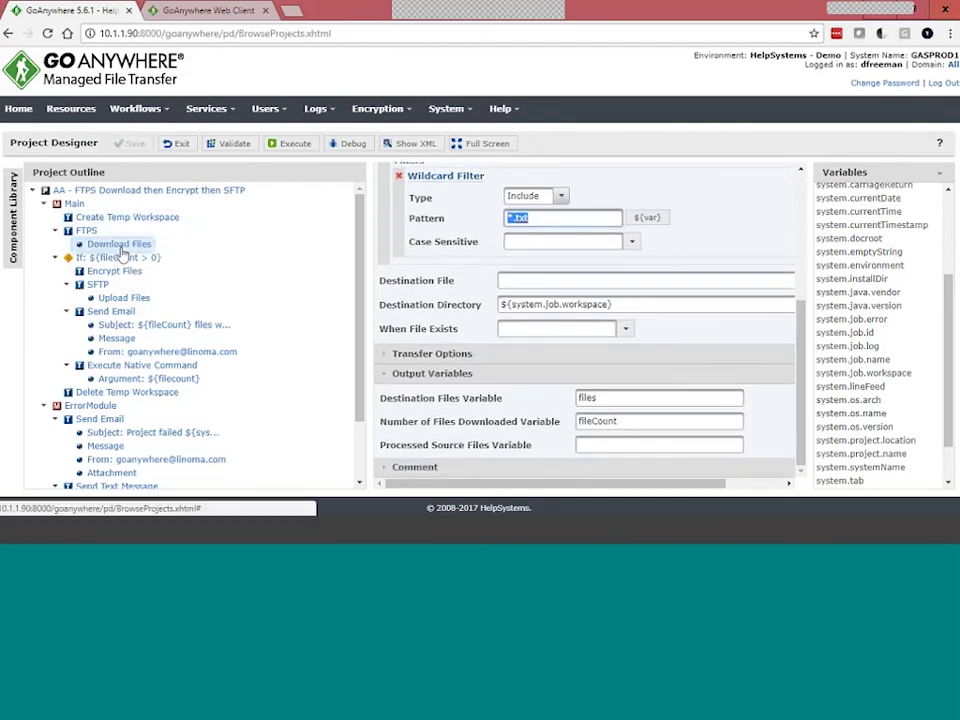
pyautogui.click(120, 246)
pyautogui.click(465, 307)
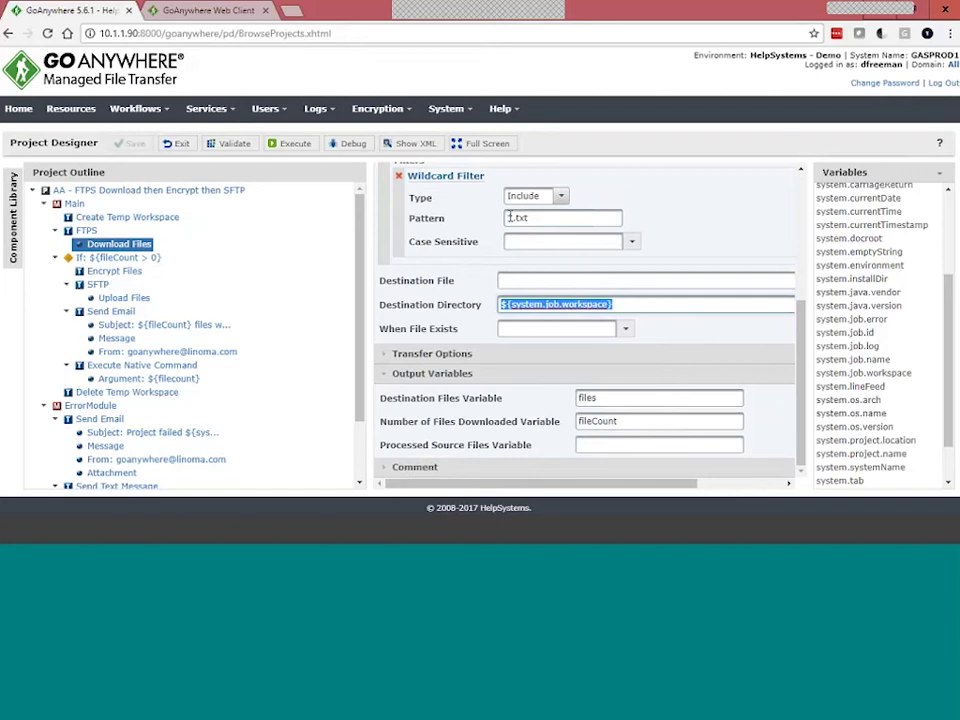
pyautogui.click(411, 405)
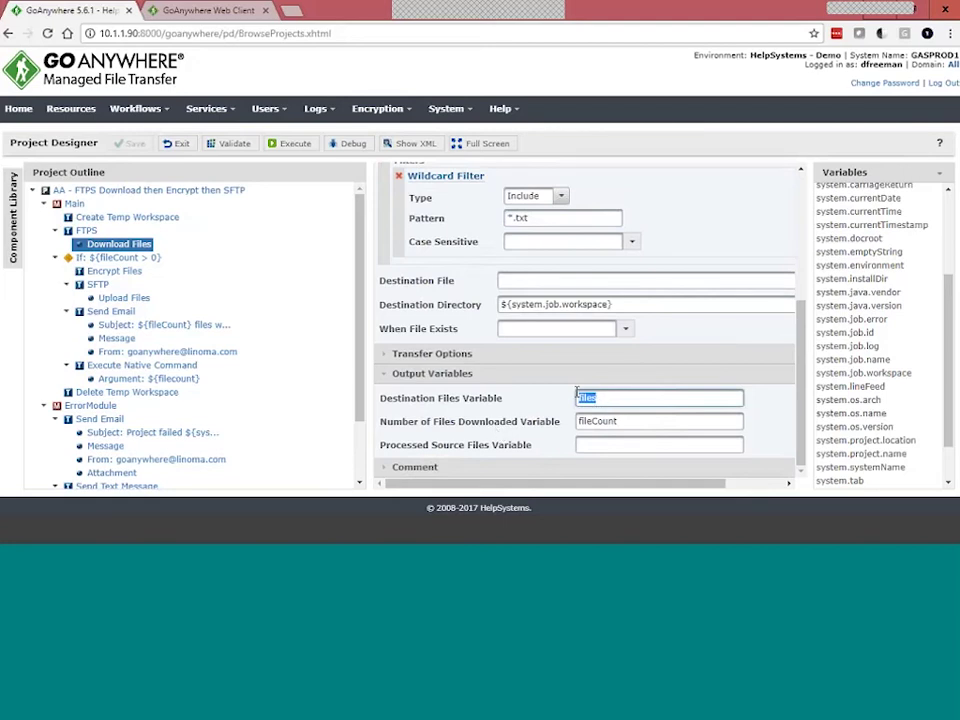
pyautogui.moveTo(639, 420); pyautogui.dragTo(574, 421)
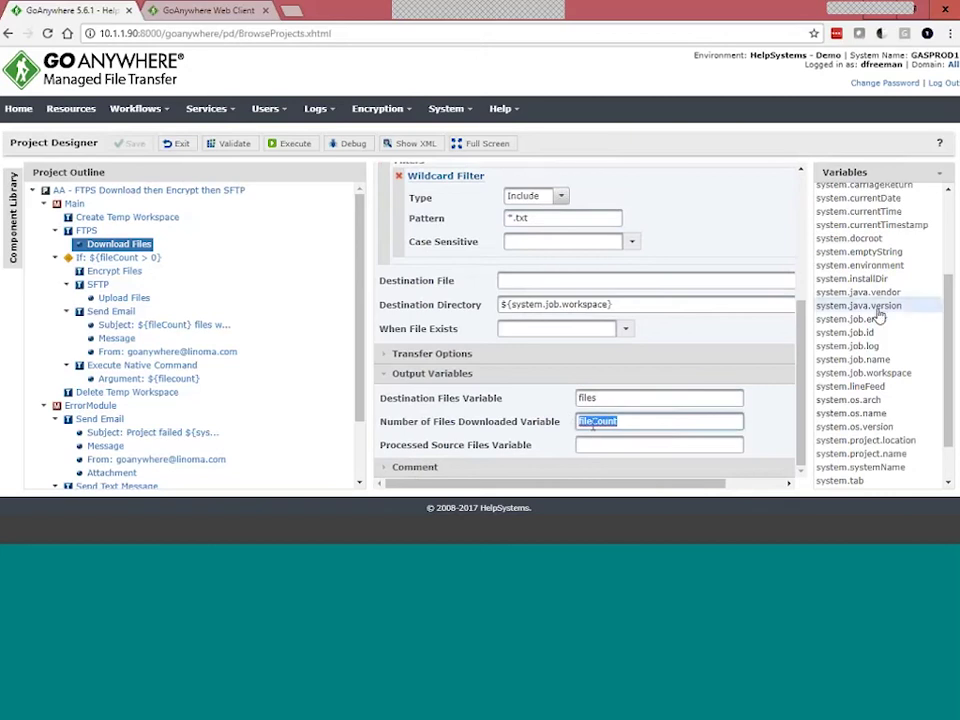
pyautogui.scroll(3, 879, 317)
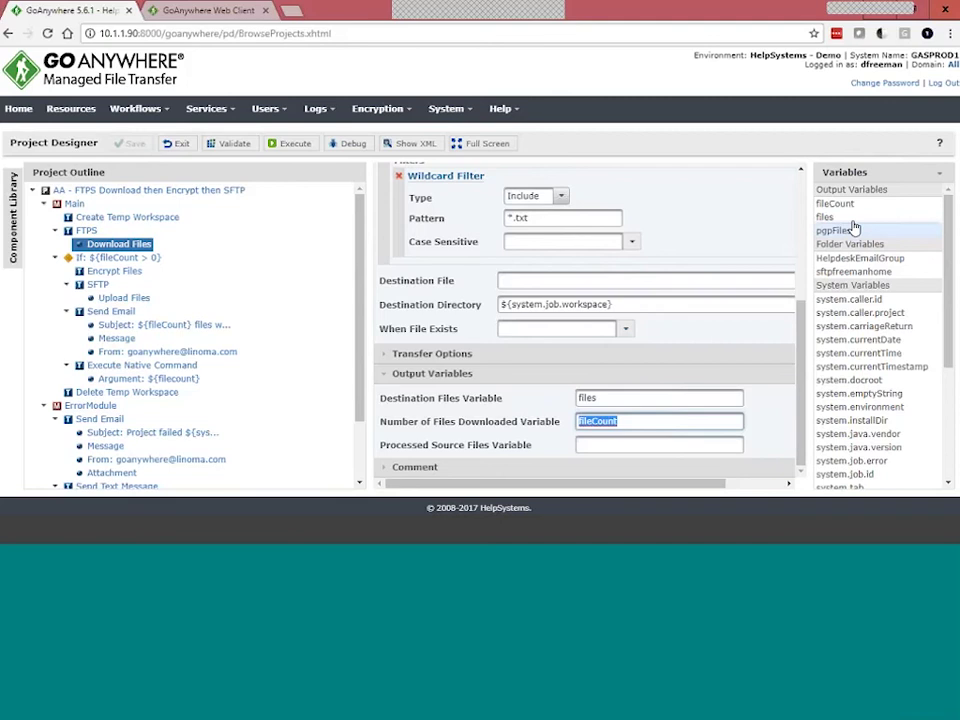
pyautogui.click(132, 257)
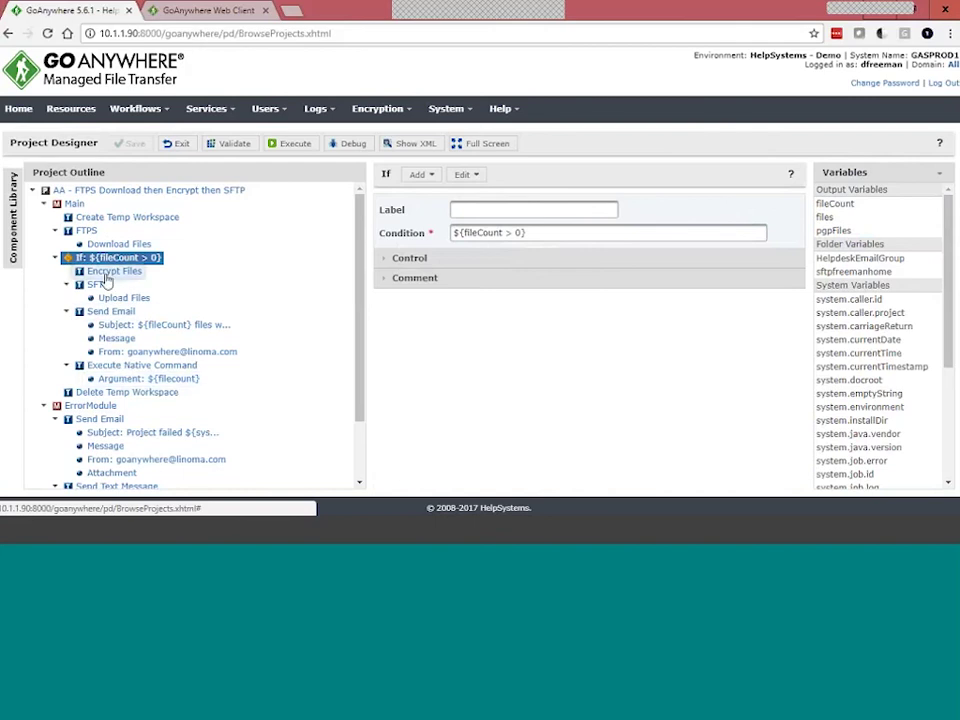
# Step: Review Encrypt Files: ${files} as input variable, key location kept as File
pyautogui.click(104, 277)
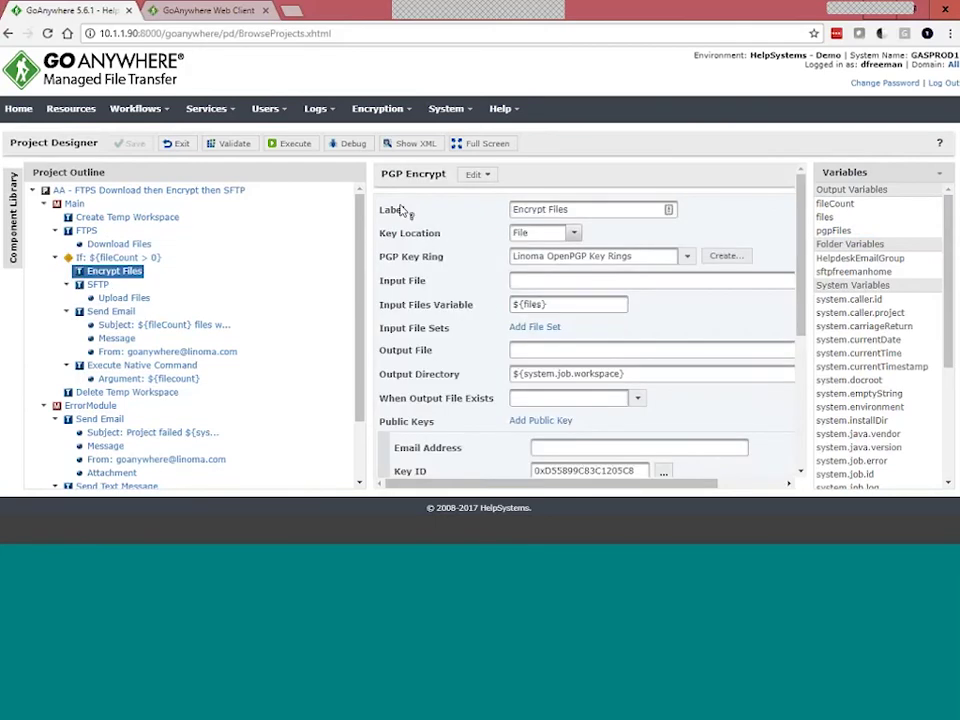
pyautogui.moveTo(403, 210); pyautogui.dragTo(515, 260)
pyautogui.click(555, 305)
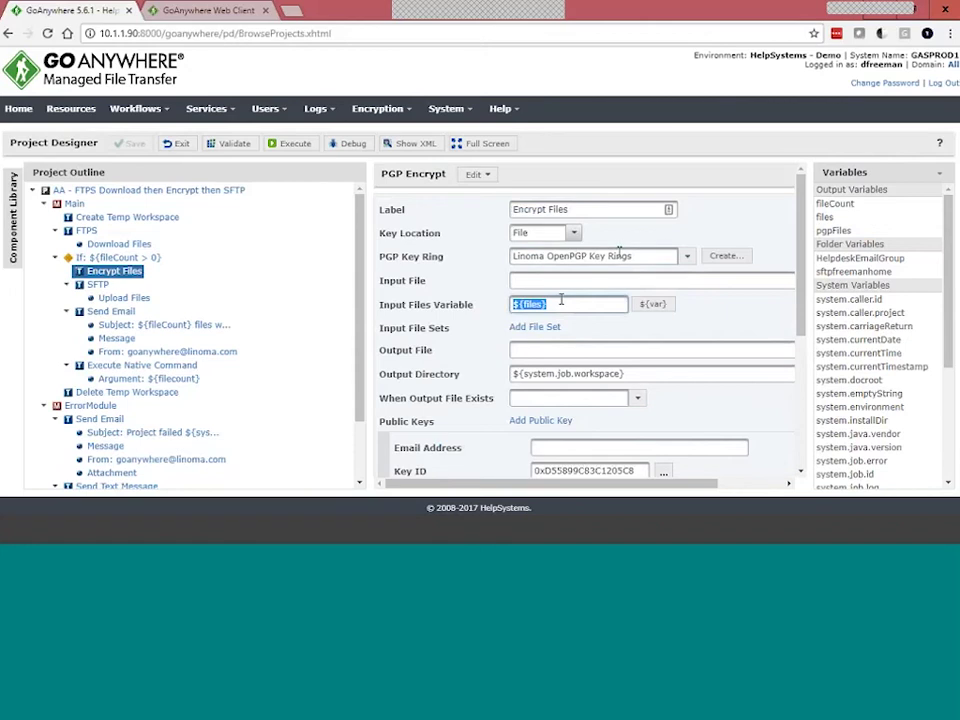
pyautogui.scroll(-2, 562, 299)
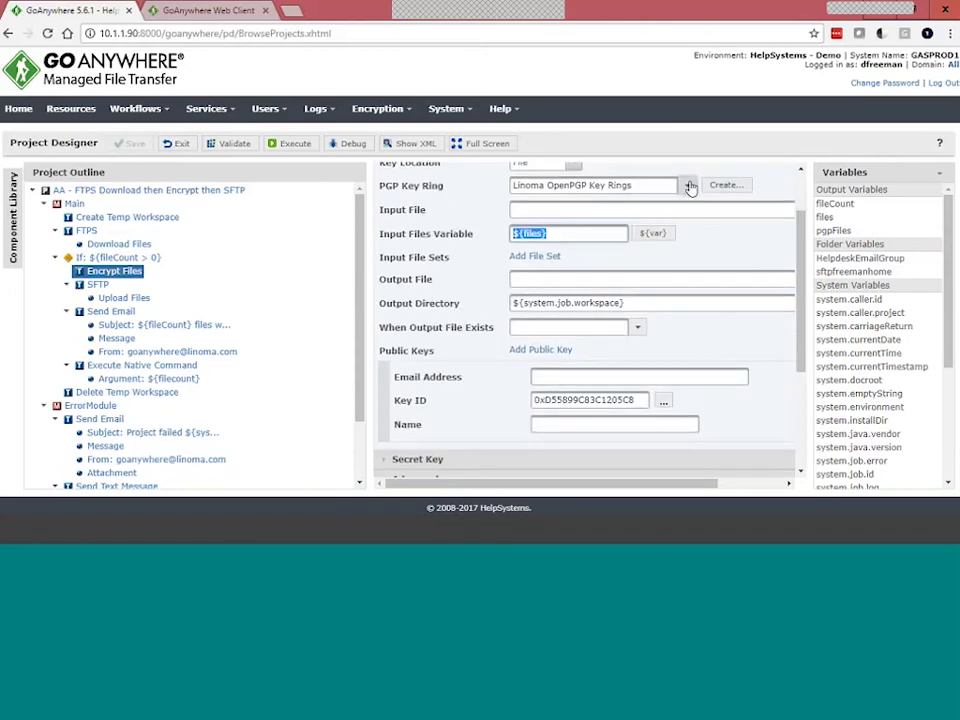
pyautogui.scroll(2, 510, 208)
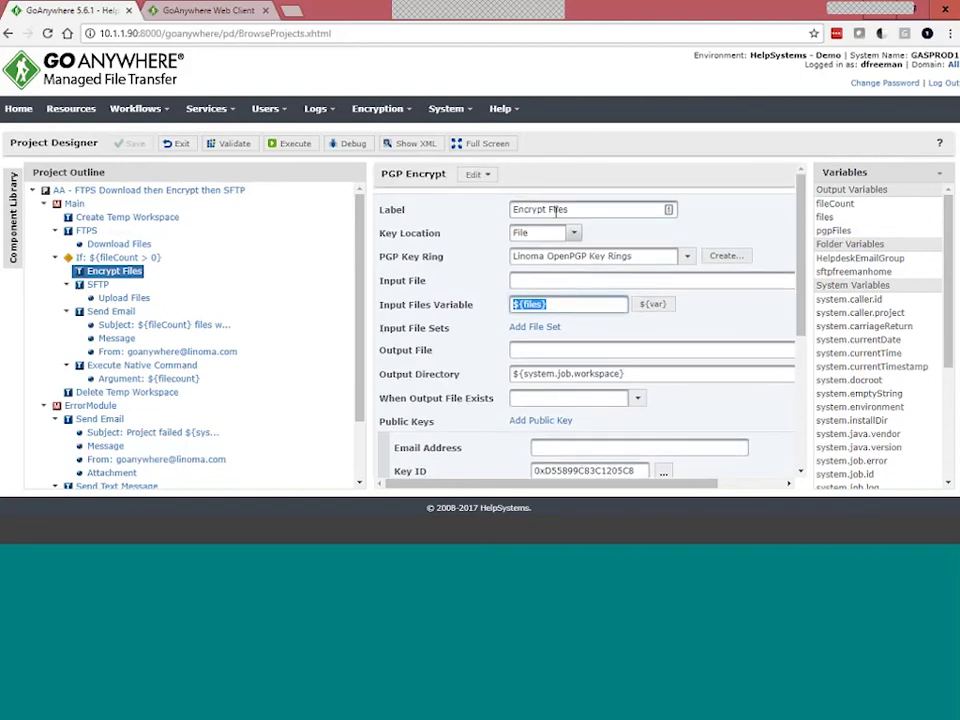
pyautogui.click(576, 235)
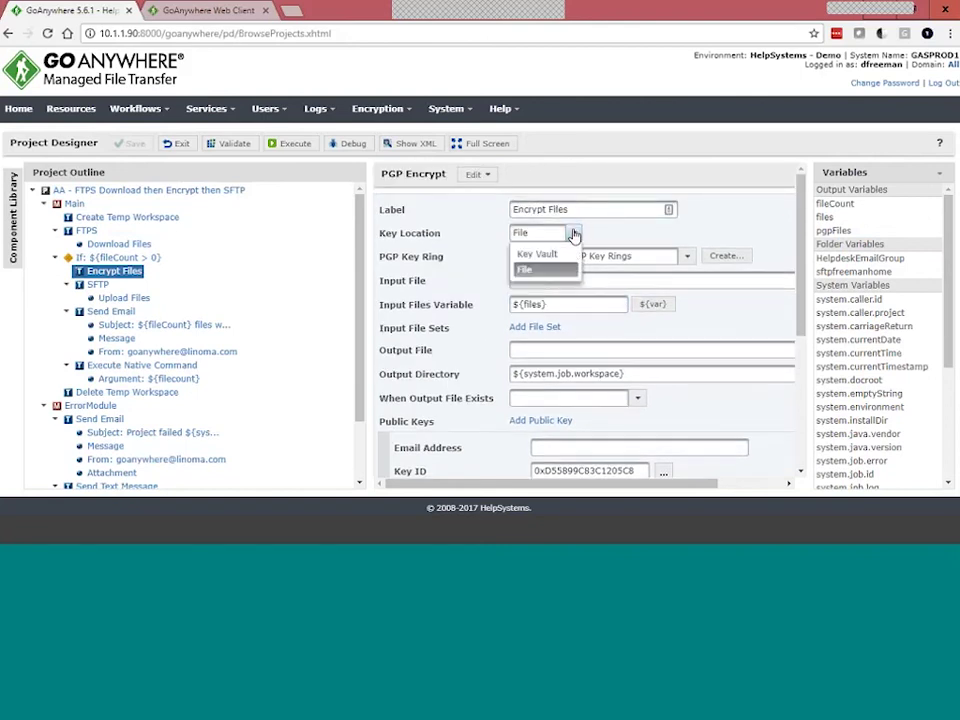
pyautogui.click(570, 237)
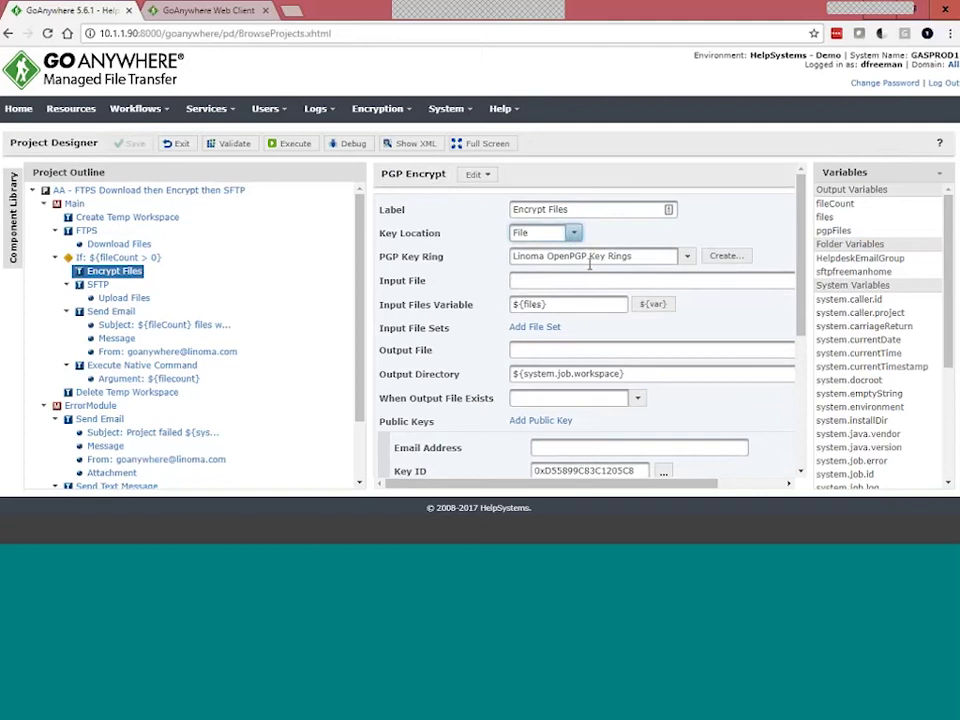
# Step: Expand the Secret Key settings, add a test entry, then remove it and collapse
pyautogui.click(70, 110)
pyautogui.scroll(-1, 531, 405)
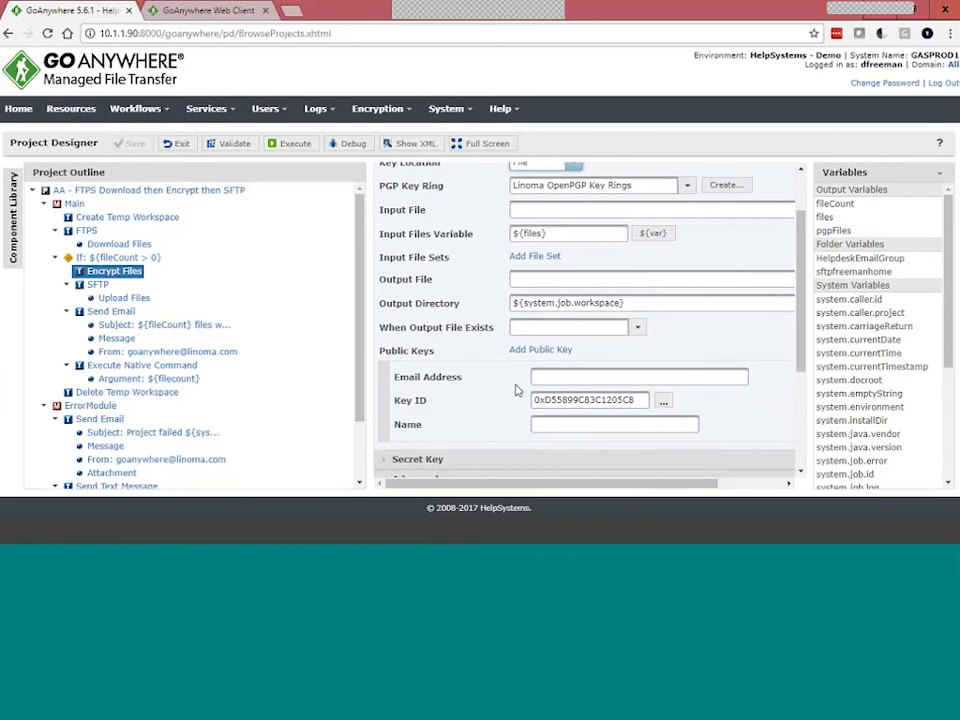
pyautogui.scroll(-1, 480, 400)
pyautogui.click(384, 390)
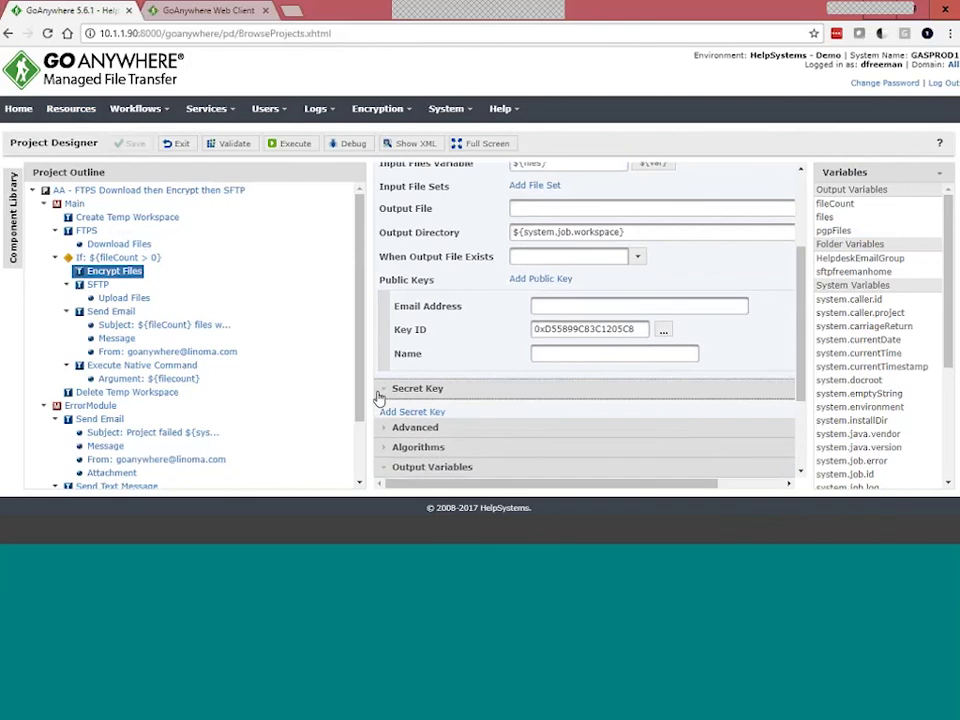
pyautogui.click(403, 412)
pyautogui.scroll(-1, 430, 410)
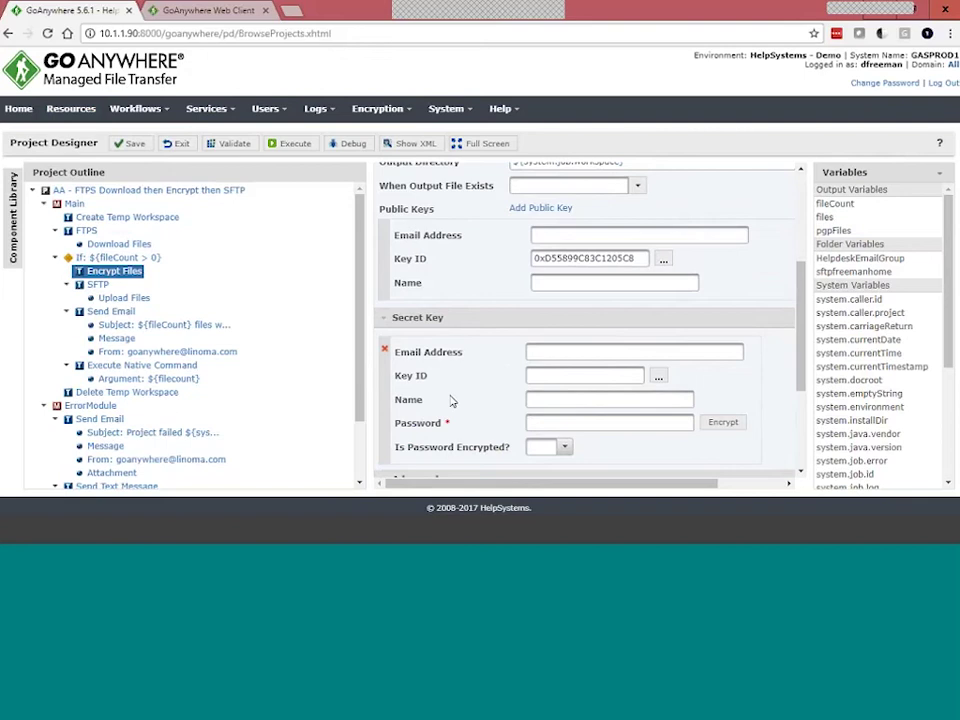
pyautogui.click(385, 351)
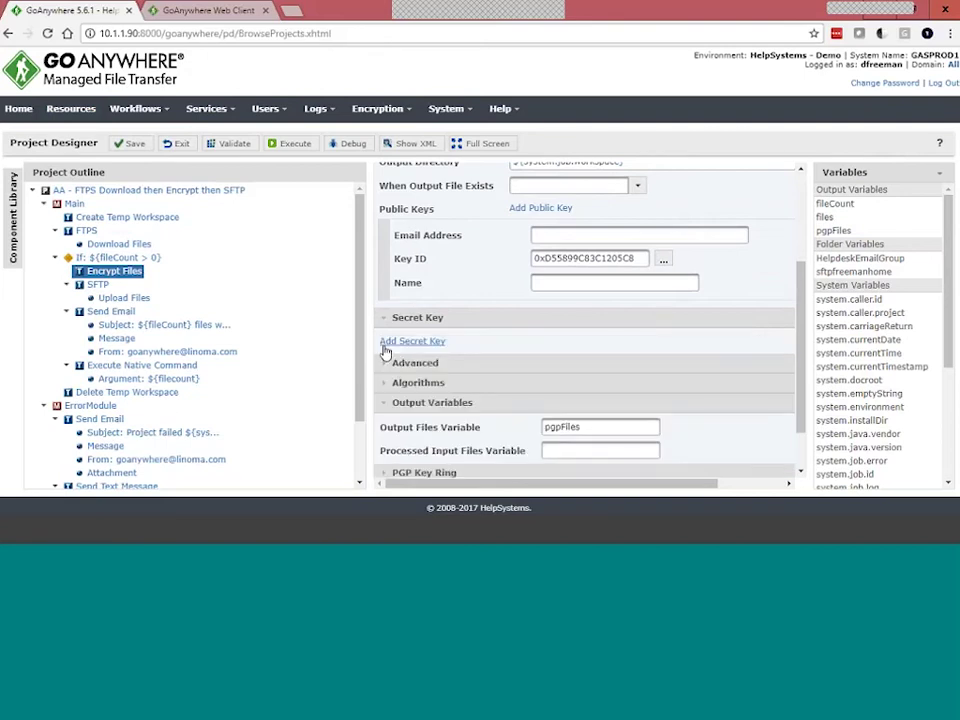
pyautogui.click(386, 325)
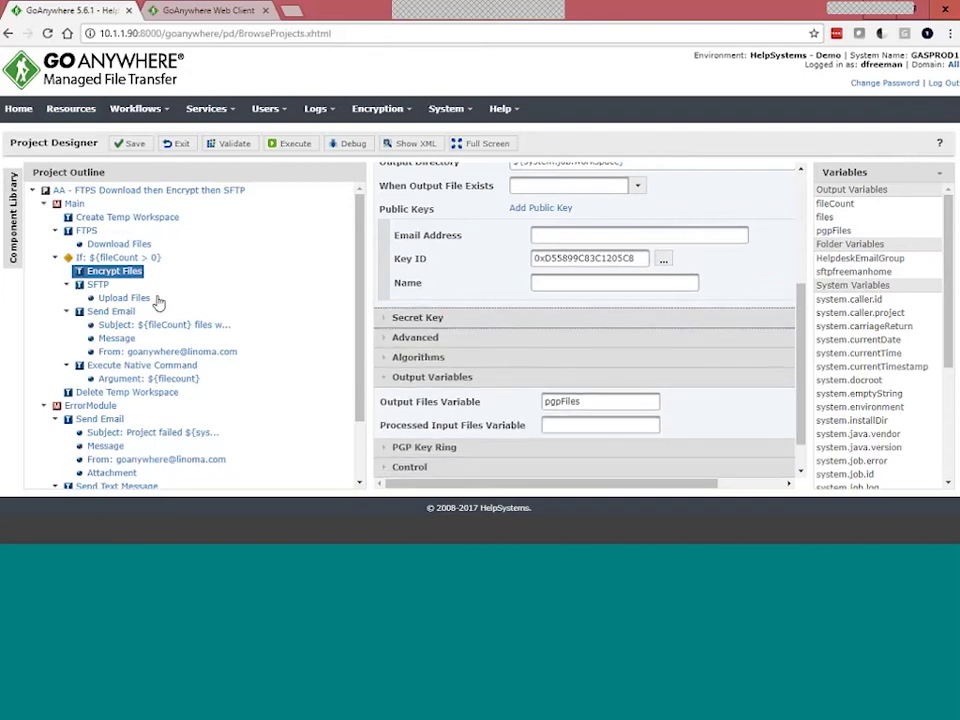
# Step: Note the pgpFiles output variable and move to the SFTP step
pyautogui.scroll(-1, 470, 398)
pyautogui.scroll(-1, 470, 398)
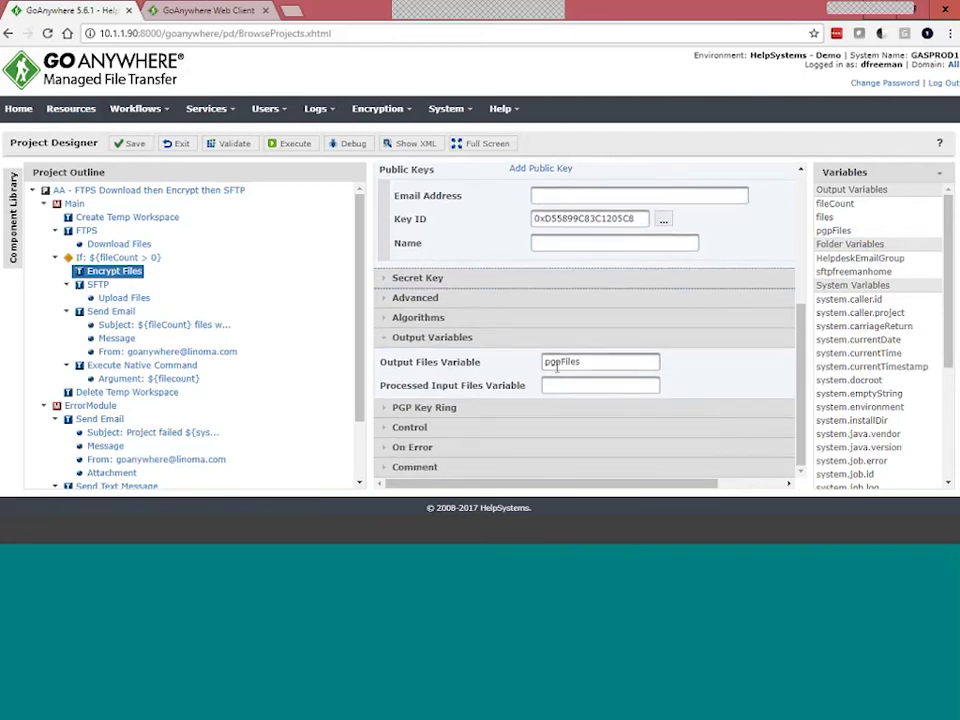
pyautogui.hotkey('ctrl', 'a')
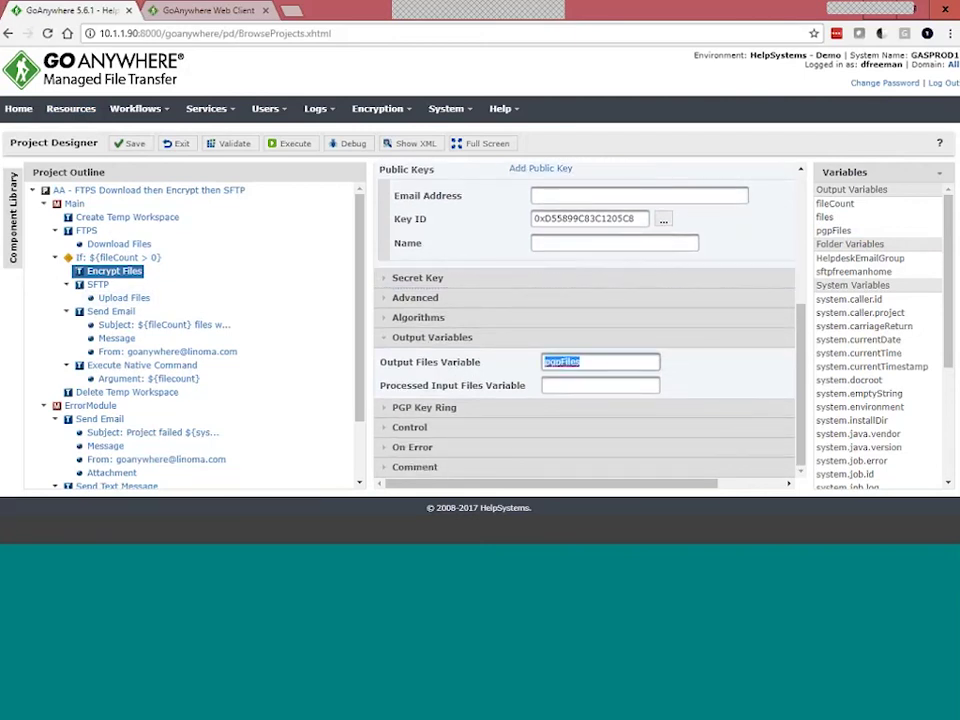
pyautogui.click(97, 284)
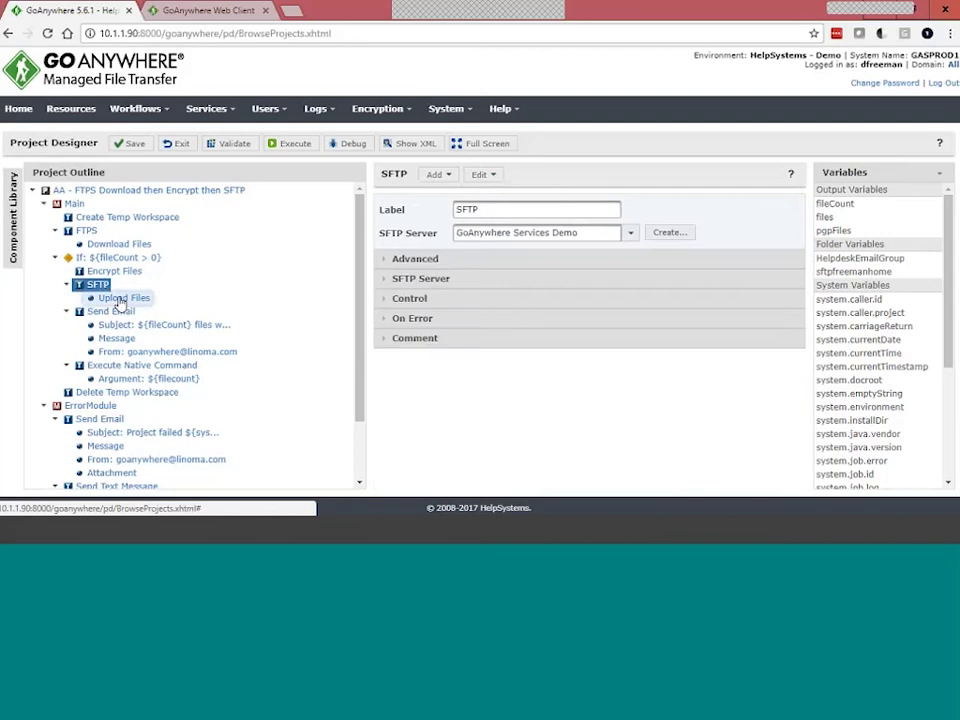
# Step: Check Upload Files sends ${pgpFiles} and the email uses ${fileCount} and ${files}
pyautogui.click(118, 298)
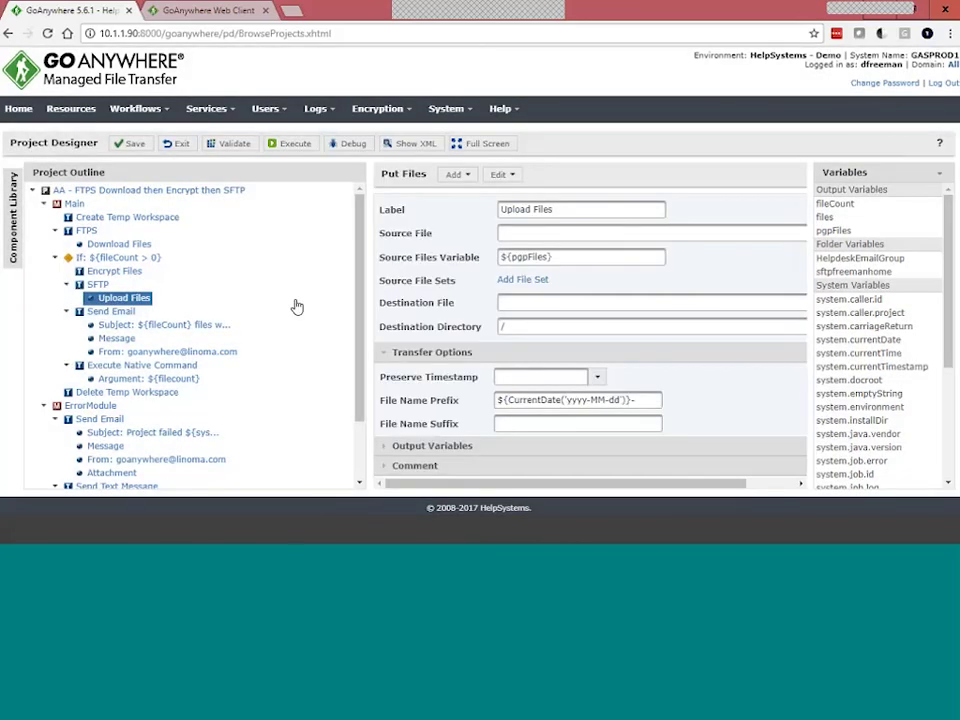
pyautogui.click(580, 257)
pyautogui.hotkey('ctrl', 'a')
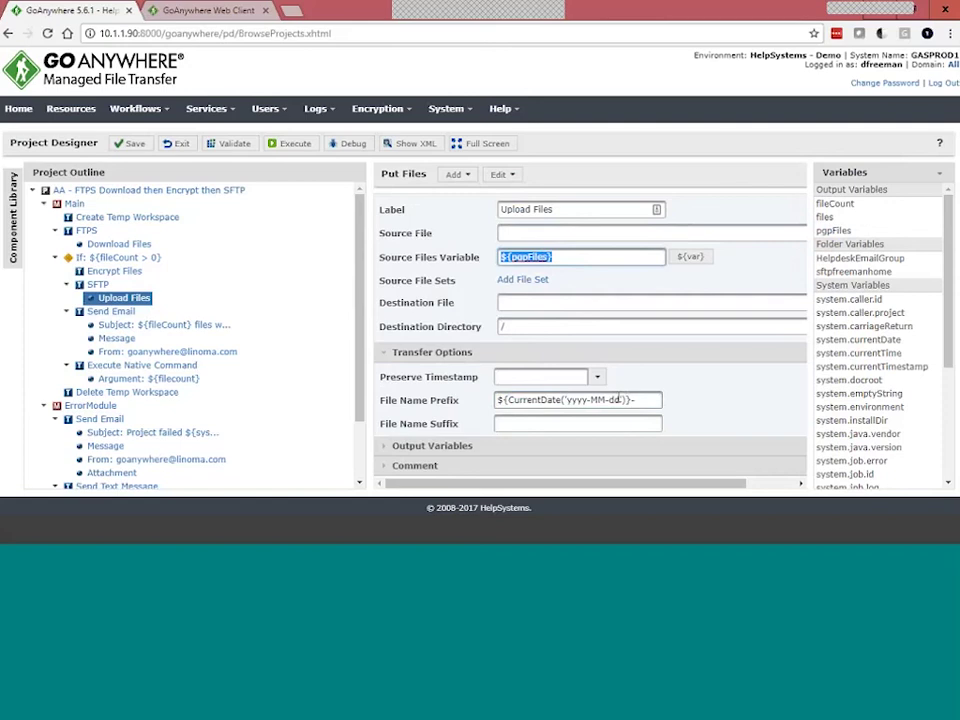
pyautogui.click(118, 311)
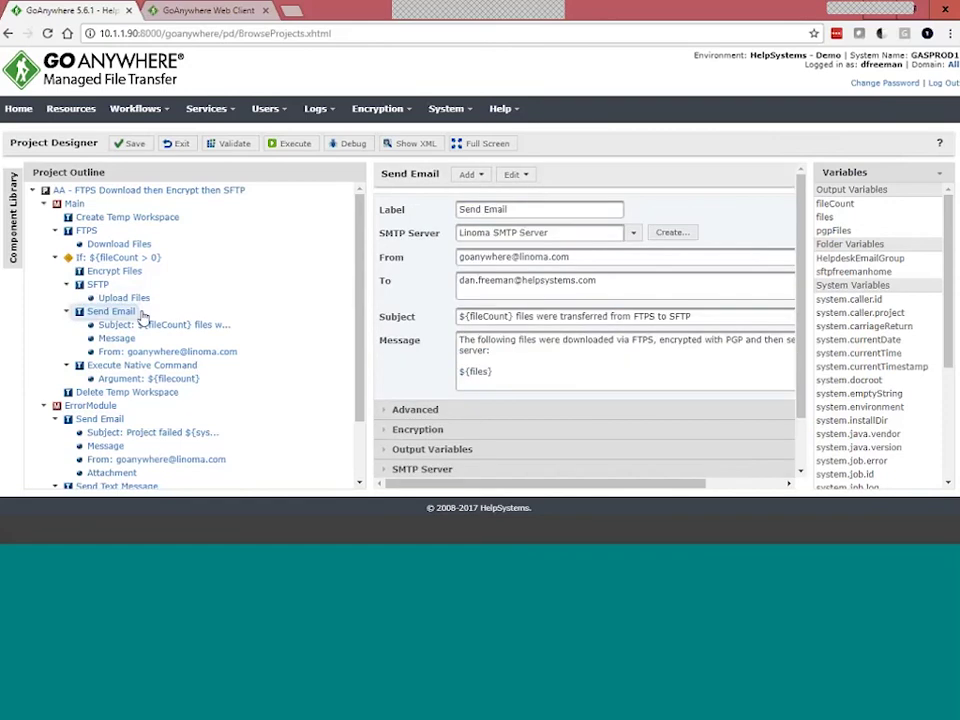
pyautogui.moveTo(511, 316); pyautogui.dragTo(458, 316)
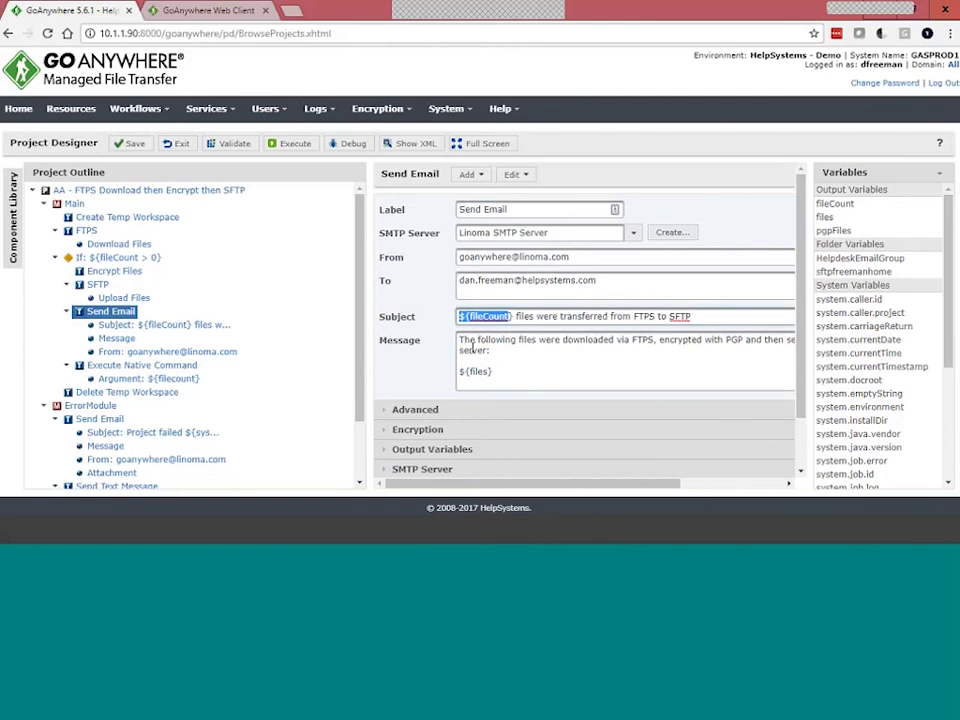
pyautogui.click(494, 372)
pyautogui.moveTo(494, 372); pyautogui.dragTo(459, 372)
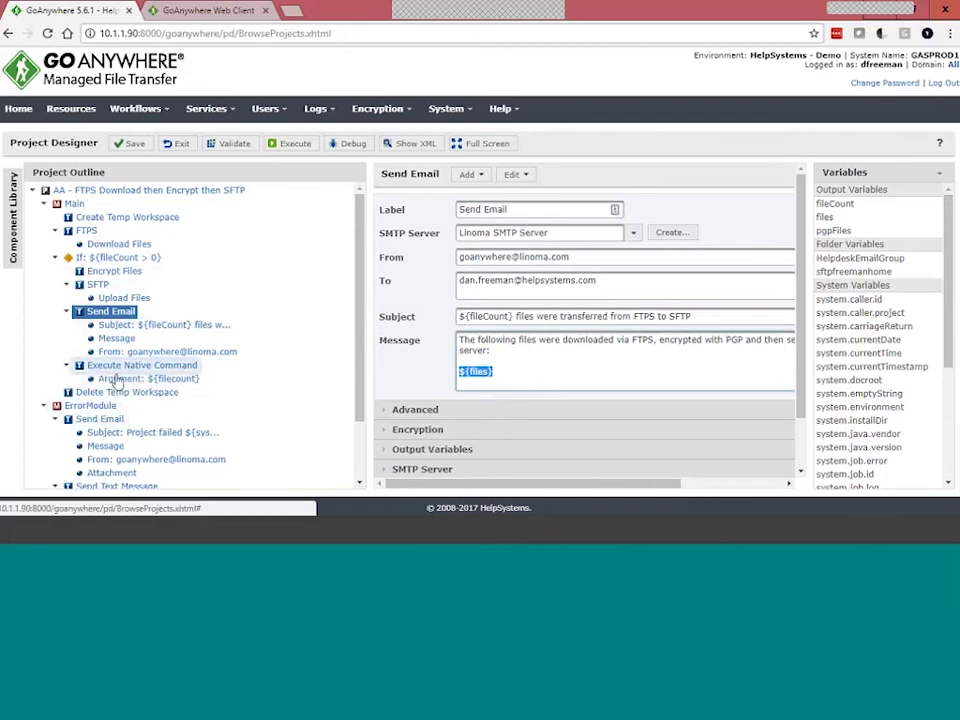
# Step: Execute the project from the Project Designer toolbar
pyautogui.scroll(-3, 116, 381)
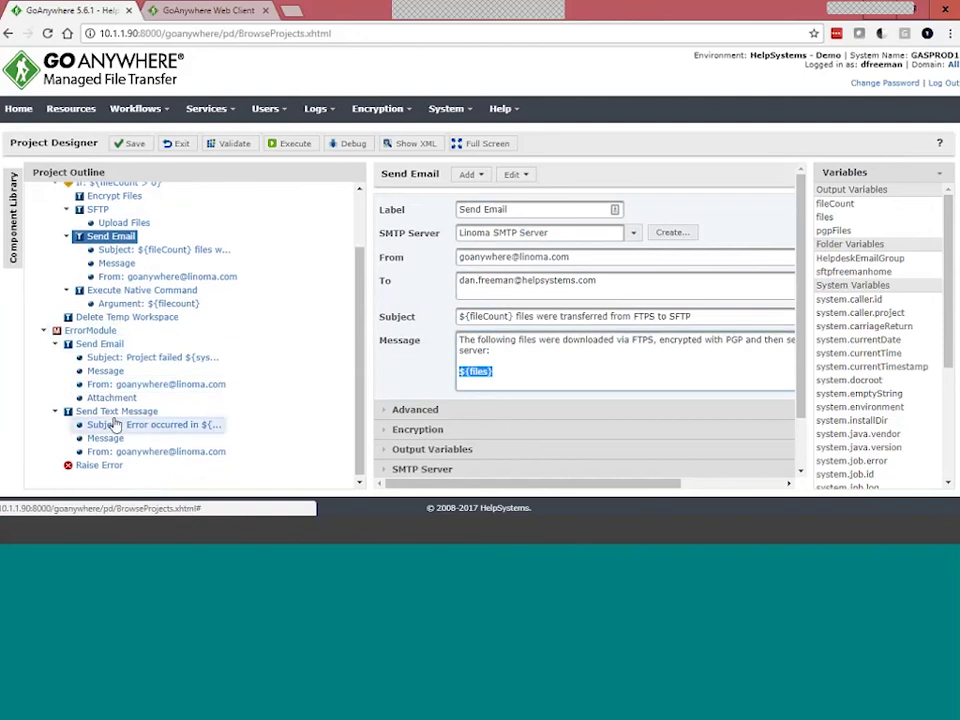
pyautogui.scroll(3, 100, 400)
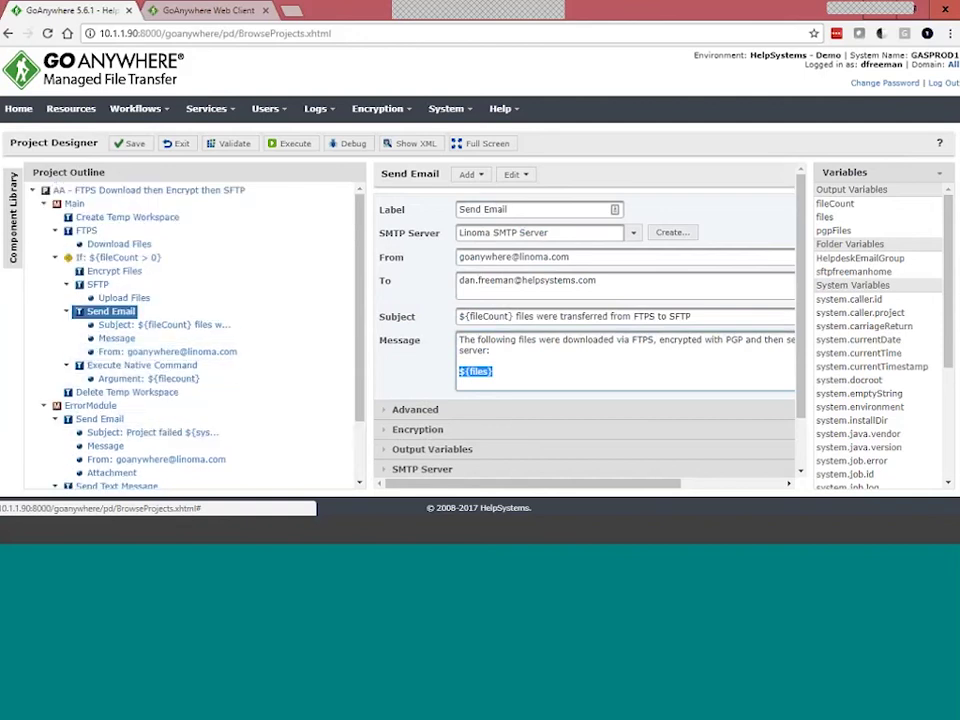
pyautogui.click(289, 143)
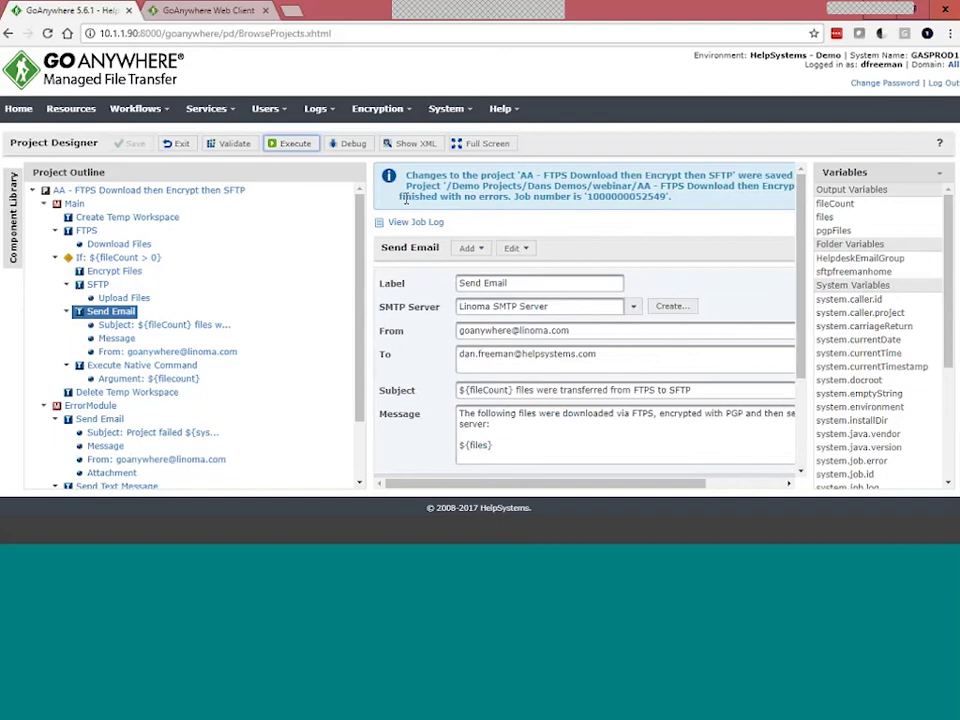
# Step: Open the running job's log and highlight the downloaded files count and encryption lines
pyautogui.click(398, 221)
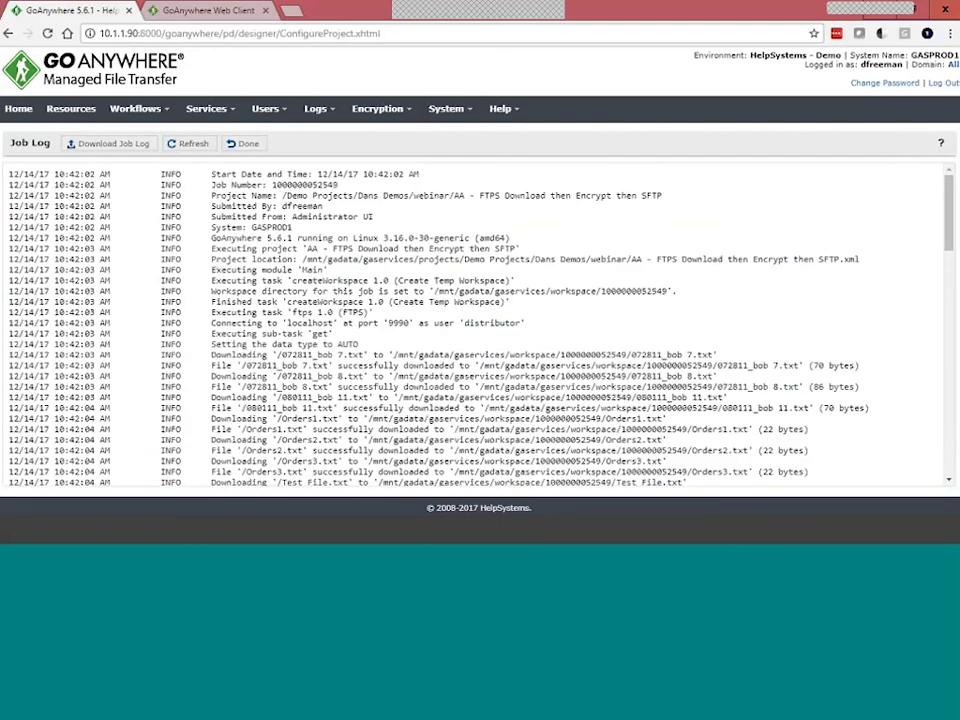
pyautogui.scroll(-4, 217, 338)
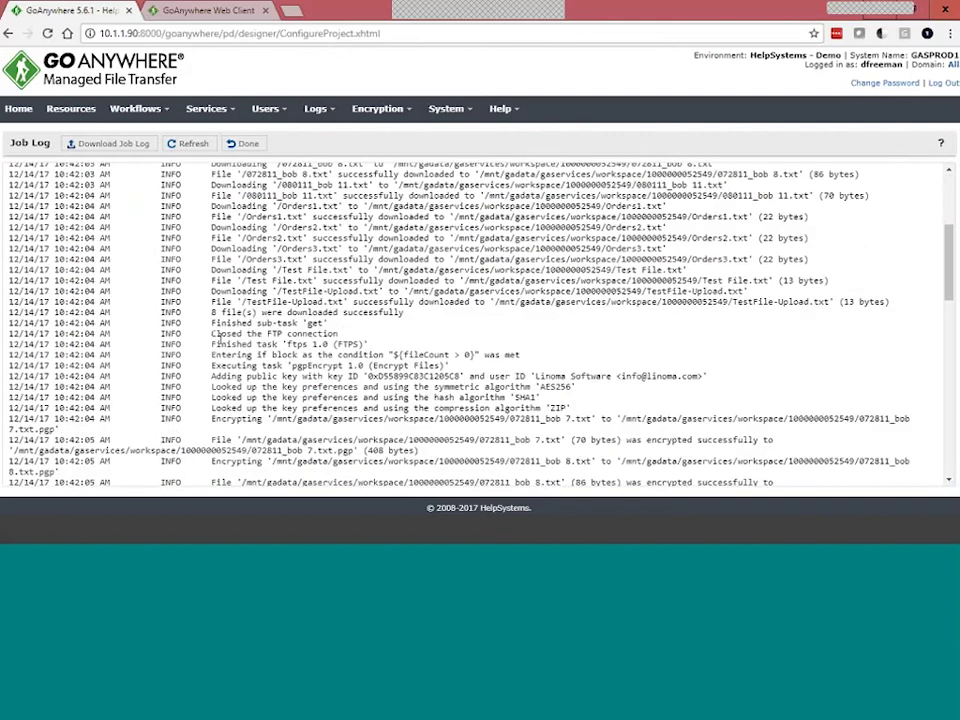
pyautogui.moveTo(208, 312); pyautogui.dragTo(244, 312)
pyautogui.moveTo(205, 375); pyautogui.dragTo(368, 362)
# Step: Highlight the files-uploaded-successfully and send email lines further down the log
pyautogui.scroll(-4, 240, 370)
pyautogui.scroll(-4, 232, 362)
pyautogui.scroll(-1, 200, 405)
pyautogui.scroll(-4, 200, 405)
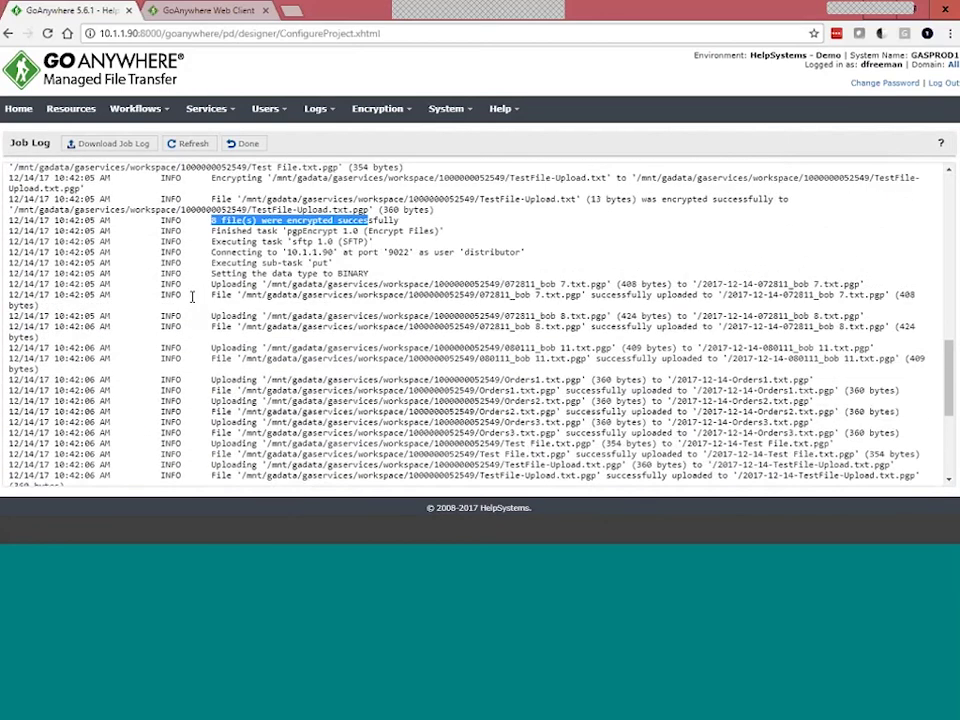
pyautogui.scroll(-4, 226, 375)
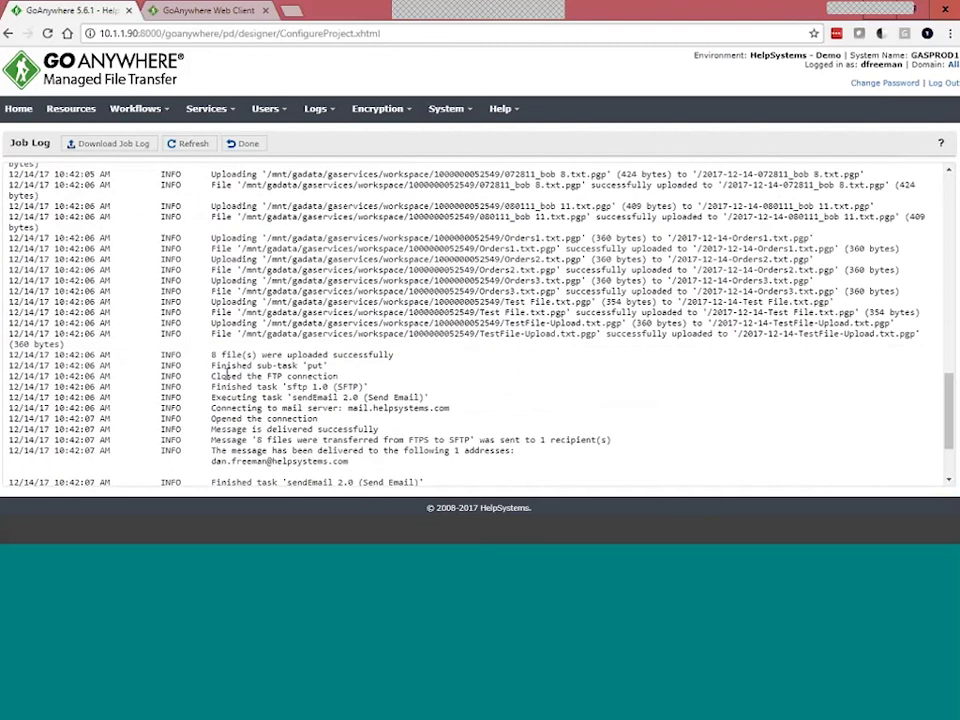
pyautogui.moveTo(207, 355); pyautogui.dragTo(379, 355)
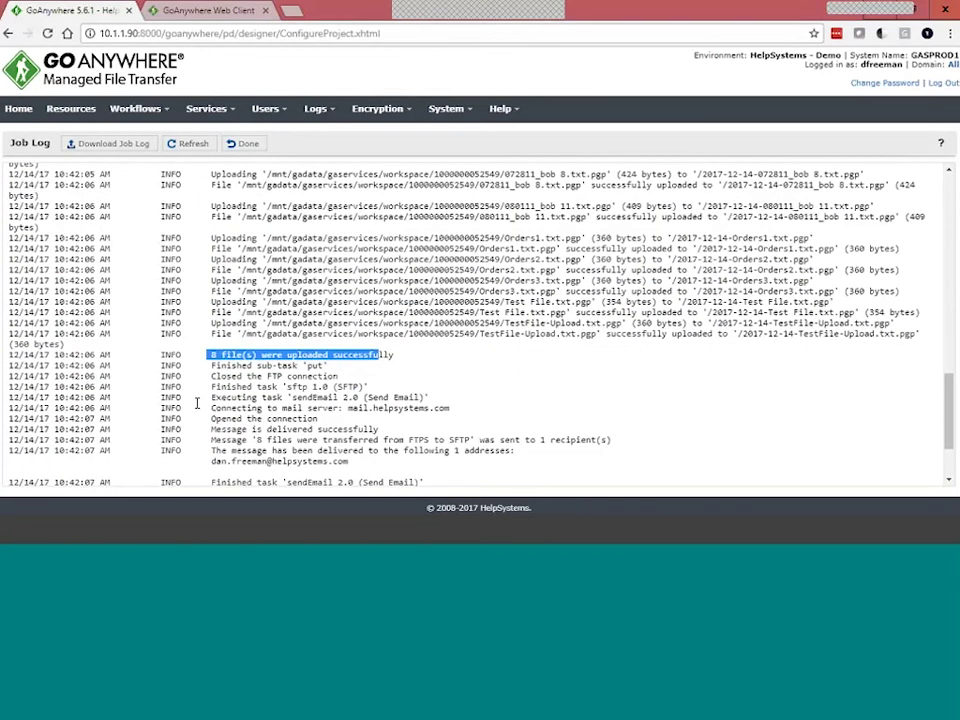
pyautogui.moveTo(246, 398); pyautogui.dragTo(211, 409)
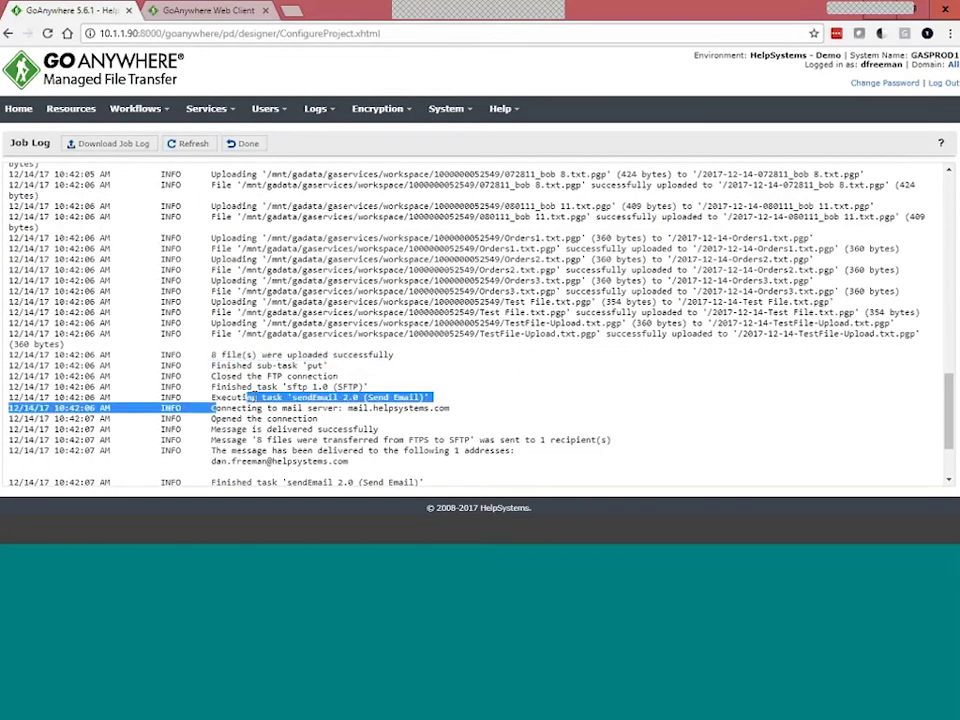
pyautogui.moveTo(318, 397); pyautogui.dragTo(290, 416)
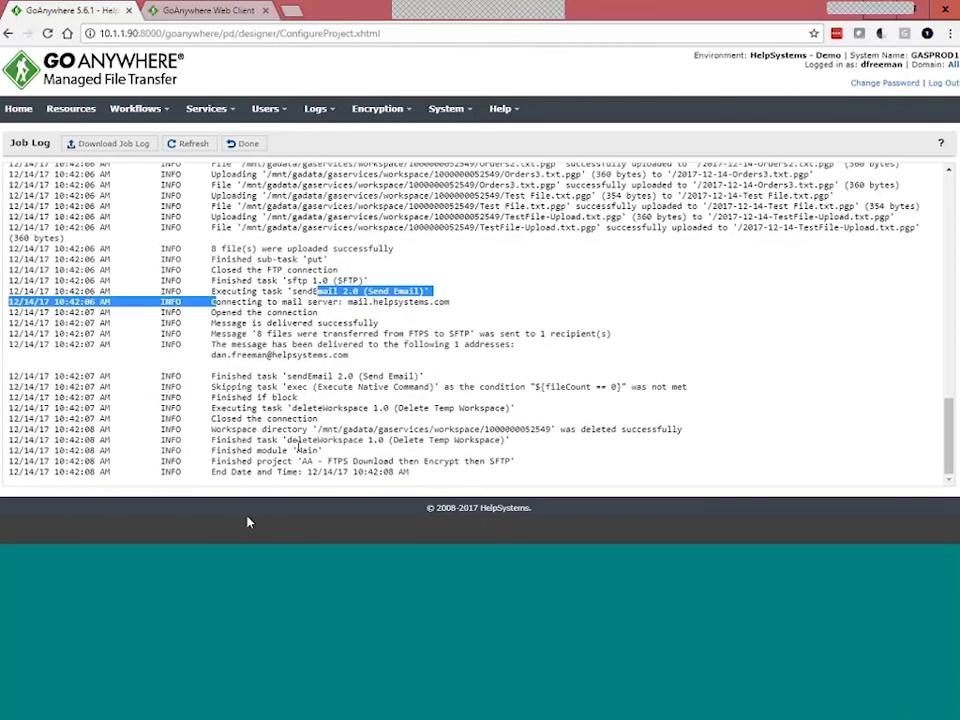
pyautogui.click(248, 522)
# Step: Leave the job log, open A - DB to Excel to PGP and SFTP 2, show minimumsalary
pyautogui.click(242, 143)
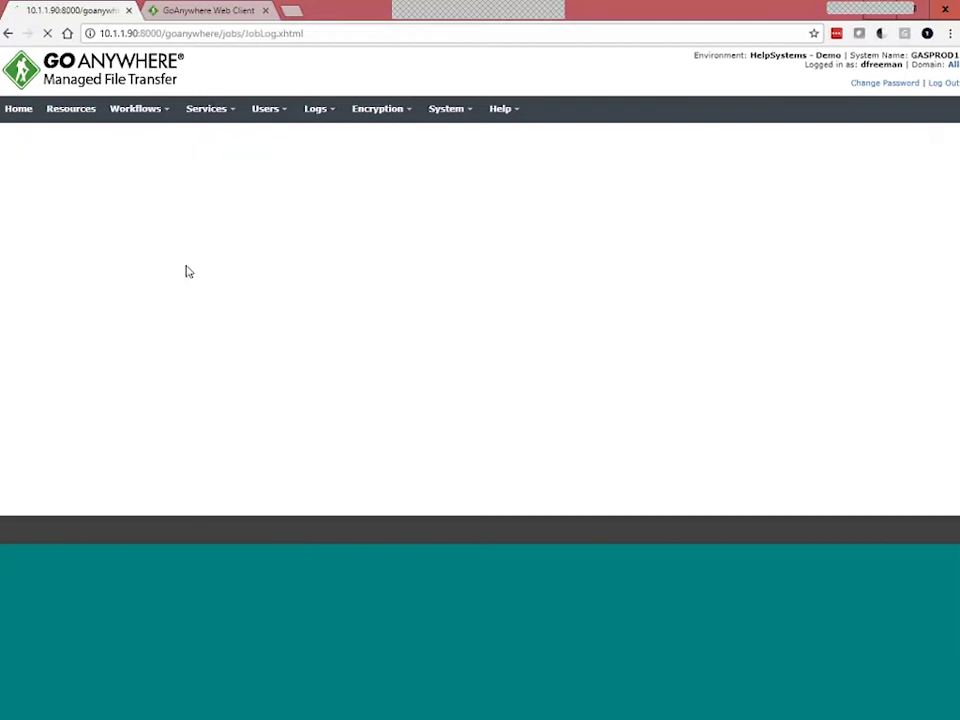
pyautogui.click(176, 143)
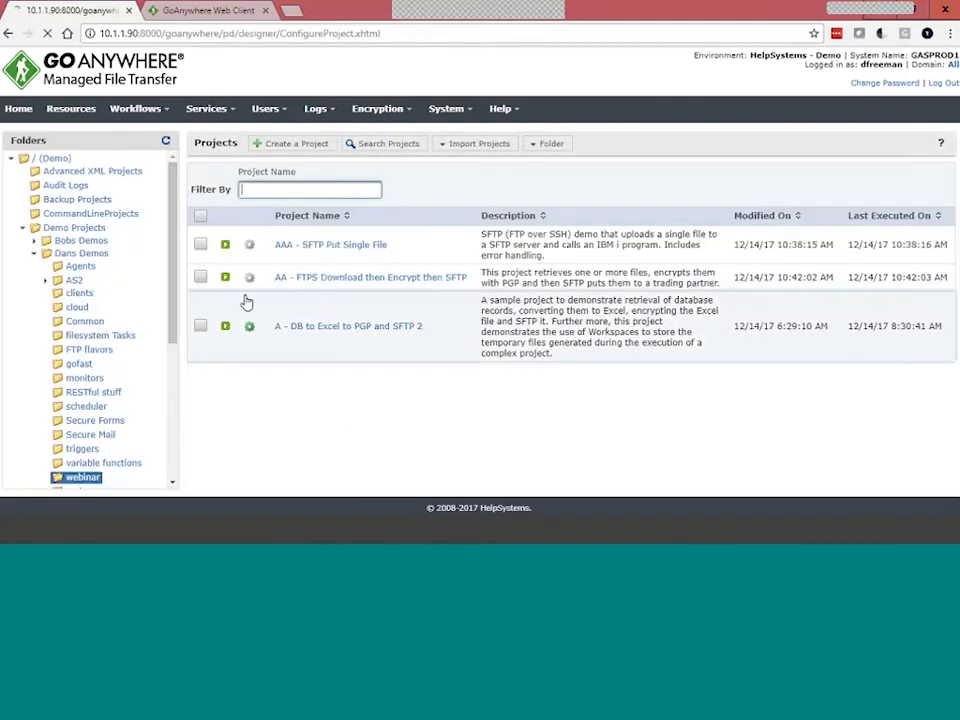
pyautogui.click(314, 338)
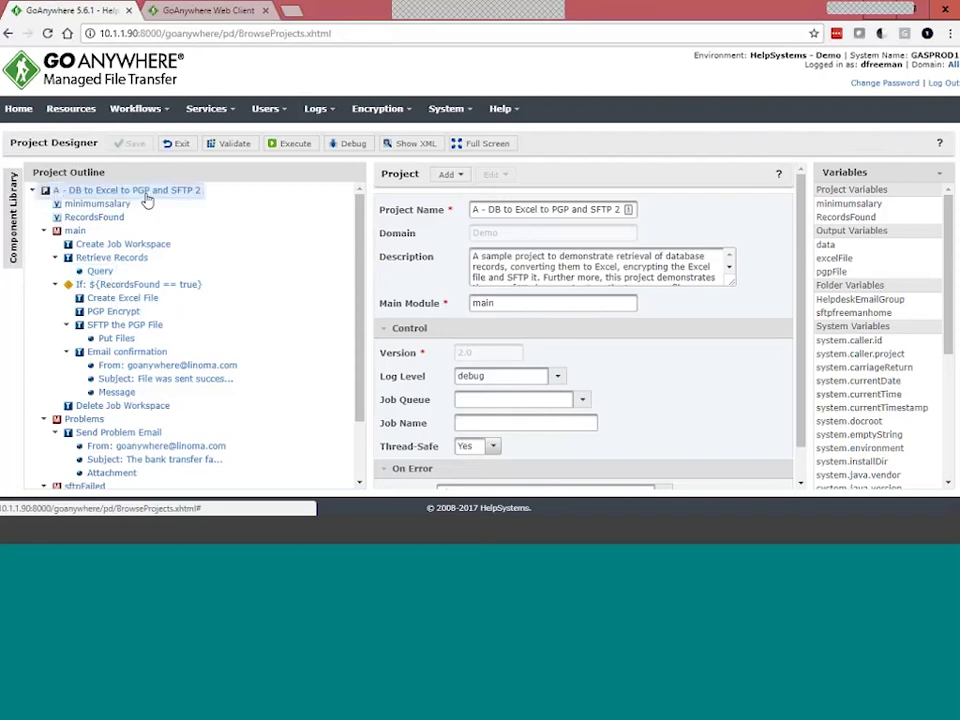
pyautogui.click(100, 204)
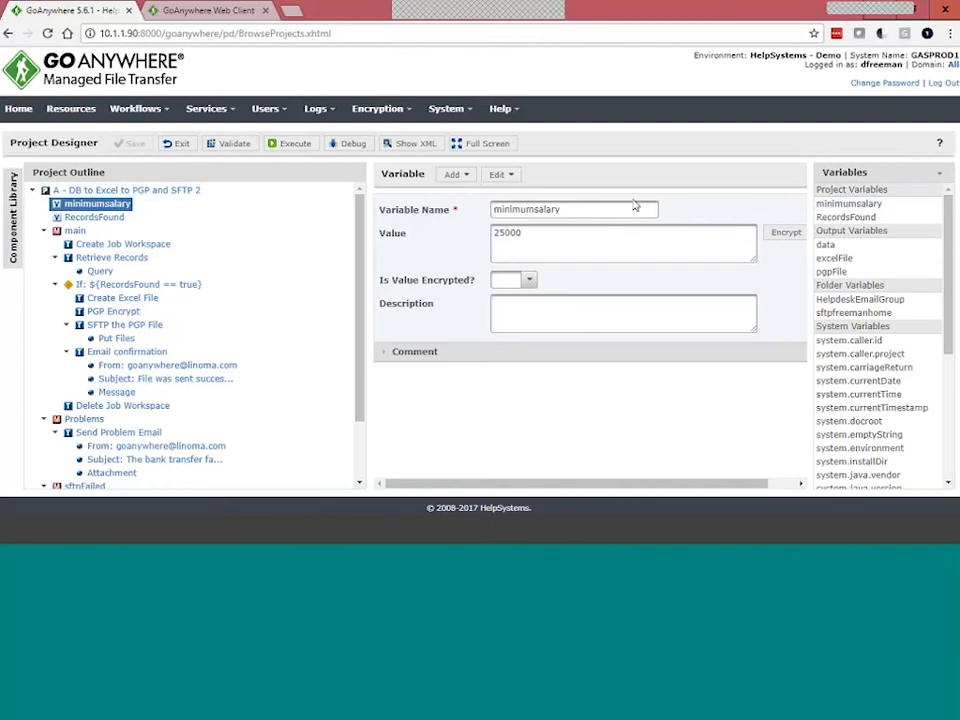
# Step: Check the variables: minimumsalary is 25000 and RecordsFound is true
pyautogui.doubleClick(525, 231)
pyautogui.click(60, 219)
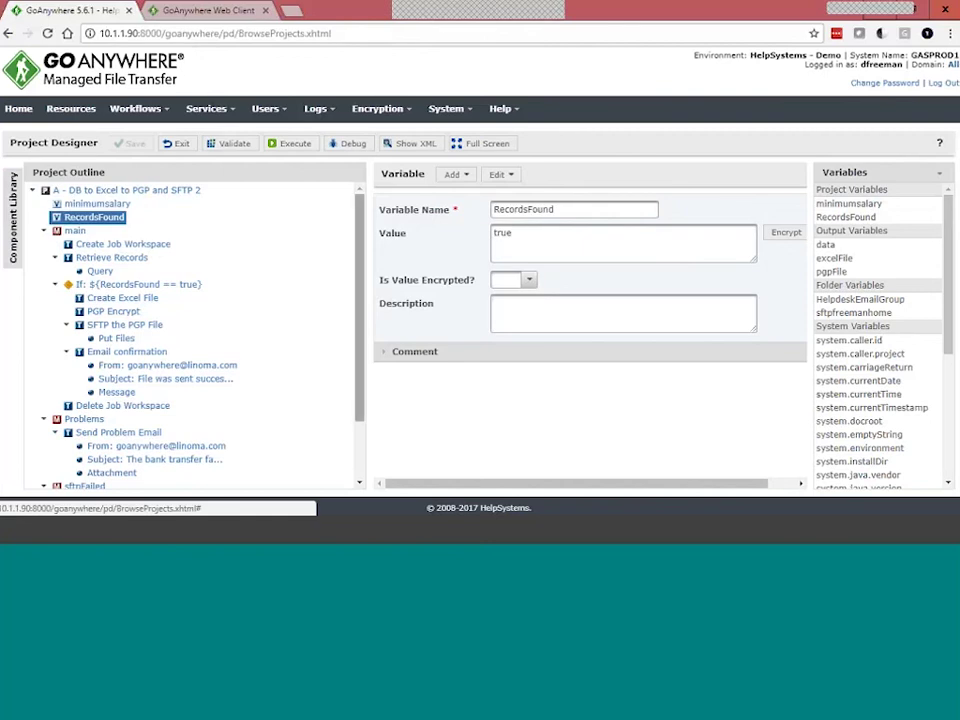
pyautogui.doubleClick(513, 231)
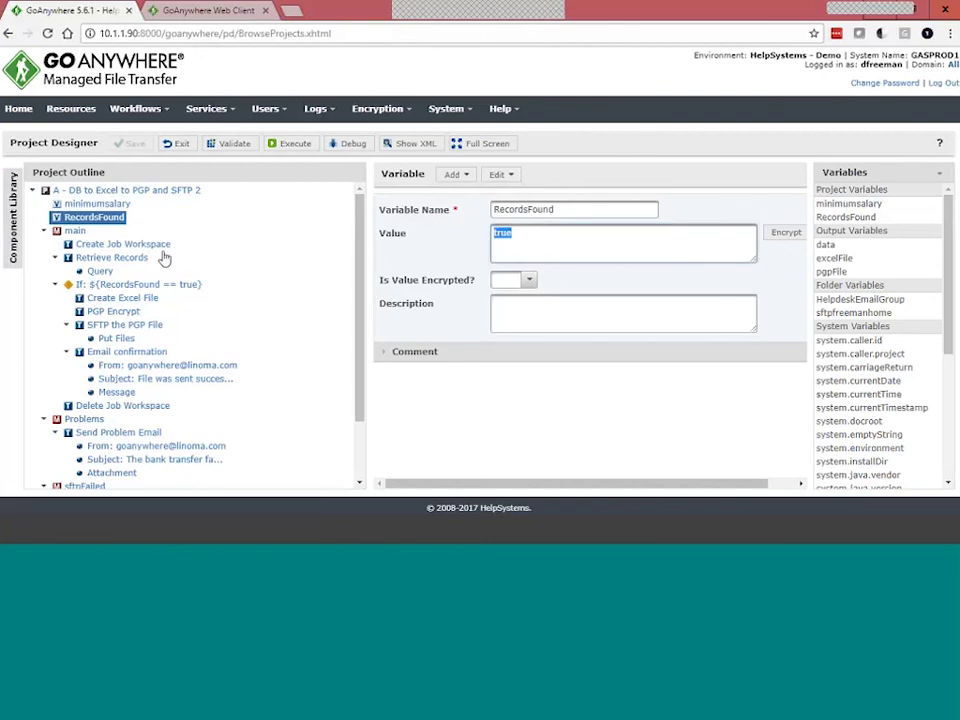
# Step: Review the Retrieve Records query's minimumsalary WHERE filter and its data output variable
pyautogui.click(106, 248)
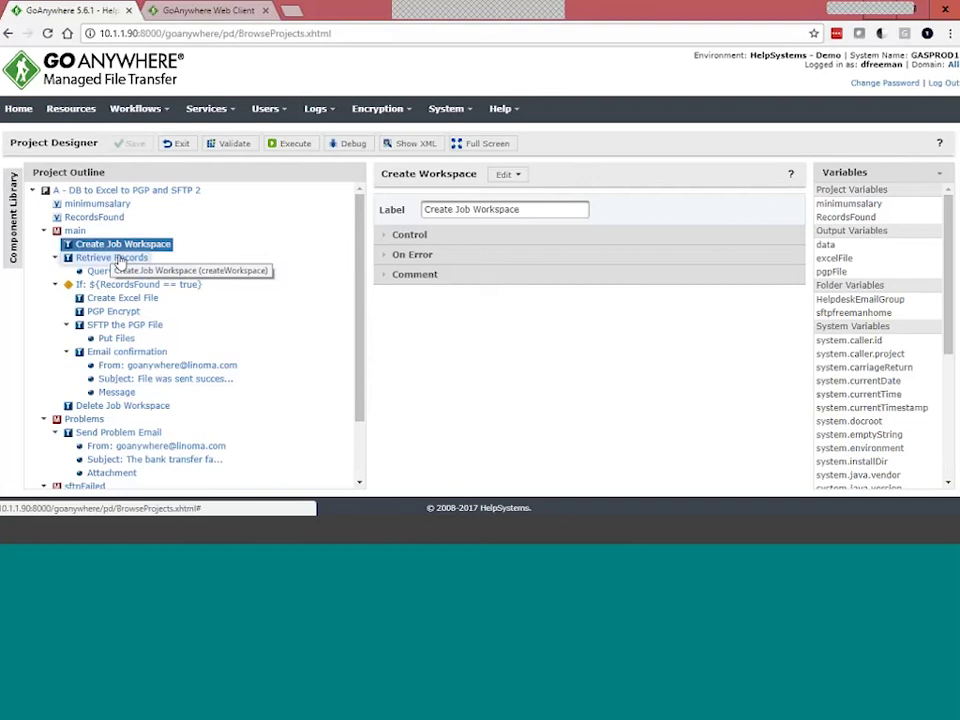
pyautogui.click(112, 258)
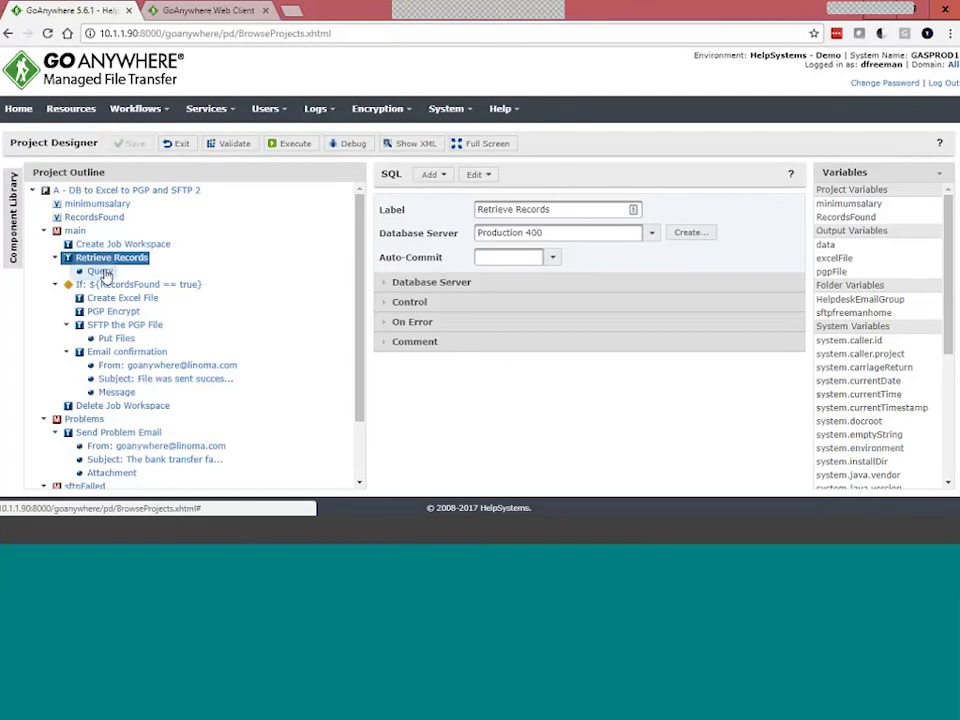
pyautogui.click(99, 271)
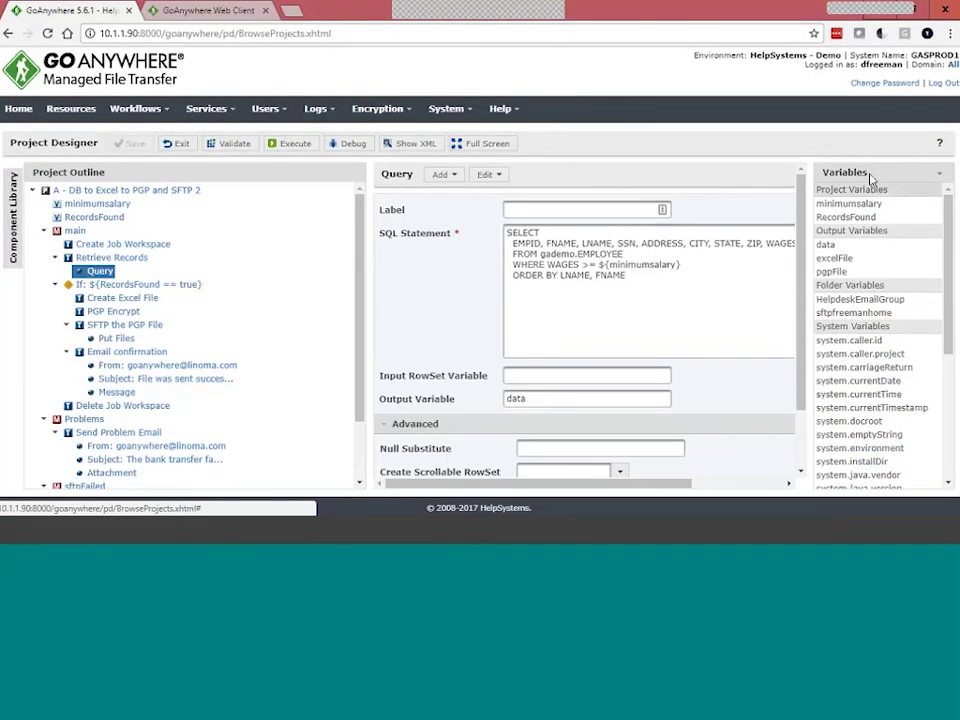
pyautogui.click(939, 172)
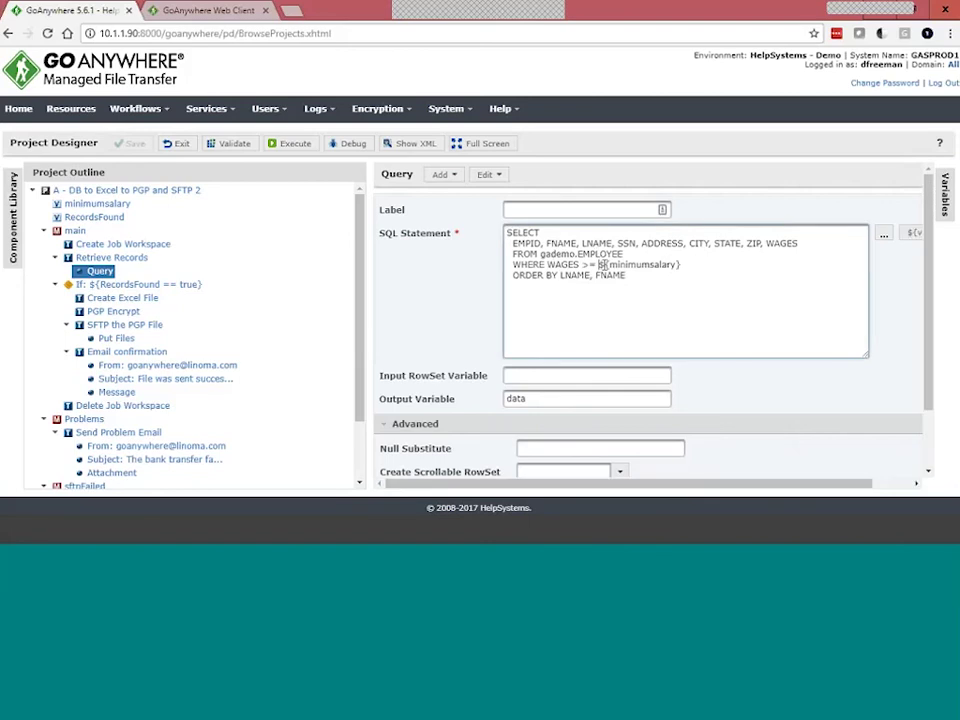
pyautogui.moveTo(600, 265); pyautogui.dragTo(693, 264)
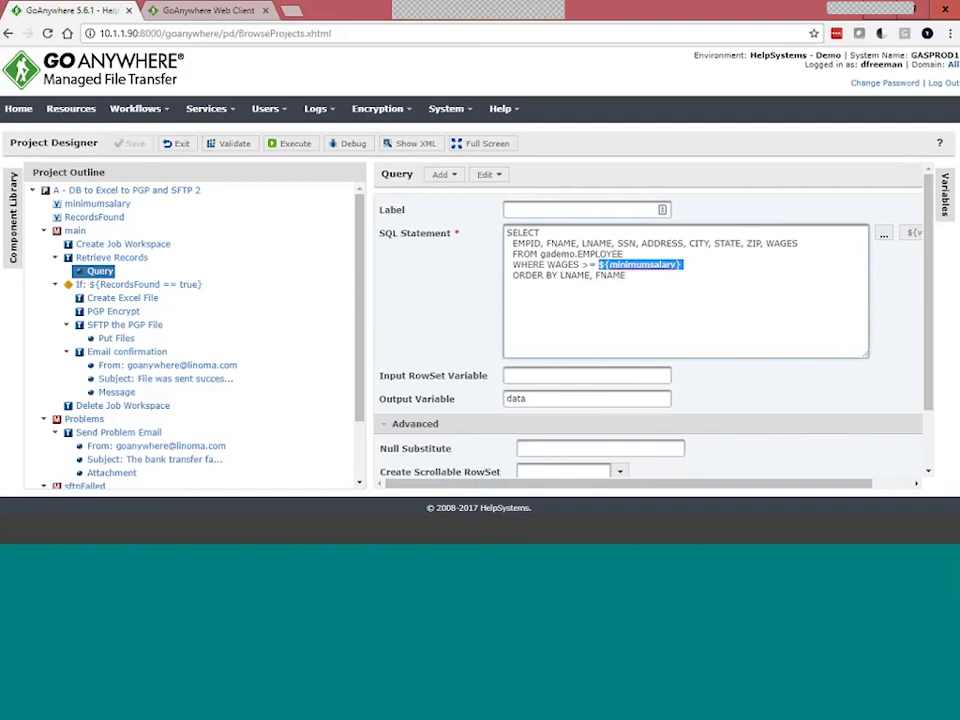
pyautogui.moveTo(527, 399); pyautogui.dragTo(520, 400)
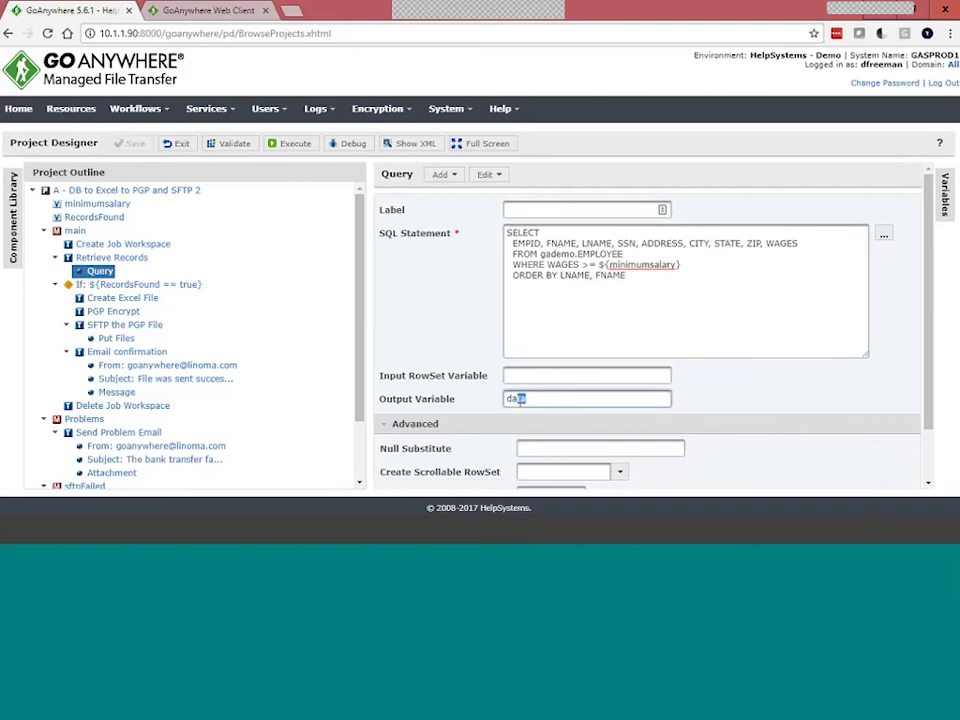
# Step: Review the If RecordsFound == true condition and Create Excel File's data rowset and Employees sheet
pyautogui.click(132, 284)
pyautogui.moveTo(566, 232); pyautogui.dragTo(474, 249)
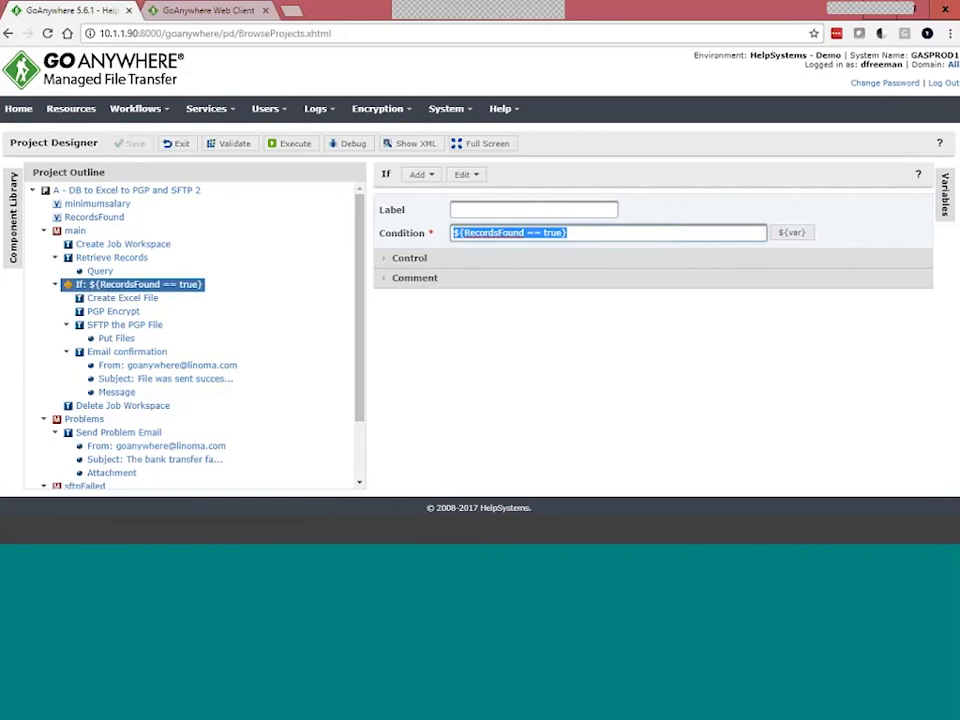
pyautogui.click(120, 298)
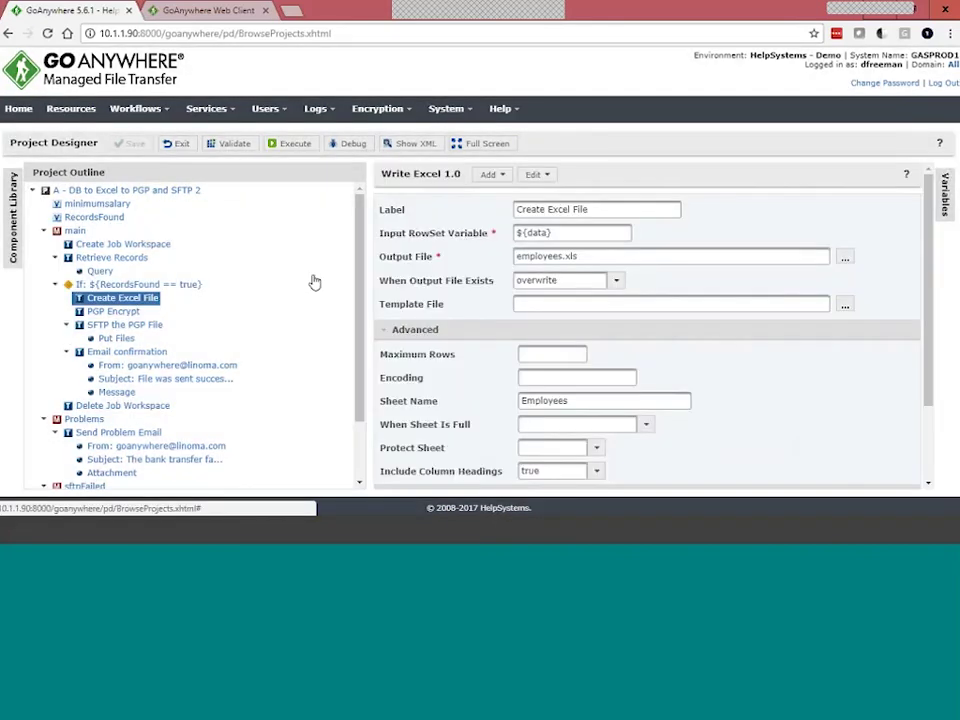
pyautogui.moveTo(560, 232); pyautogui.dragTo(474, 257)
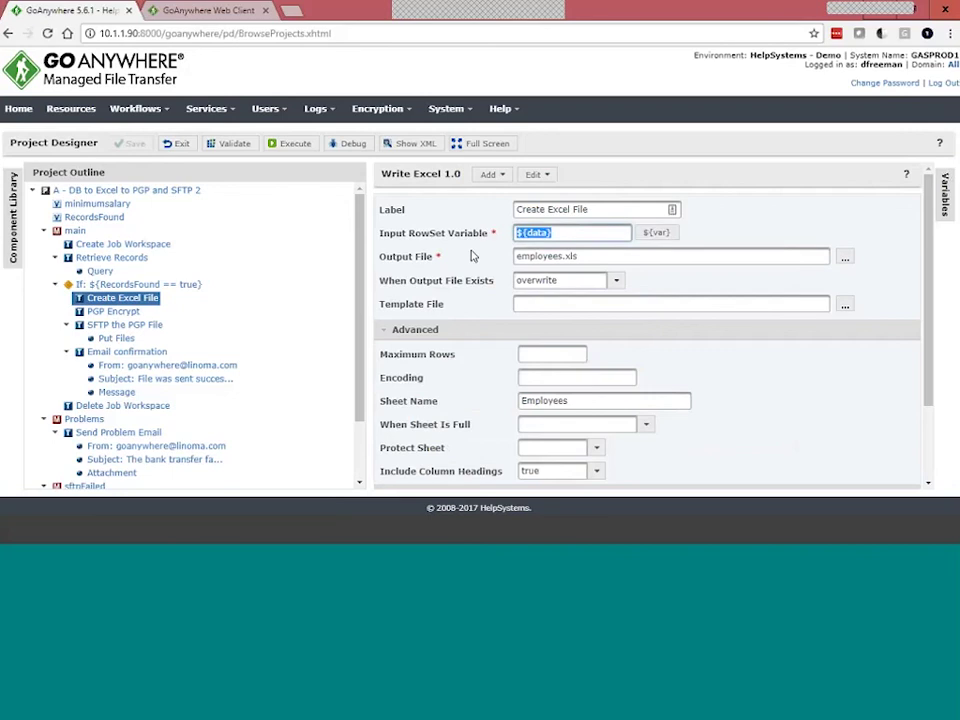
pyautogui.moveTo(580, 256); pyautogui.dragTo(510, 257)
pyautogui.scroll(-2, 541, 348)
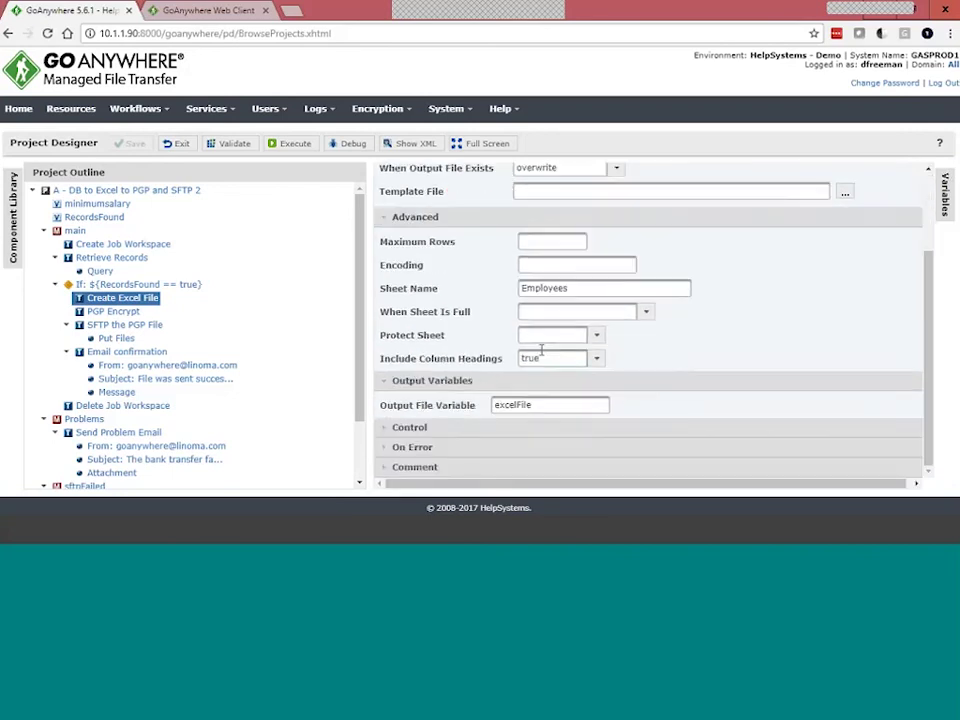
pyautogui.scroll(1, 541, 350)
pyautogui.doubleClick(545, 300)
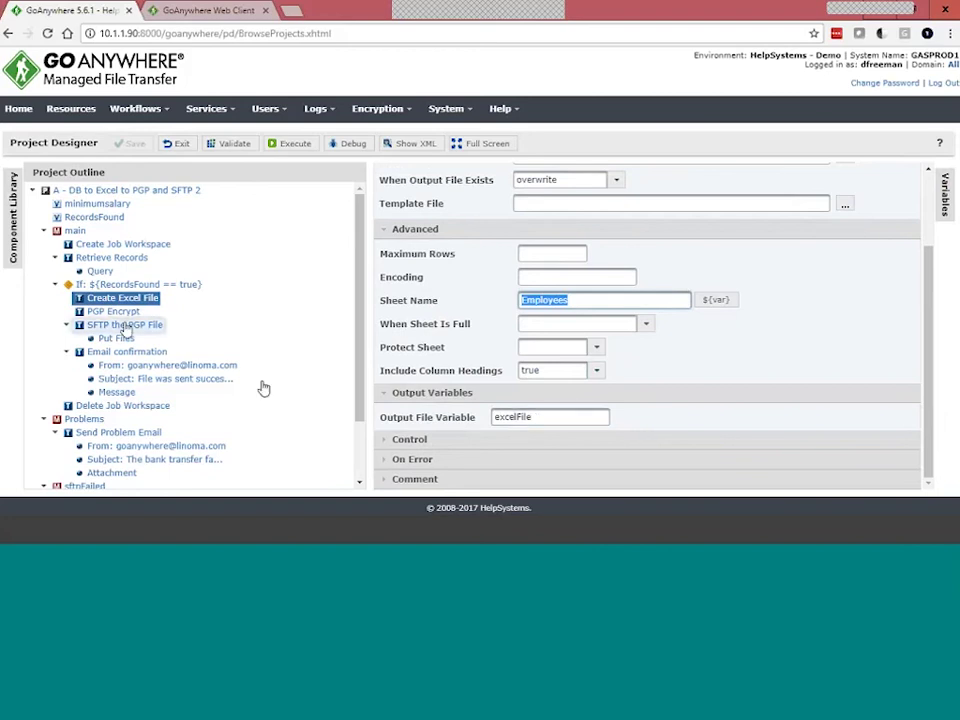
# Step: Review the PGP Encrypt task's encrypted output file and pgpFile output variable
pyautogui.click(113, 311)
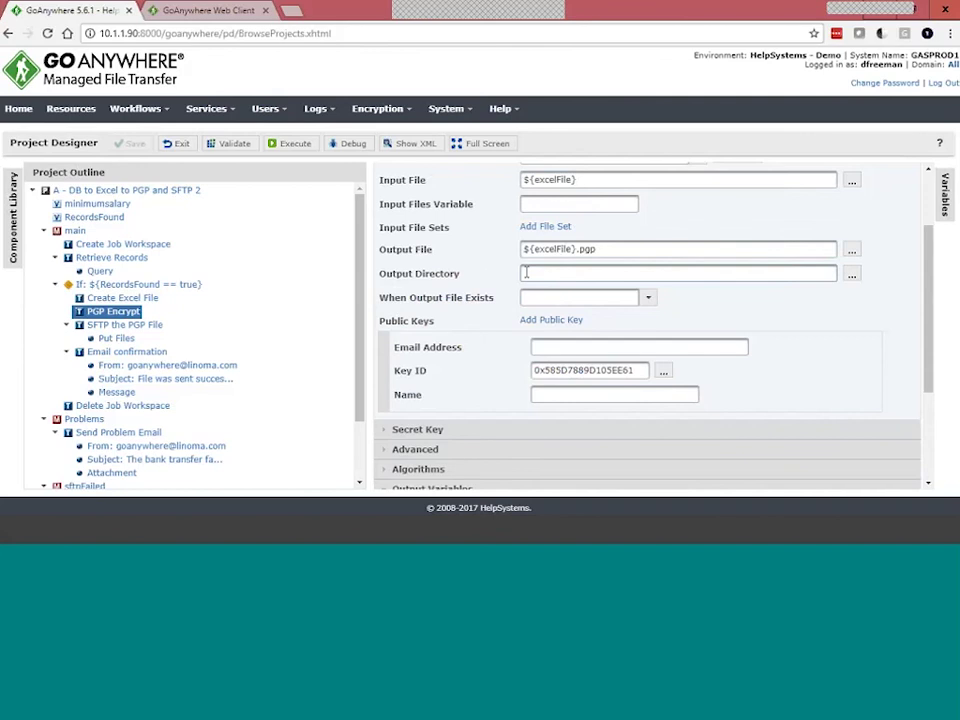
pyautogui.click(513, 249)
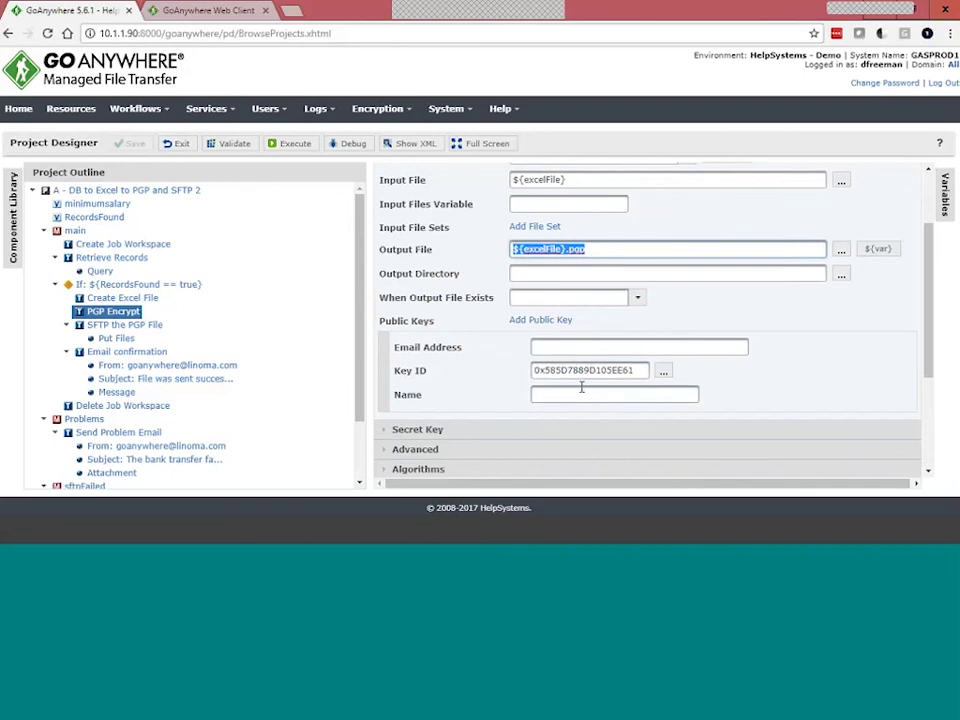
pyautogui.scroll(-3, 476, 377)
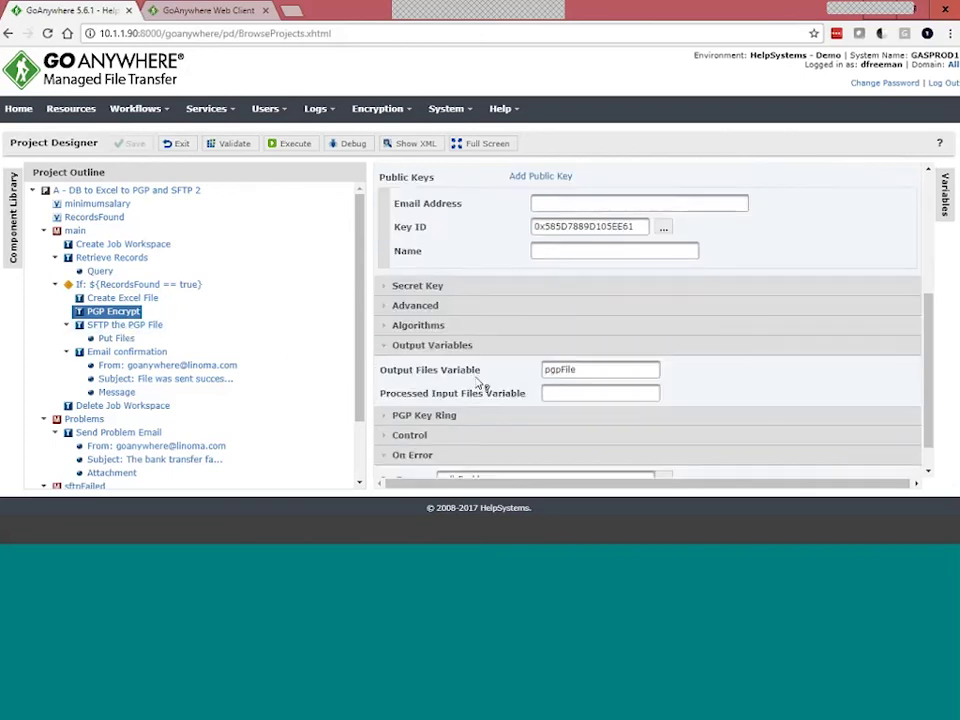
pyautogui.moveTo(591, 346); pyautogui.dragTo(522, 340)
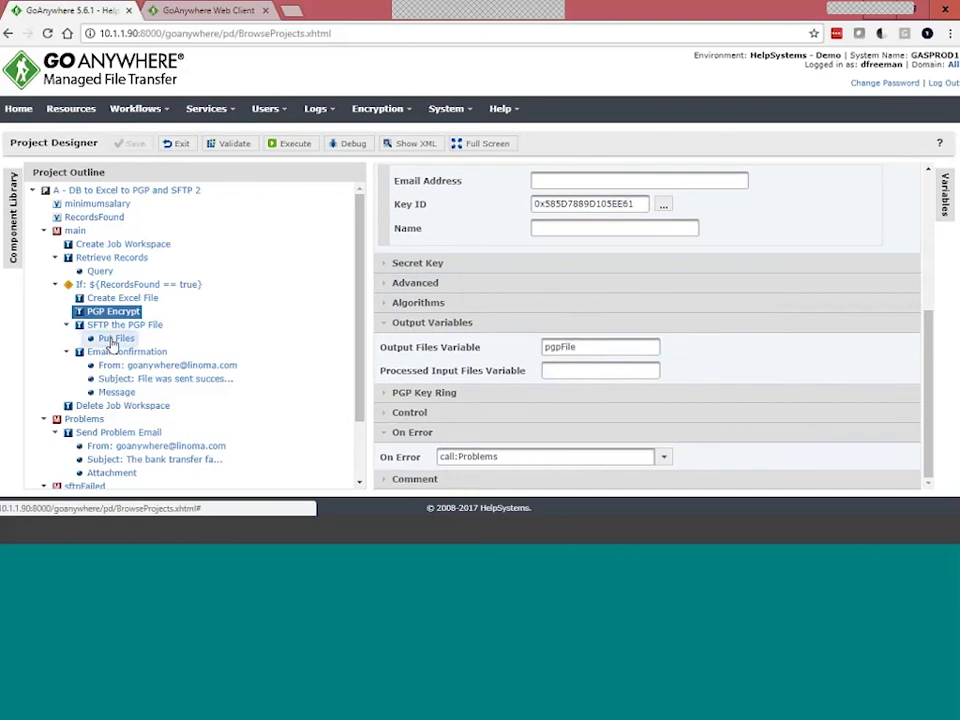
# Step: Confirm Put Files sends ${pgpFile} as its source files to /RootD
pyautogui.click(114, 338)
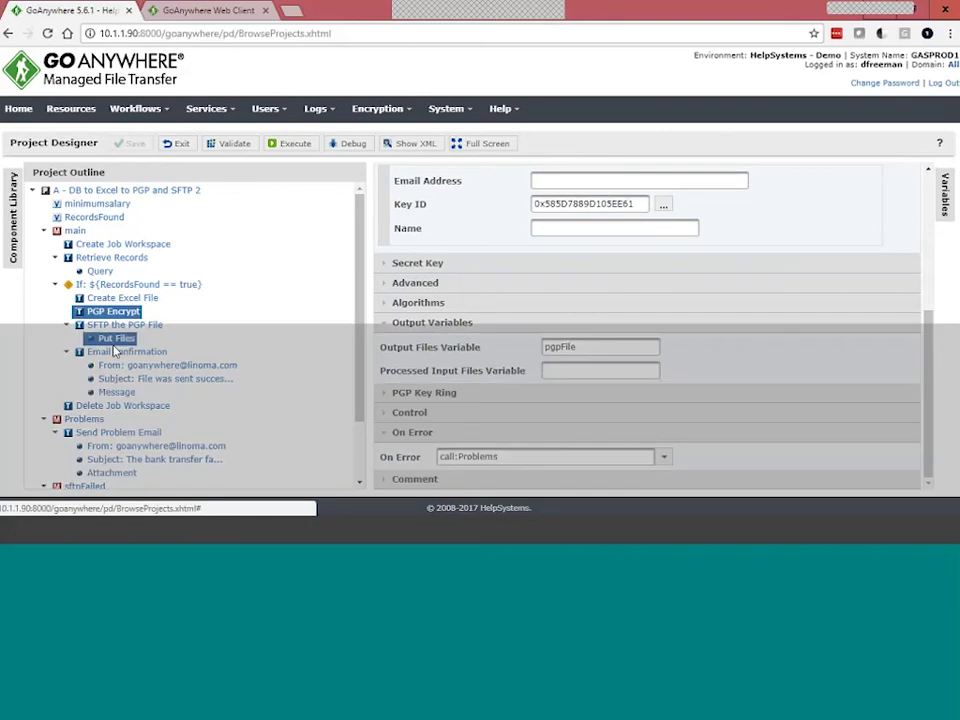
pyautogui.tripleClick(545, 257)
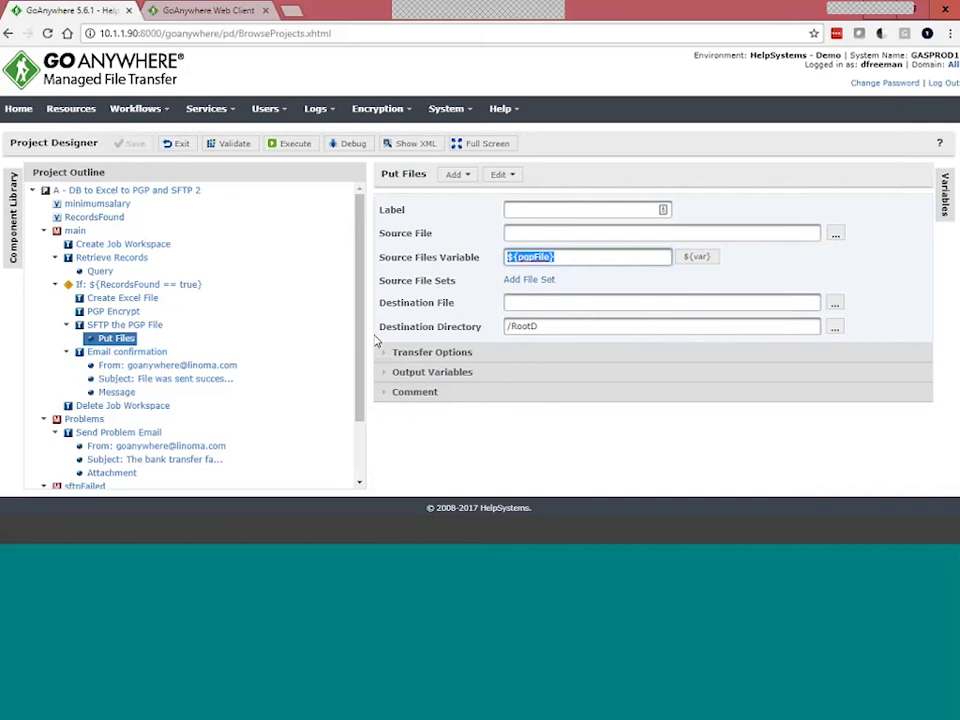
pyautogui.moveTo(116, 338); pyautogui.dragTo(118, 408)
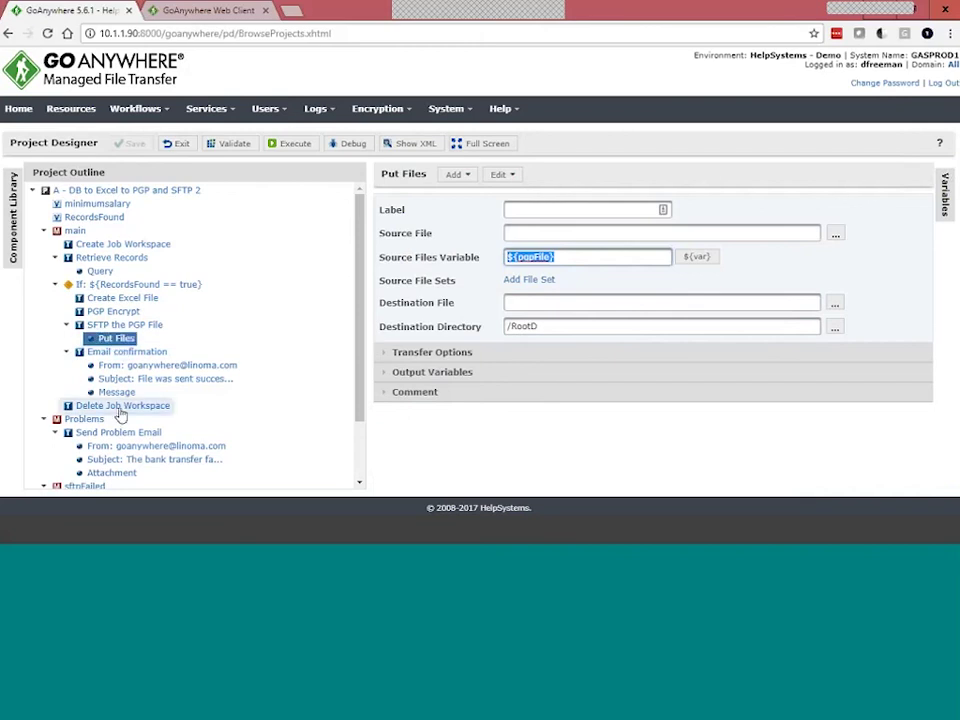
pyautogui.scroll(-1, 116, 399)
pyautogui.scroll(-1, 116, 399)
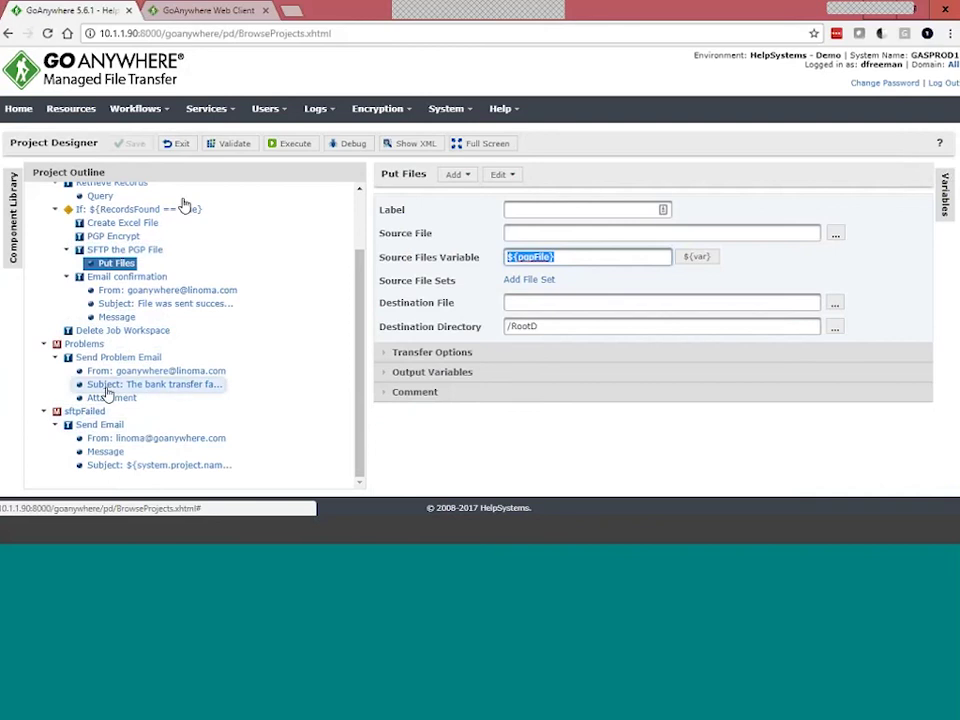
# Step: Execute the project, check the job log's 25000 threshold, then exit to Projects
pyautogui.click(294, 146)
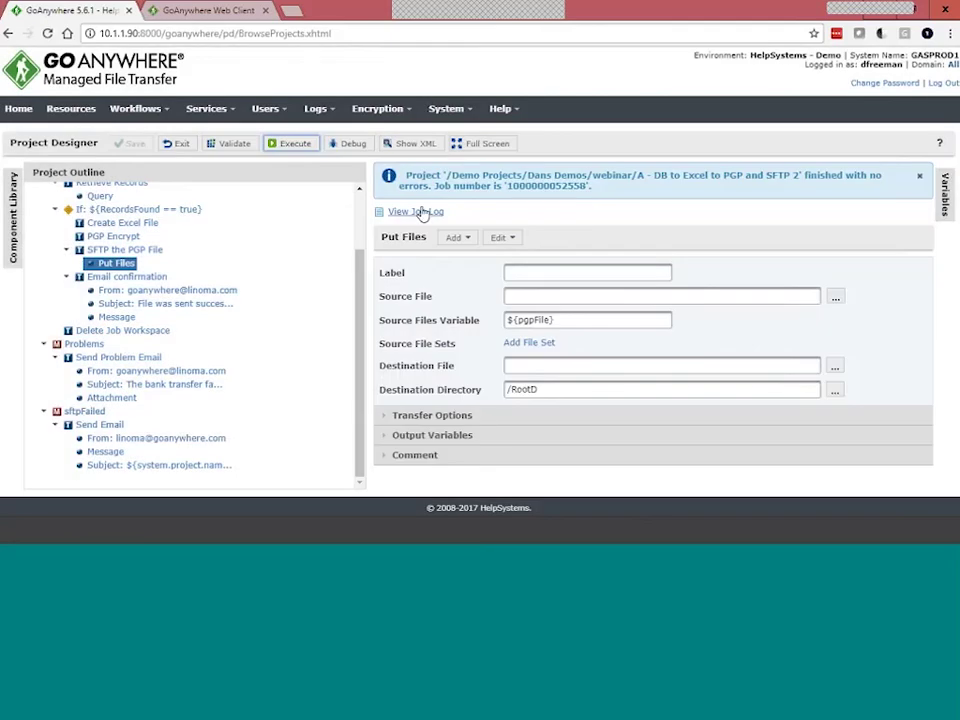
pyautogui.click(421, 212)
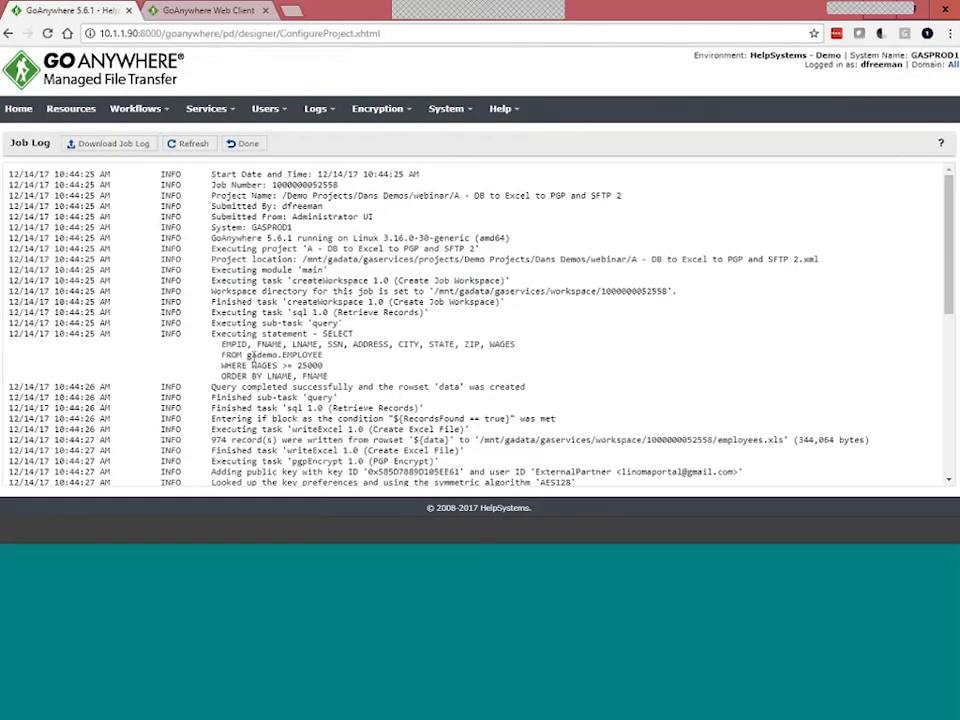
pyautogui.doubleClick(310, 365)
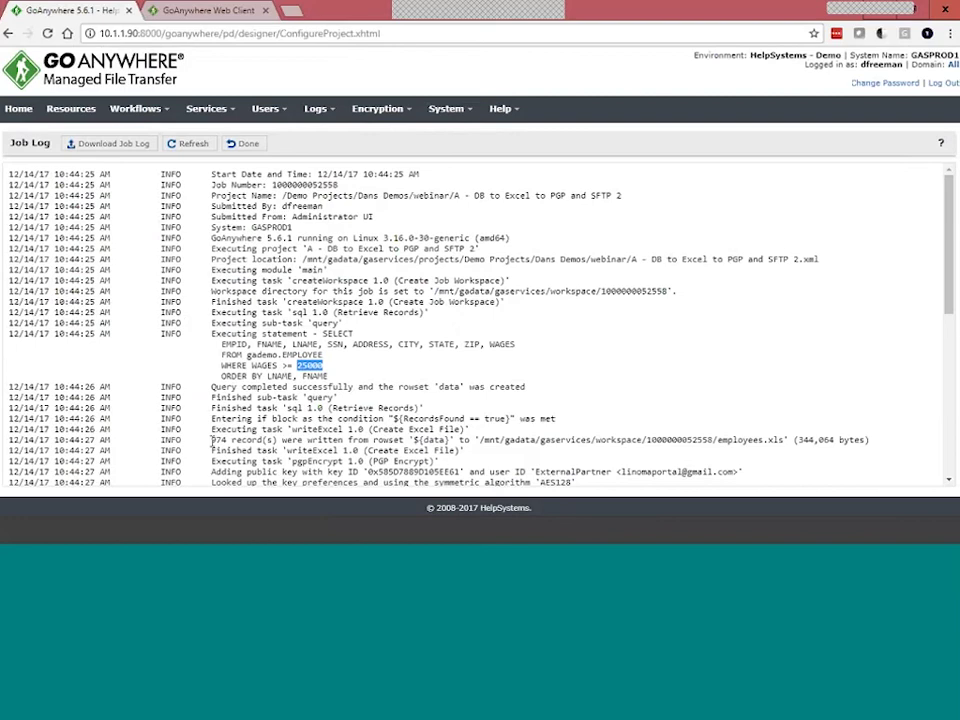
pyautogui.click(248, 144)
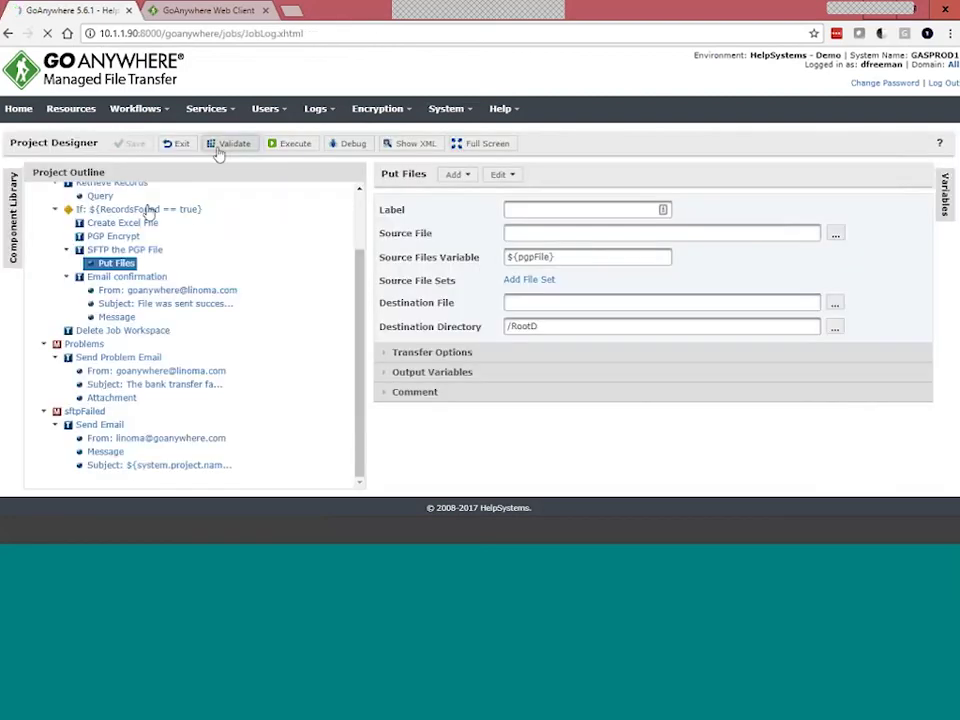
pyautogui.click(180, 144)
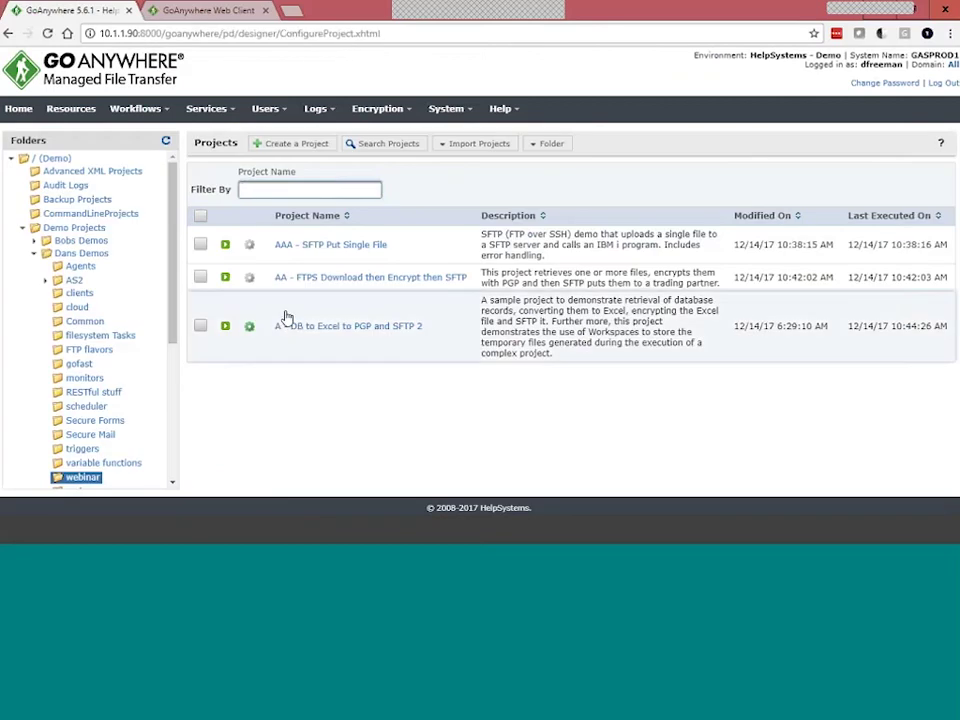
# Step: Execute the DB to Excel project with minimumsalary overridden to 78000
pyautogui.click(251, 328)
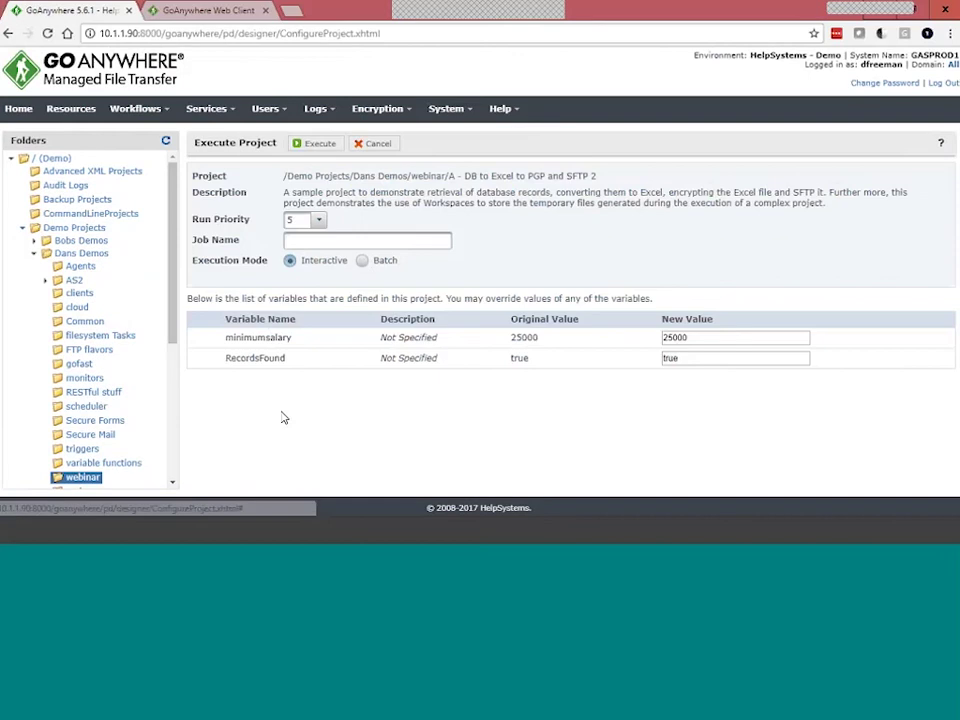
pyautogui.doubleClick(680, 338)
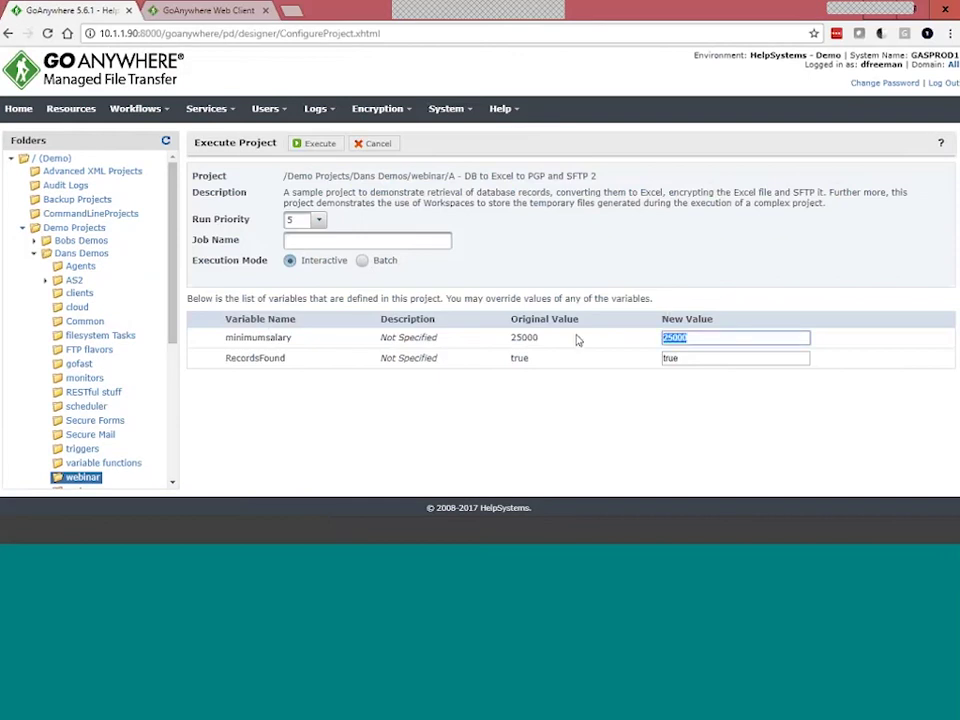
pyautogui.write('7')
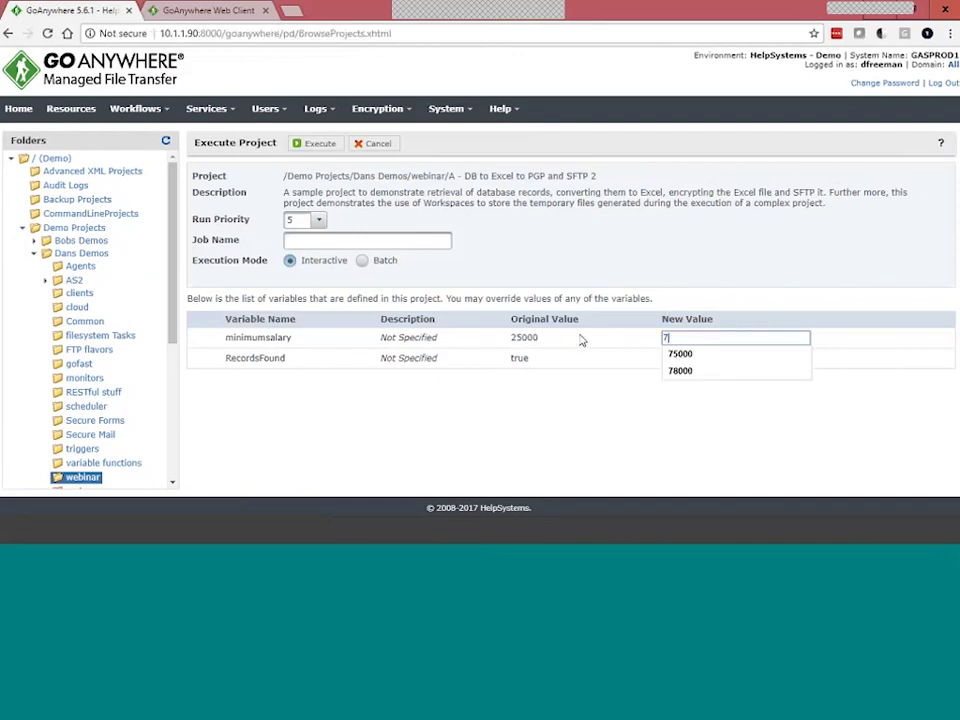
pyautogui.write('8000')
pyautogui.click(680, 354)
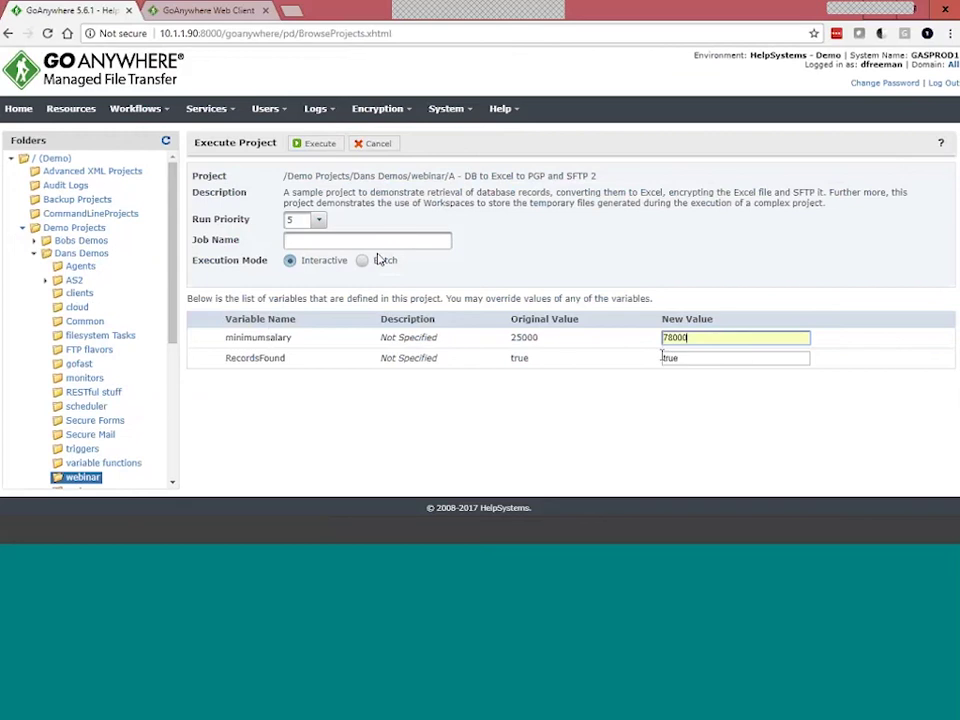
pyautogui.click(311, 146)
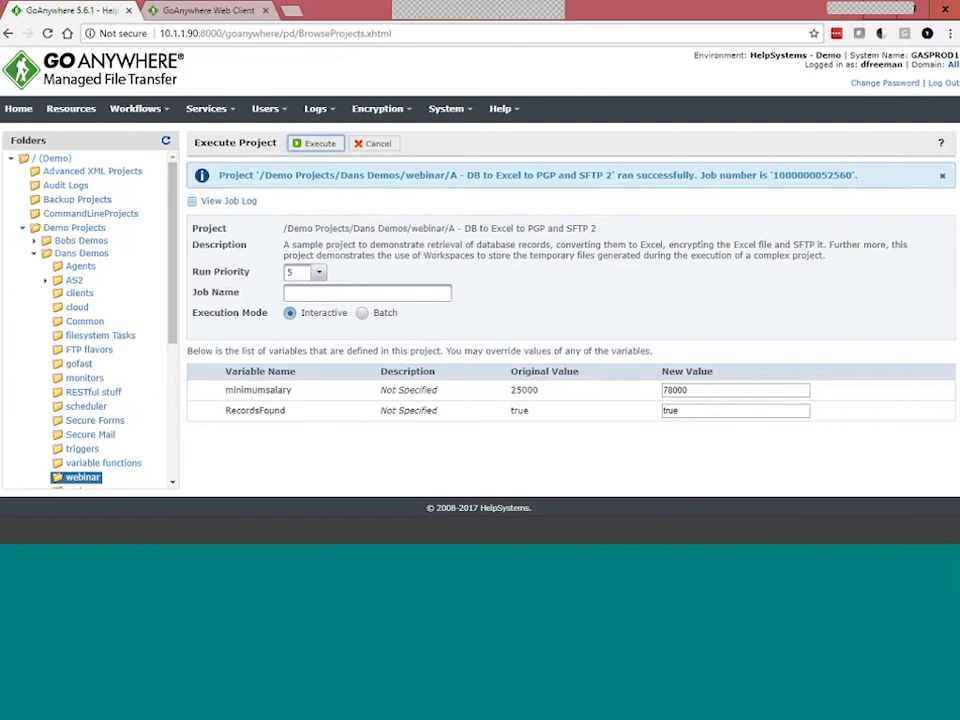
# Step: Check the job log shows the 78000 threshold and 417 records, then return to Projects
pyautogui.click(228, 201)
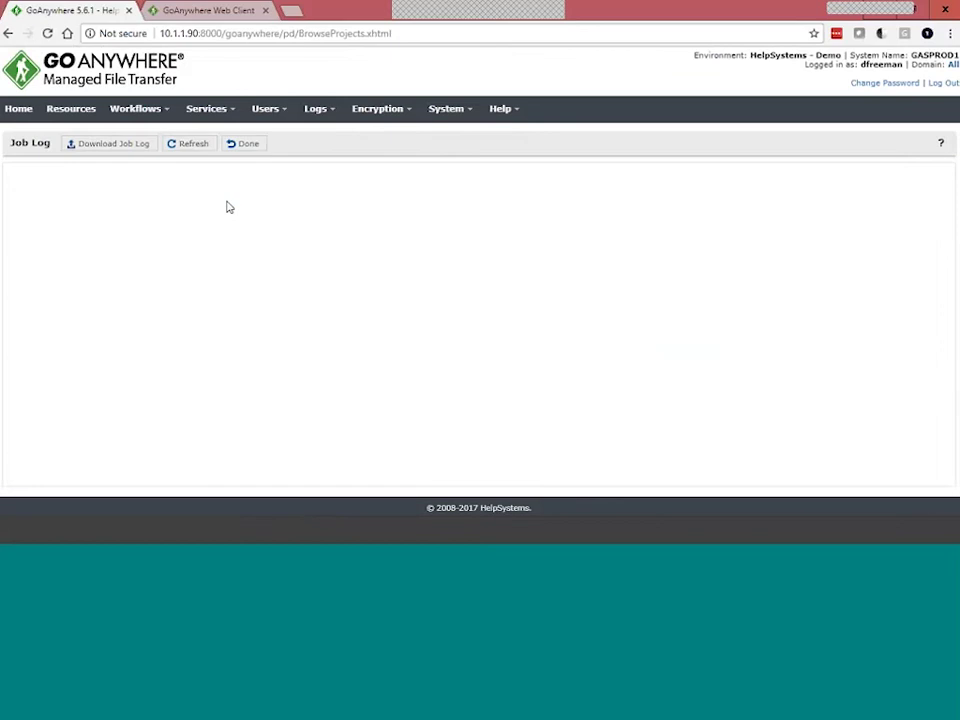
pyautogui.doubleClick(308, 376)
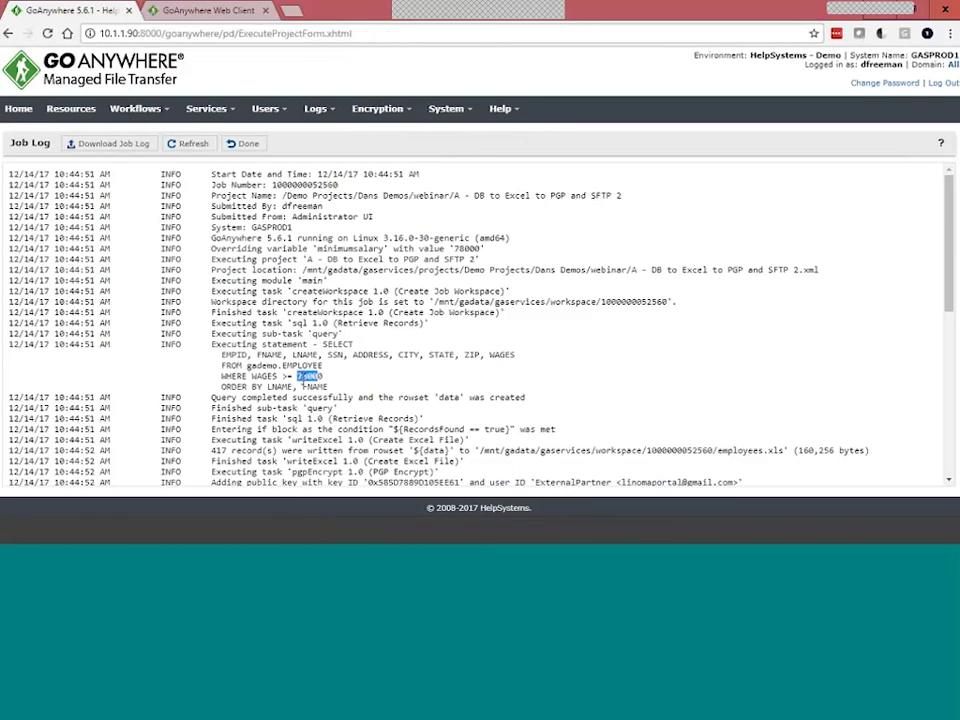
pyautogui.doubleClick(222, 450)
pyautogui.click(246, 145)
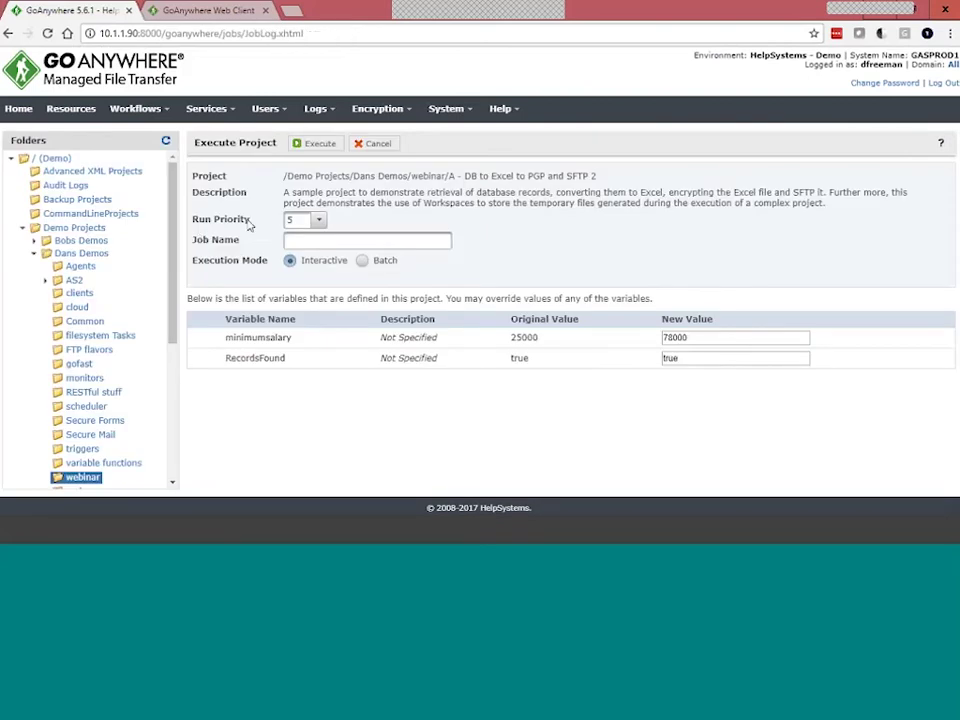
pyautogui.click(372, 143)
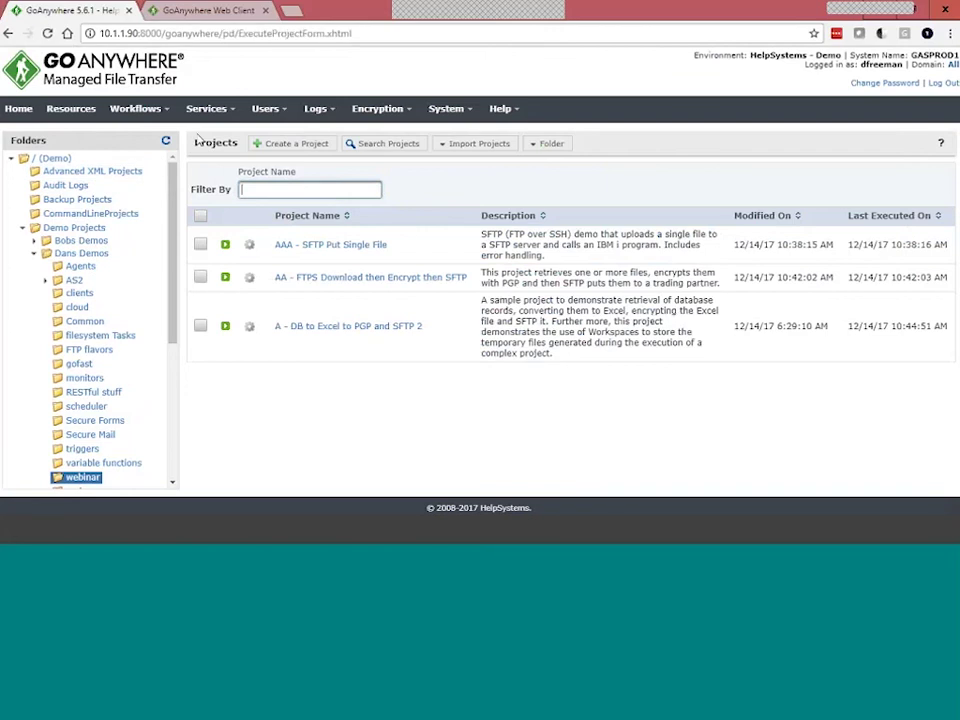
# Step: Glance at Holiday Calendars from the Scheduler, then open PCI Security Audit Report
pyautogui.click(160, 111)
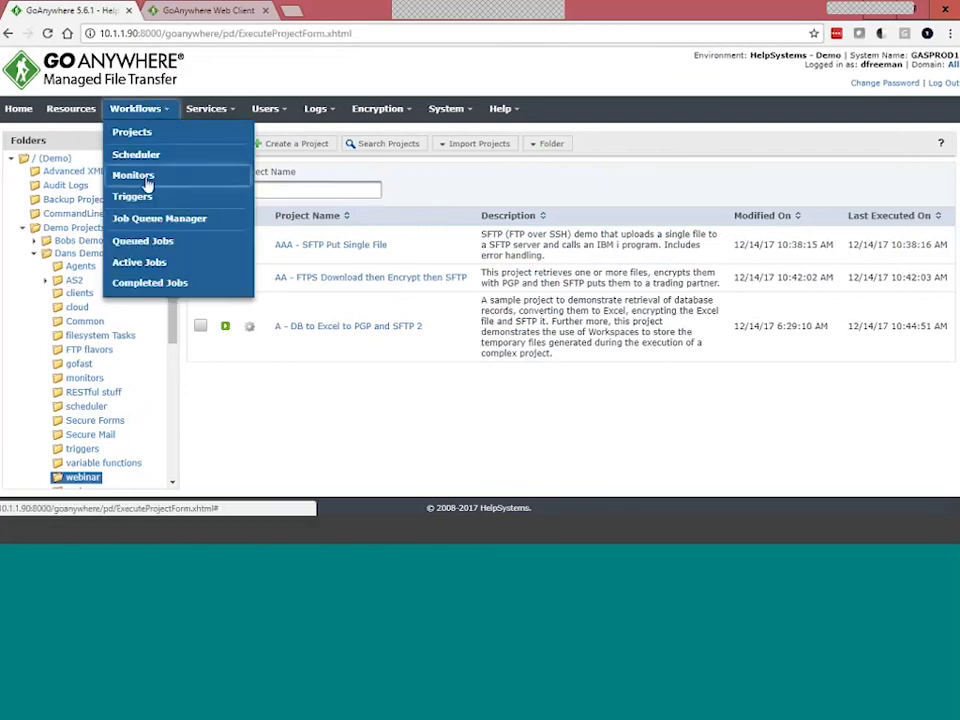
pyautogui.click(148, 156)
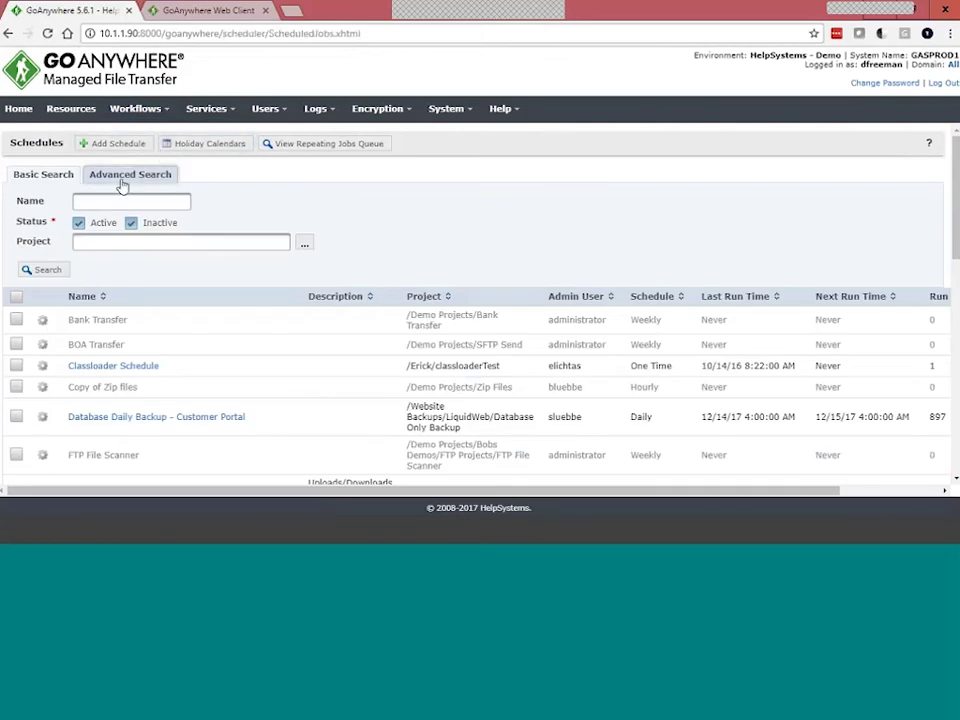
pyautogui.click(197, 145)
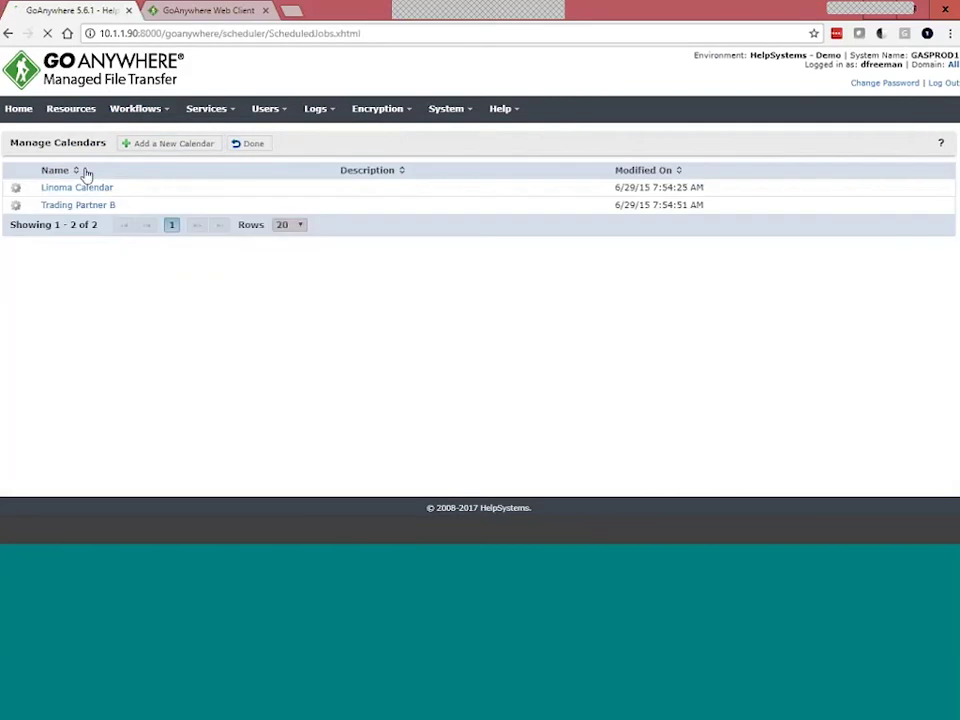
pyautogui.click(246, 146)
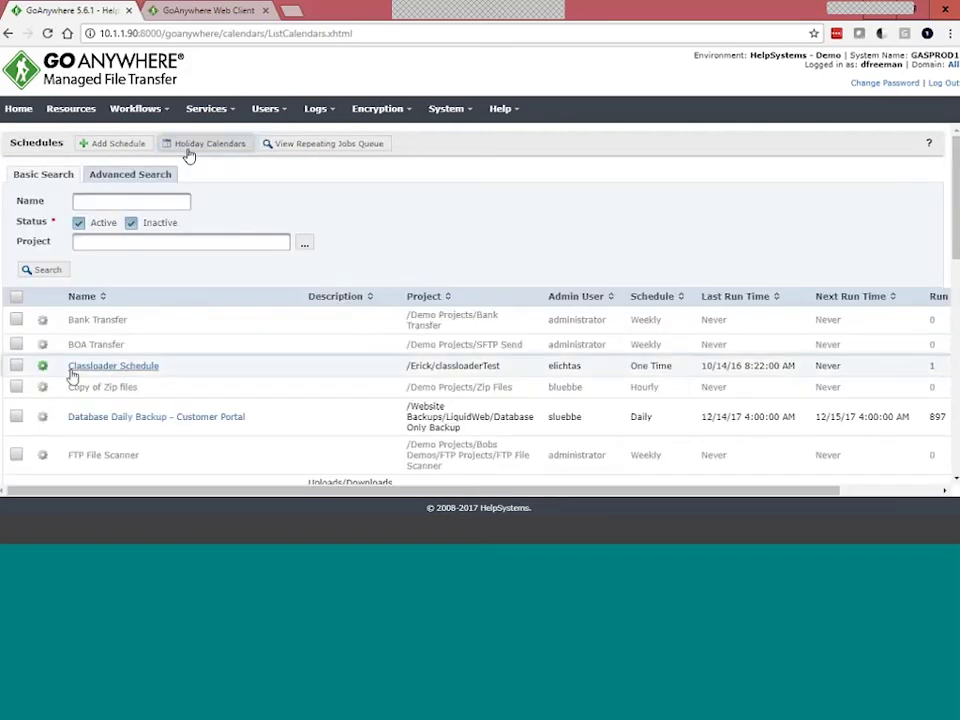
pyautogui.scroll(-3, 118, 429)
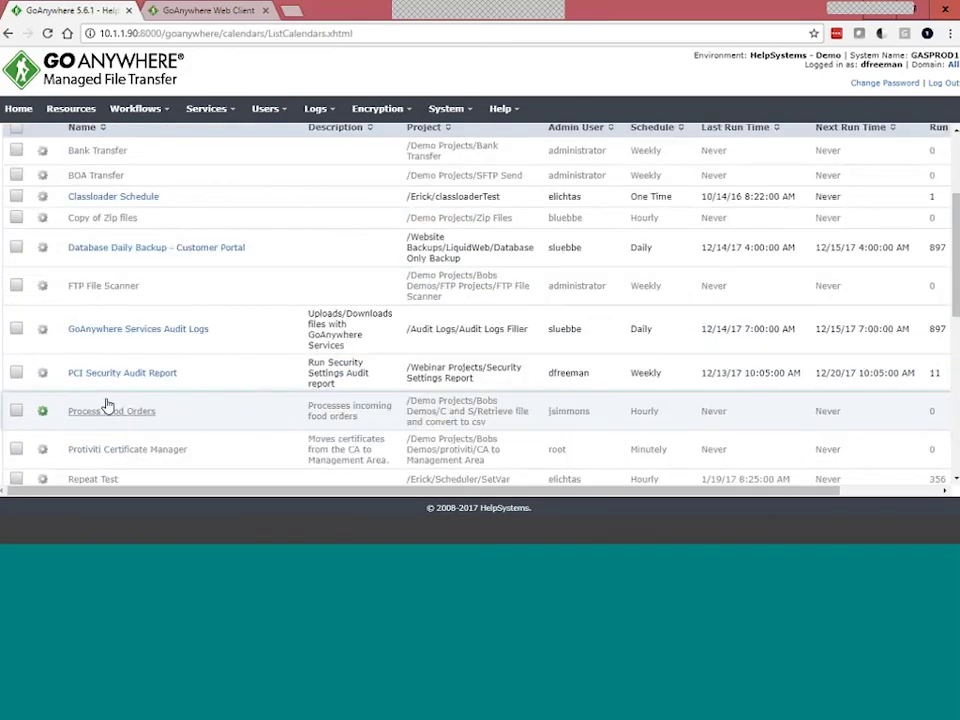
pyautogui.click(113, 338)
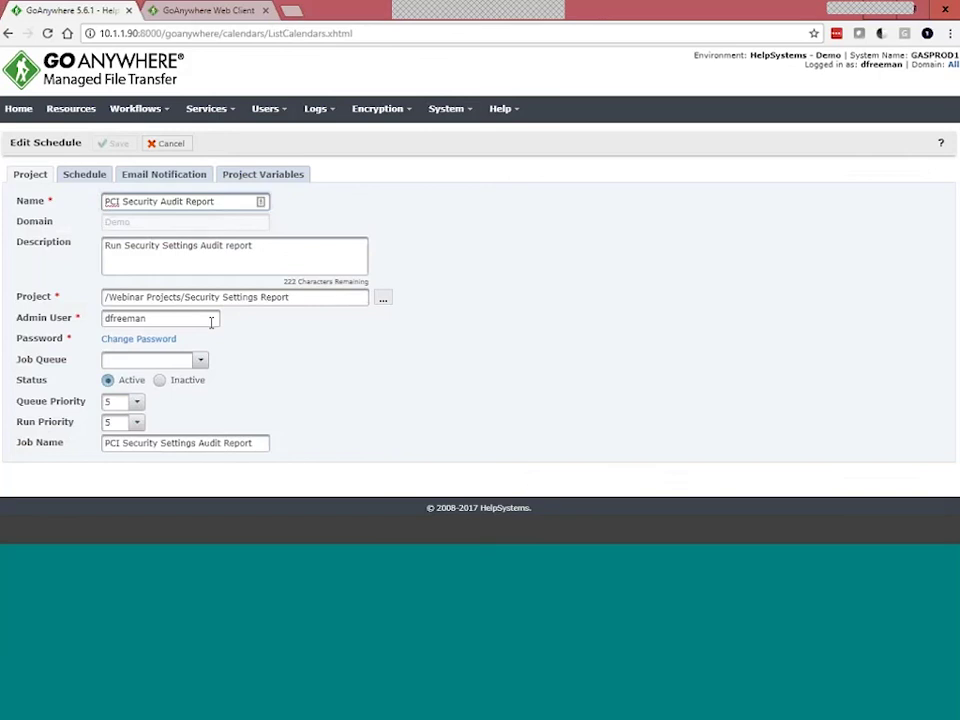
# Step: Set the schedule's holiday calendar to Linoma Calendar, running the next business day
pyautogui.click(88, 175)
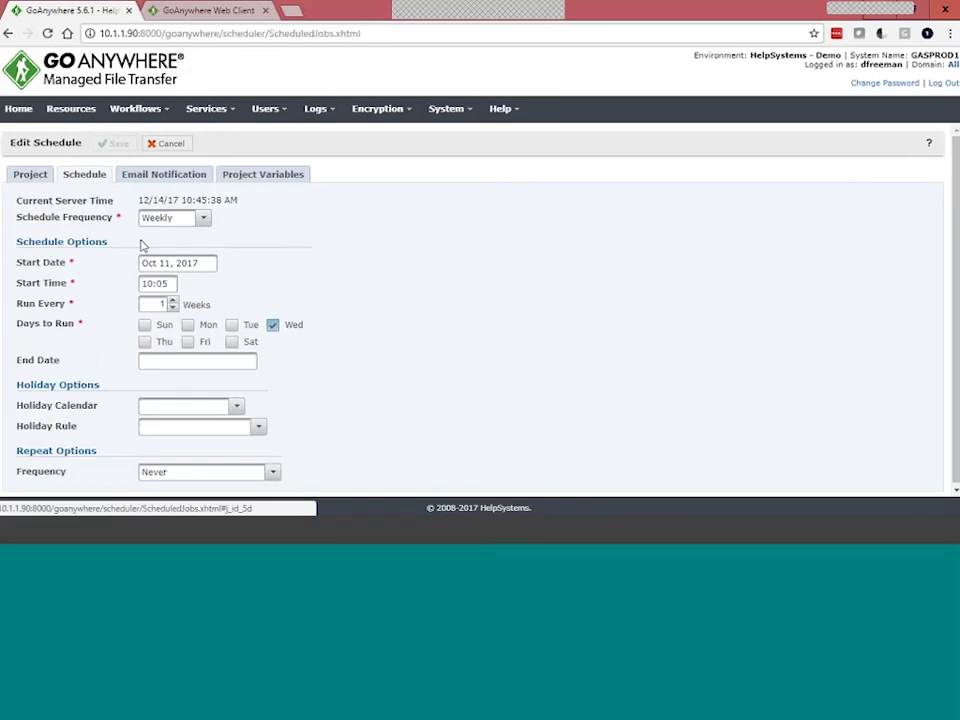
pyautogui.click(236, 406)
pyautogui.click(200, 443)
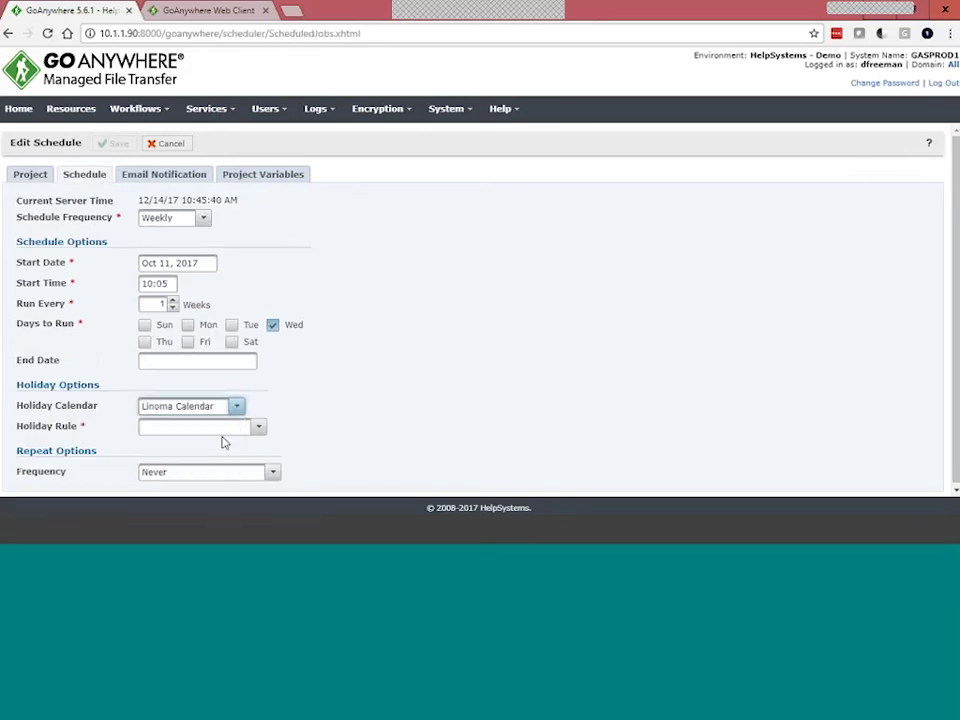
pyautogui.click(258, 428)
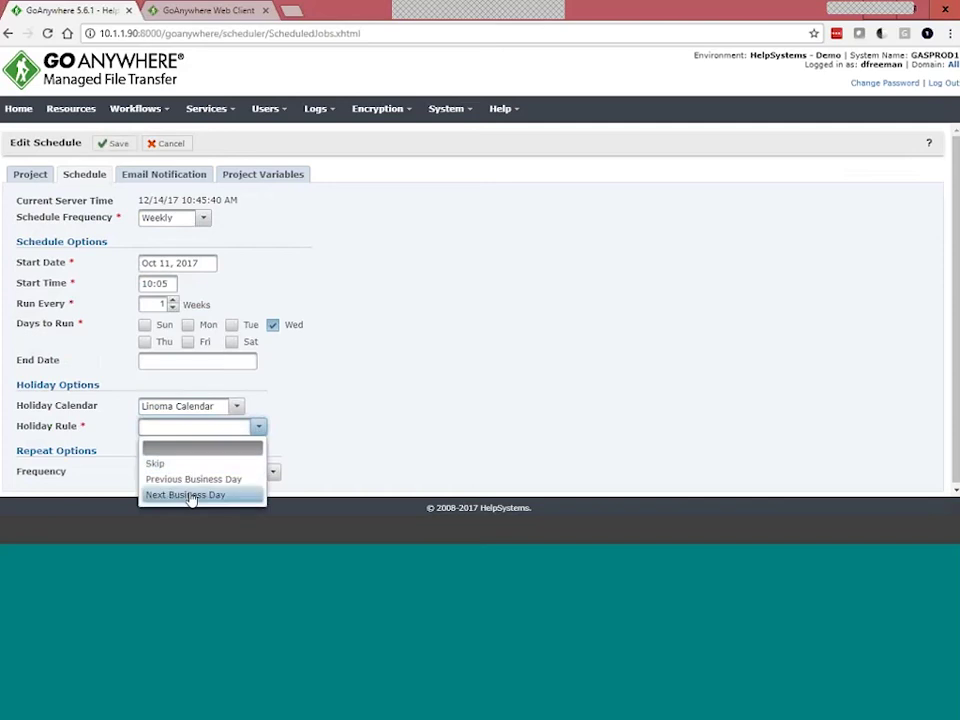
pyautogui.click(205, 496)
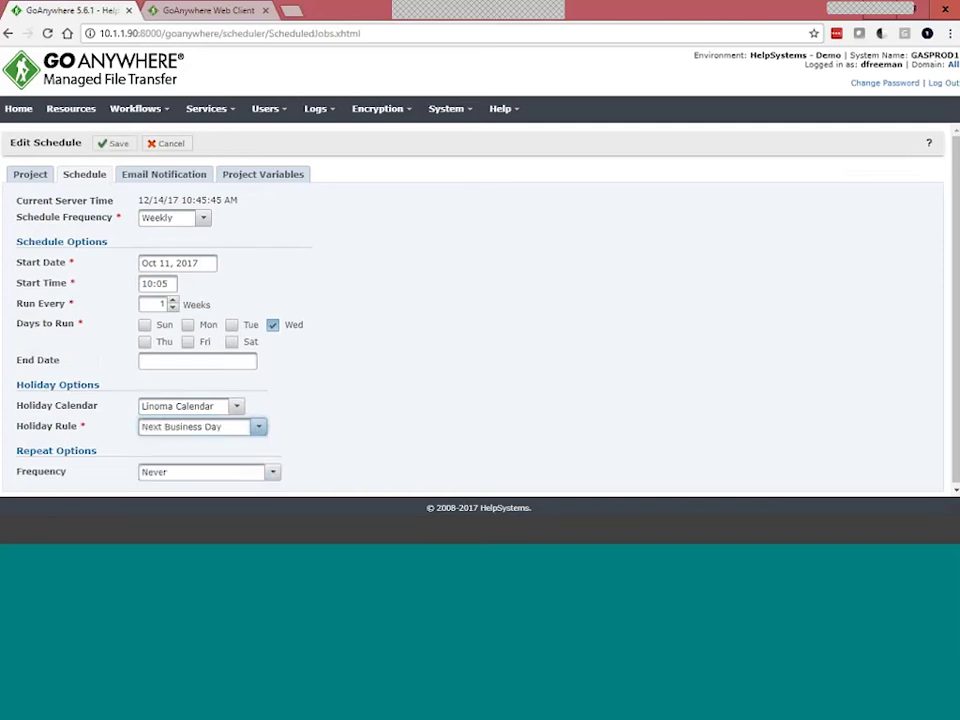
# Step: Review the schedule's project path, admin user, blank job queue, notifications and variables
pyautogui.click(32, 175)
pyautogui.click(299, 297)
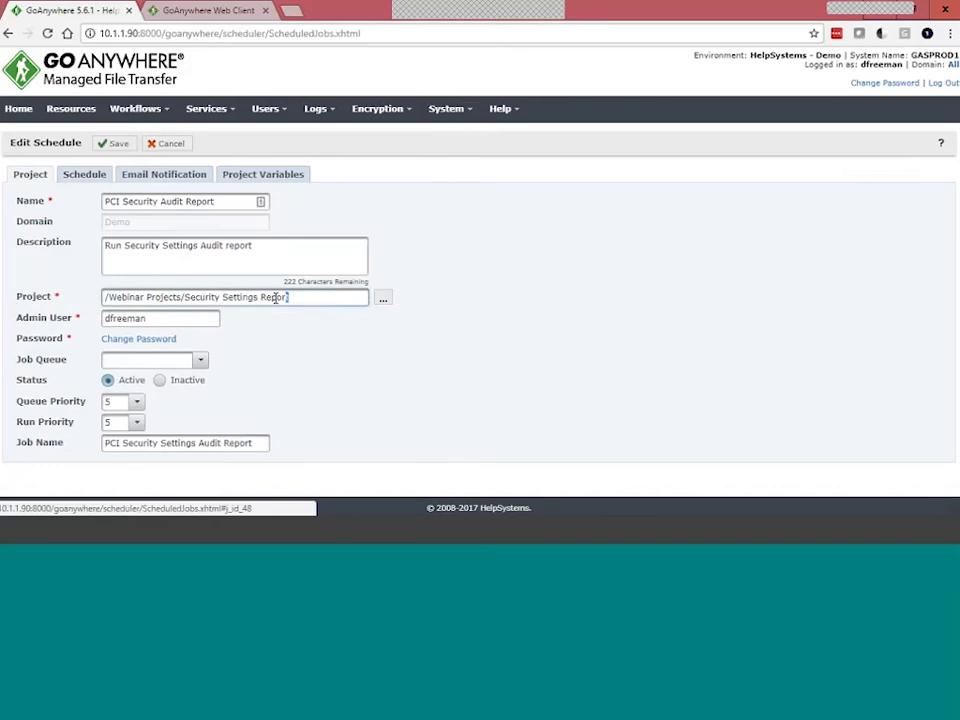
pyautogui.tripleClick(275, 297)
pyautogui.doubleClick(135, 319)
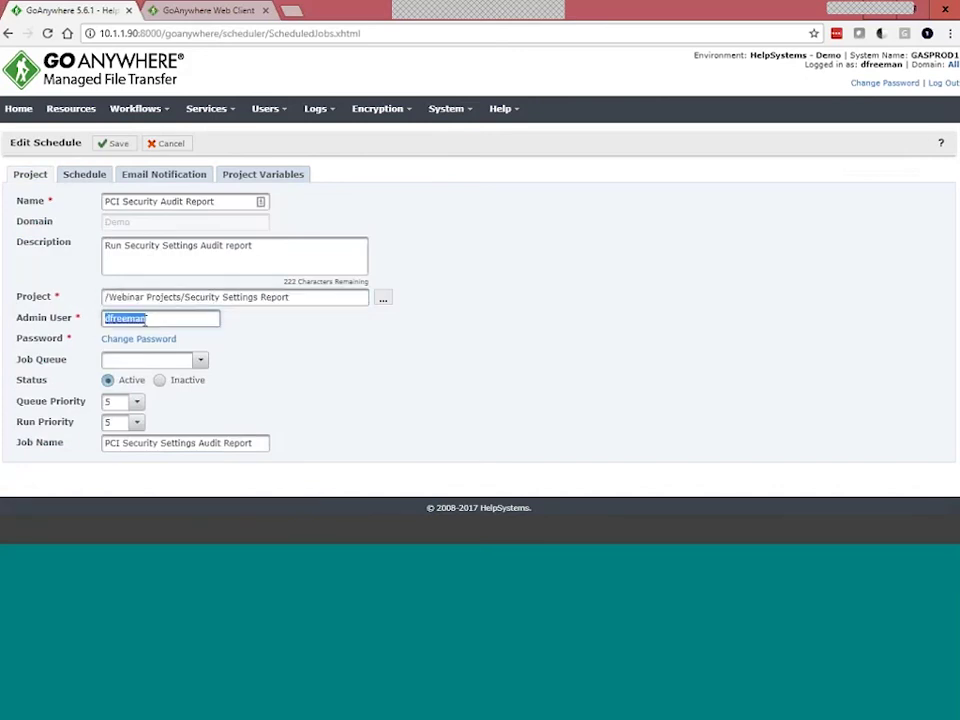
pyautogui.moveTo(297, 298); pyautogui.dragTo(185, 315)
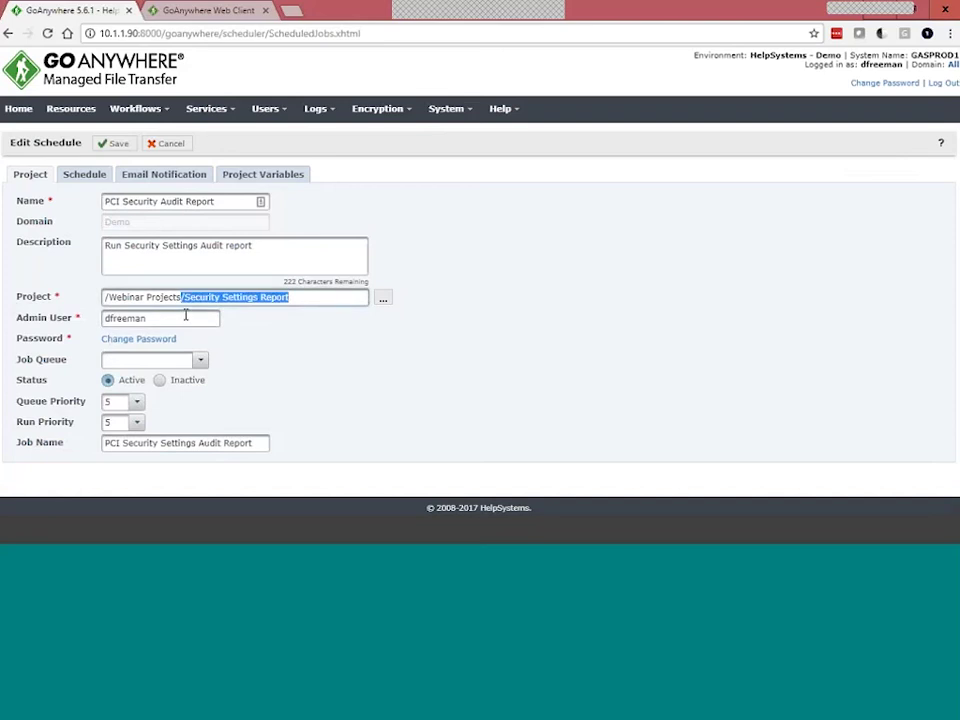
pyautogui.click(200, 362)
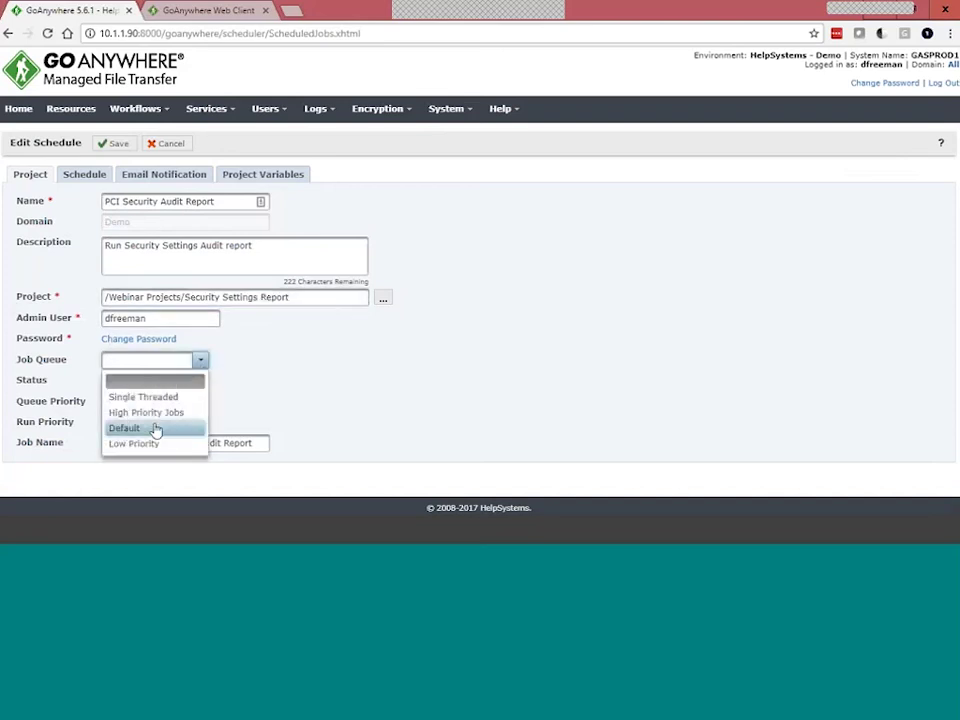
pyautogui.click(155, 378)
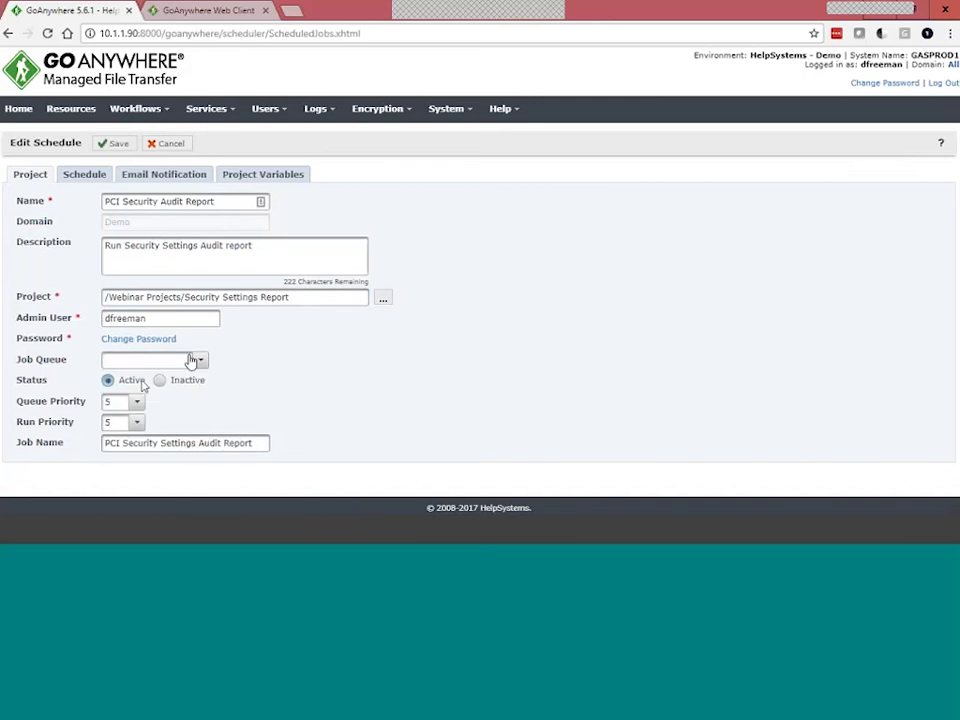
pyautogui.click(189, 176)
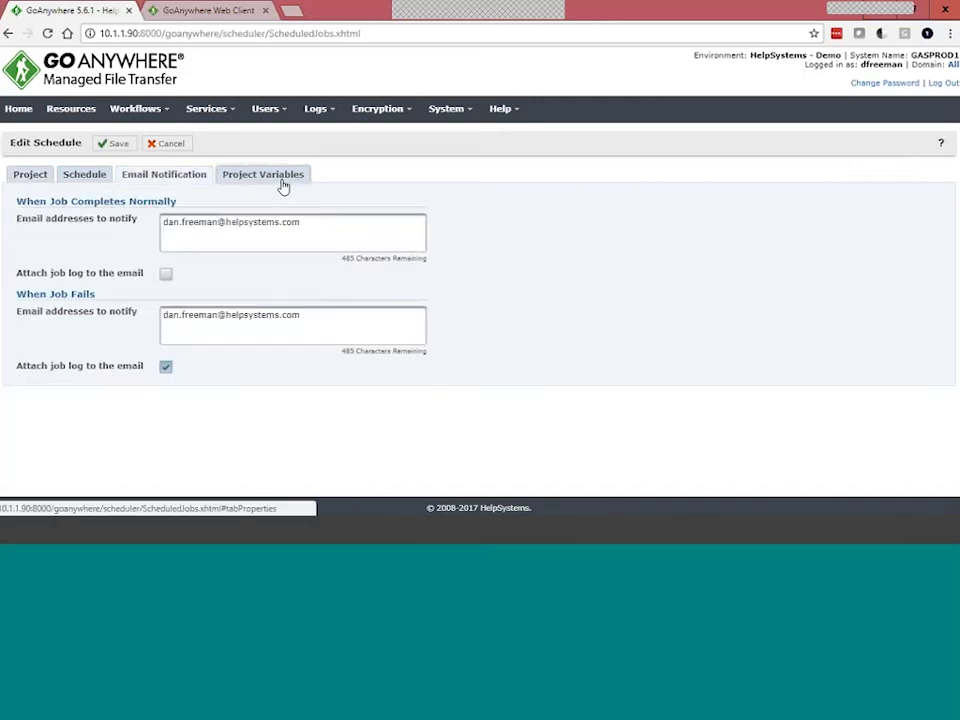
pyautogui.click(278, 176)
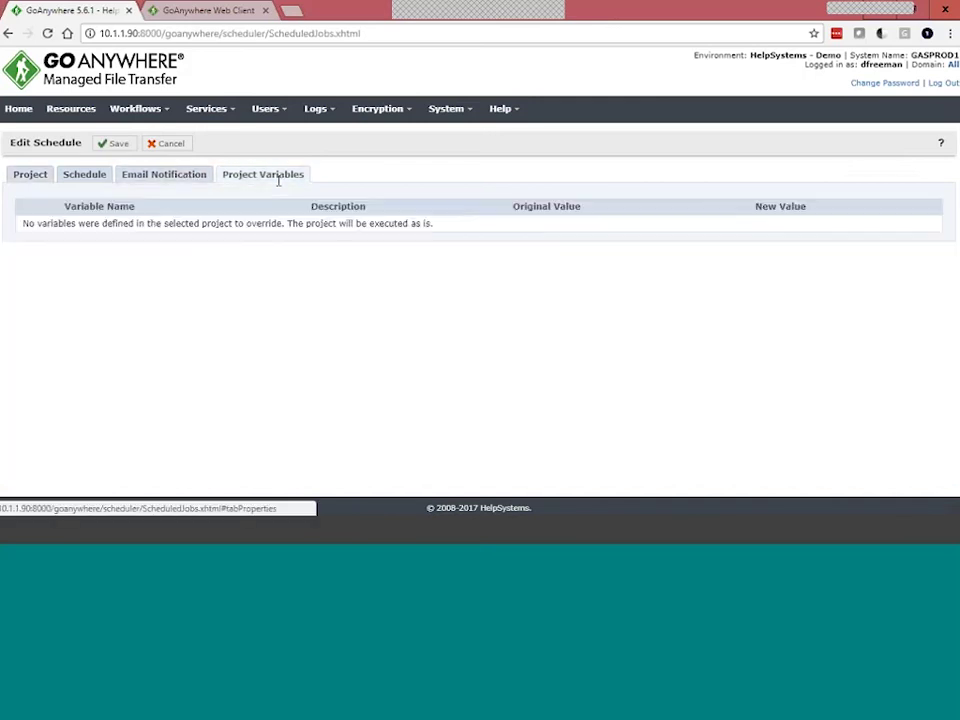
# Step: Discard the schedule edits and go to the Monitors list
pyautogui.click(168, 148)
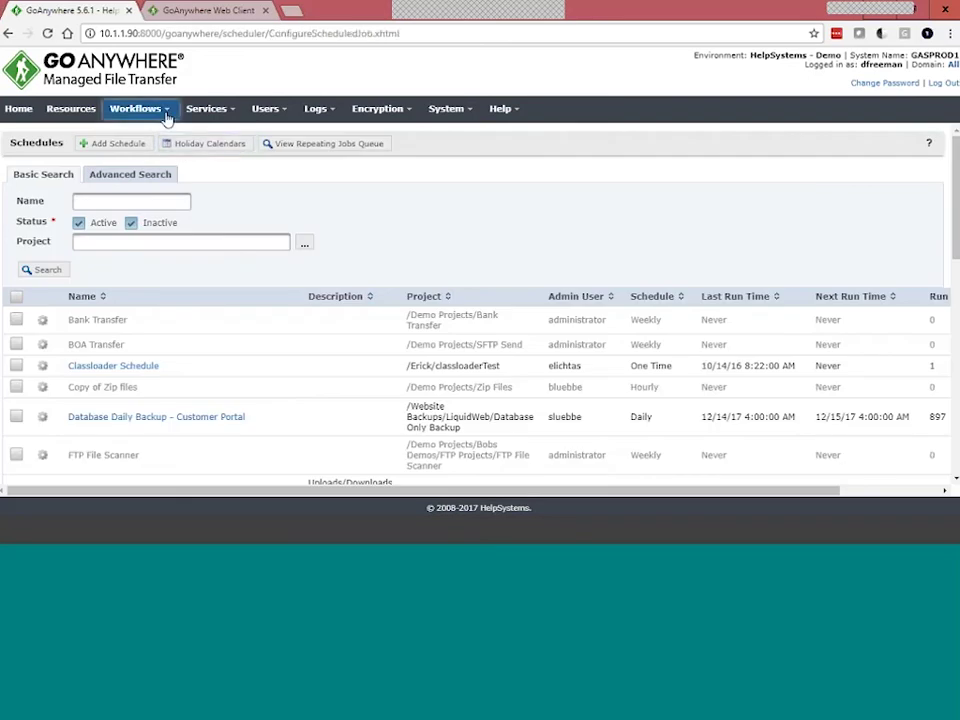
pyautogui.click(167, 117)
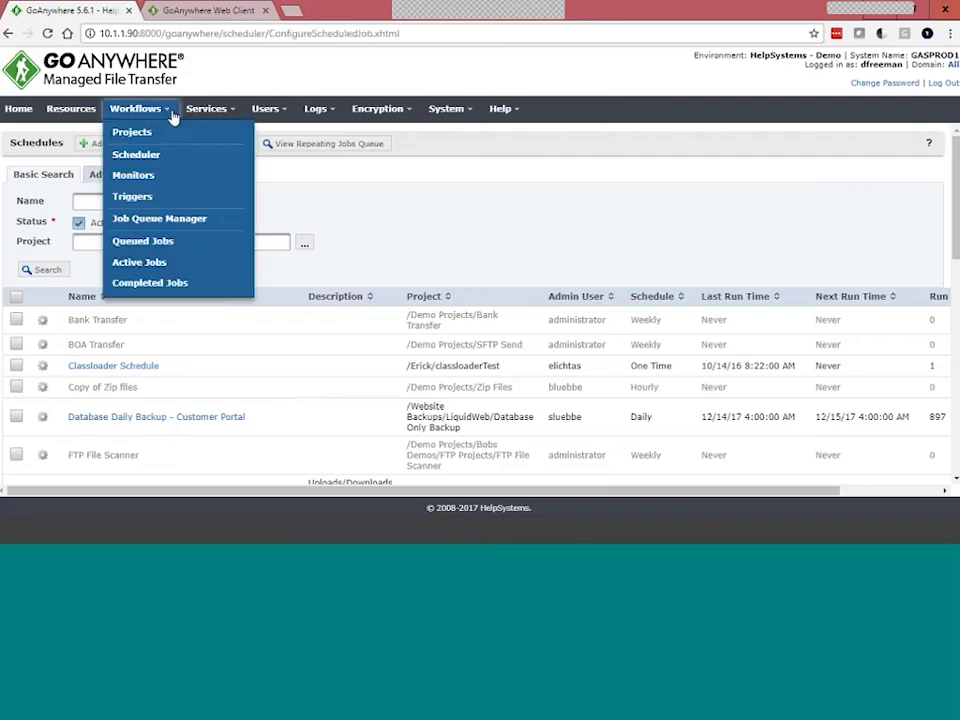
pyautogui.click(140, 176)
# Step: Start a new monitor in the Demo domain with Local/Network Share location and File Created or Modified event
pyautogui.click(107, 150)
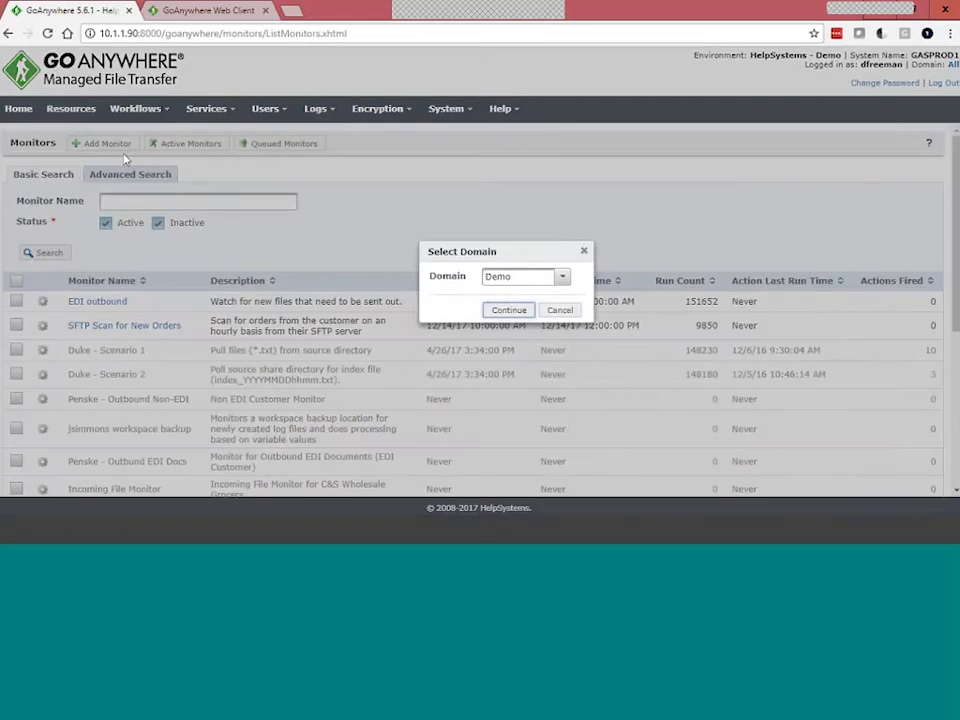
pyautogui.click(503, 312)
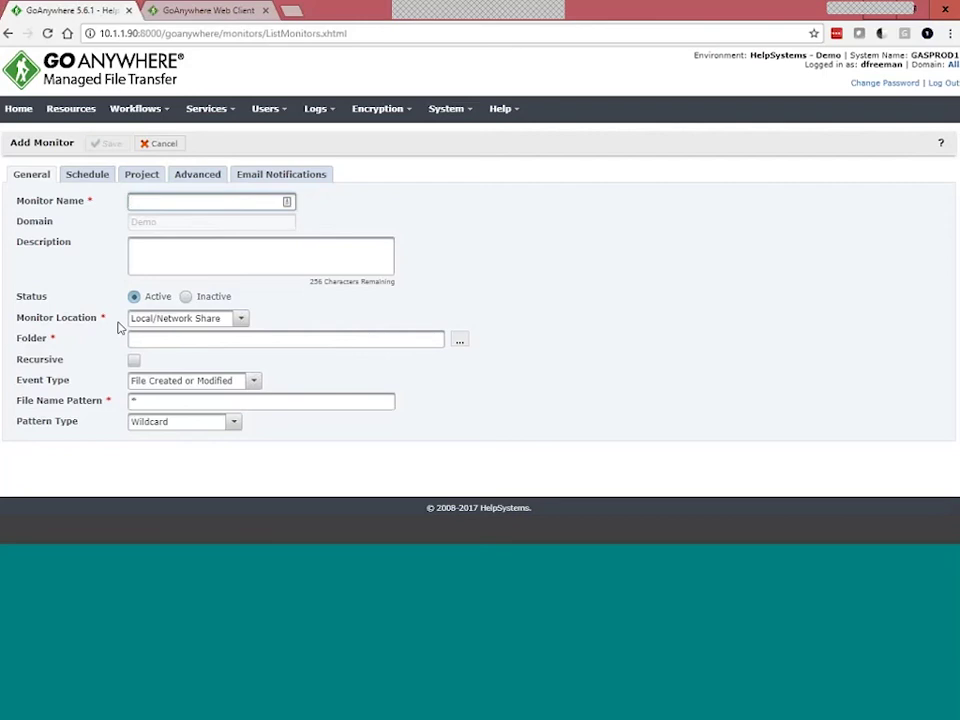
pyautogui.click(242, 319)
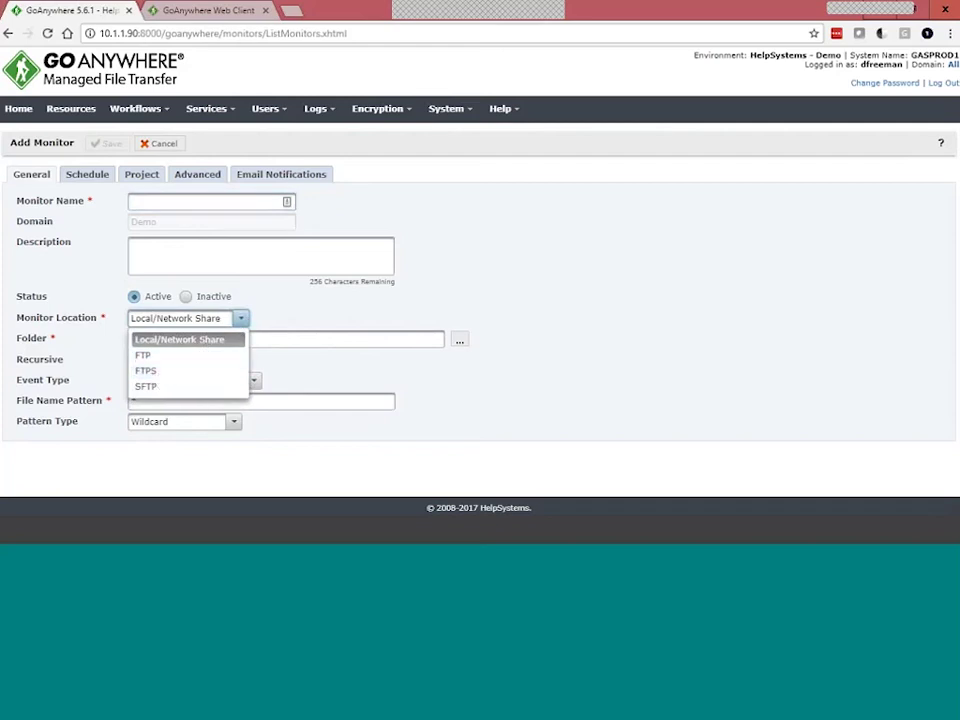
pyautogui.click(179, 339)
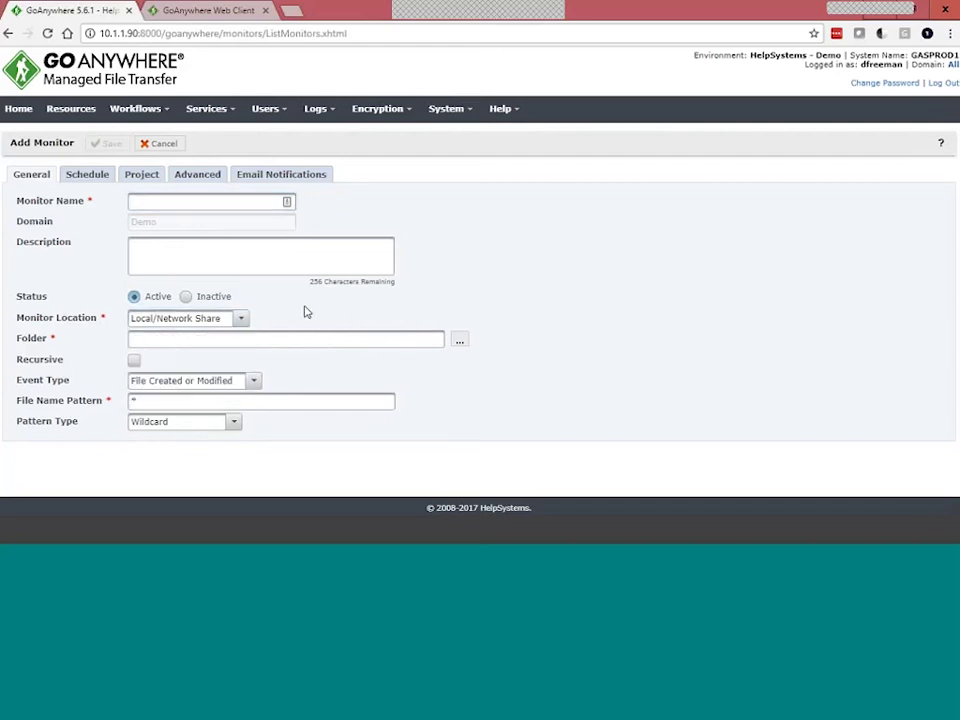
pyautogui.click(253, 382)
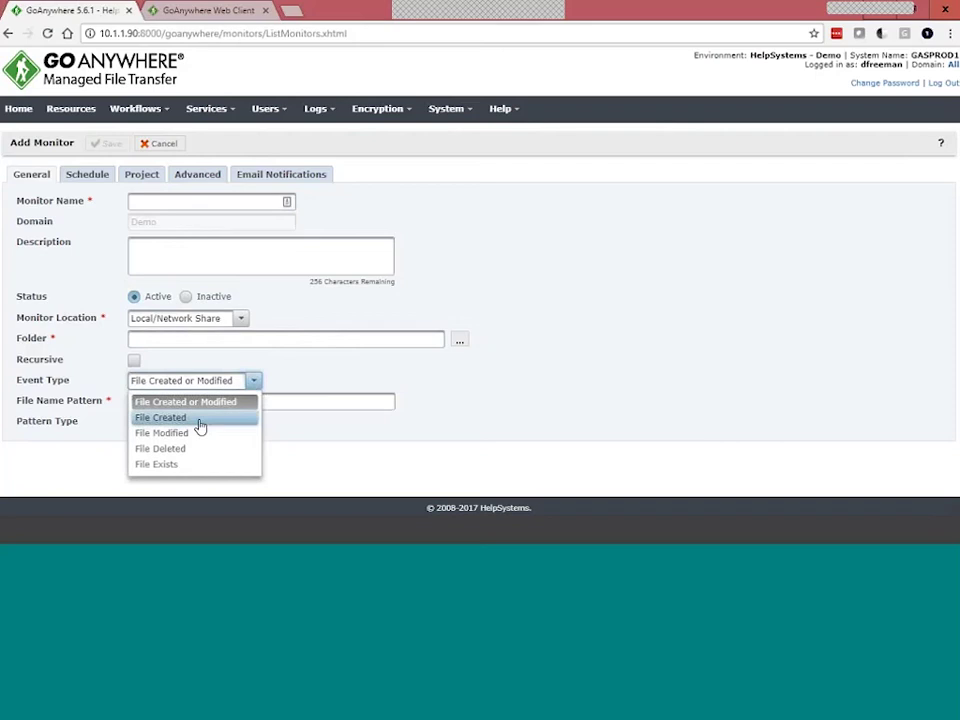
pyautogui.click(300, 381)
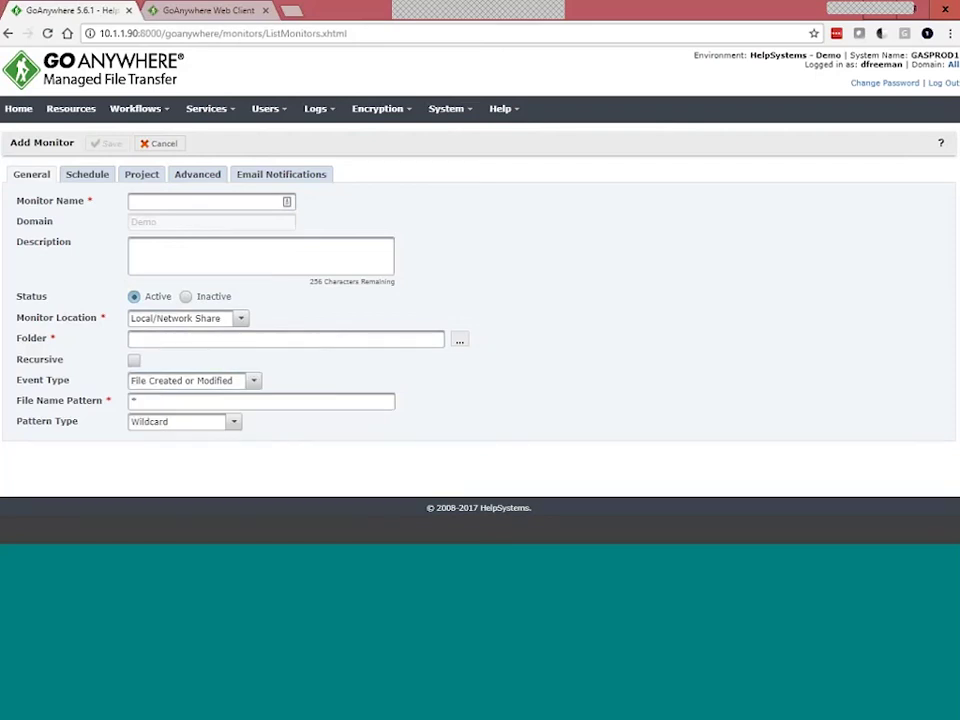
# Step: Review the monitor's Schedule and Project settings, then cancel the draft without saving
pyautogui.click(87, 174)
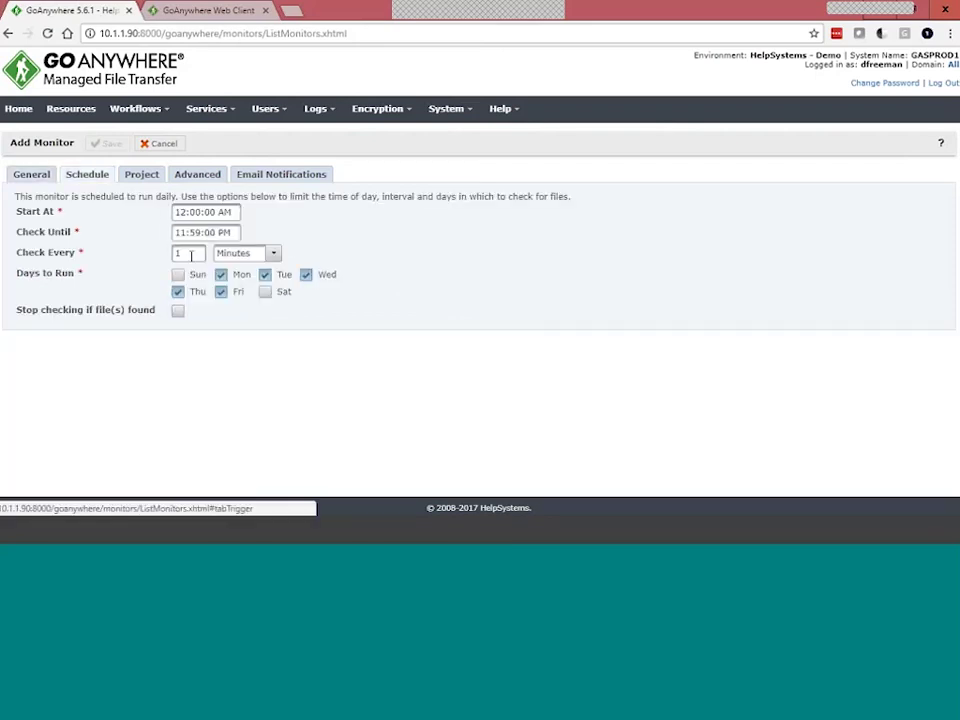
pyautogui.click(141, 175)
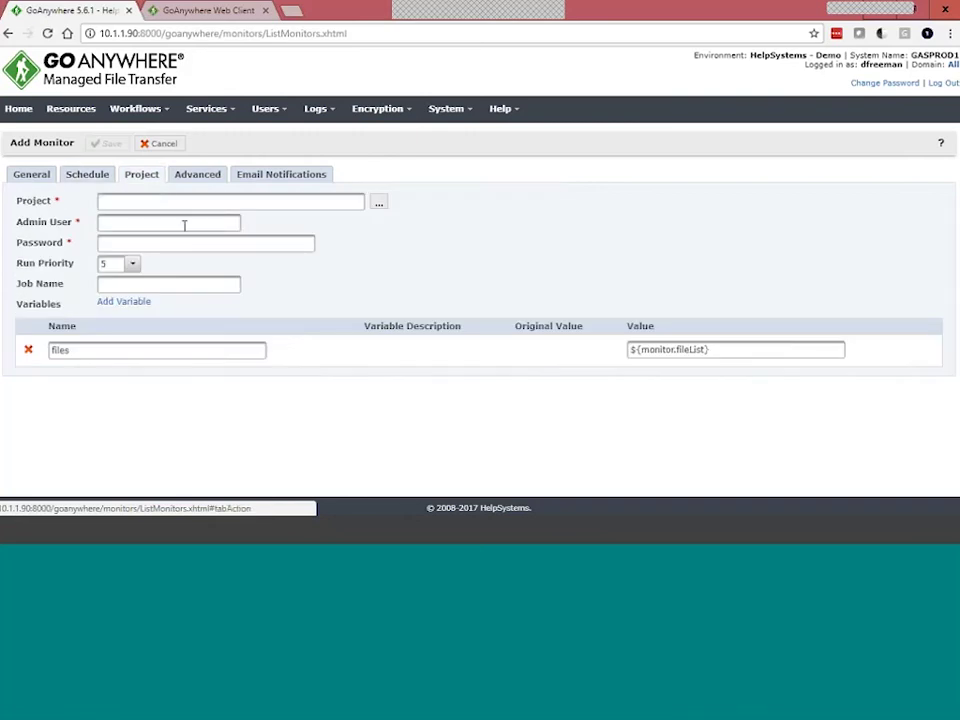
pyautogui.click(131, 200)
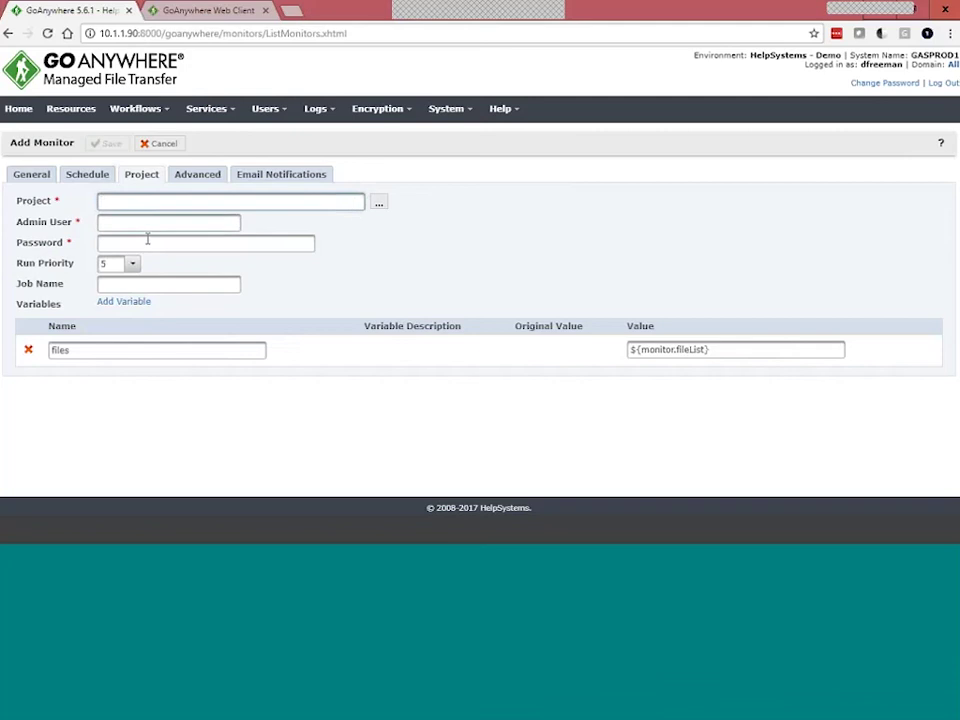
pyautogui.moveTo(77, 351); pyautogui.dragTo(24, 341)
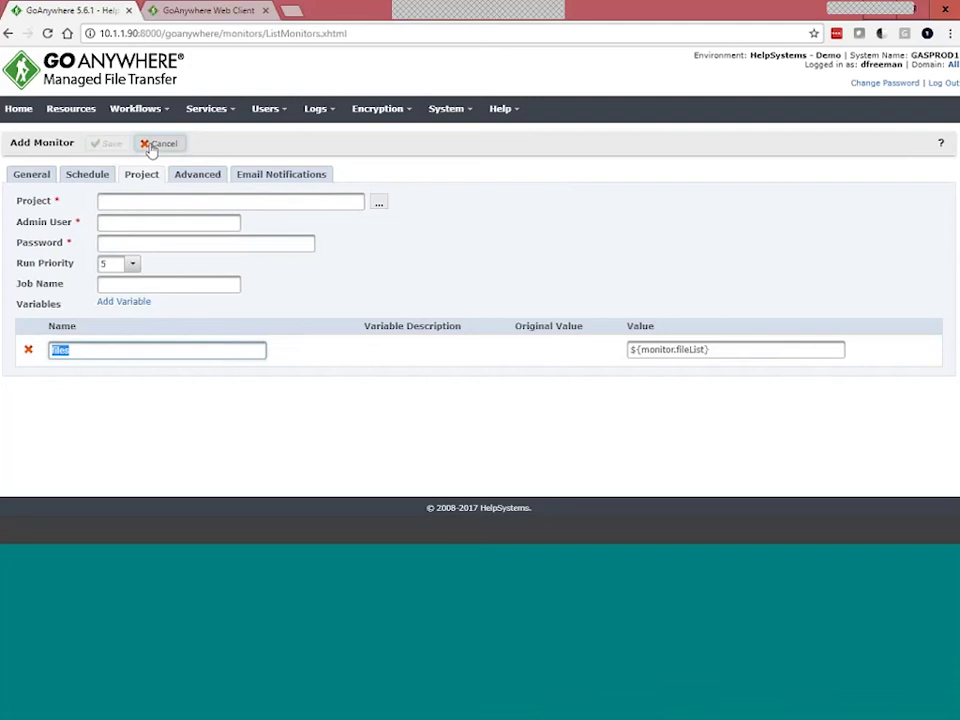
pyautogui.click(157, 145)
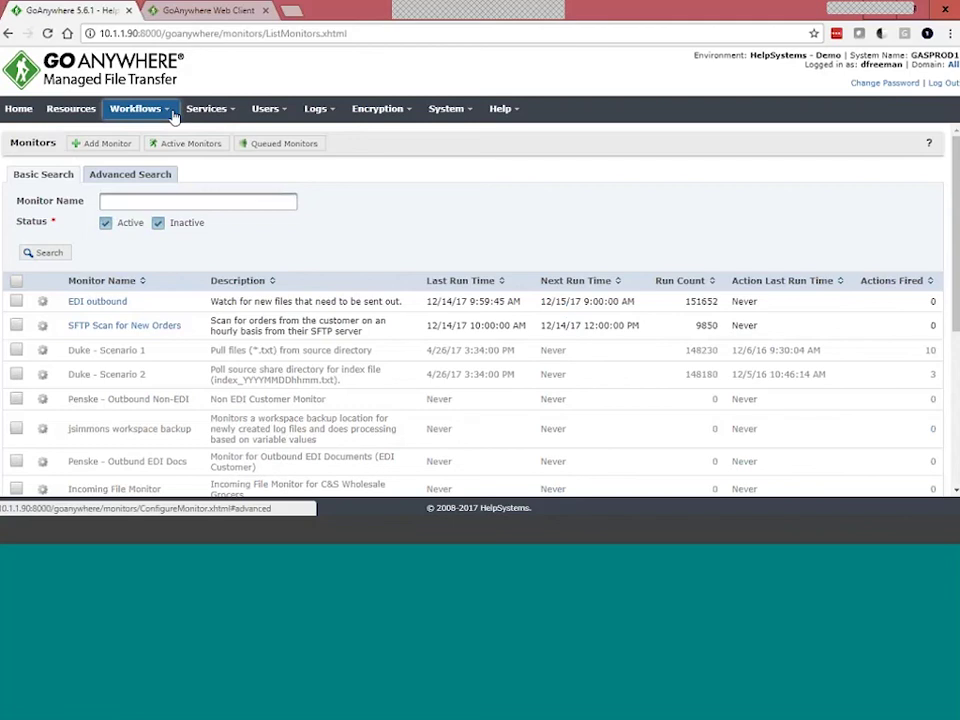
# Step: Go to Trigger Manager and start a new trigger for the Upload Successful event
pyautogui.click(173, 117)
pyautogui.click(137, 195)
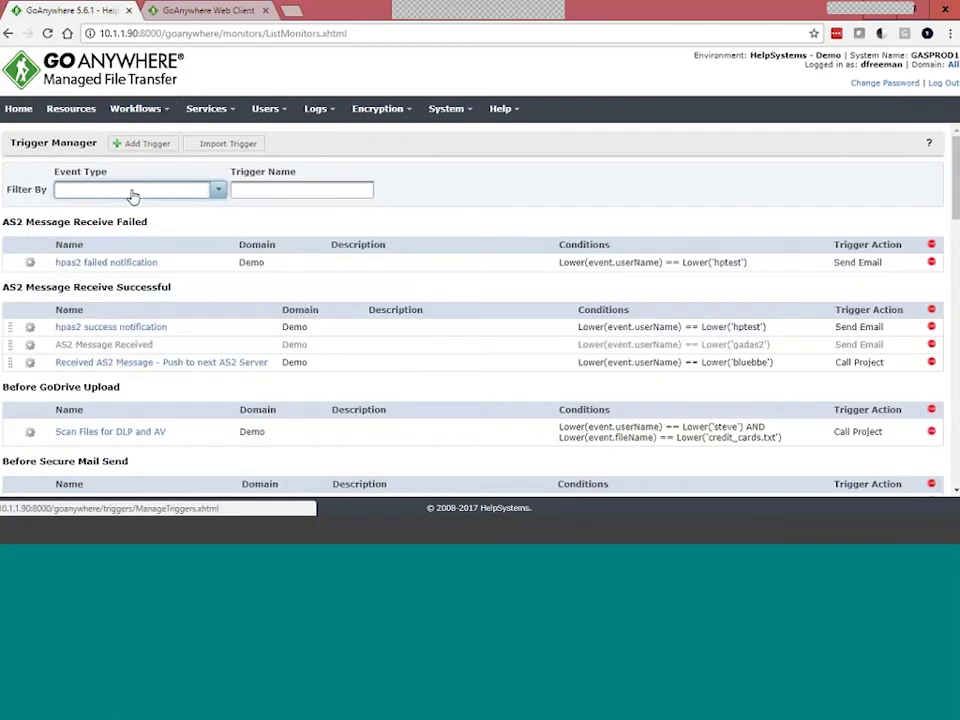
pyautogui.click(141, 143)
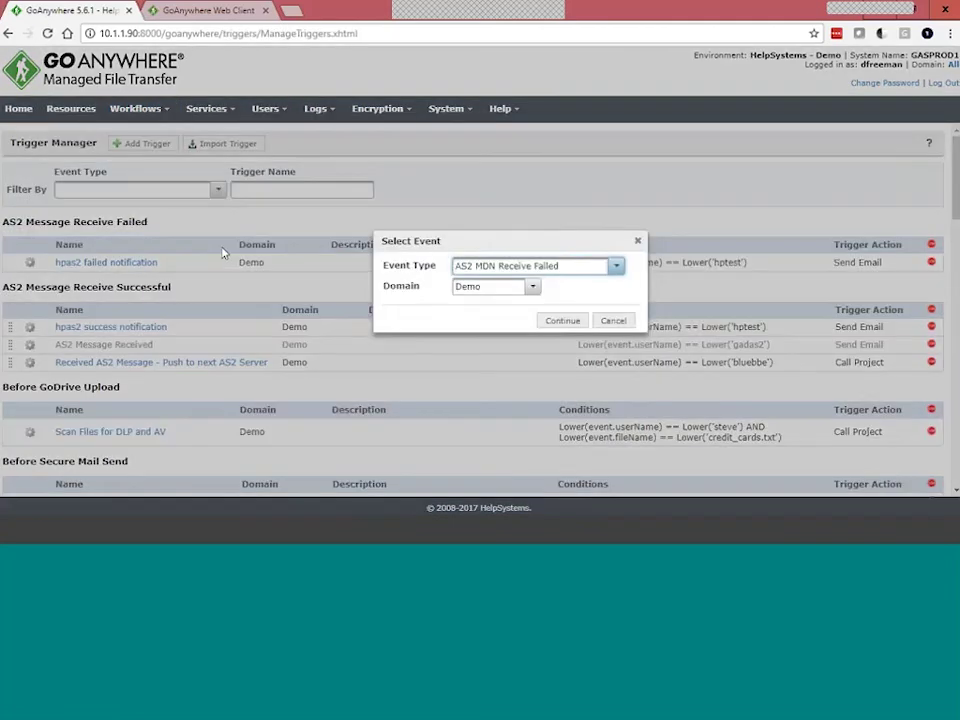
pyautogui.click(614, 266)
pyautogui.scroll(-5, 580, 360)
pyautogui.click(540, 404)
pyautogui.click(545, 322)
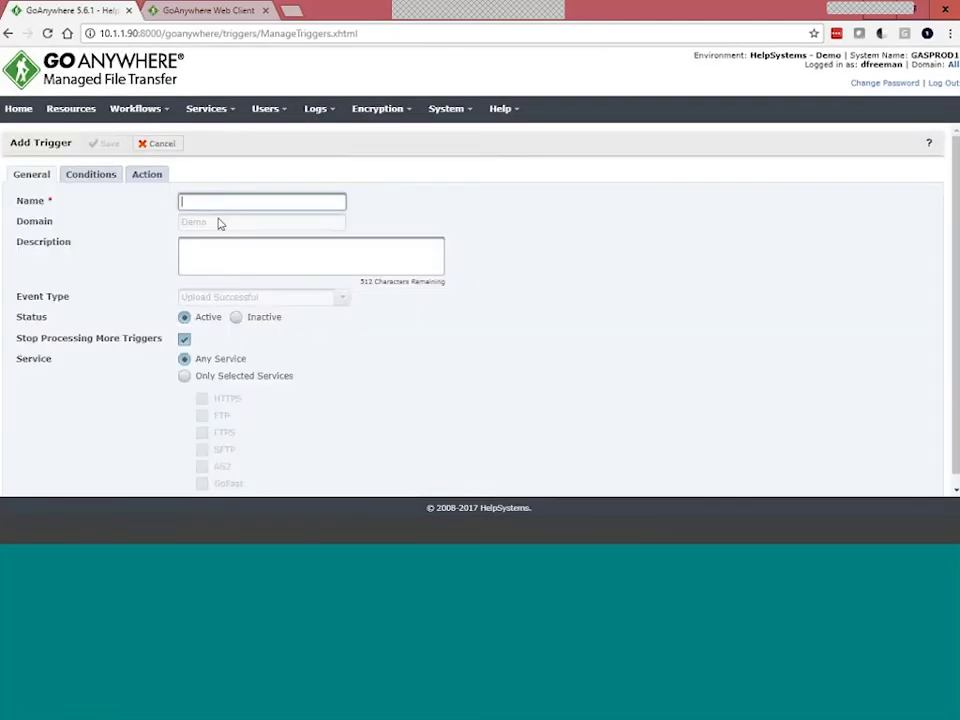
# Step: Add a condition where event.userName Equals the web user's name
pyautogui.click(99, 176)
pyautogui.click(62, 197)
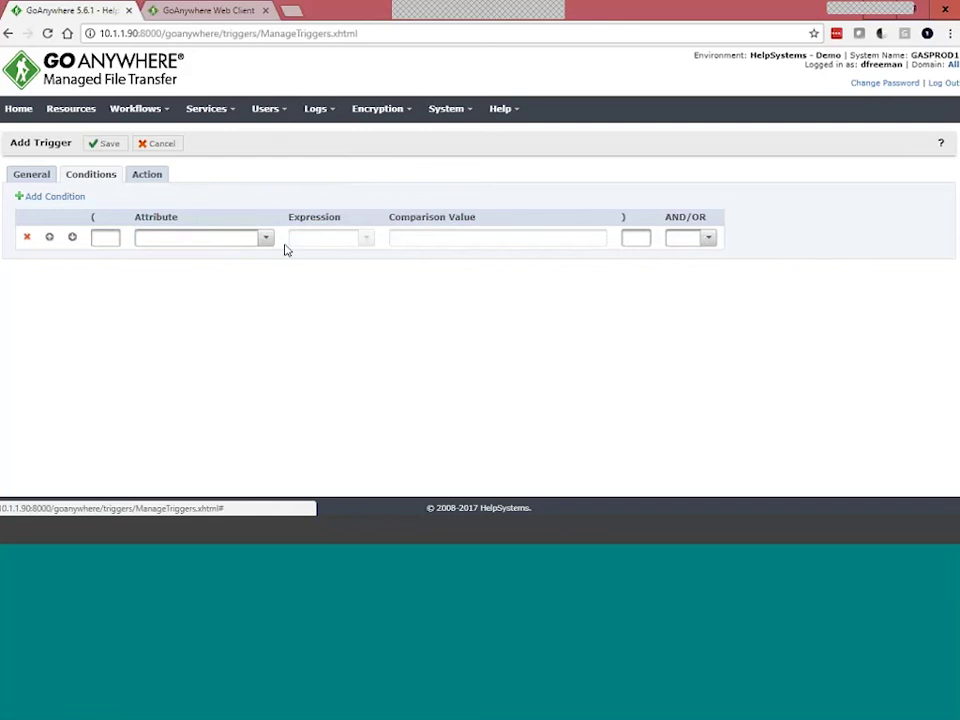
pyautogui.click(265, 238)
pyautogui.click(206, 276)
pyautogui.click(366, 238)
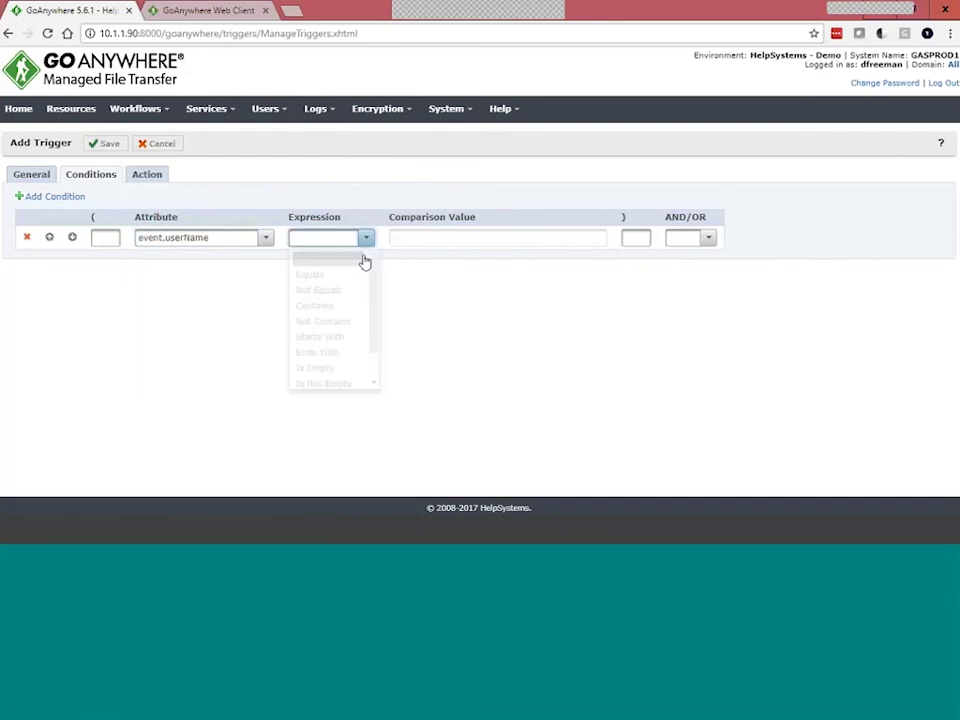
pyautogui.click(330, 276)
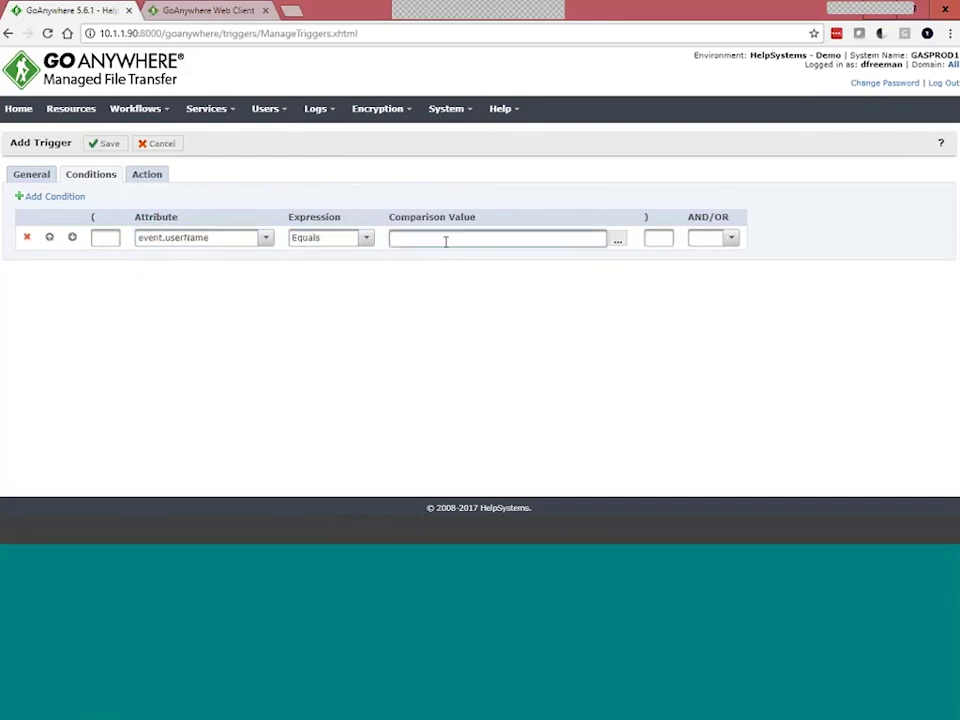
pyautogui.click(446, 241)
pyautogui.click(461, 276)
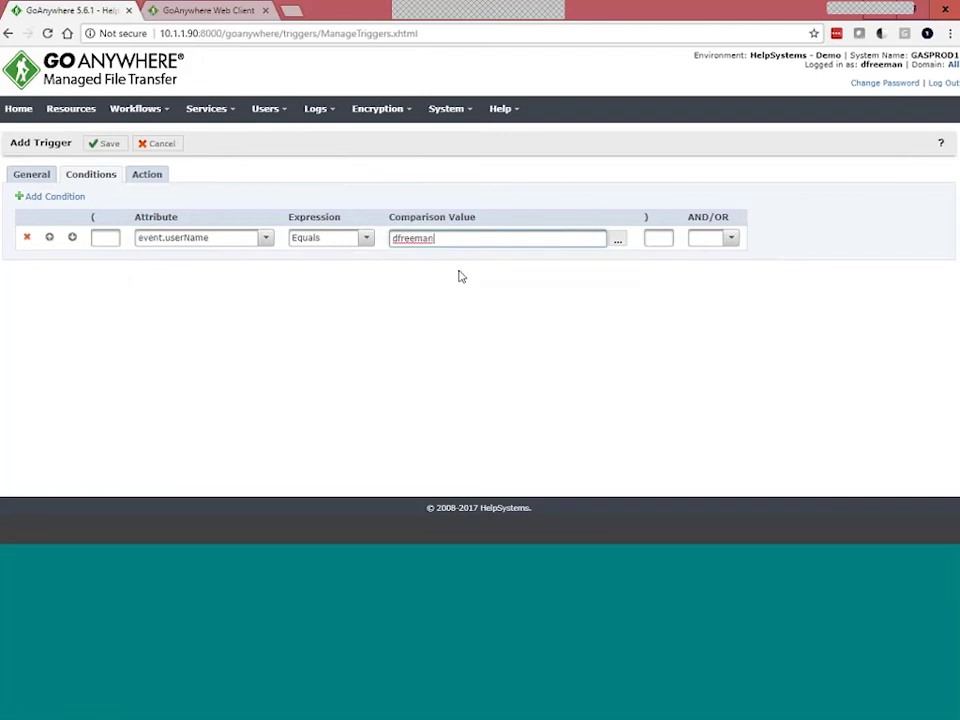
# Step: Look at the trigger's Action options, then cancel the unsaved trigger
pyautogui.click(147, 174)
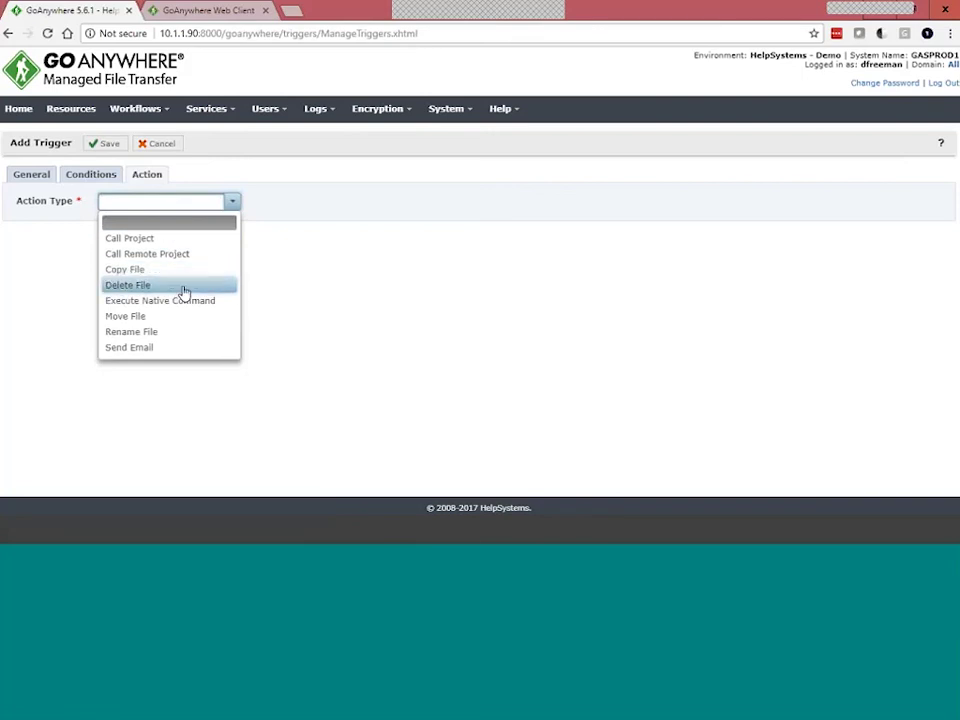
pyautogui.click(164, 148)
pyautogui.click(164, 148)
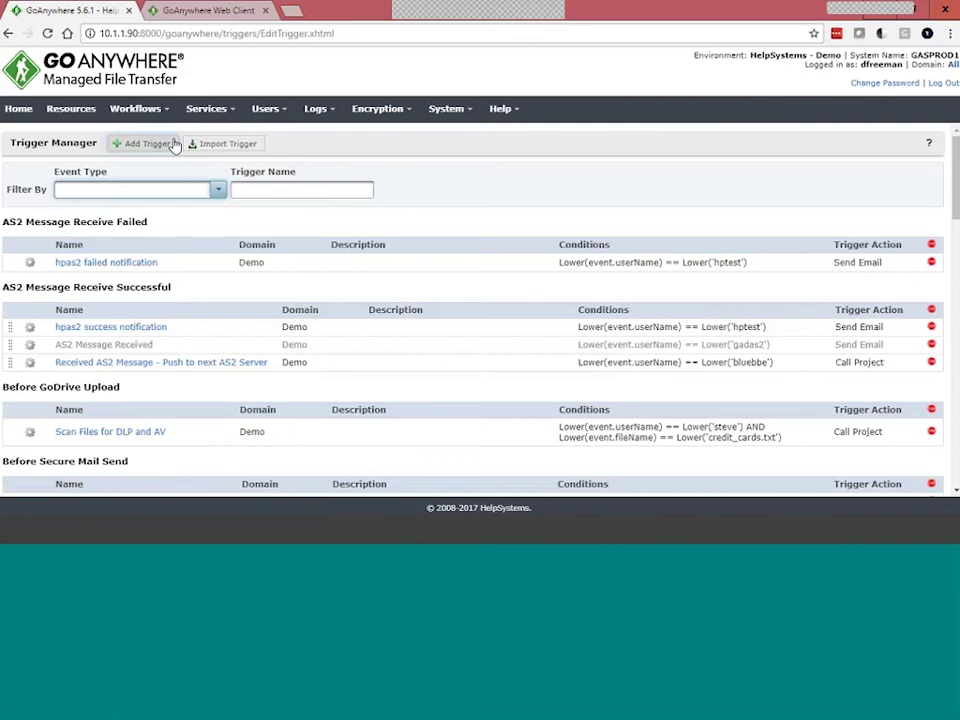
# Step: Open Service Manager and review the HTTPS/AS2 service status on GASPROD1 and GASPROD2
pyautogui.moveTo(242, 118)
pyautogui.click(228, 140)
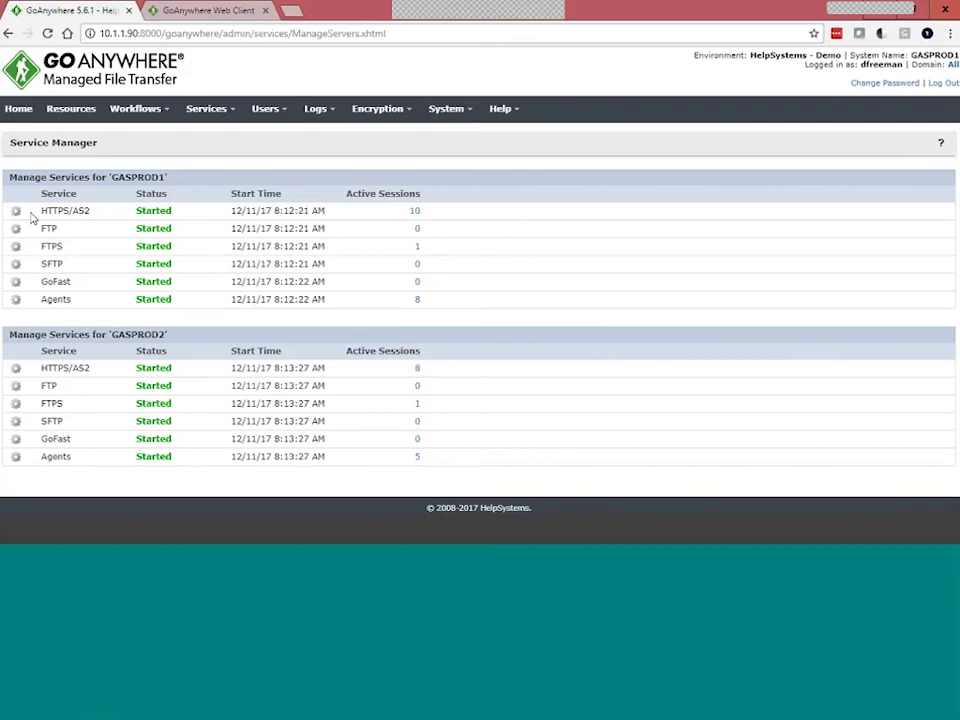
pyautogui.moveTo(40, 211); pyautogui.dragTo(88, 209)
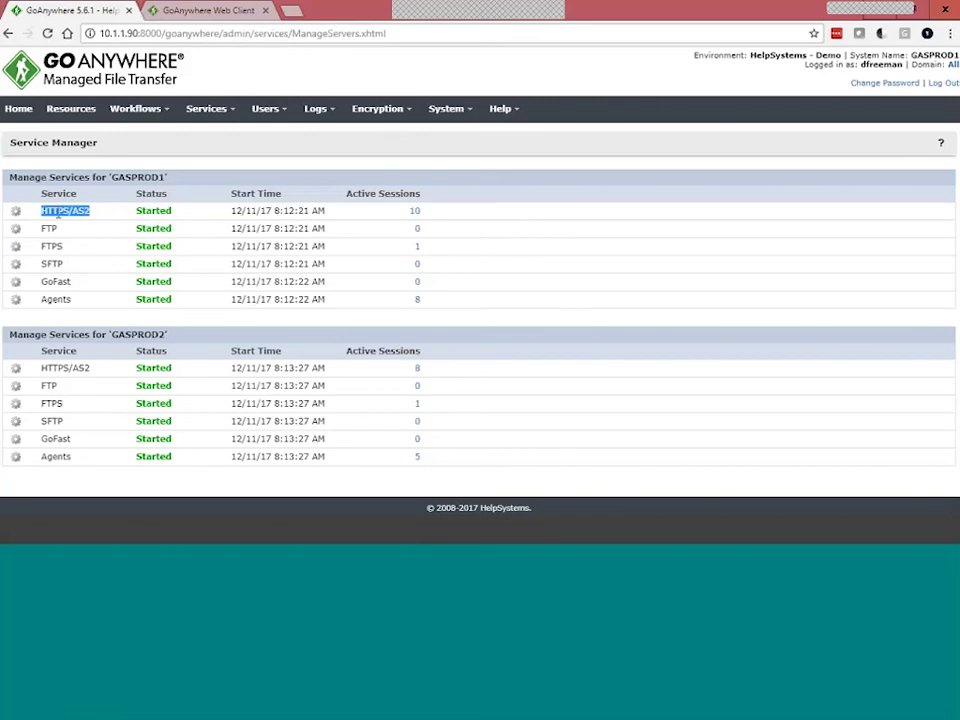
pyautogui.click(268, 110)
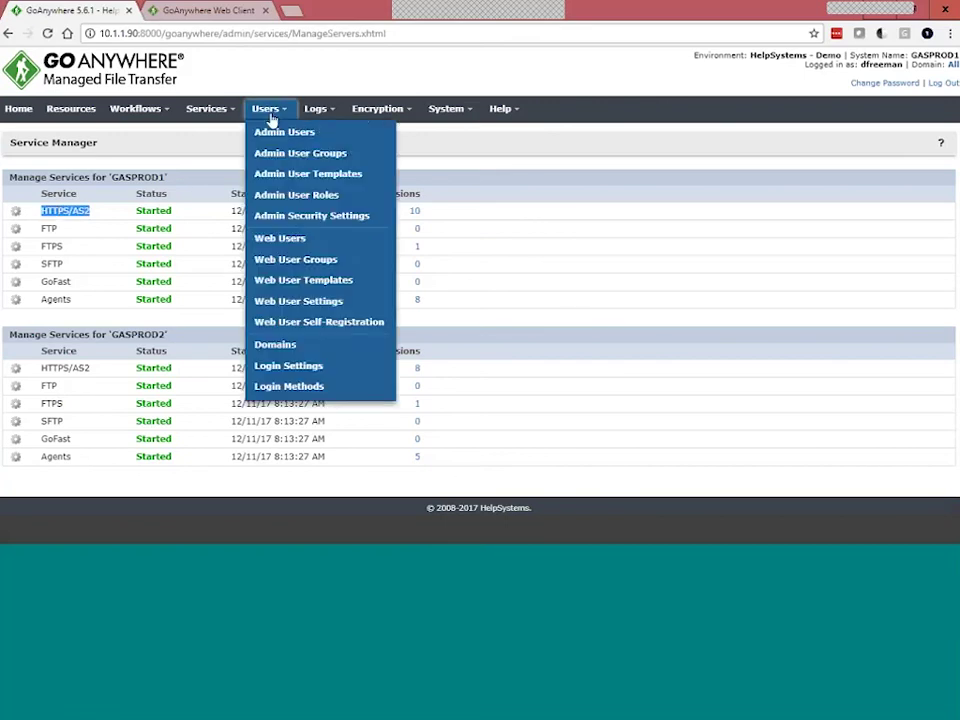
# Step: Open the filtered web user and review its authentication, including HTTPS two-factor choices
pyautogui.click(268, 239)
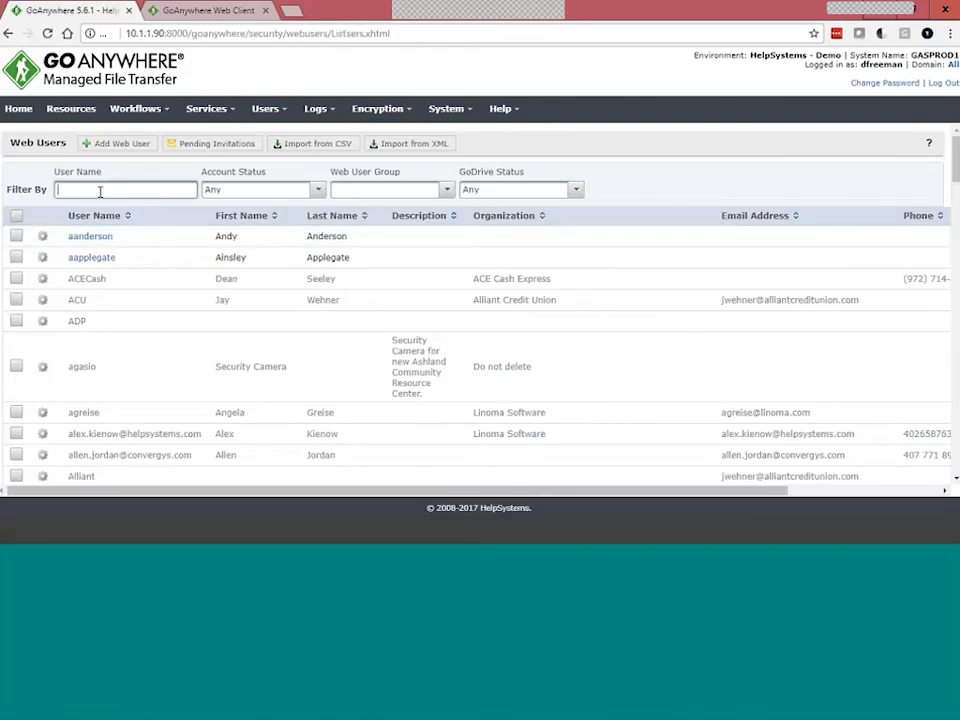
pyautogui.click(89, 237)
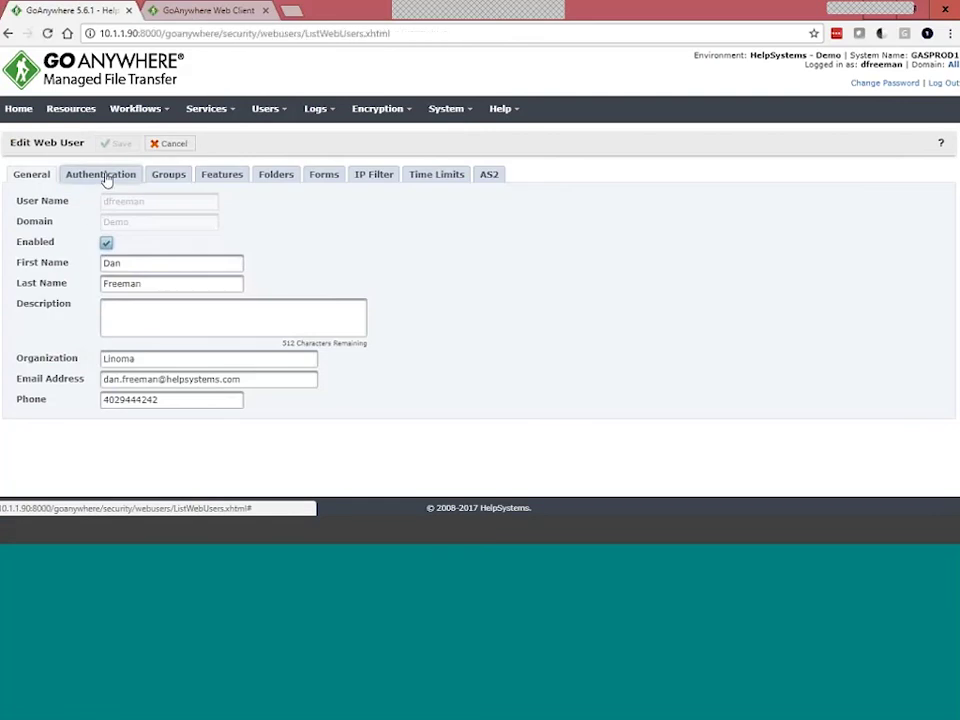
pyautogui.click(104, 175)
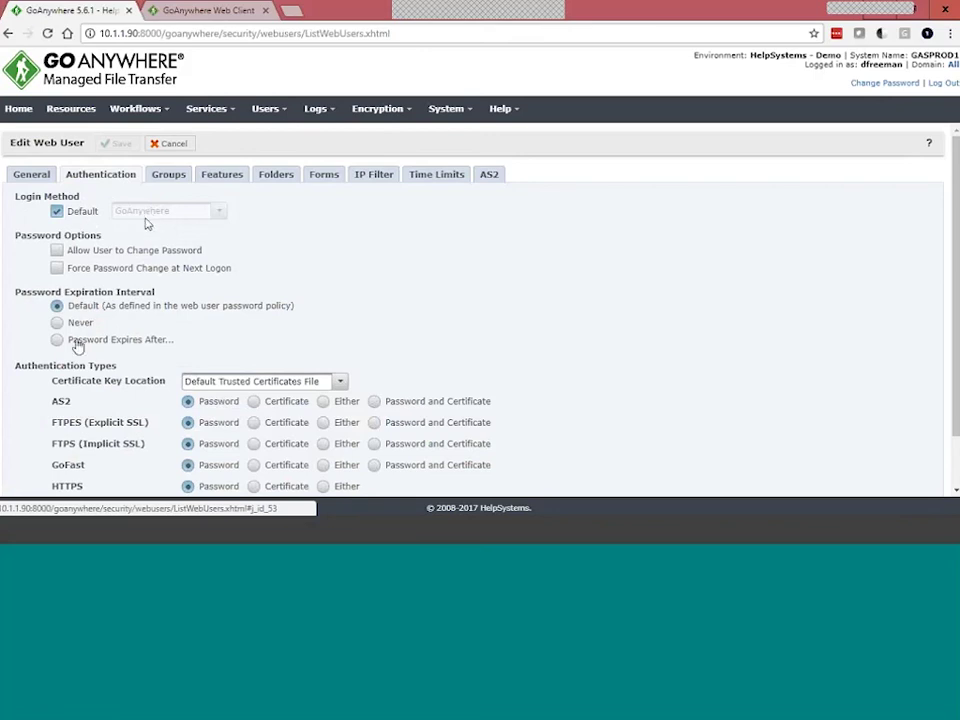
pyautogui.scroll(-1, 70, 338)
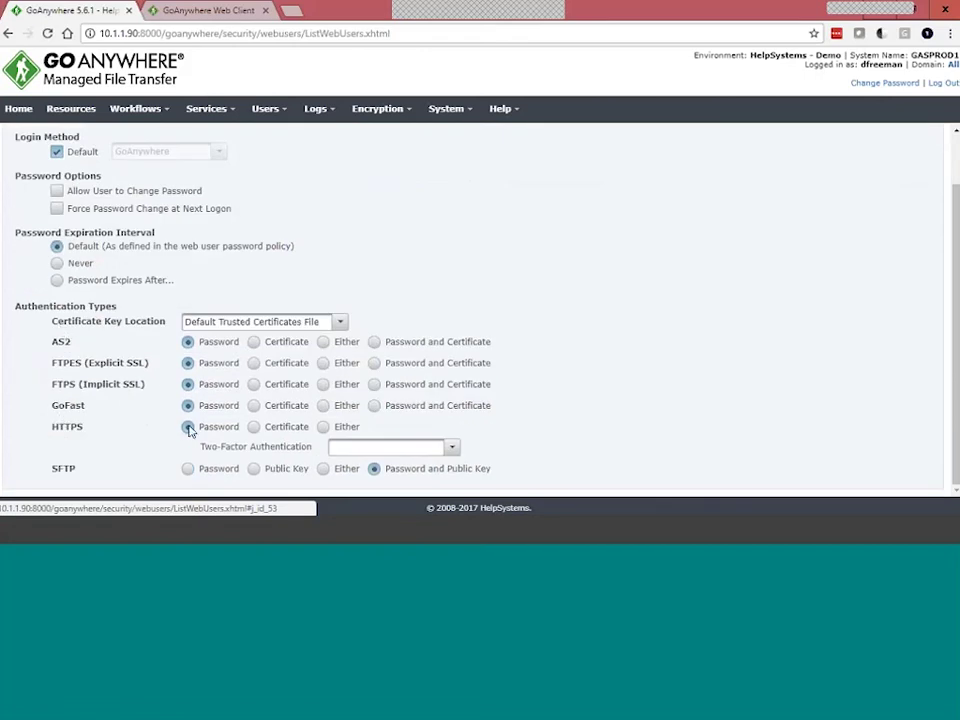
pyautogui.click(401, 452)
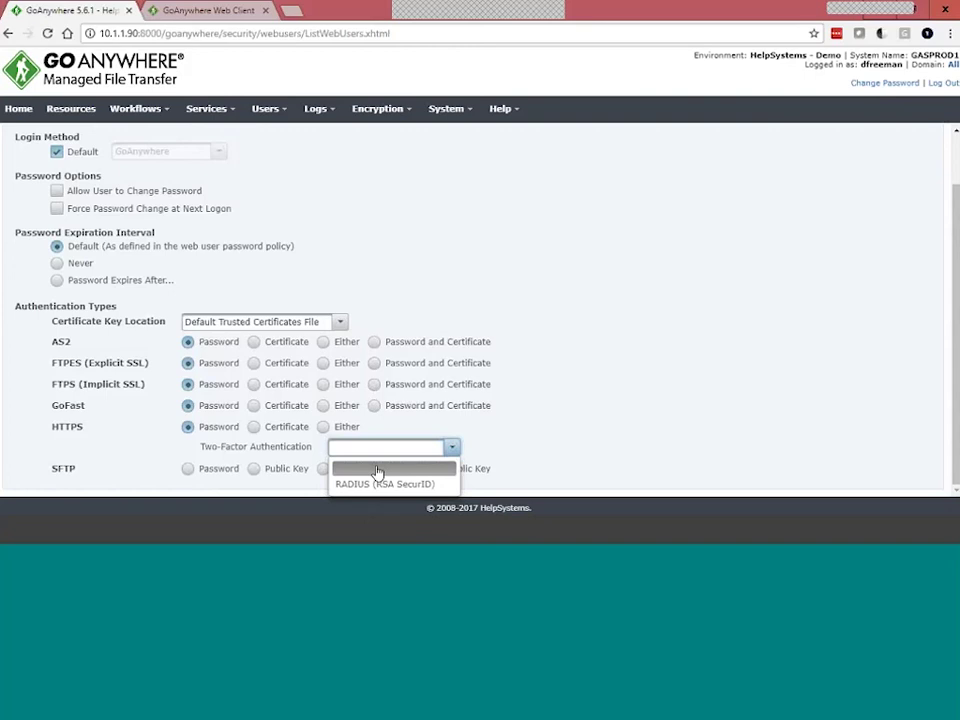
pyautogui.scroll(2, 380, 340)
# Step: Review the user's enabled features, then folder permissions, disk space limit and home directory path
pyautogui.click(218, 178)
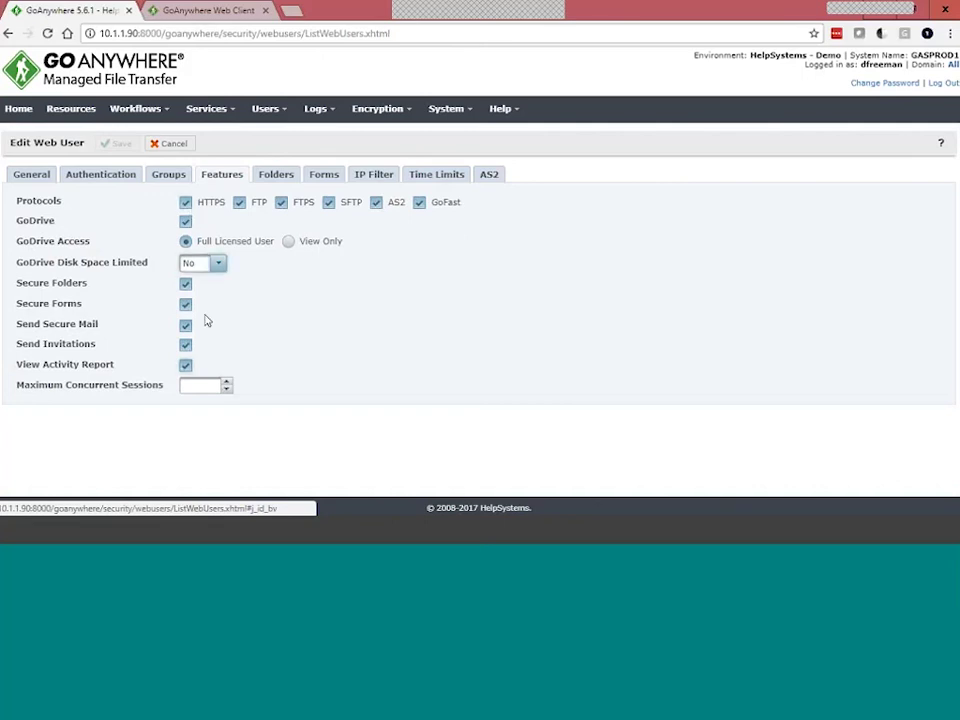
pyautogui.click(278, 177)
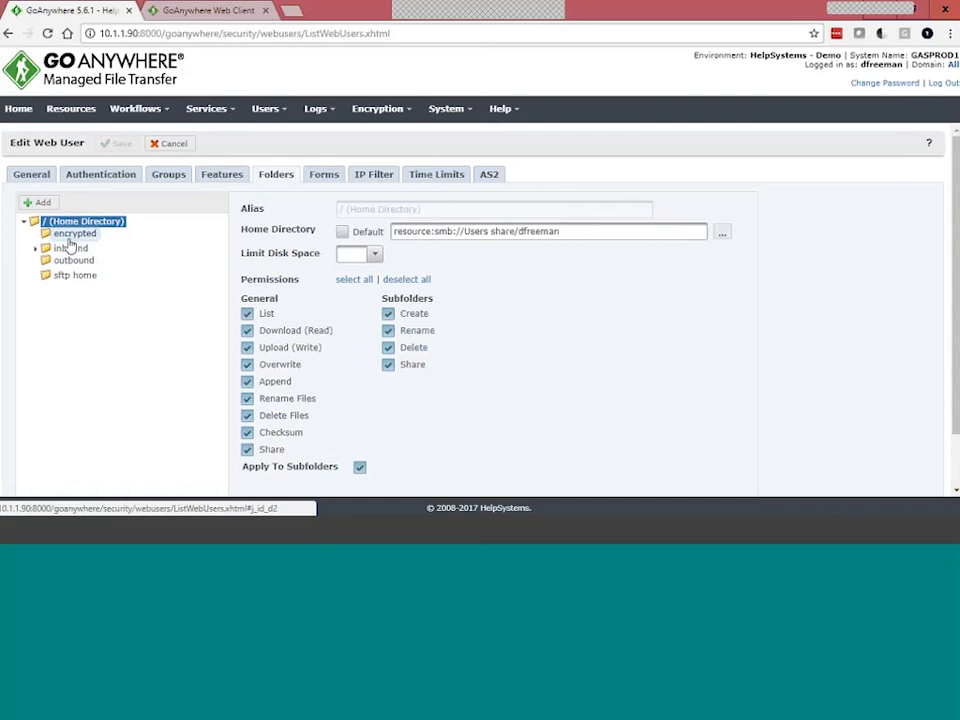
pyautogui.click(376, 255)
pyautogui.click(473, 265)
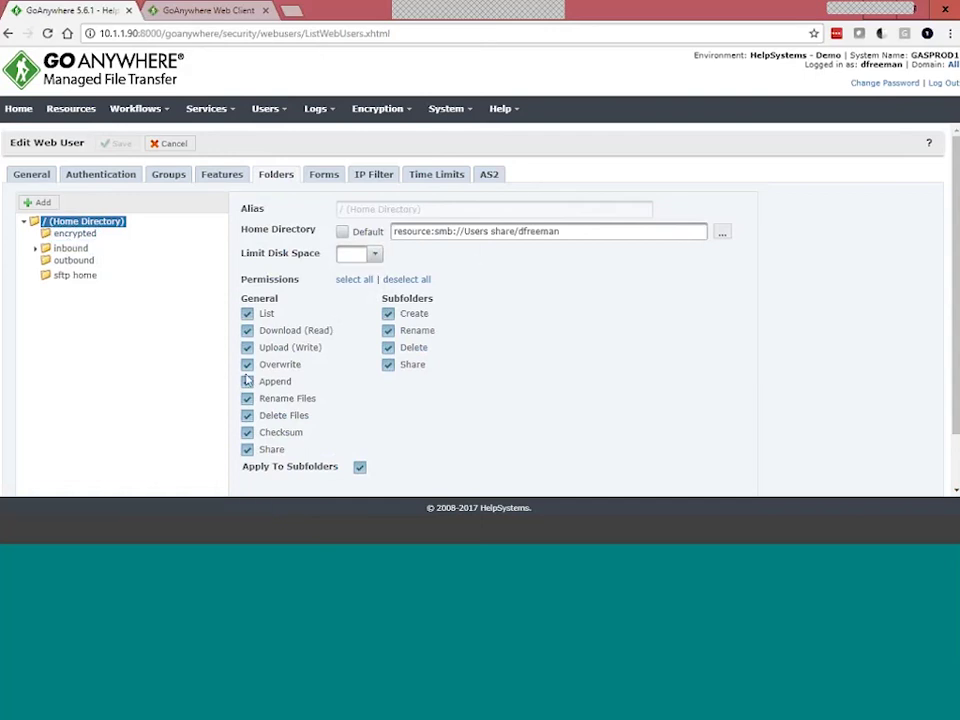
pyautogui.tripleClick(567, 231)
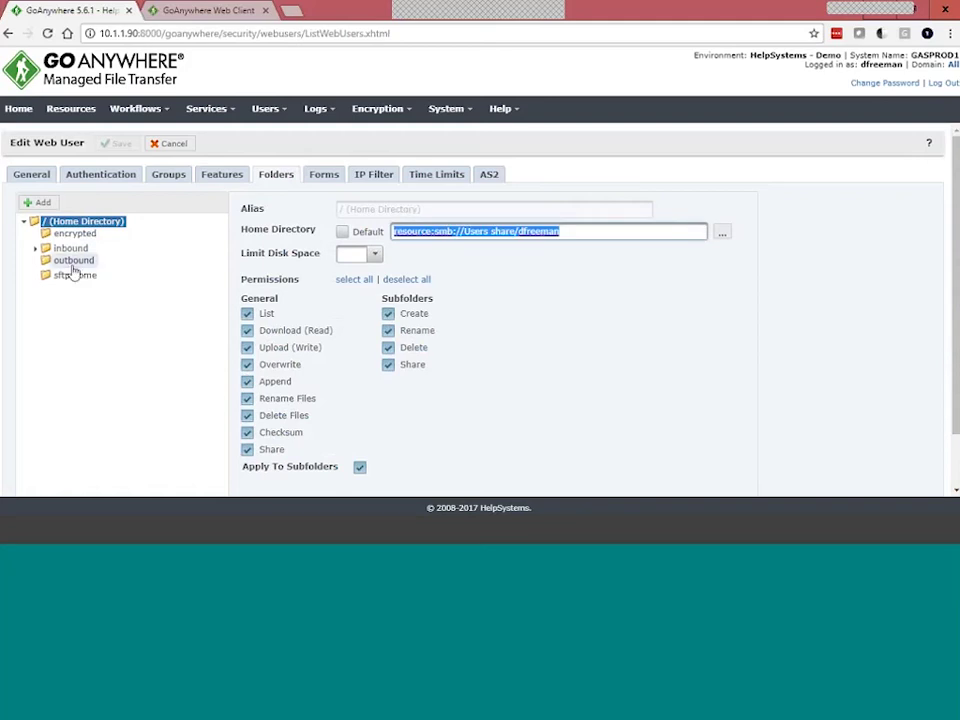
# Step: On the Web Client sign-in page, enter the web user's name and password and submit
pyautogui.click(208, 11)
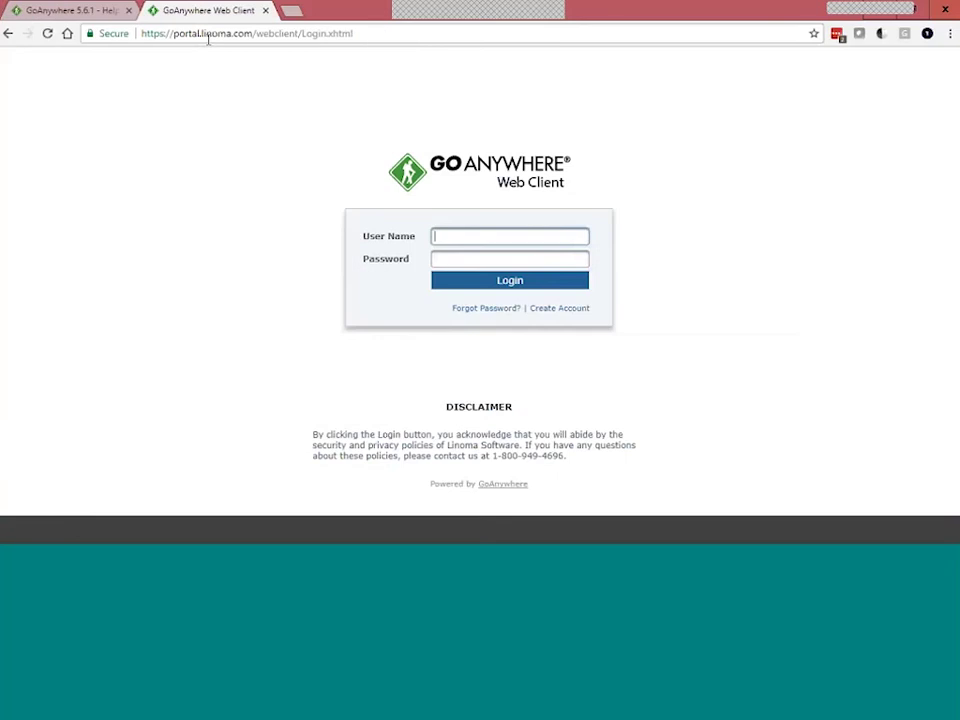
pyautogui.click(434, 256)
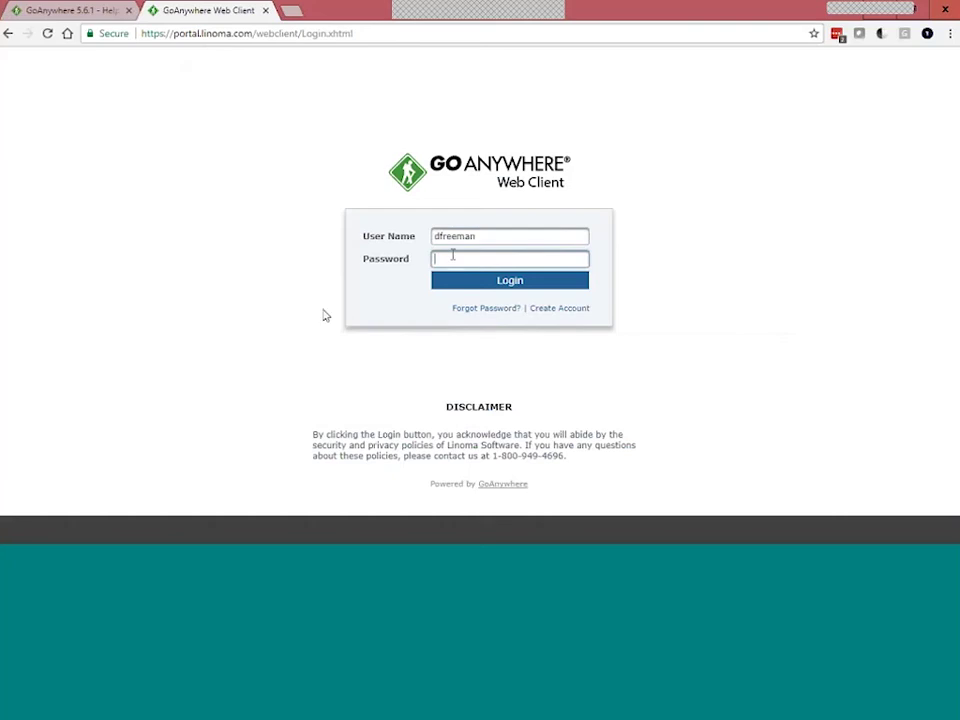
pyautogui.write('••')
pyautogui.press('Return')
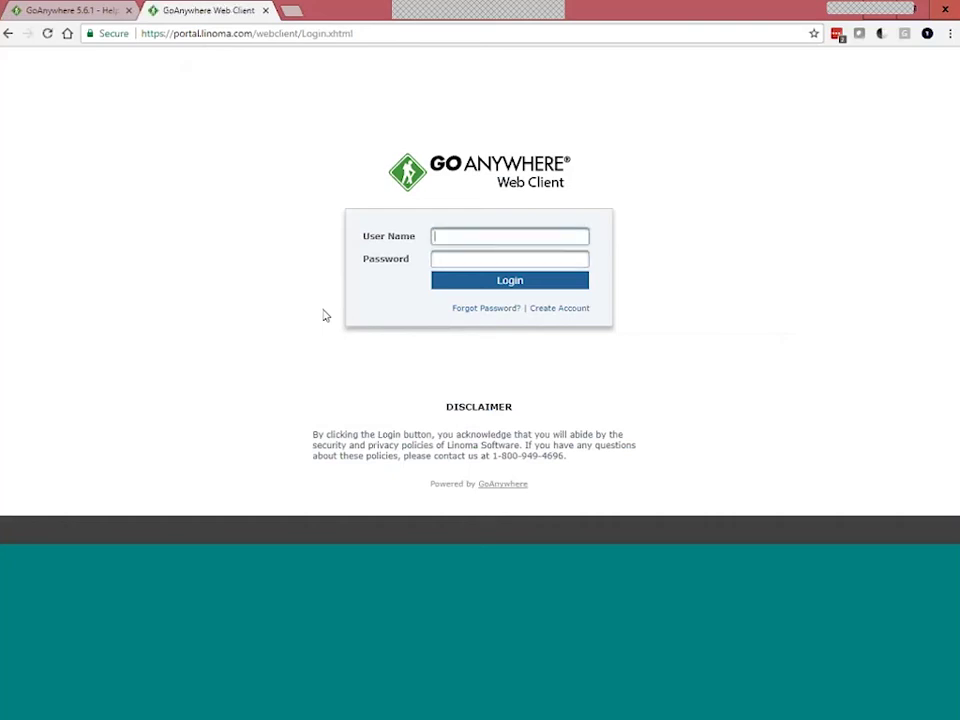
# Step: Re-enter the user name and full password and sign in again
pyautogui.press('Tab')
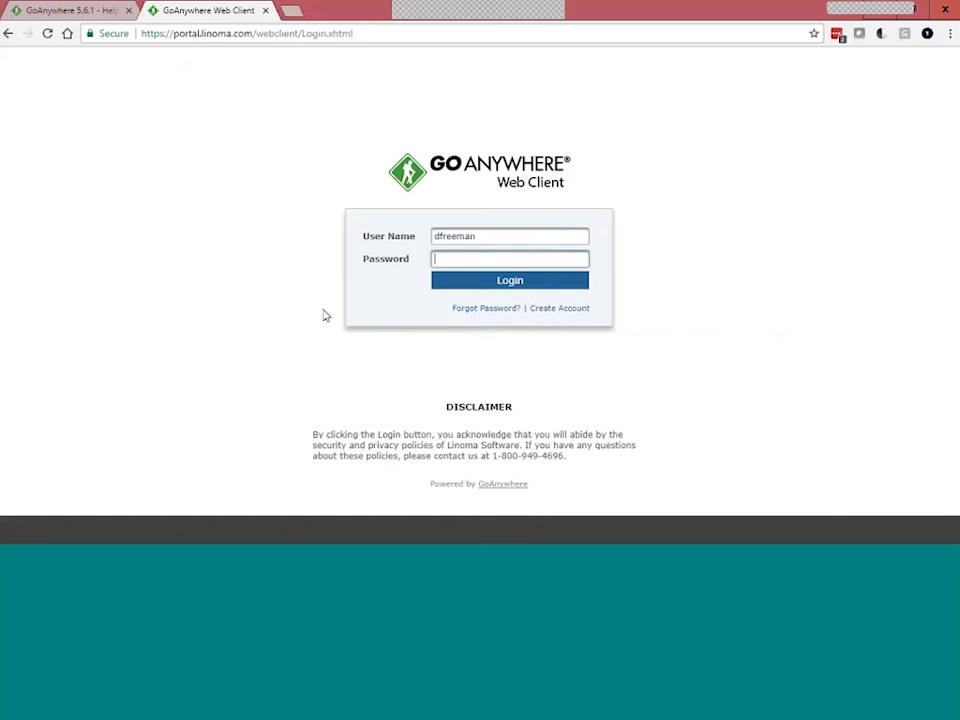
pyautogui.write('••••••••••••')
pyautogui.press('Return')
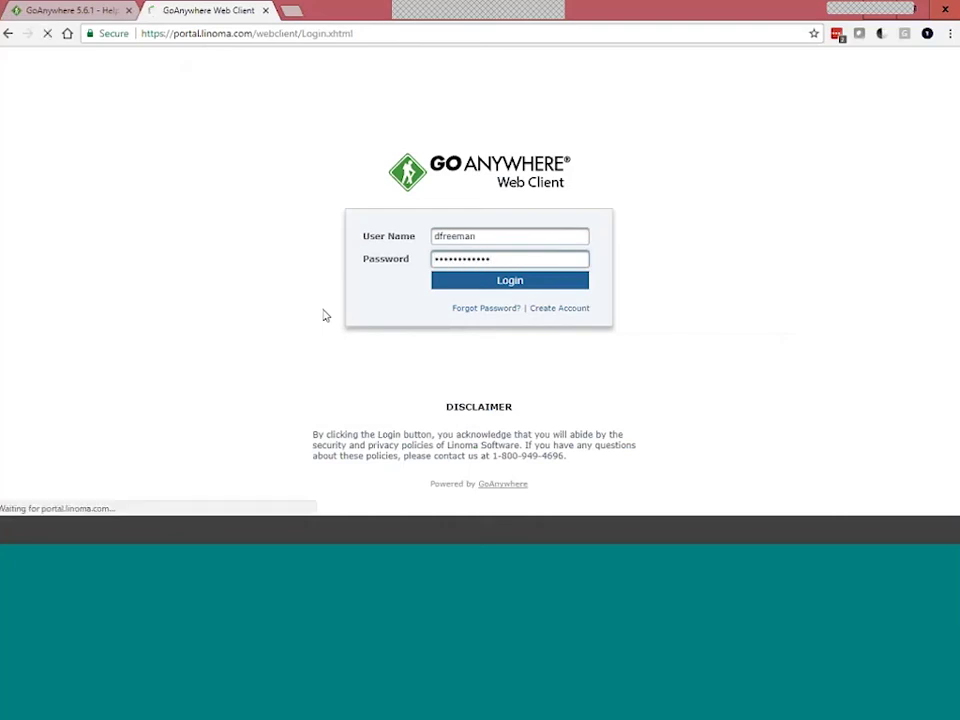
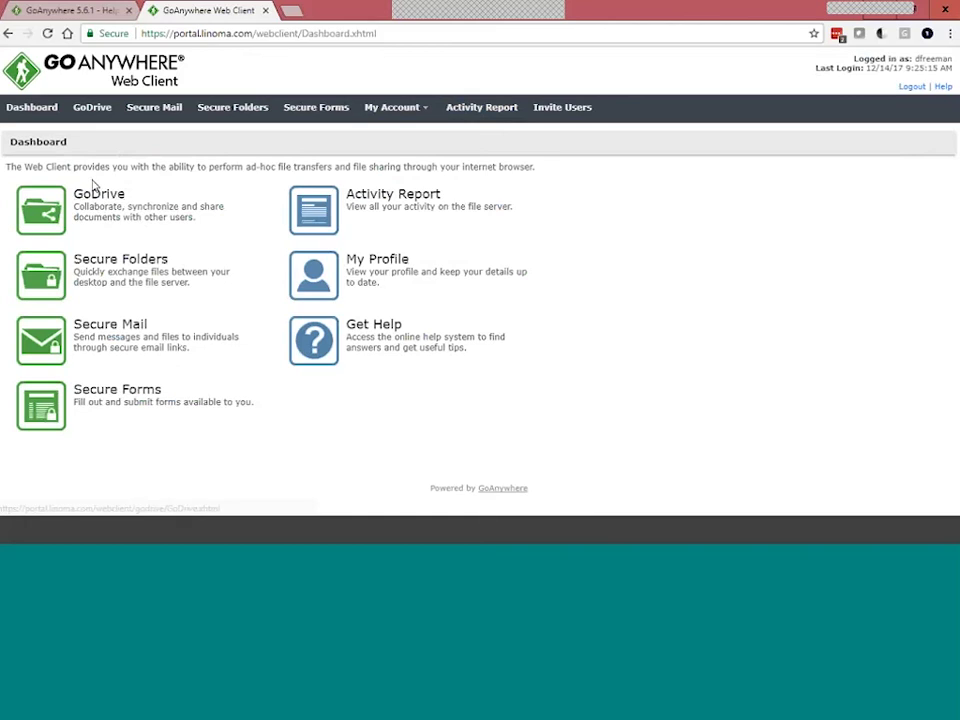
# Step: Go from the Dashboard to the GoDrive workspace with shared folders such as AWS and finance
pyautogui.click(100, 202)
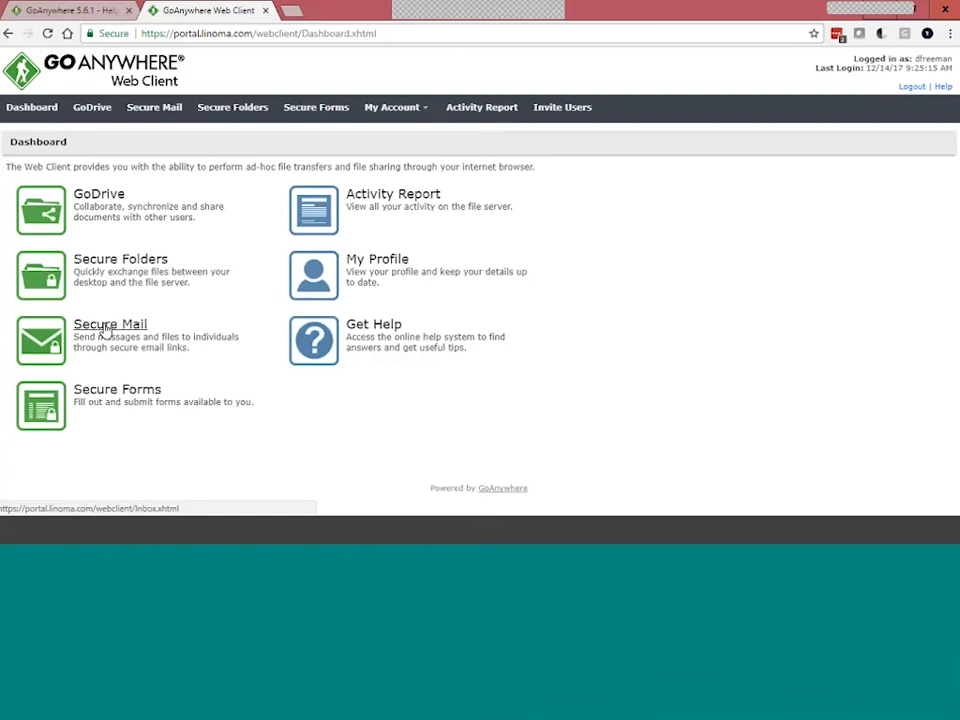
pyautogui.click(106, 333)
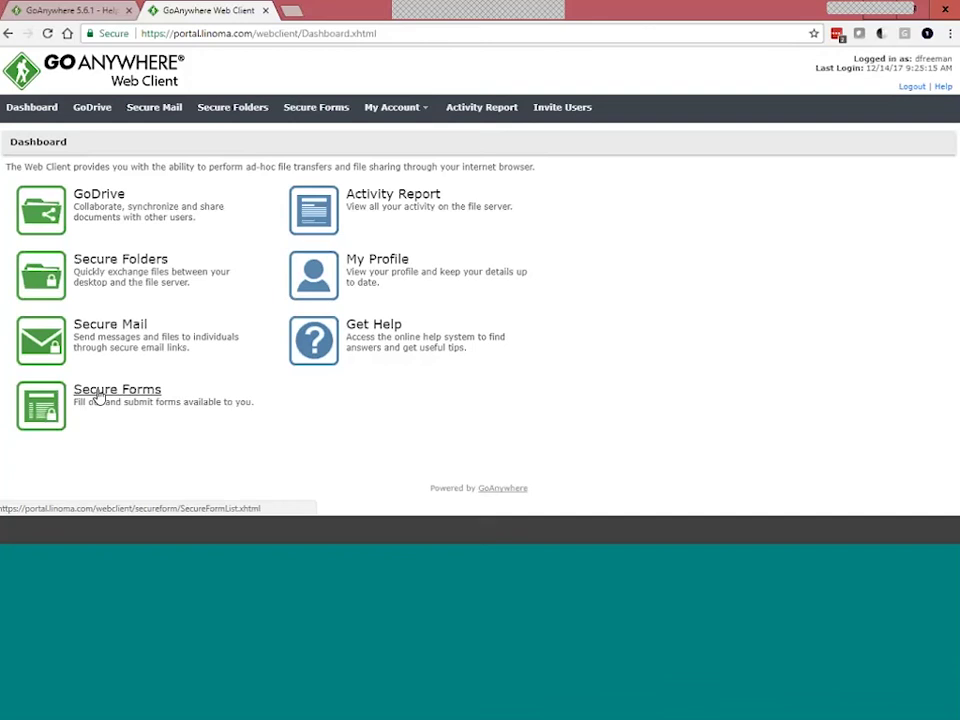
pyautogui.click(97, 200)
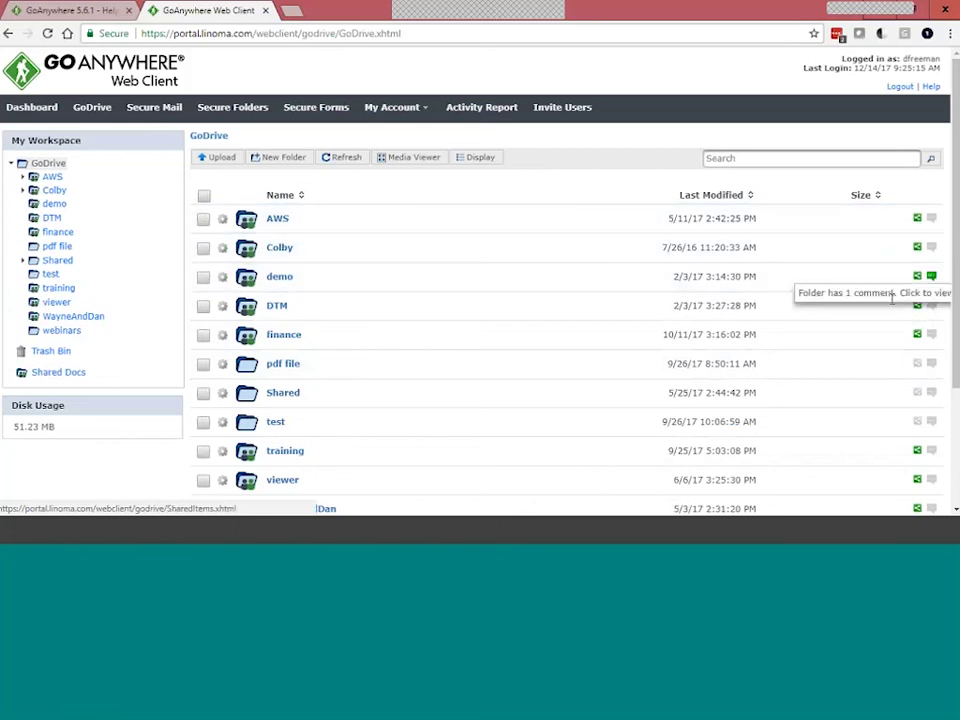
# Step: Check the revisionsdoc.docx actions list in GoDrive, then start a blank Secure Mail message
pyautogui.scroll(-3, 881, 311)
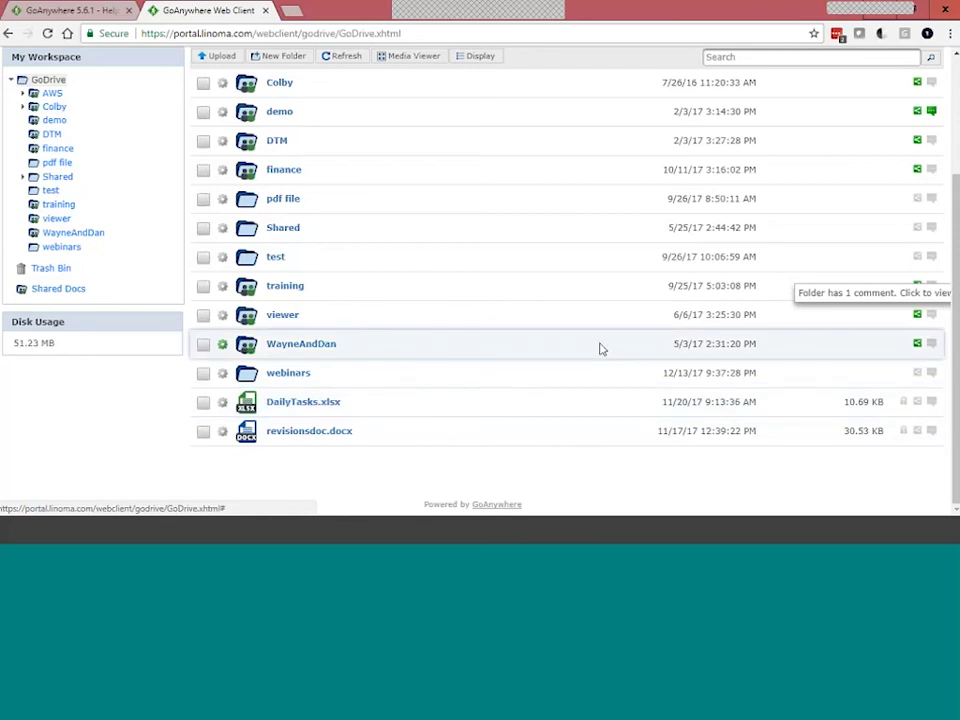
pyautogui.click(222, 431)
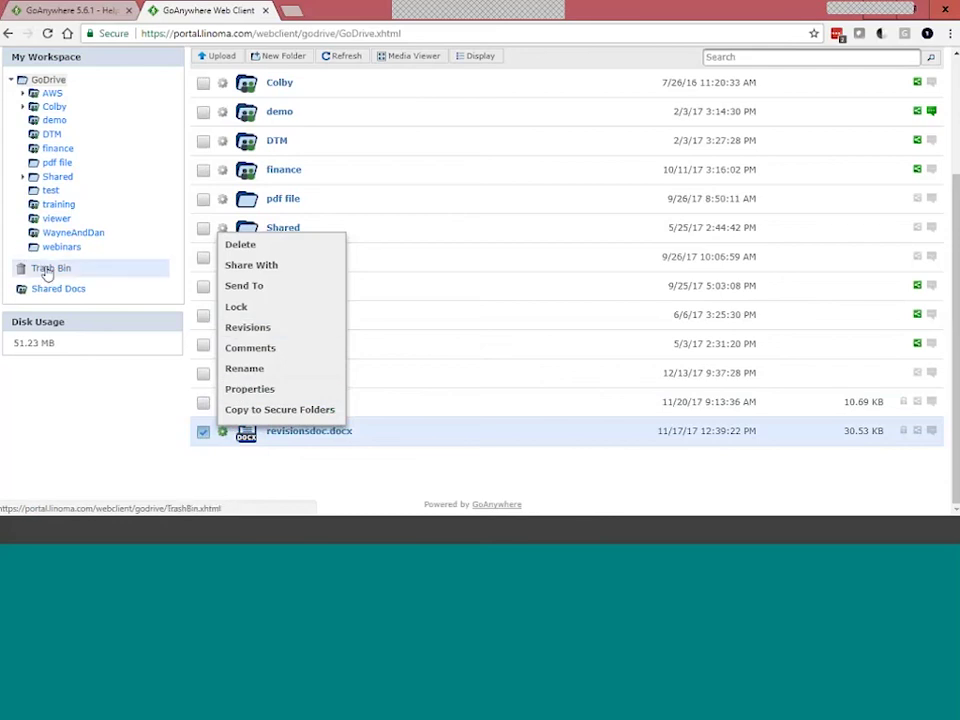
pyautogui.scroll(2, 424, 150)
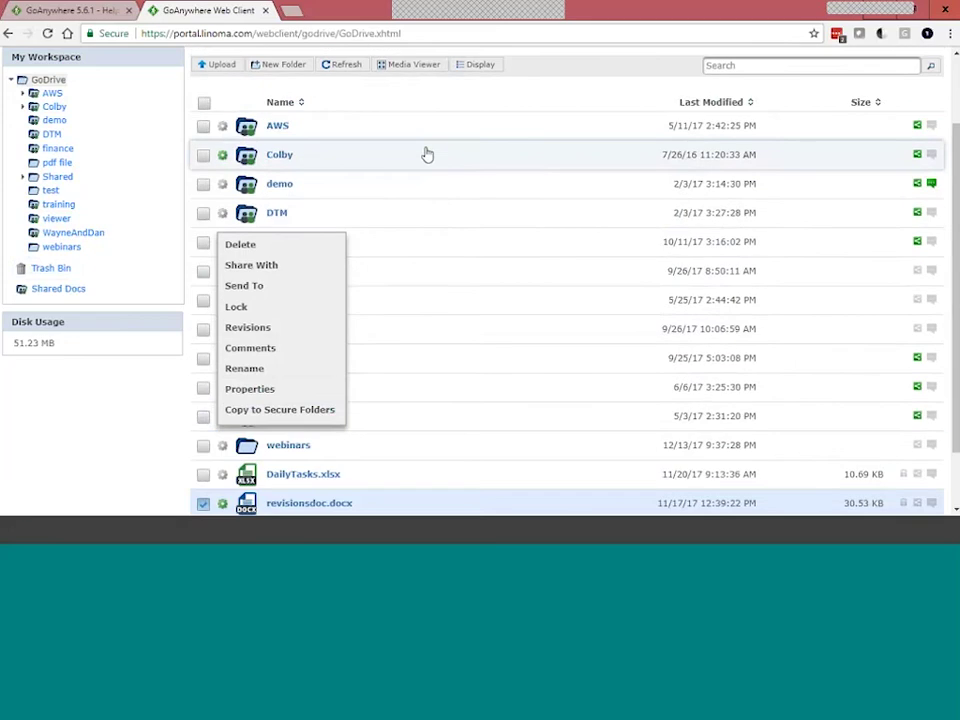
pyautogui.scroll(1, 427, 154)
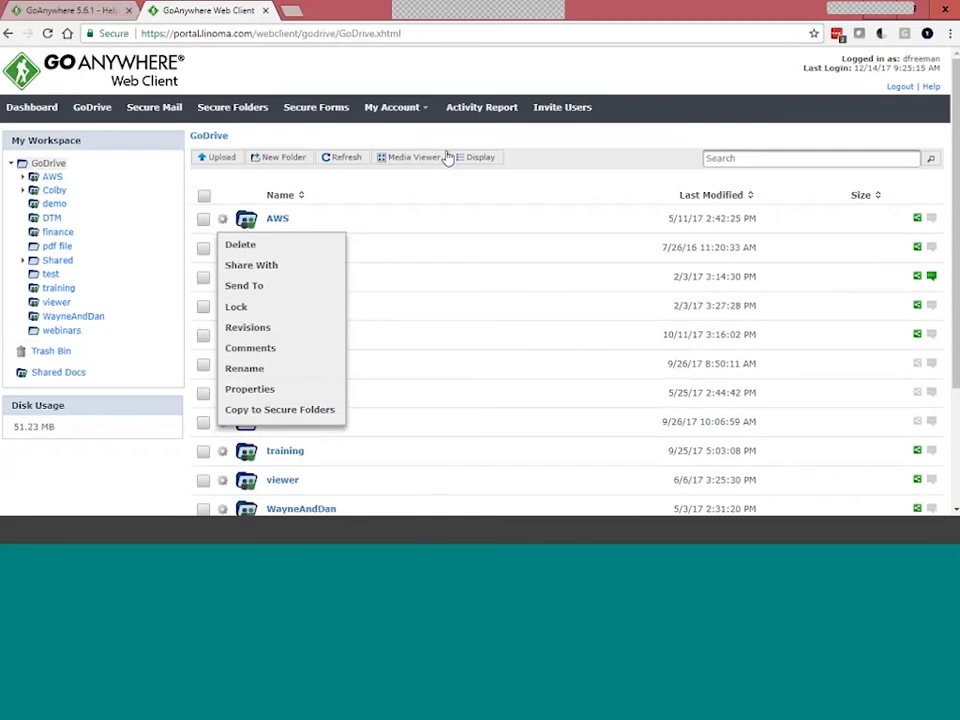
pyautogui.click(396, 154)
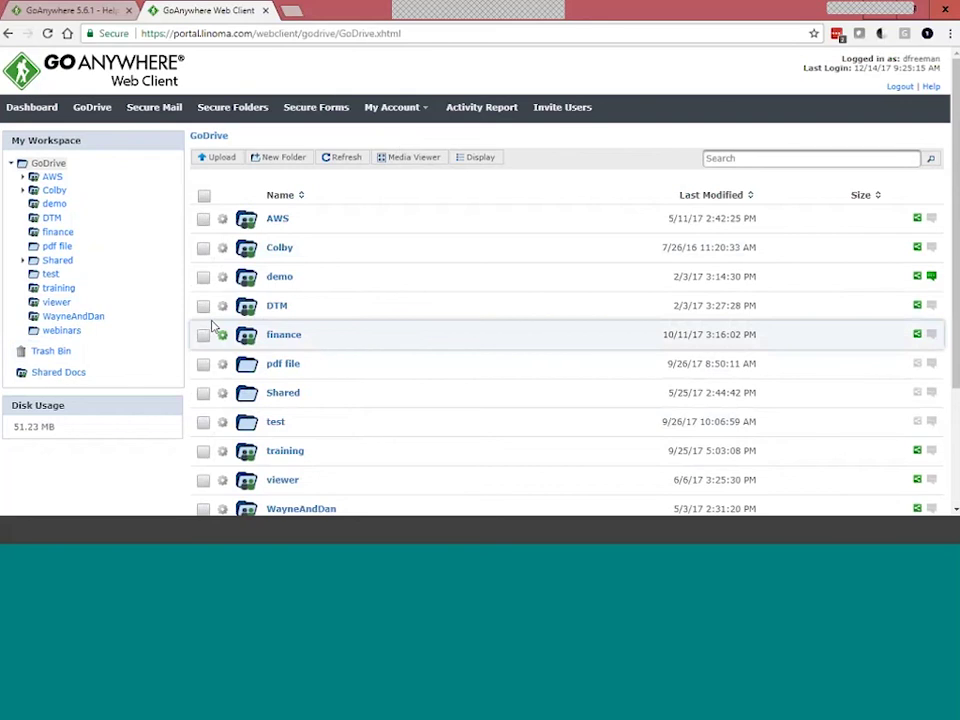
pyautogui.click(154, 108)
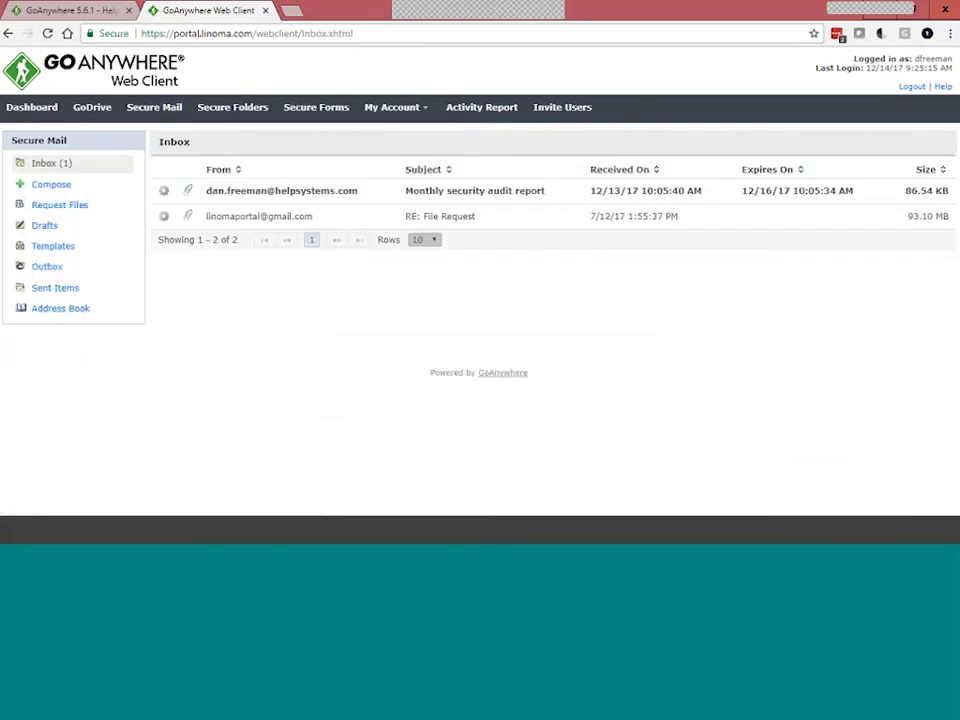
pyautogui.click(62, 185)
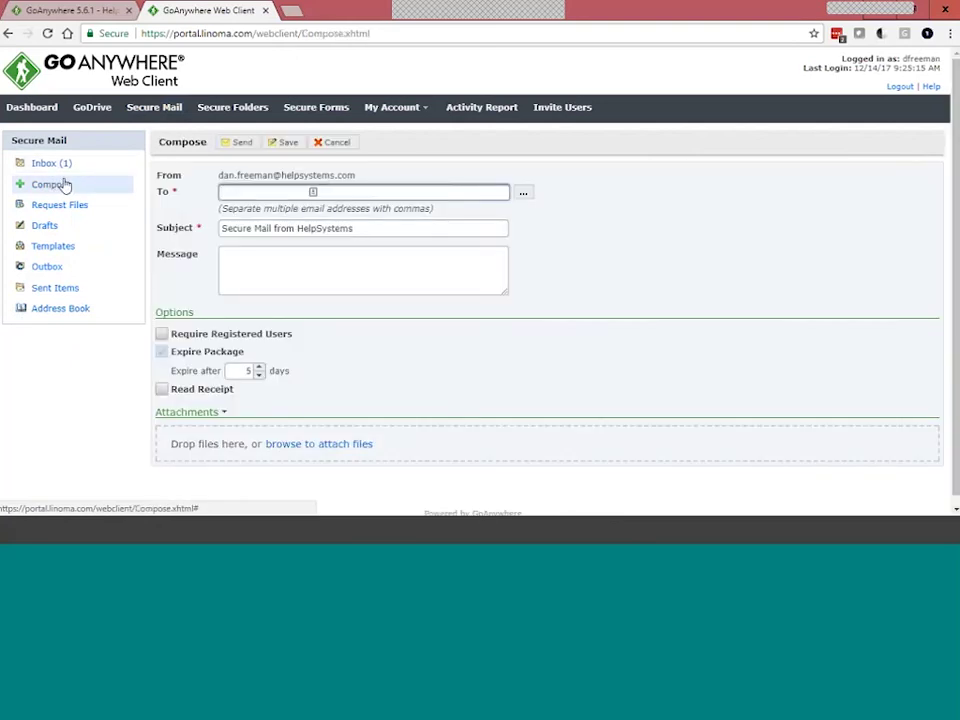
# Step: Address a secure message to Linoma Portal with the body 'this is secure info'
pyautogui.write('linoma')
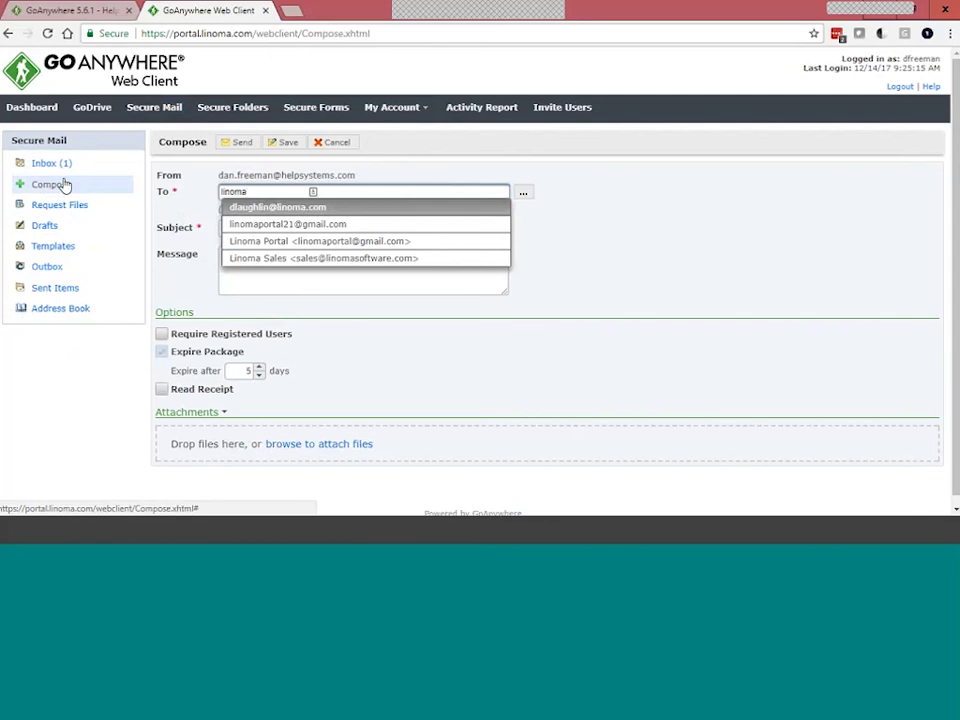
pyautogui.press('Down')
pyautogui.press('Down')
pyautogui.press('Return')
pyautogui.press('Tab')
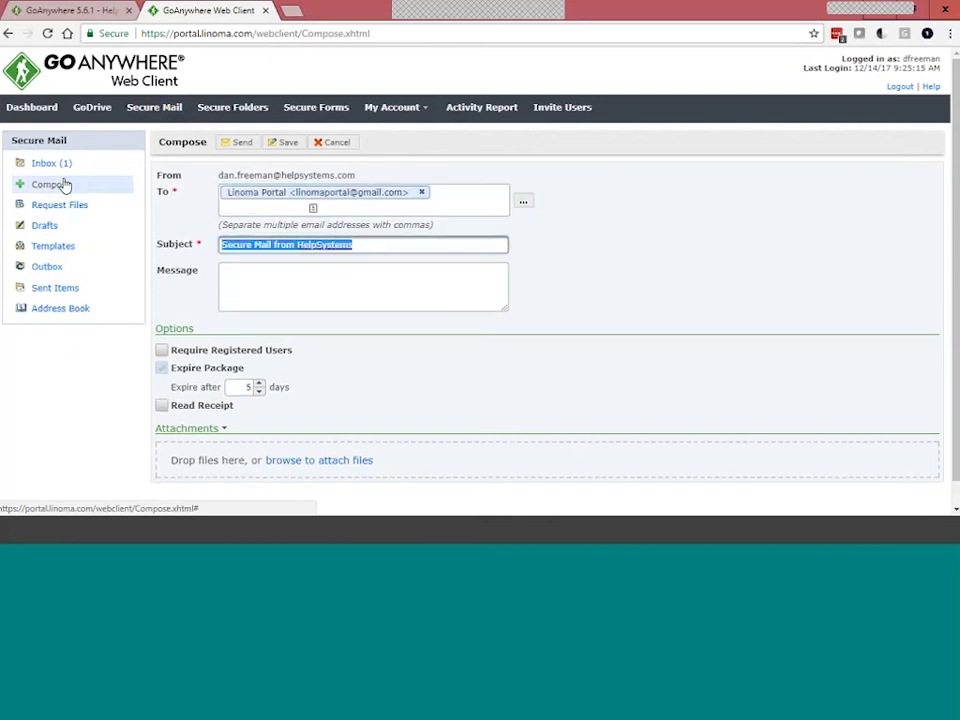
pyautogui.press('Tab')
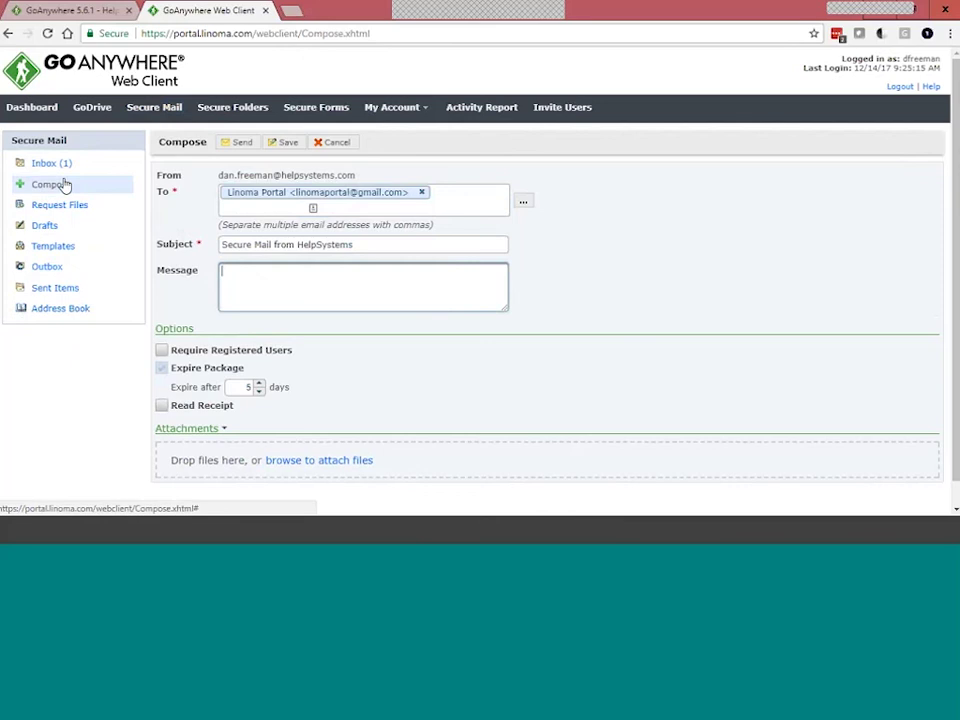
pyautogui.write('this is secure info')
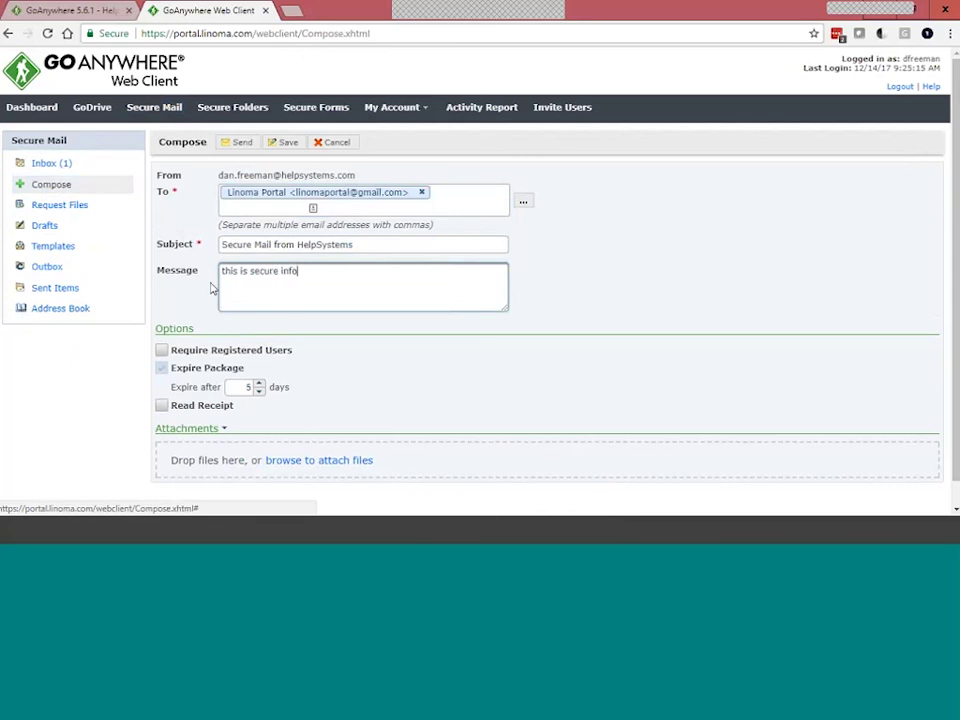
# Step: Request a read receipt and send the message as a password-protected package
pyautogui.click(162, 351)
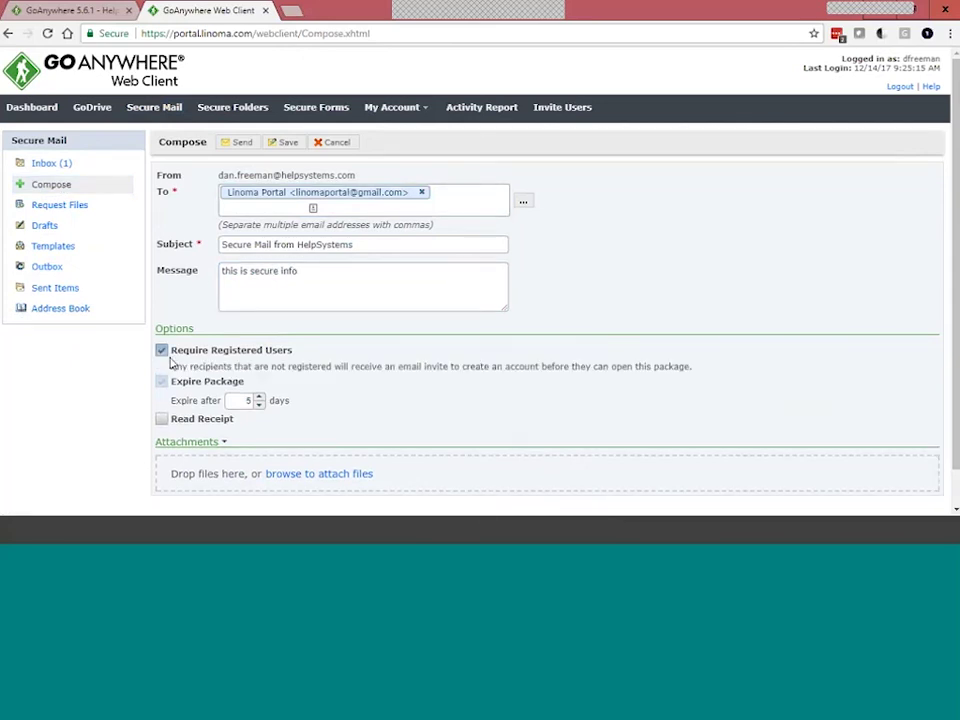
pyautogui.click(162, 351)
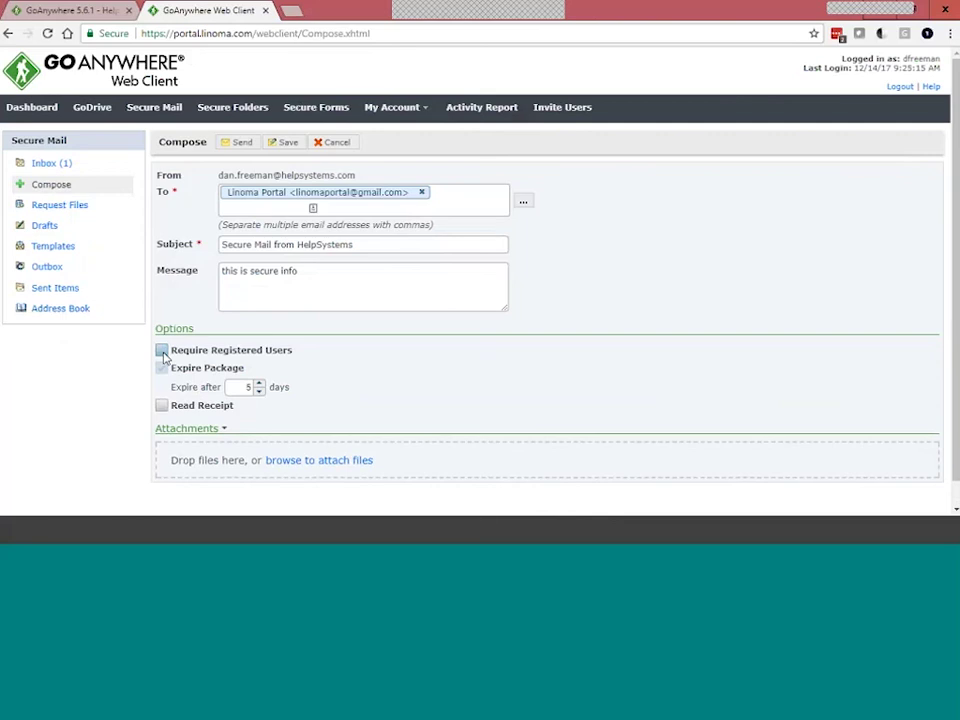
pyautogui.click(162, 405)
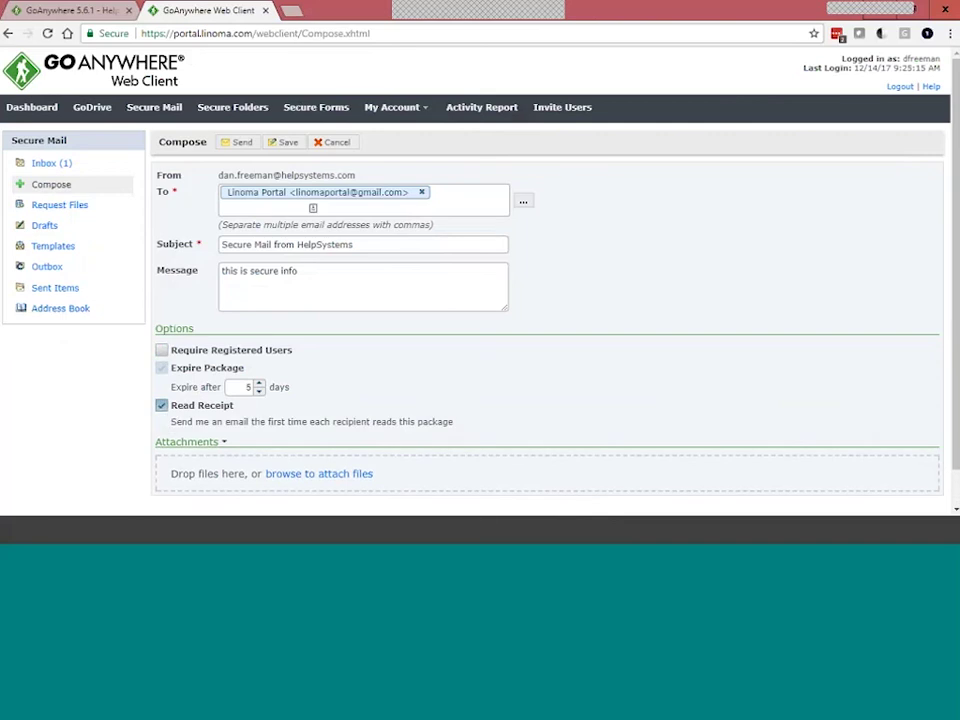
pyautogui.click(237, 142)
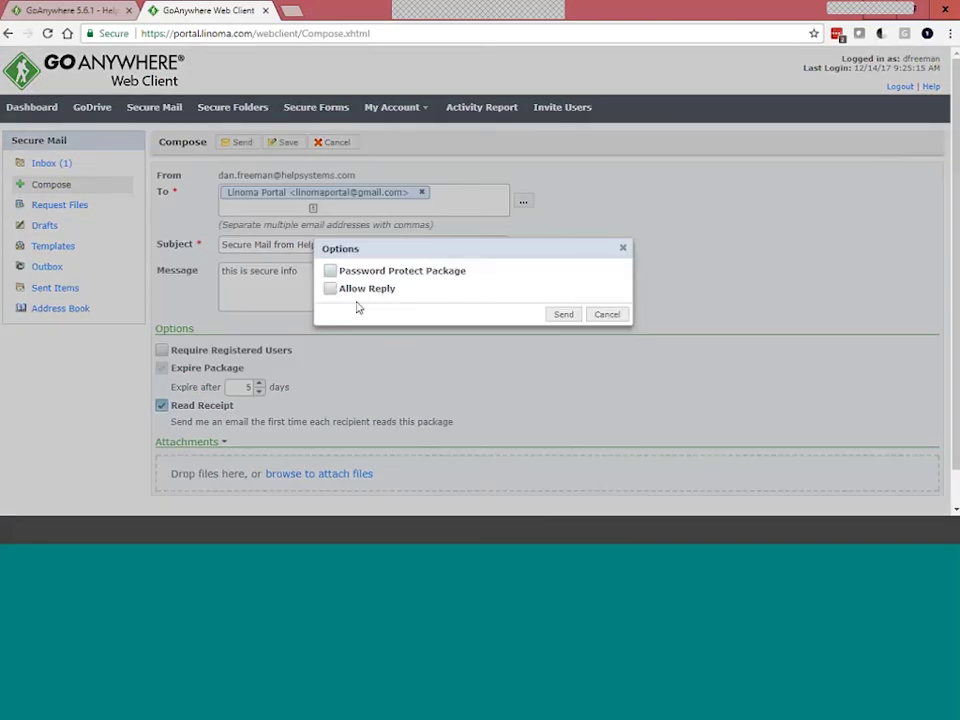
pyautogui.click(330, 270)
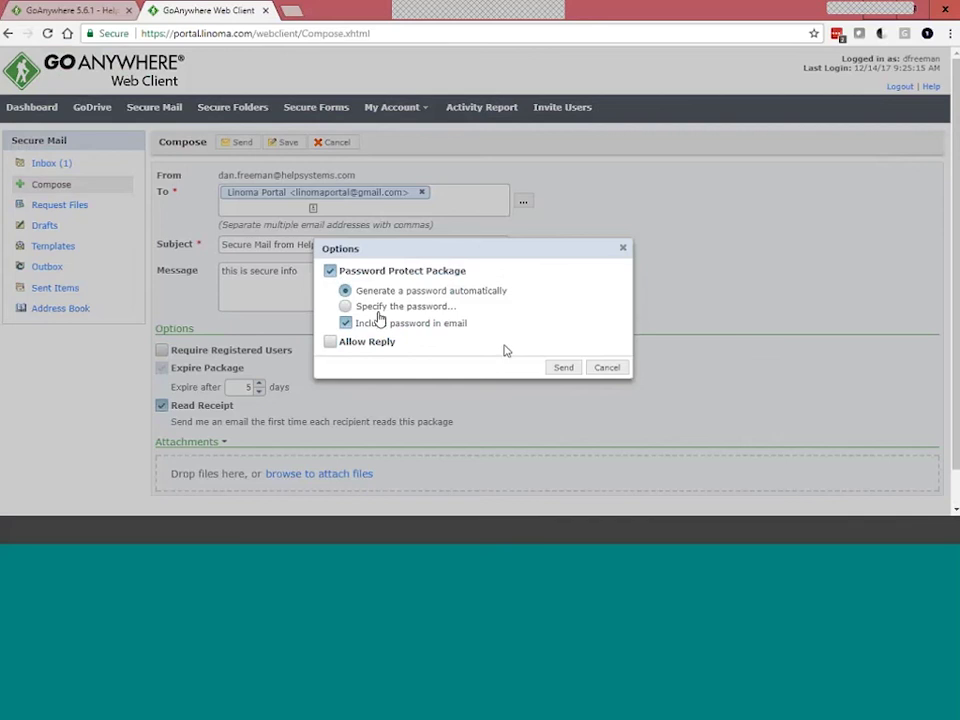
pyautogui.click(564, 367)
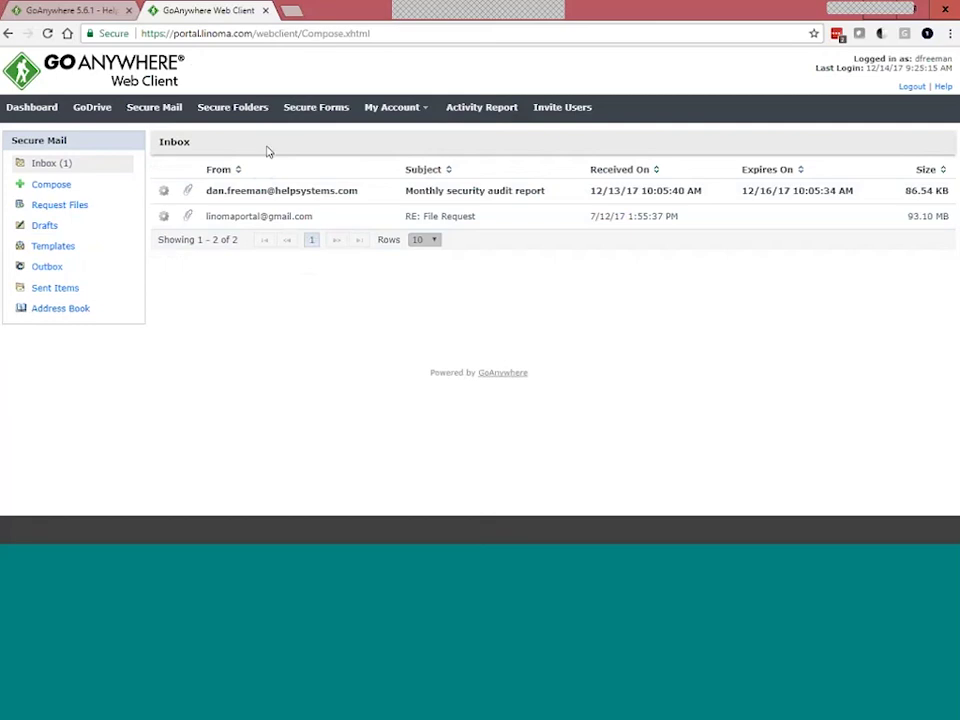
pyautogui.moveTo(207, 33); pyautogui.dragTo(150, 78)
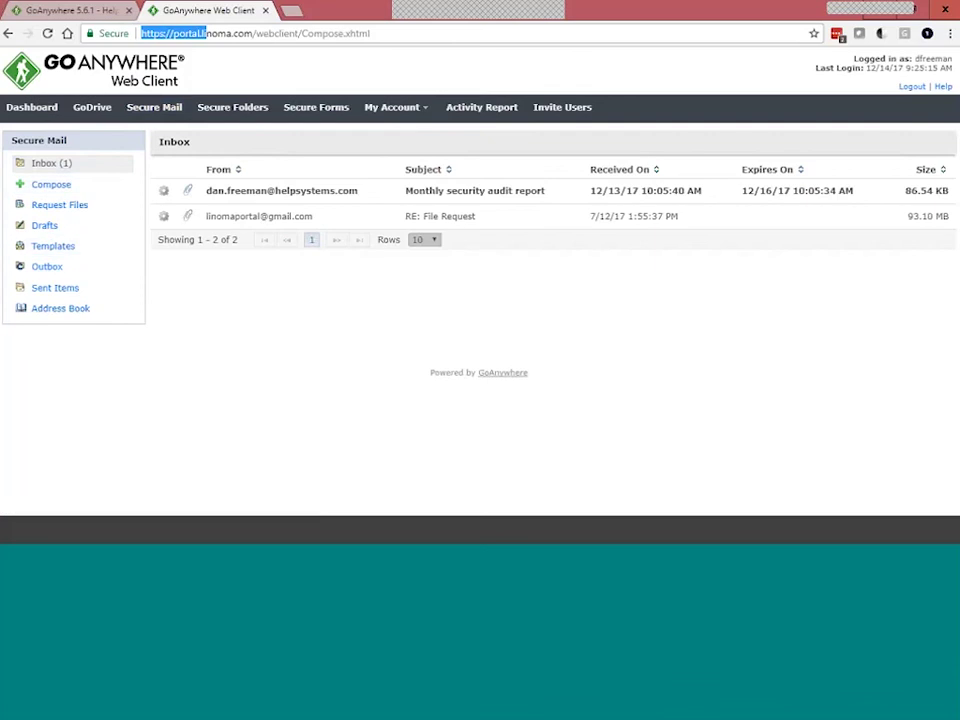
# Step: Upload FTPtipsWebinarNotesd2.docx into the root of Secure Folders and review the upload details
pyautogui.click(231, 116)
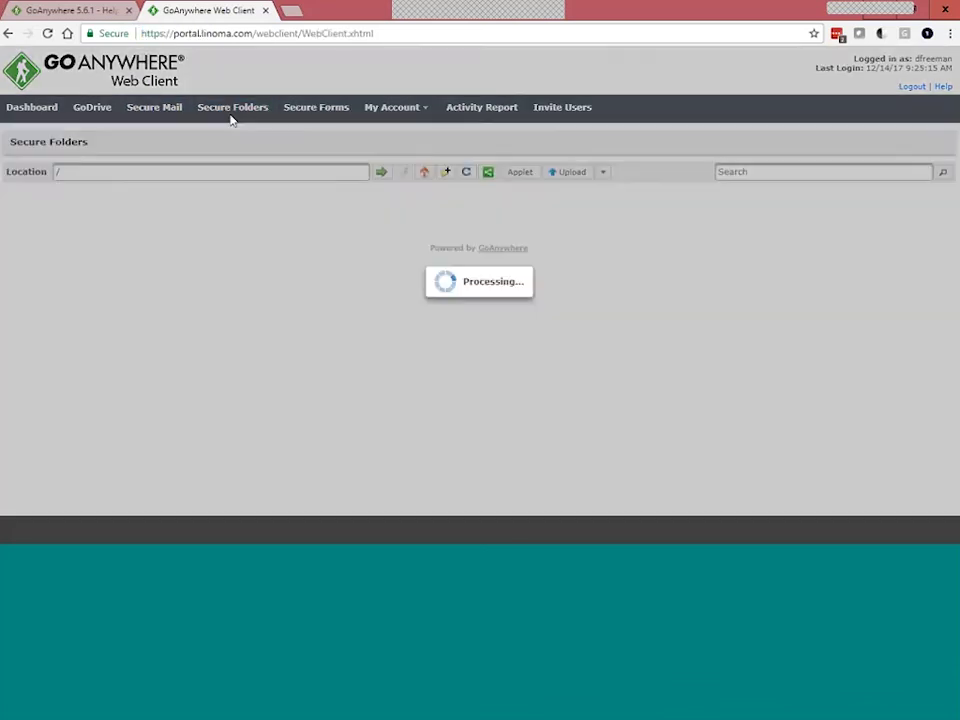
pyautogui.scroll(-2, 101, 289)
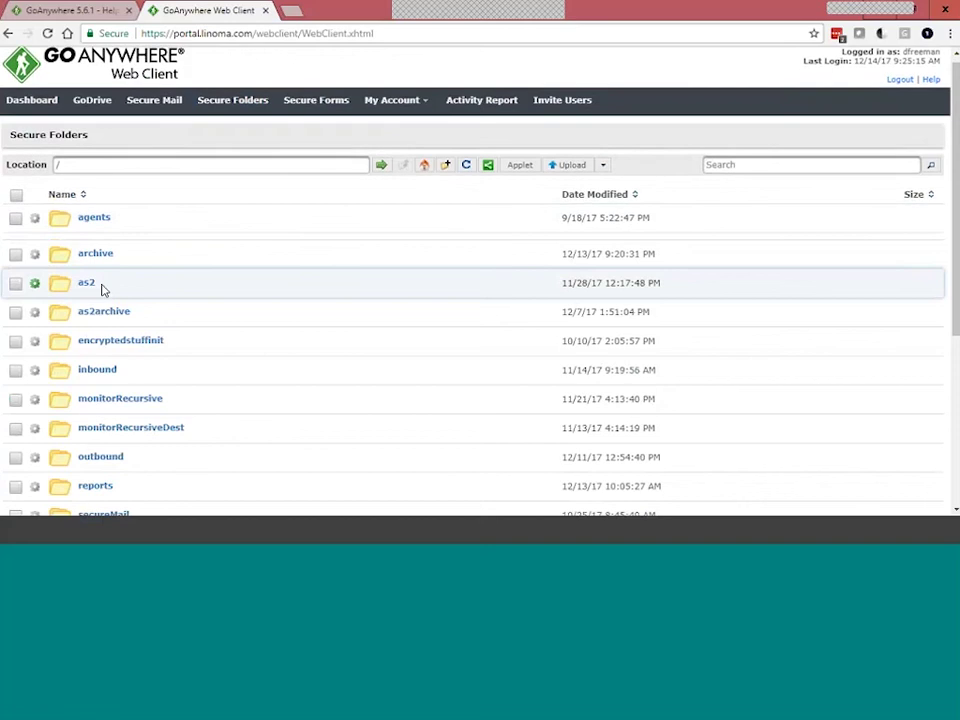
pyautogui.scroll(-1, 148, 322)
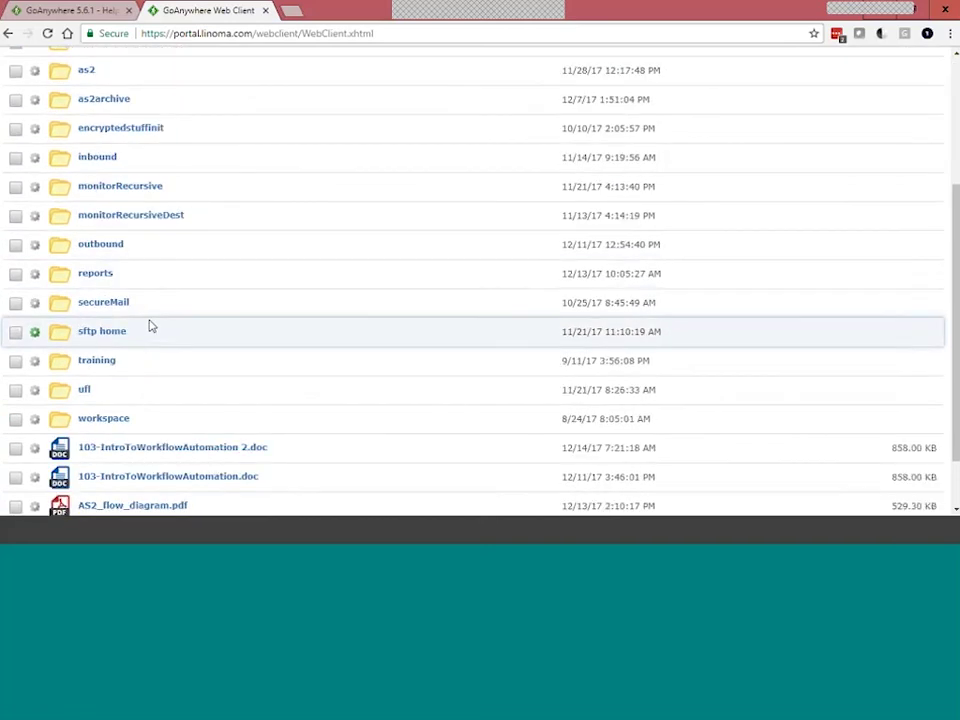
pyautogui.scroll(3, 150, 326)
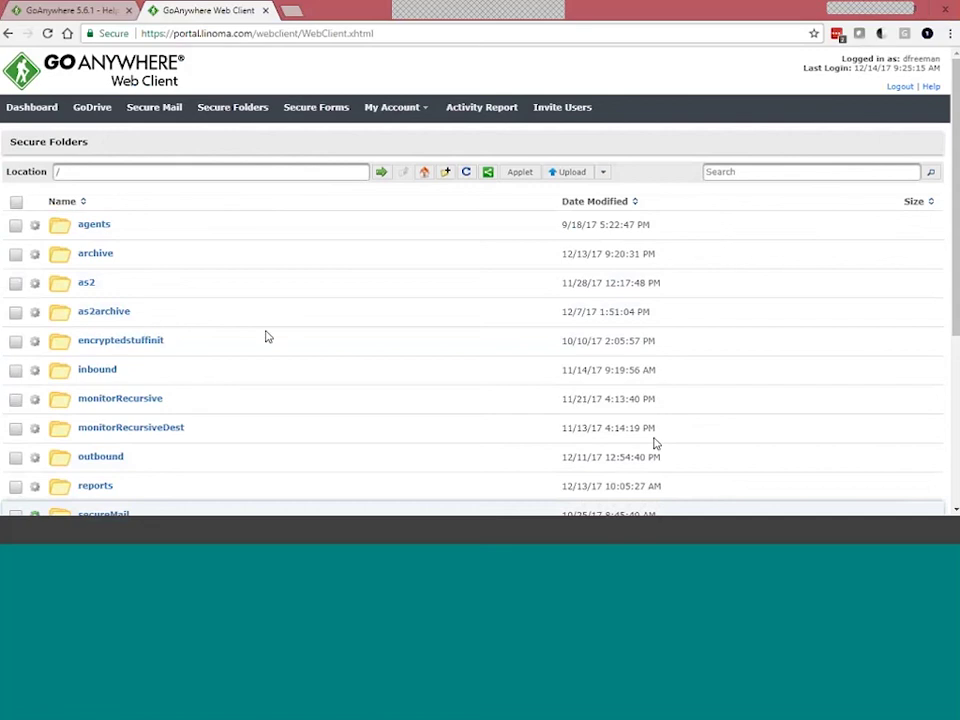
pyautogui.moveTo(339, 326); pyautogui.dragTo(345, 380)
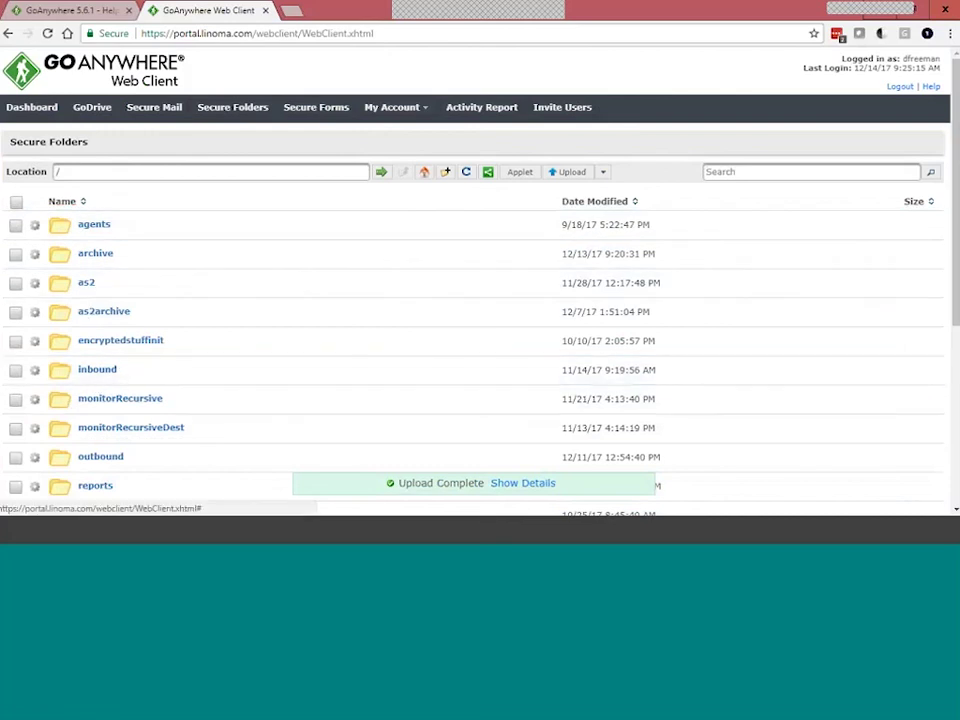
pyautogui.click(522, 483)
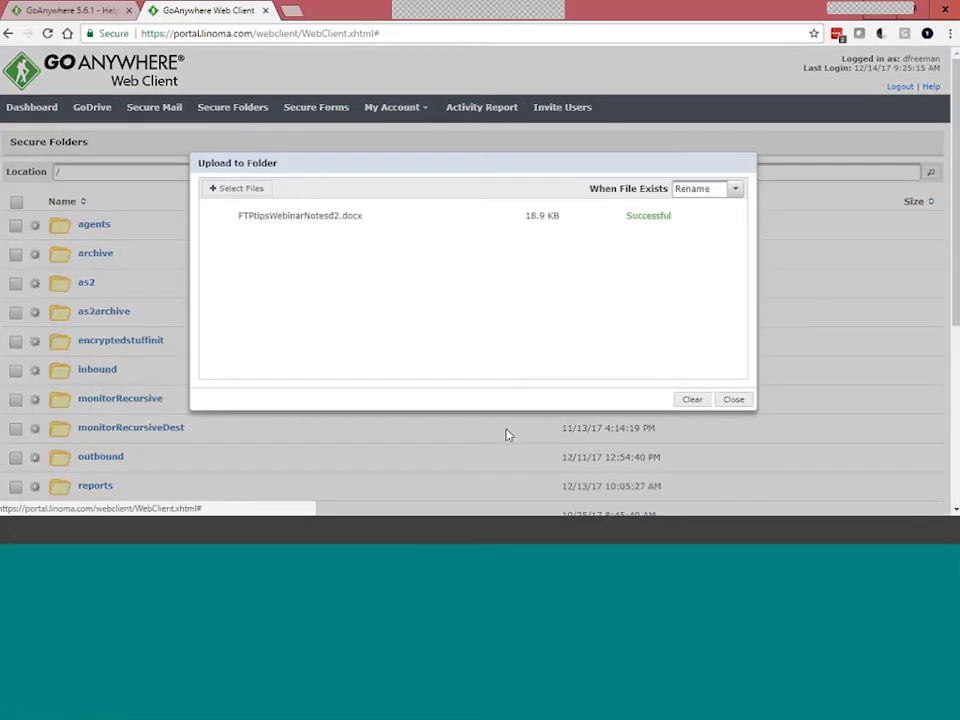
pyautogui.click(734, 400)
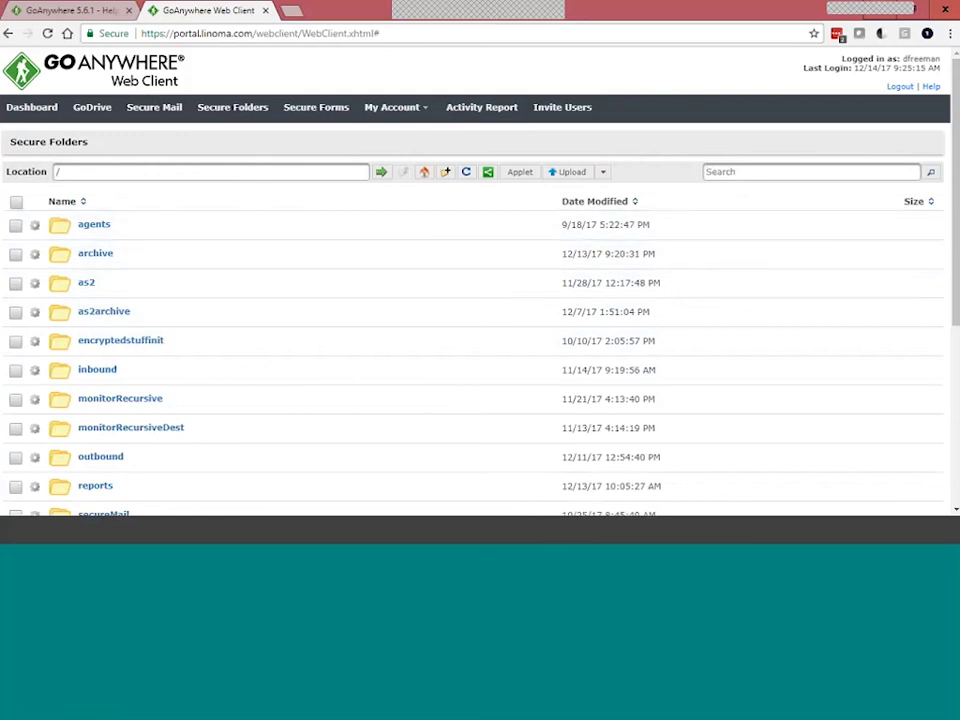
# Step: Run Generate Employee Report with a 90000 minimum salary and download Employees_Report.xls
pyautogui.moveTo(389, 117)
pyautogui.click(316, 107)
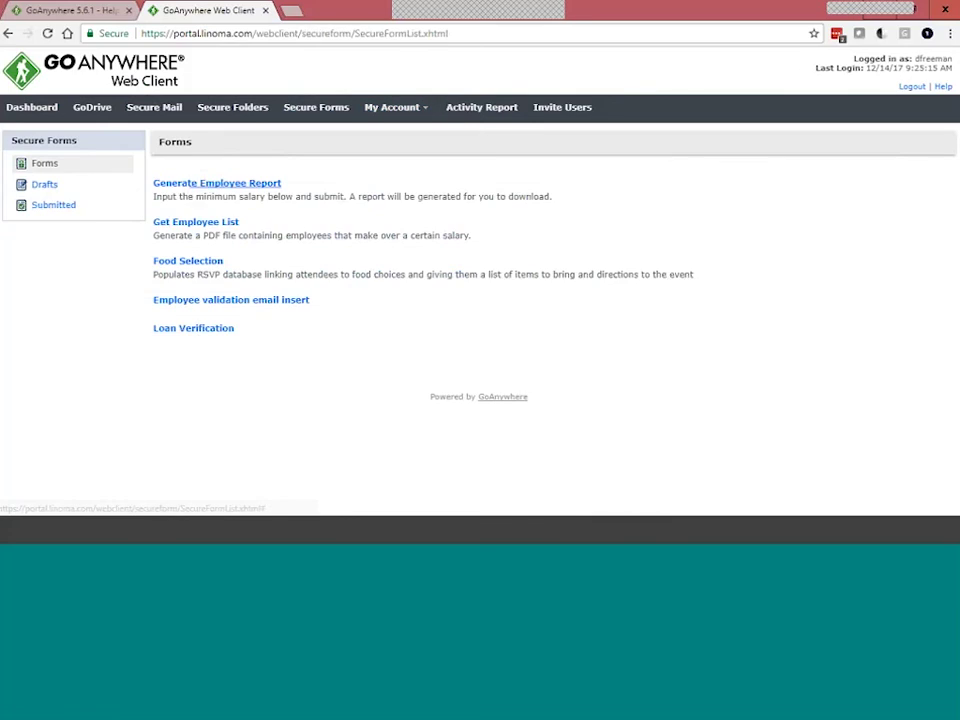
pyautogui.click(211, 186)
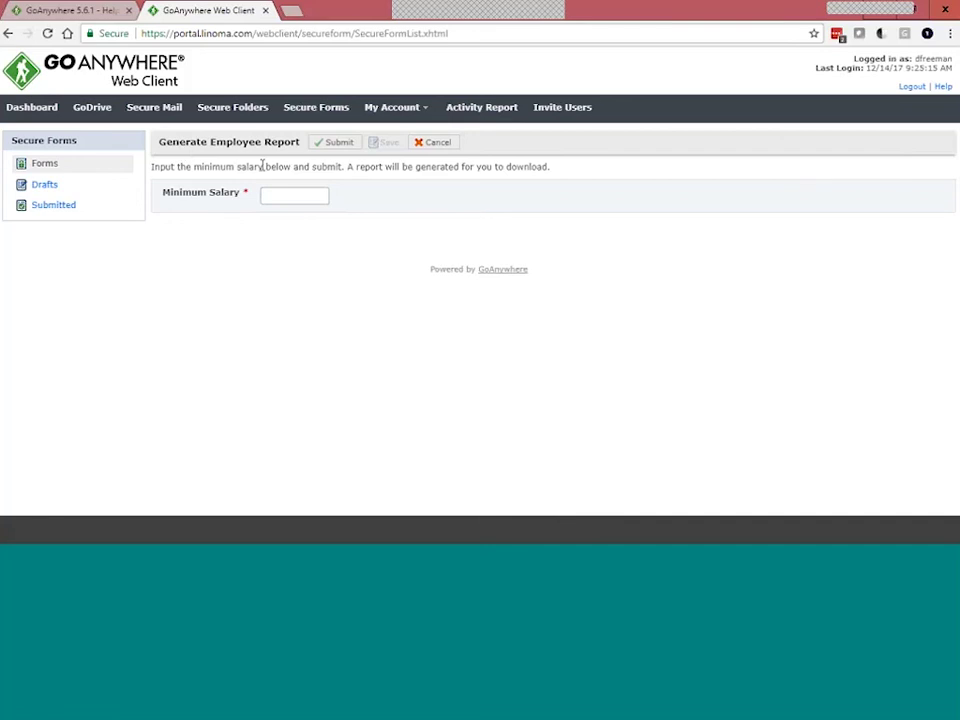
pyautogui.click(285, 196)
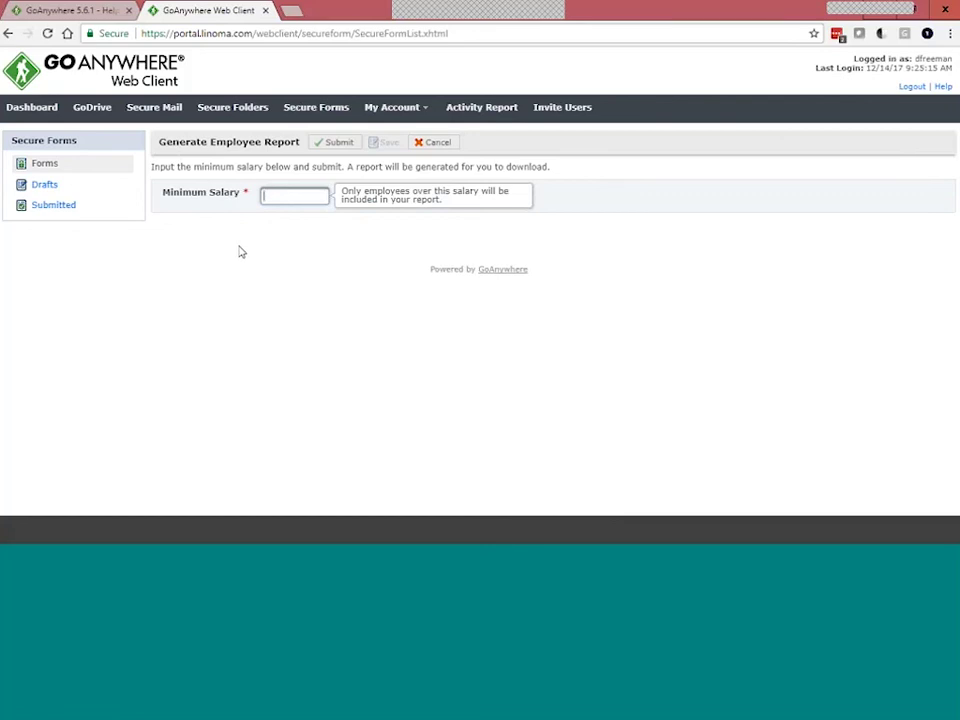
pyautogui.write('90000')
pyautogui.press('Return')
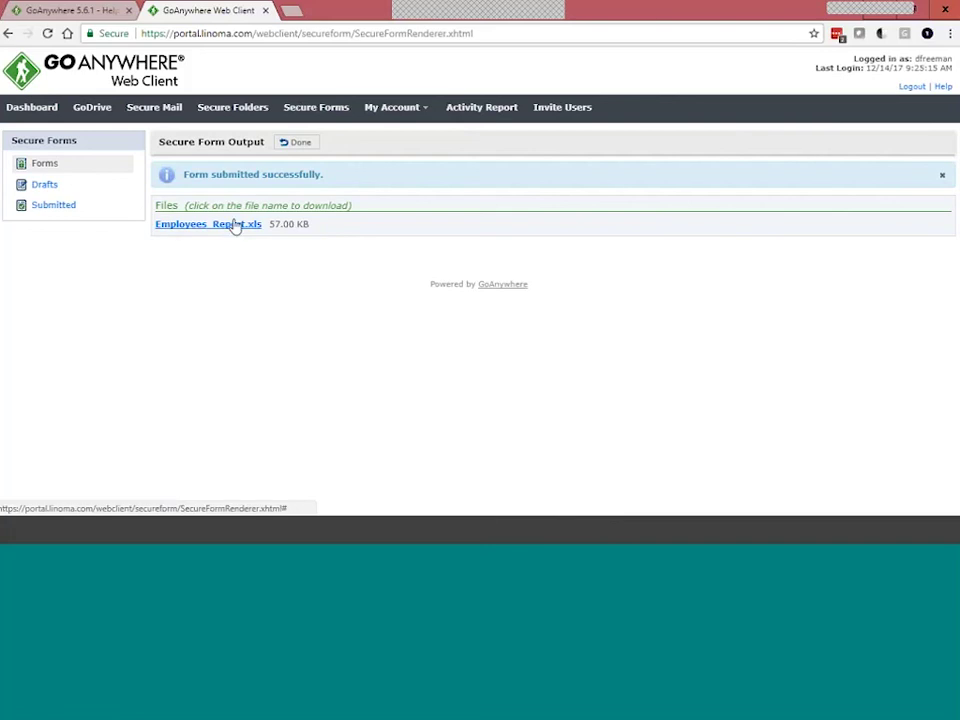
pyautogui.click(235, 226)
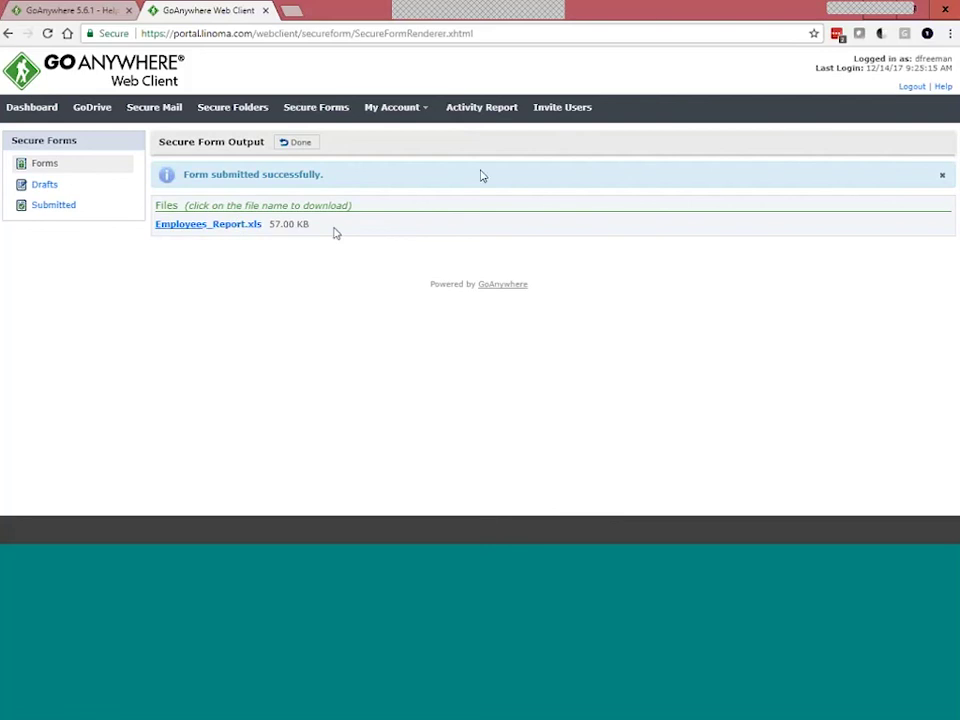
# Step: Check the Activity Report's Protocol choices, then return to the GoAnywhere MFT admin tab
pyautogui.click(482, 108)
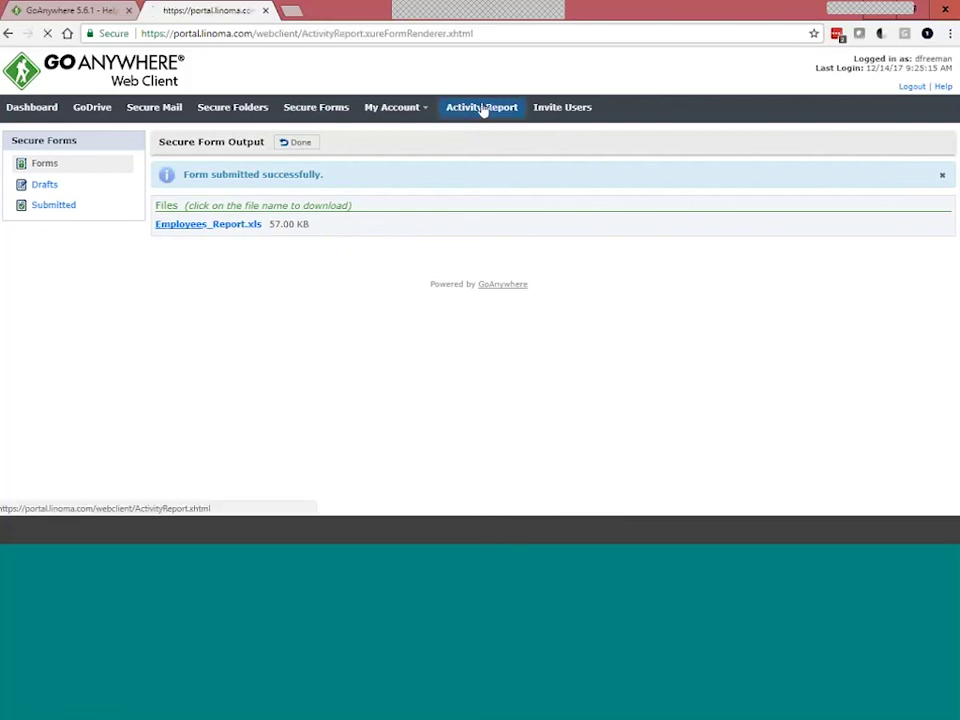
pyautogui.click(146, 197)
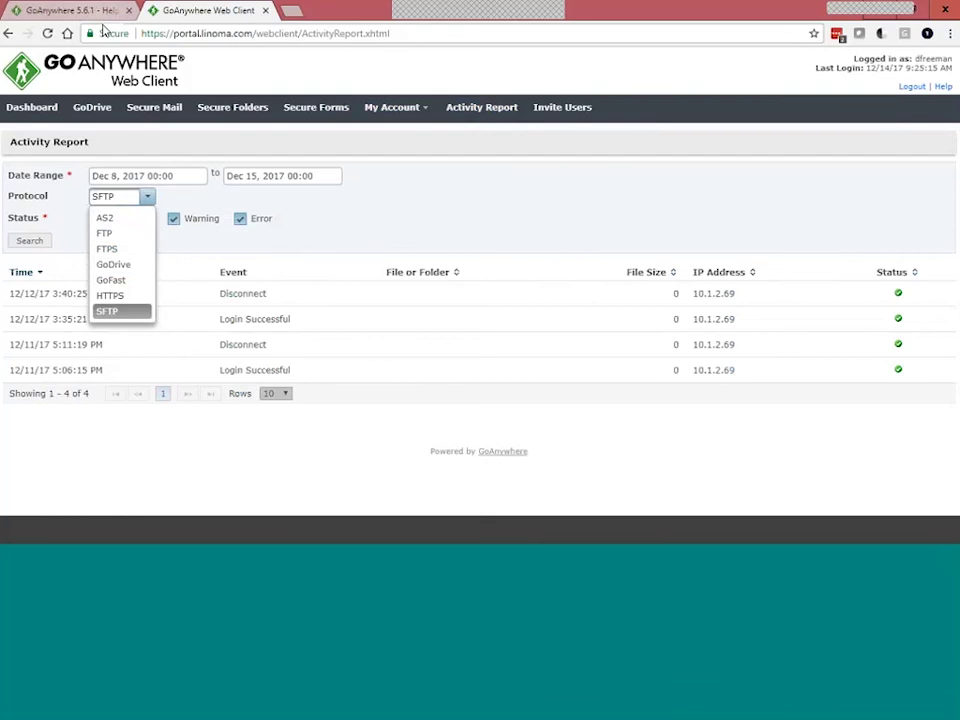
pyautogui.click(88, 11)
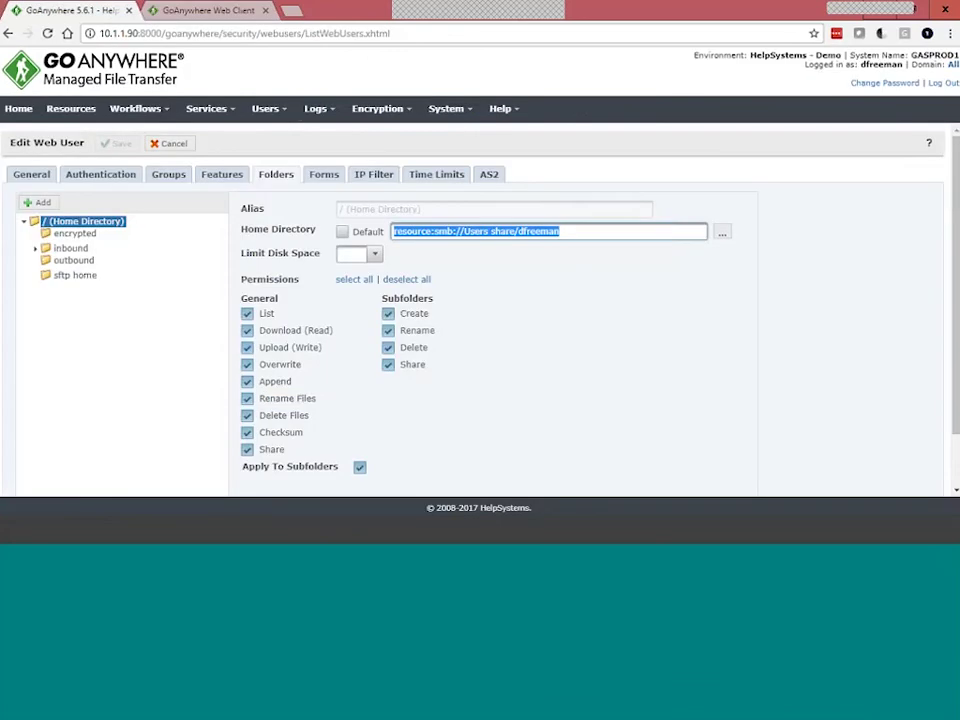
# Step: Browse the audit logs, viewing the HTTPS service log and the administration change log
pyautogui.click(330, 118)
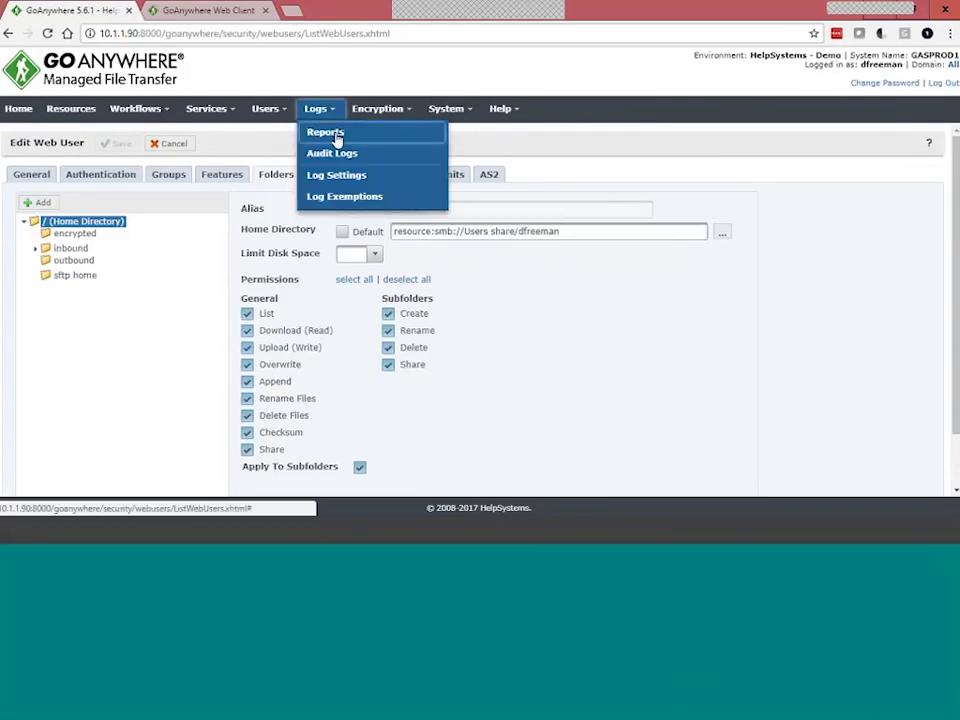
pyautogui.click(340, 156)
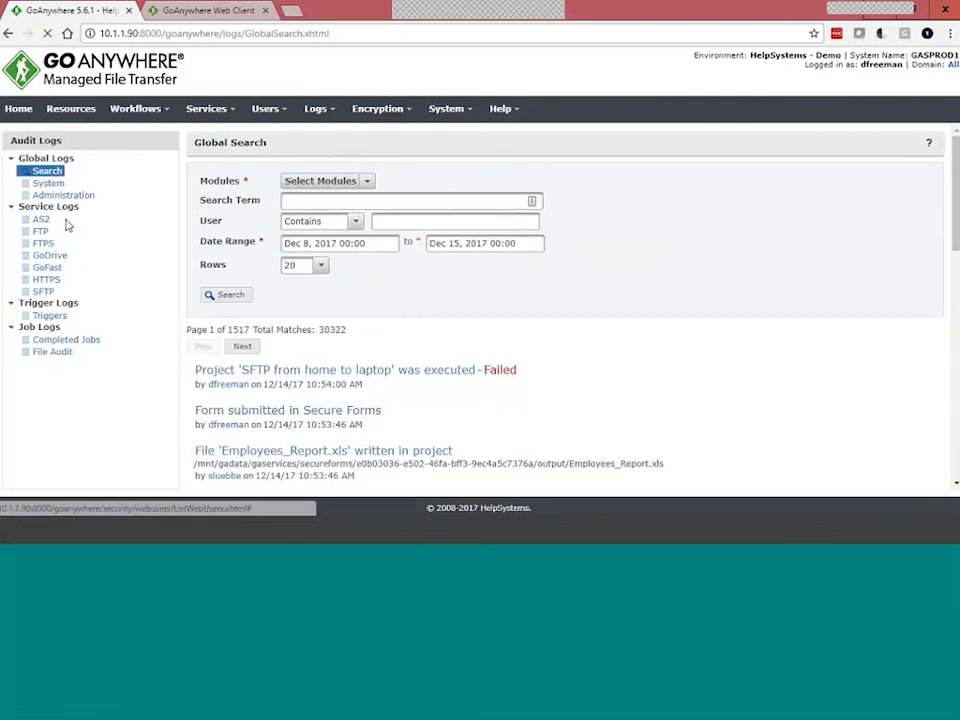
pyautogui.click(46, 280)
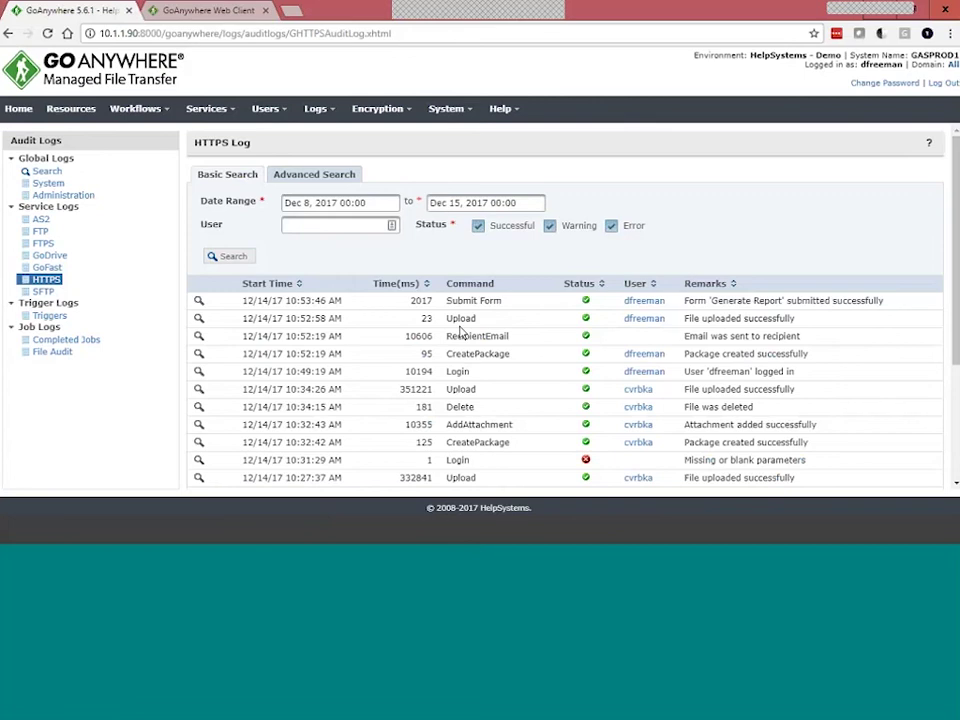
pyautogui.click(64, 197)
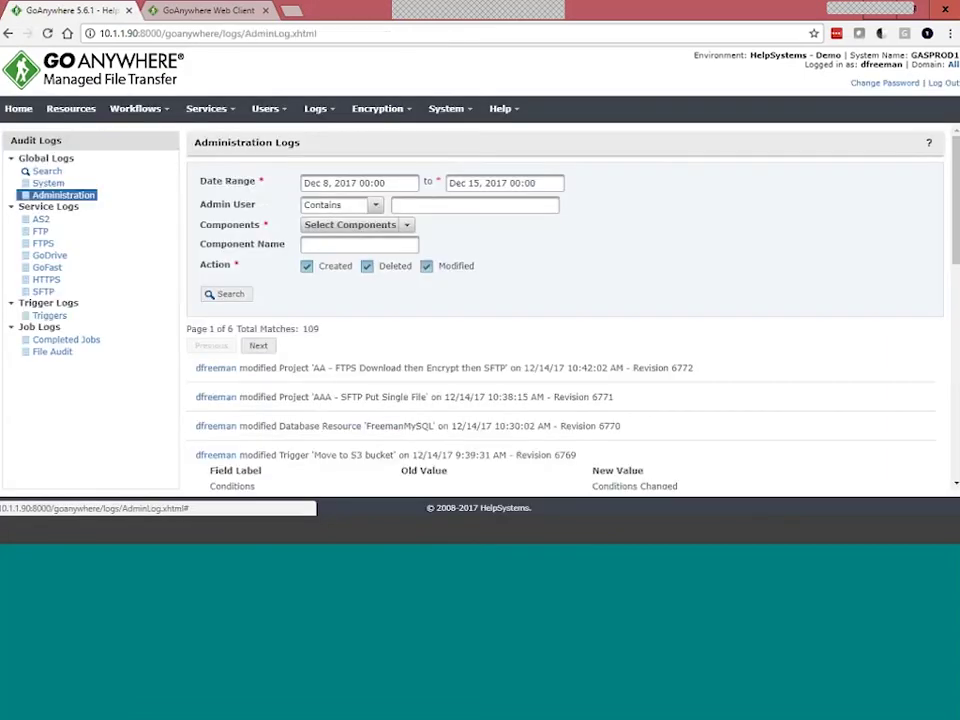
pyautogui.scroll(-2, 280, 385)
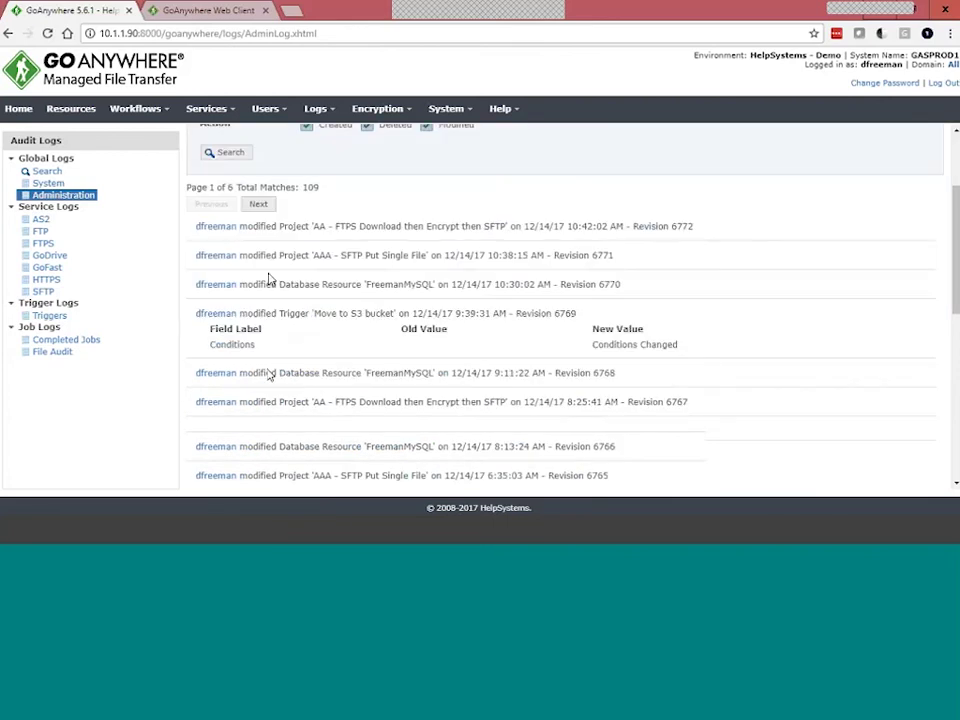
pyautogui.scroll(-1, 259, 210)
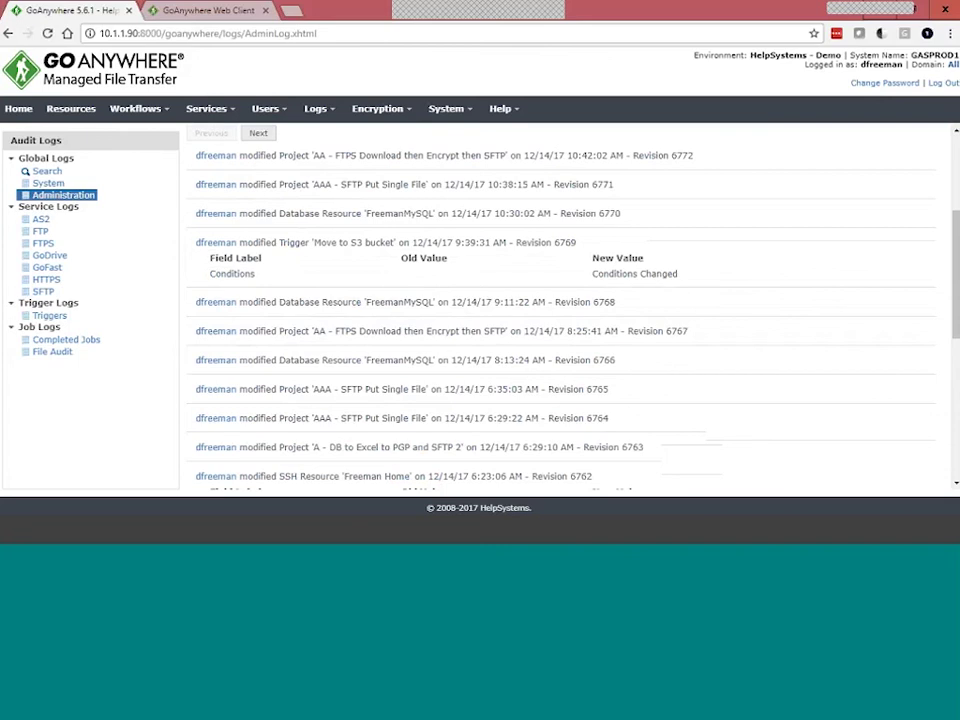
pyautogui.scroll(3, 296, 242)
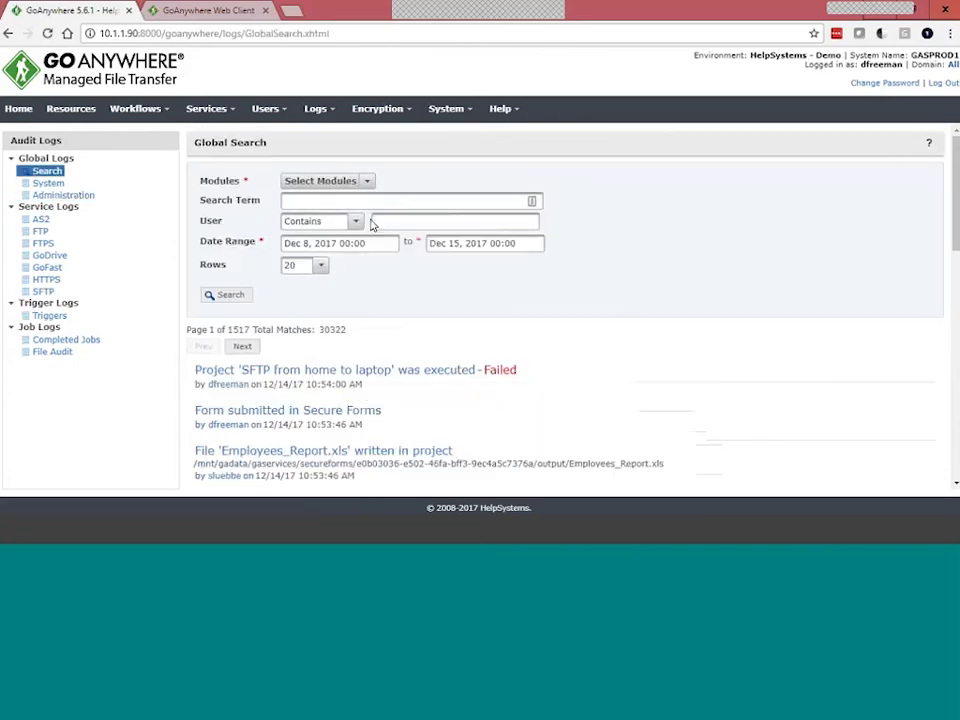
# Step: Filter the Global Search by the admin's username, returning 2186 matching entries
pyautogui.click(395, 220)
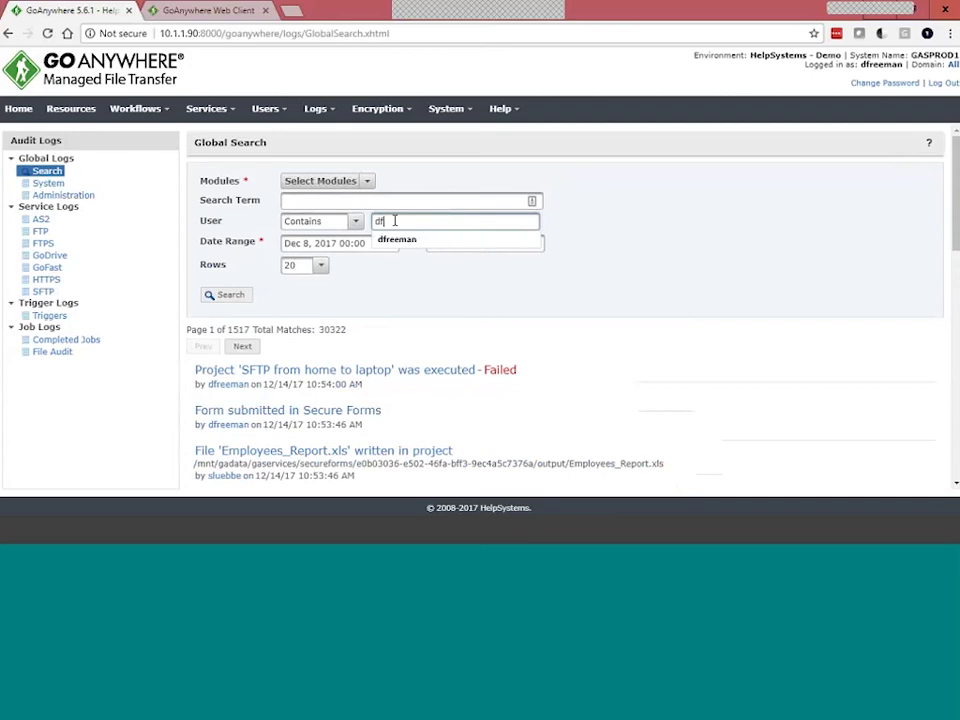
pyautogui.click(228, 296)
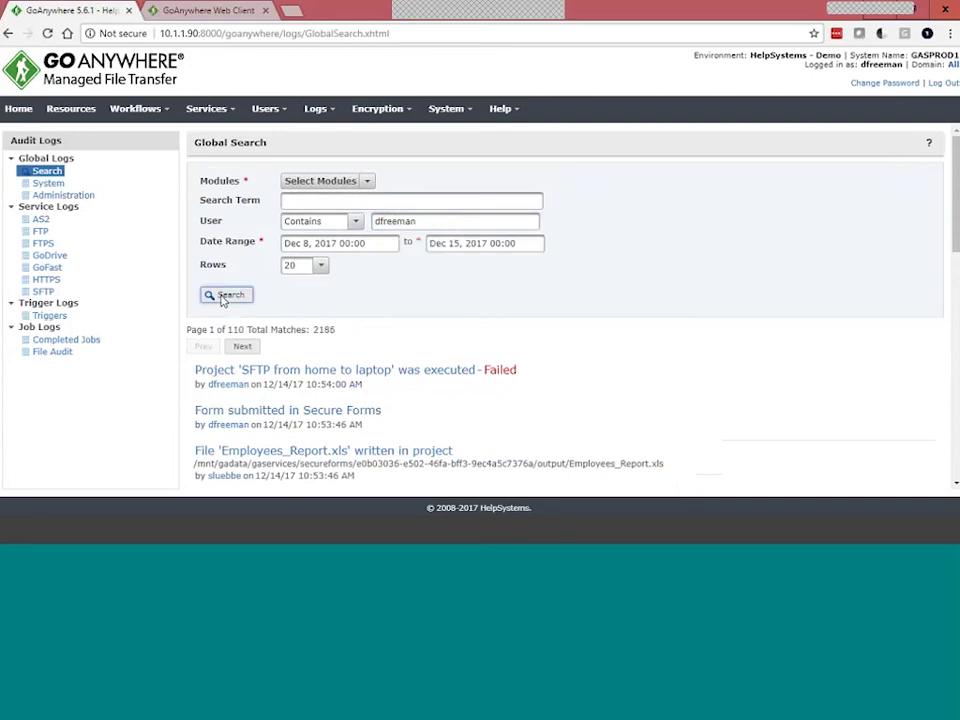
pyautogui.scroll(-5, 418, 409)
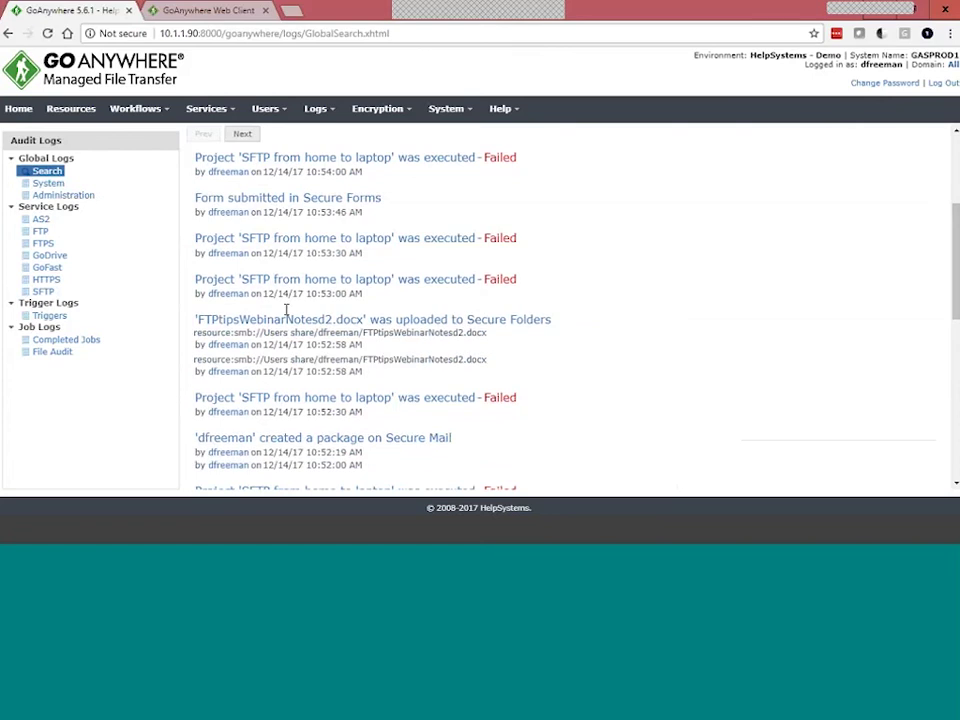
pyautogui.scroll(5, 288, 313)
pyautogui.click(318, 110)
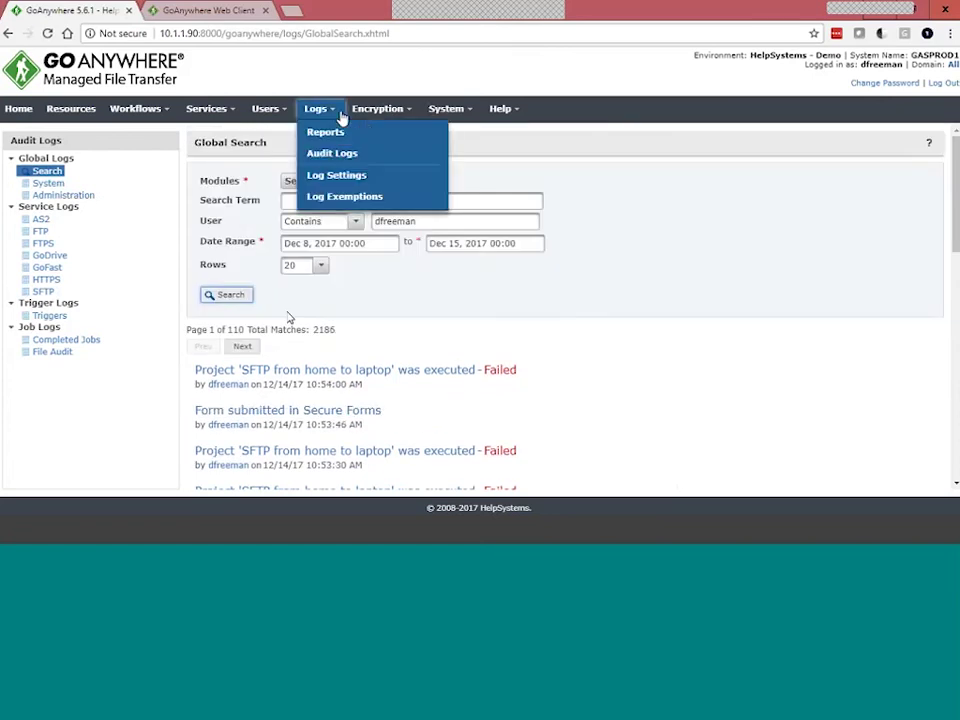
# Step: On the Reports page, preview Global Activity Details options, then open Security Settings Audit options
pyautogui.click(337, 142)
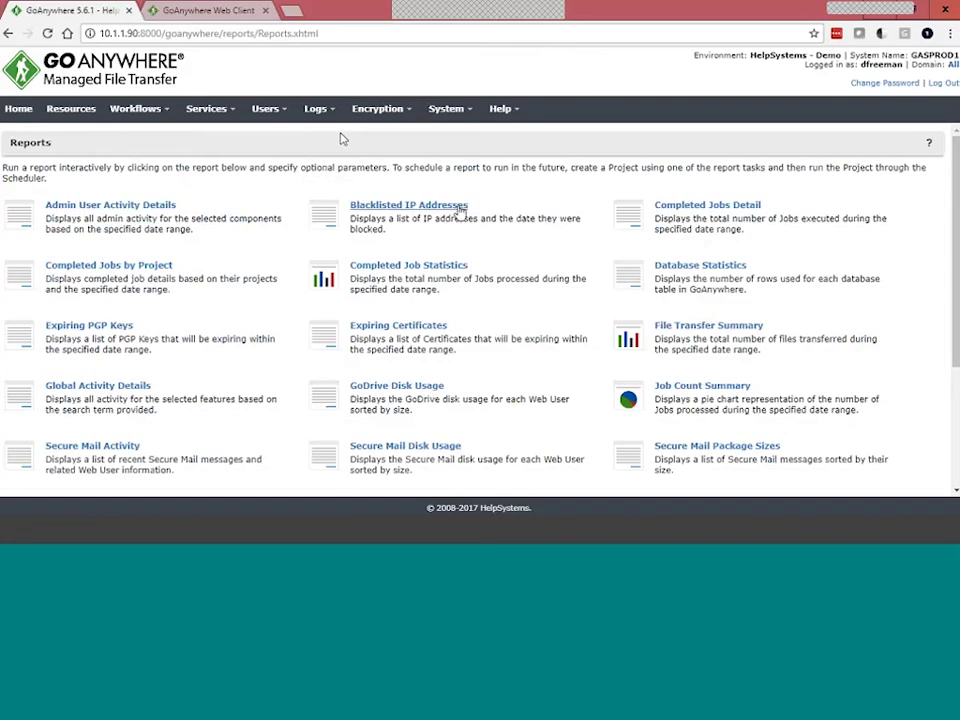
pyautogui.scroll(-1, 382, 282)
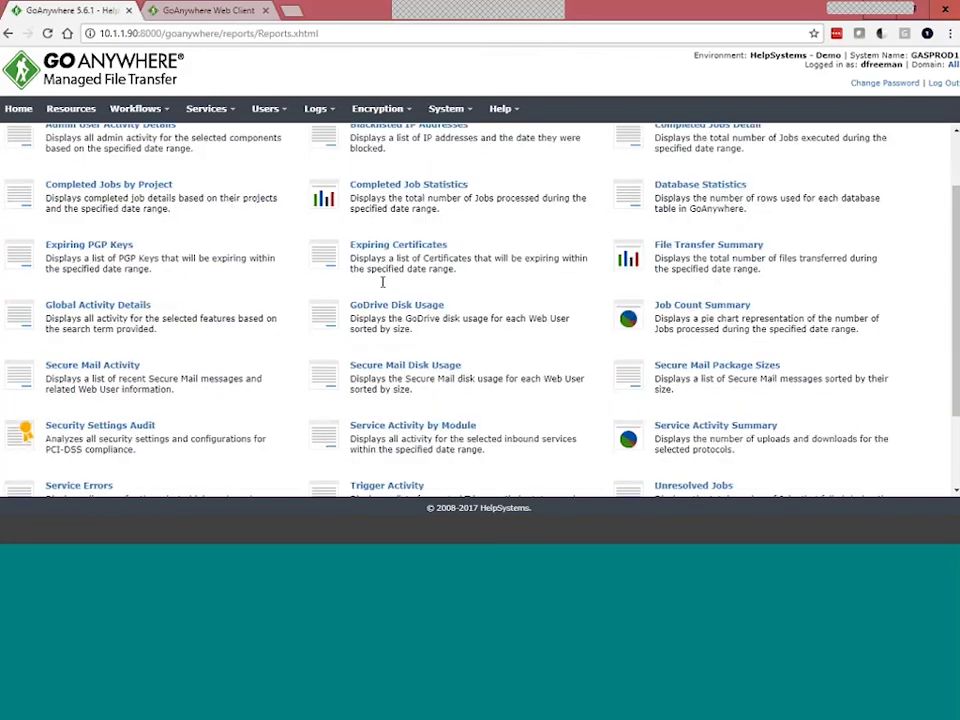
pyautogui.scroll(-2, 382, 282)
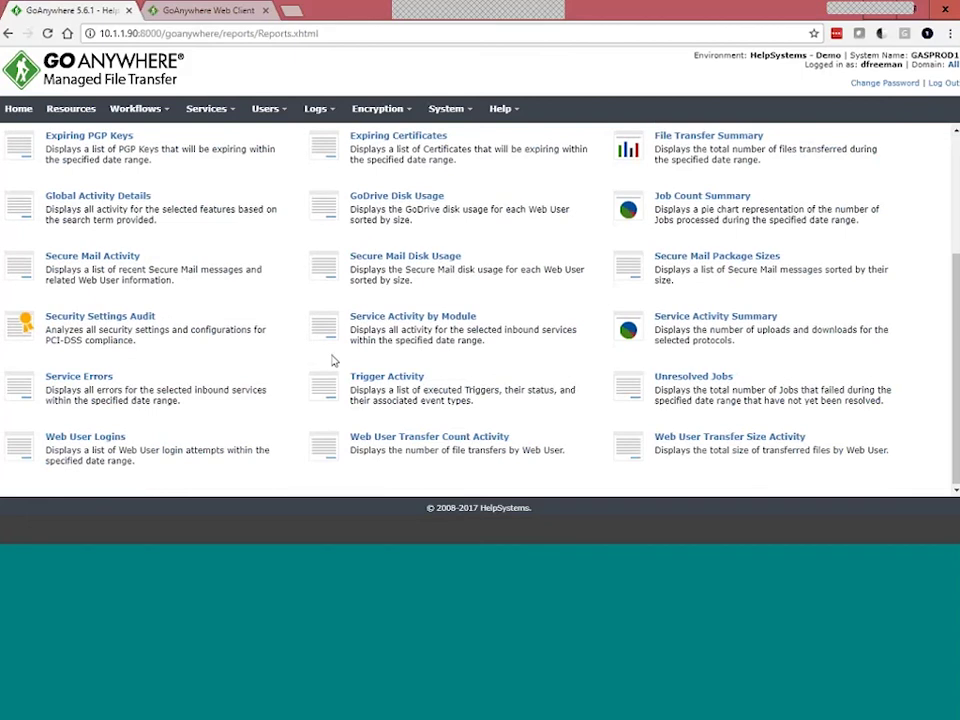
pyautogui.scroll(1, 507, 276)
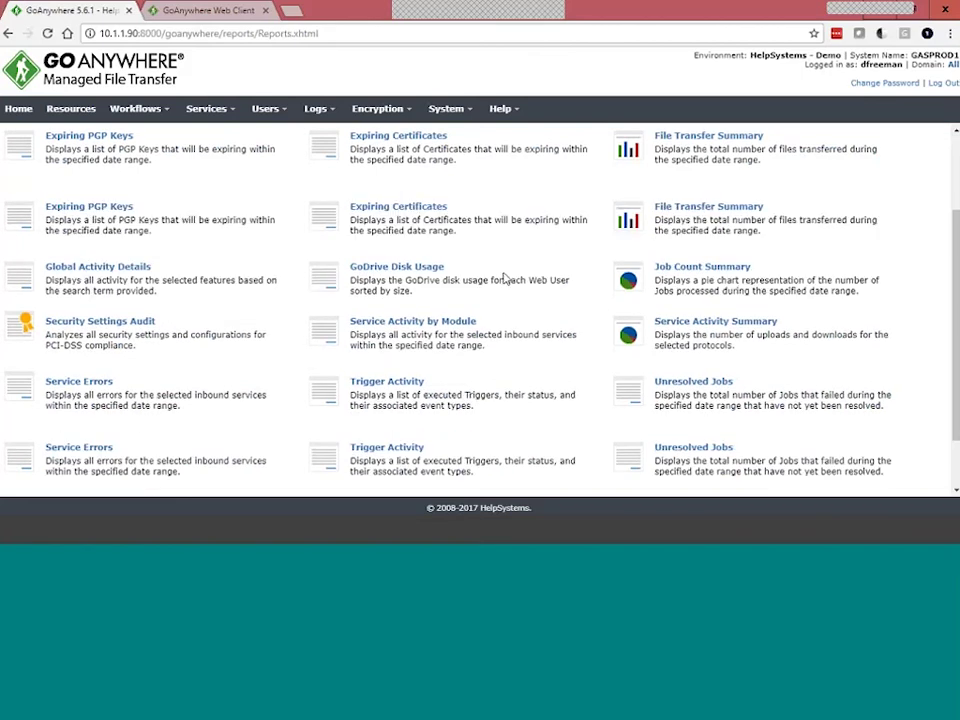
pyautogui.click(108, 267)
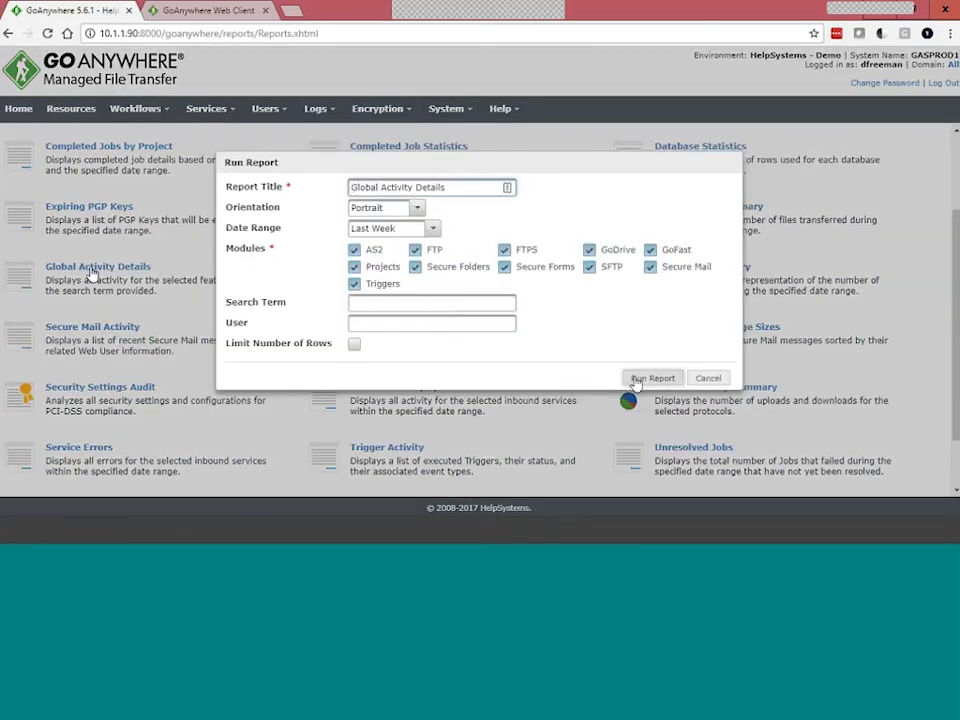
pyautogui.click(707, 378)
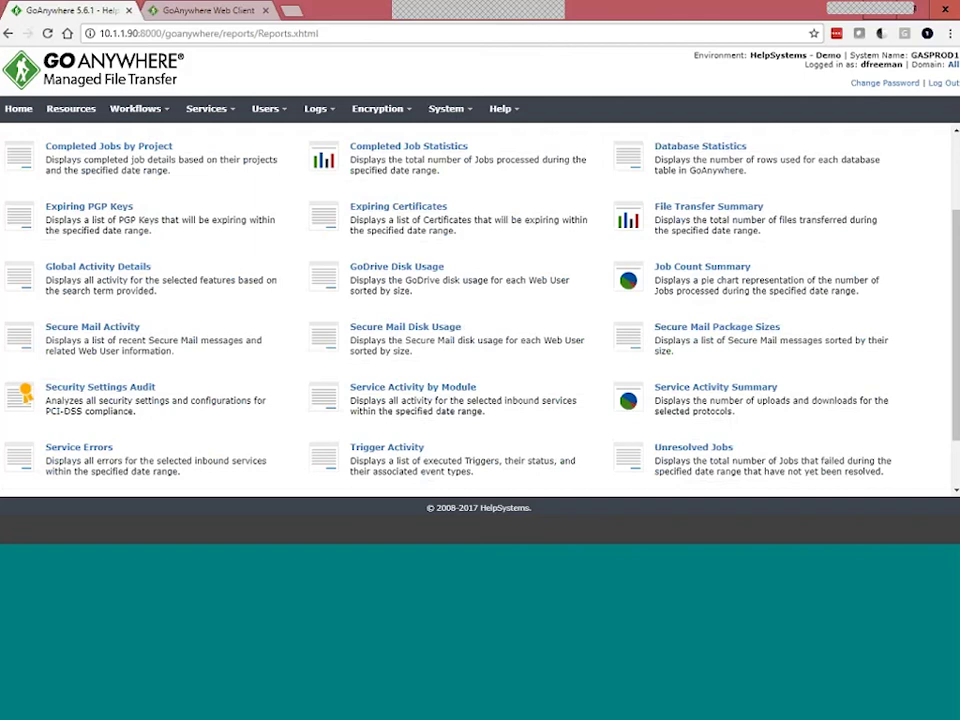
pyautogui.click(97, 391)
# Step: Run the Security Settings Audit report and read through its passed, warning and failed checks
pyautogui.click(531, 320)
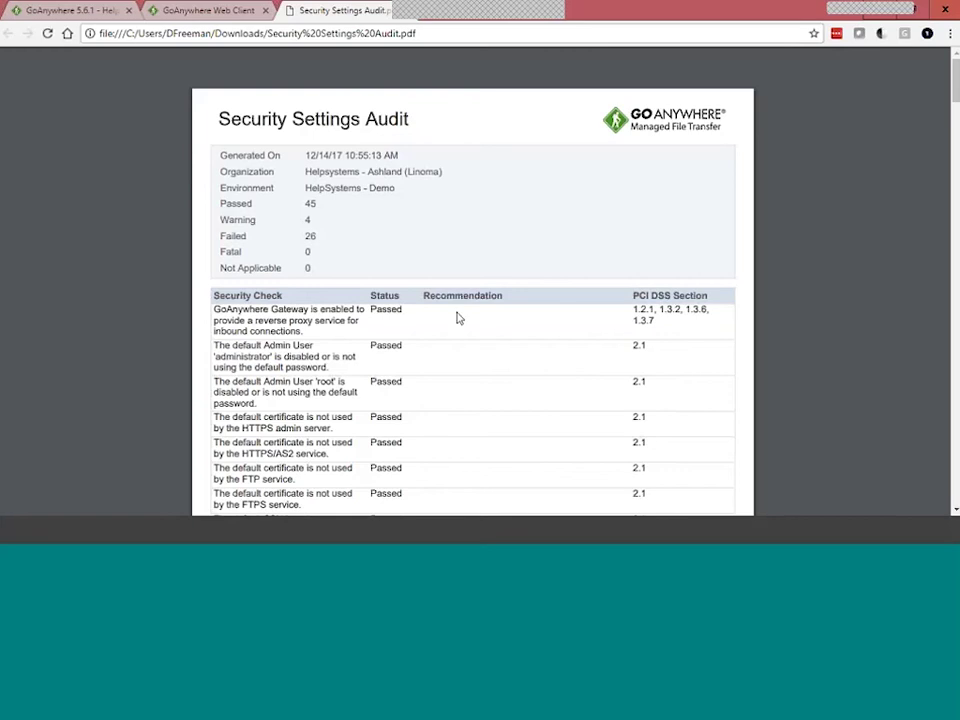
pyautogui.scroll(-3, 458, 318)
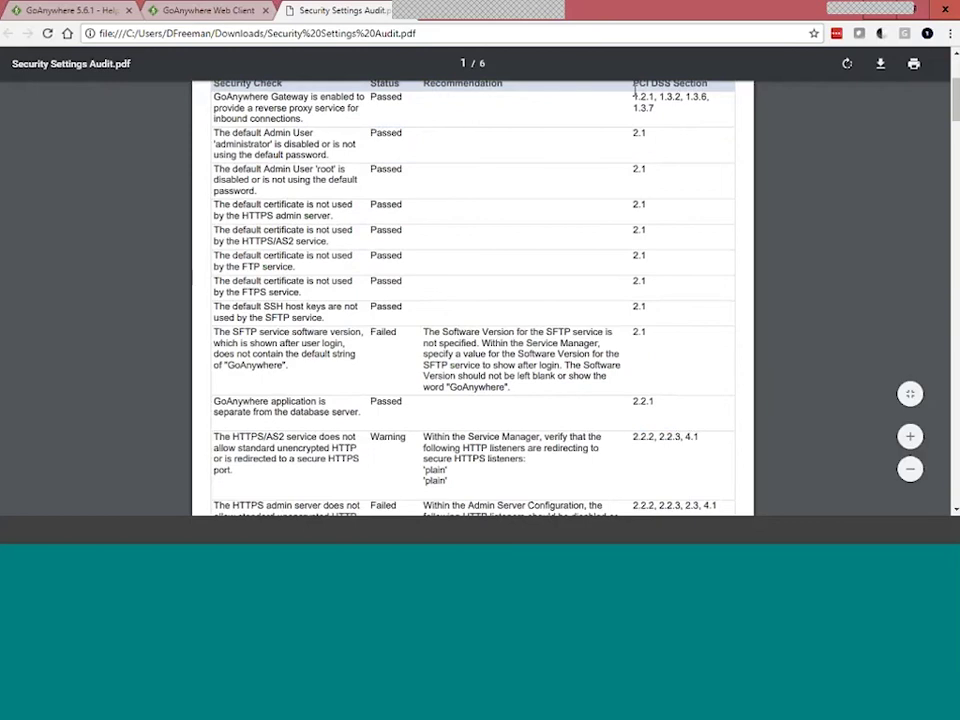
pyautogui.scroll(-5, 617, 369)
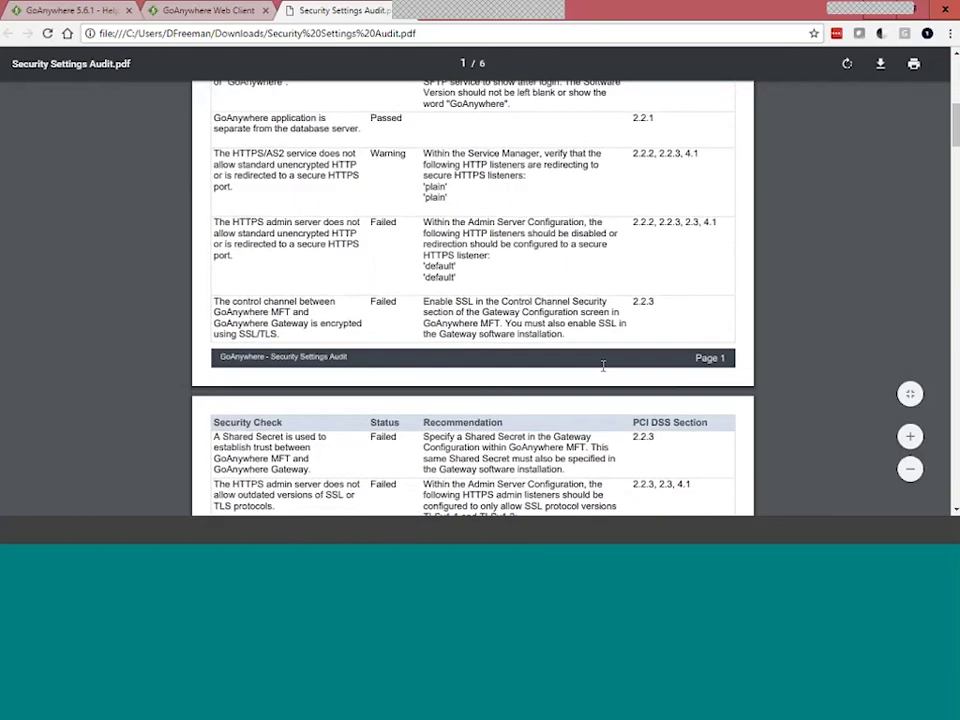
pyautogui.scroll(-7, 603, 366)
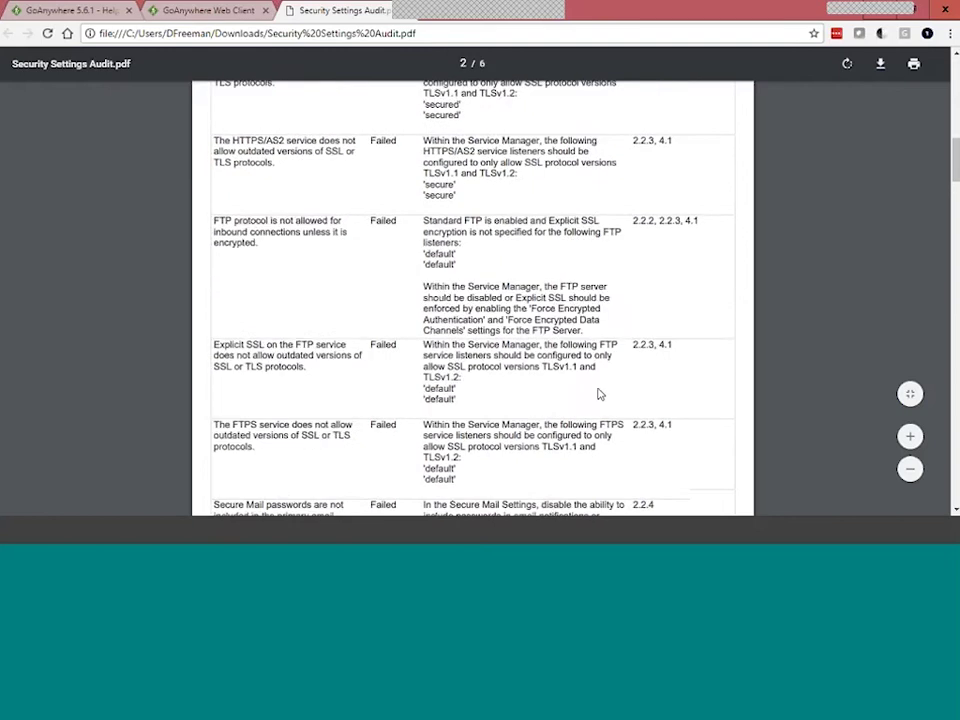
pyautogui.scroll(-8, 600, 394)
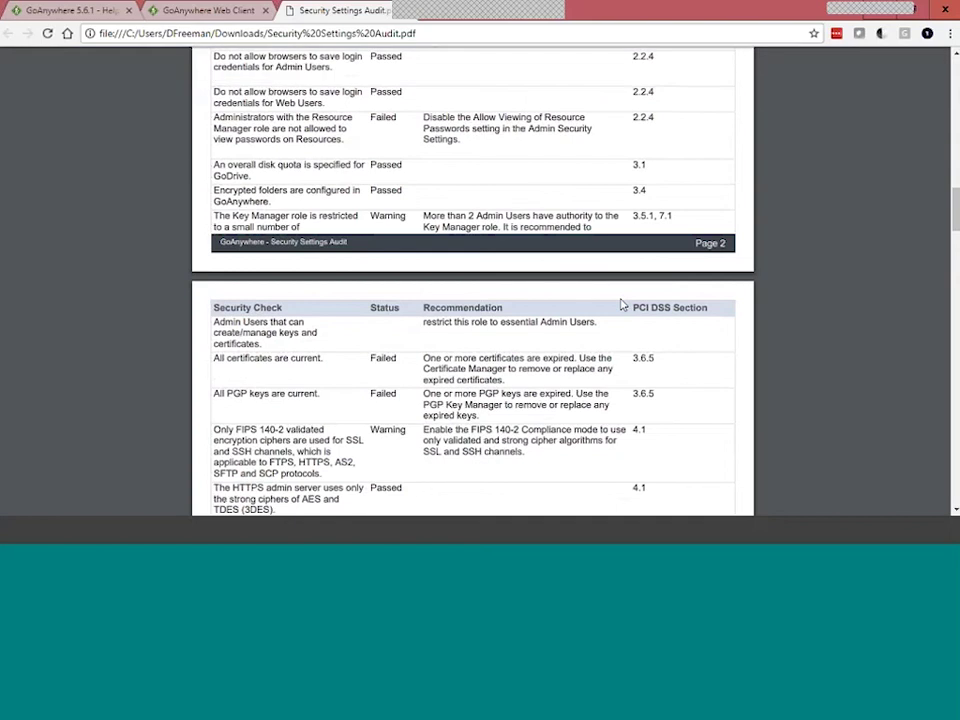
pyautogui.scroll(-3, 538, 308)
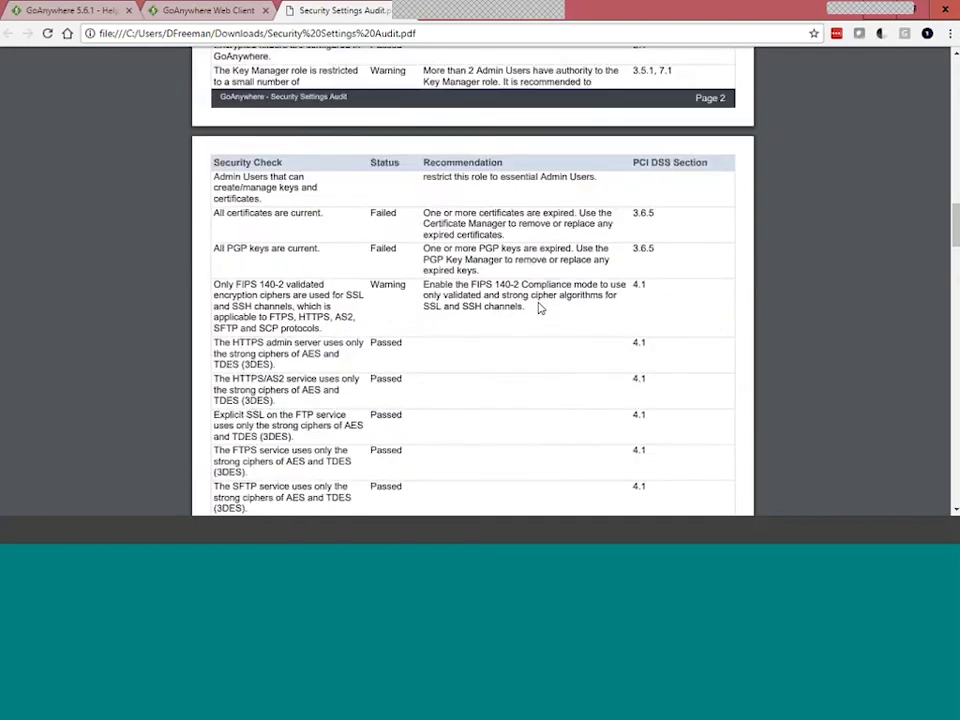
pyautogui.scroll(-7, 538, 308)
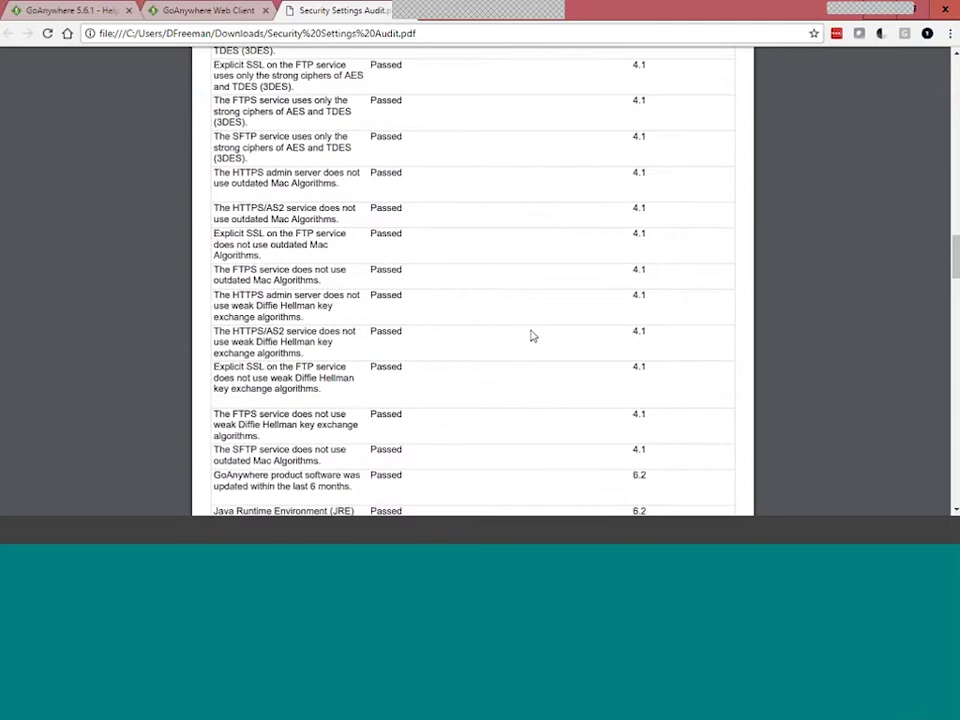
pyautogui.scroll(-7, 534, 335)
pyautogui.scroll(5, 545, 325)
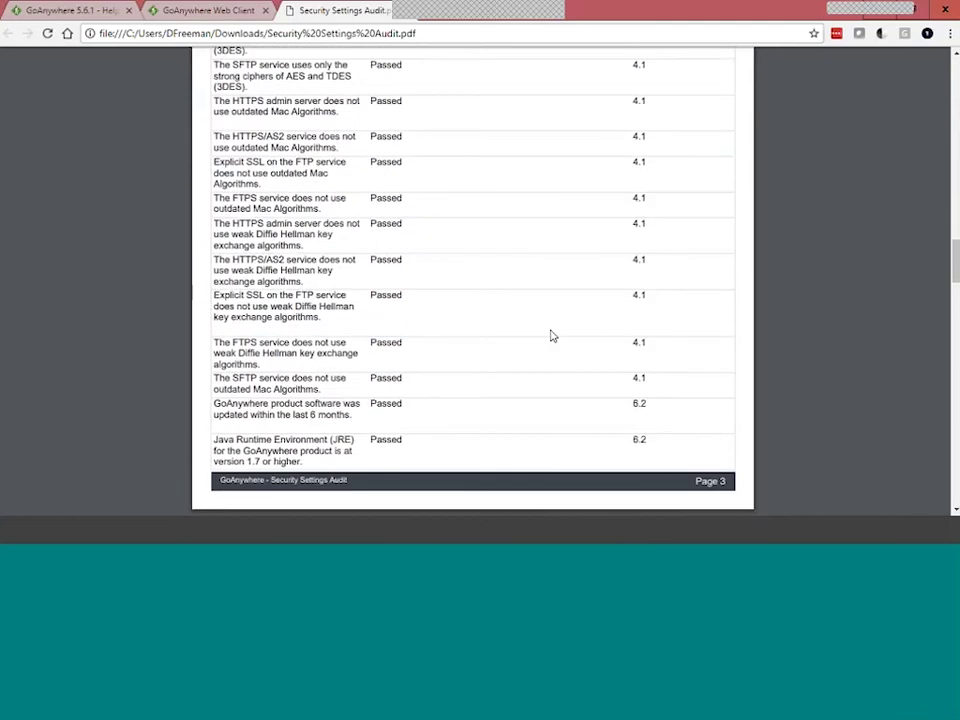
pyautogui.scroll(20, 551, 336)
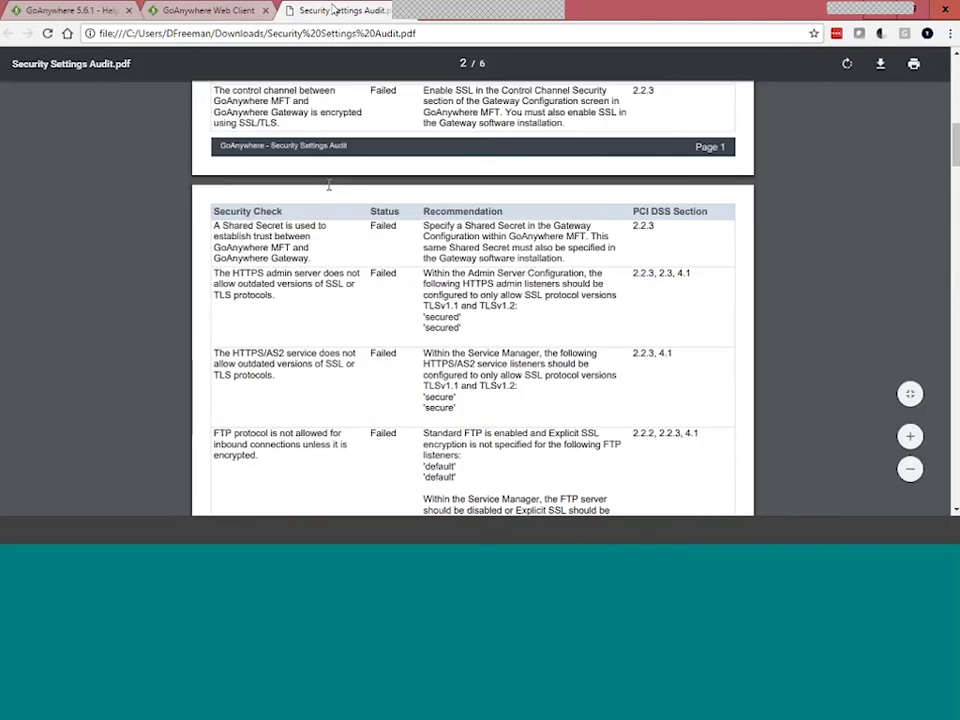
pyautogui.moveTo(333, 9)
pyautogui.mouseDown()
pyautogui.moveTo(549, 15)
pyautogui.moveTo(350, 9)
pyautogui.mouseUp()
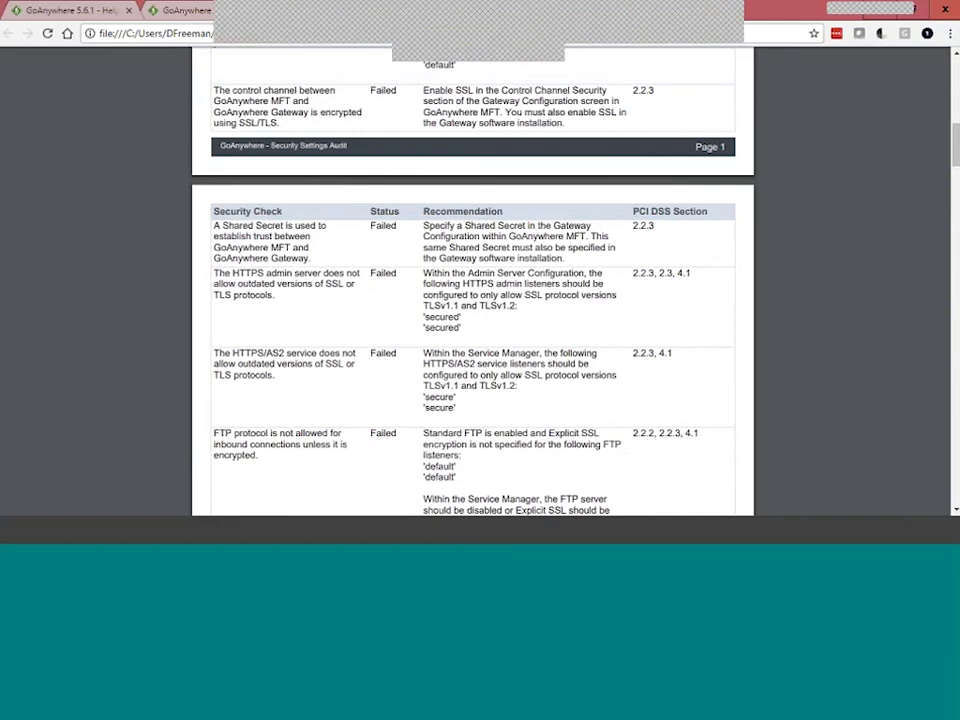
# Step: Present slide 15, '5.6 Enhancements Summary', full screen in PowerPoint
pyautogui.moveTo(350, 9); pyautogui.dragTo(446, 27)
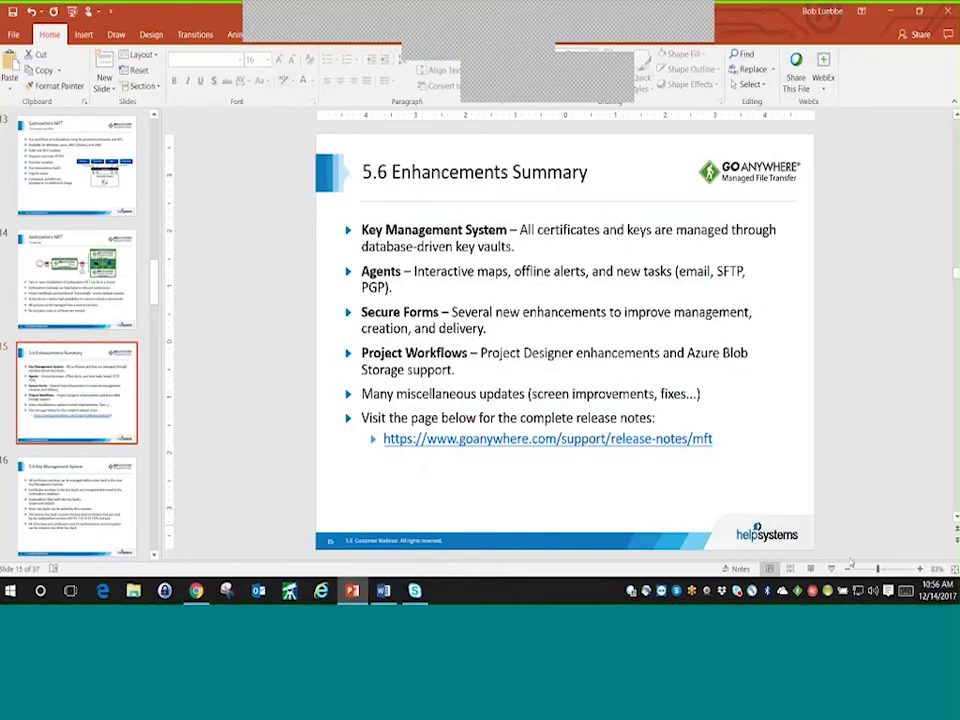
pyautogui.click(831, 568)
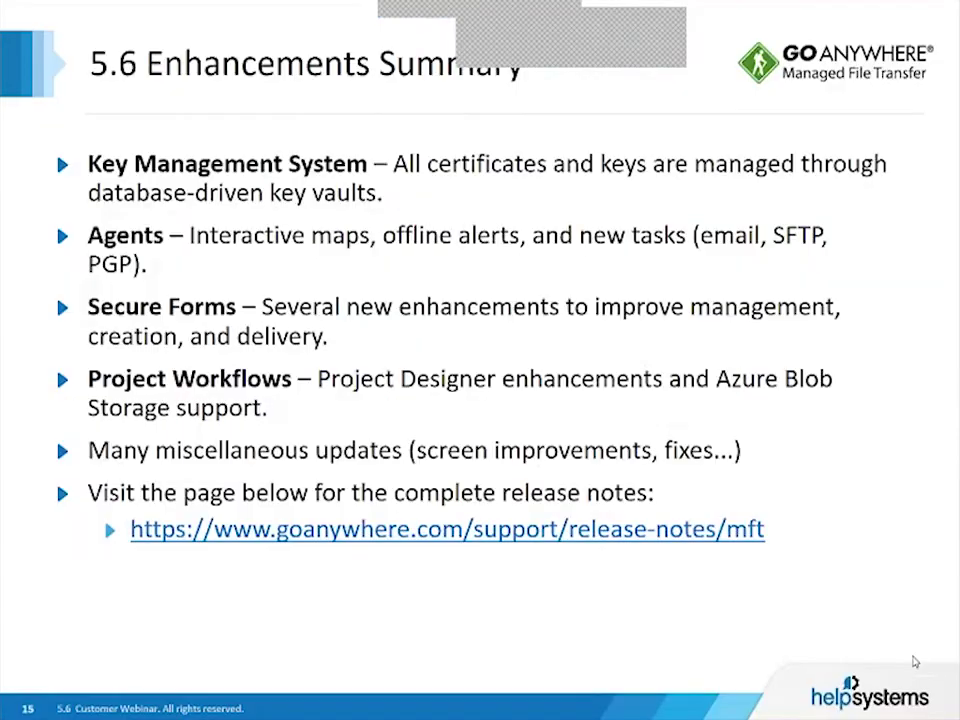